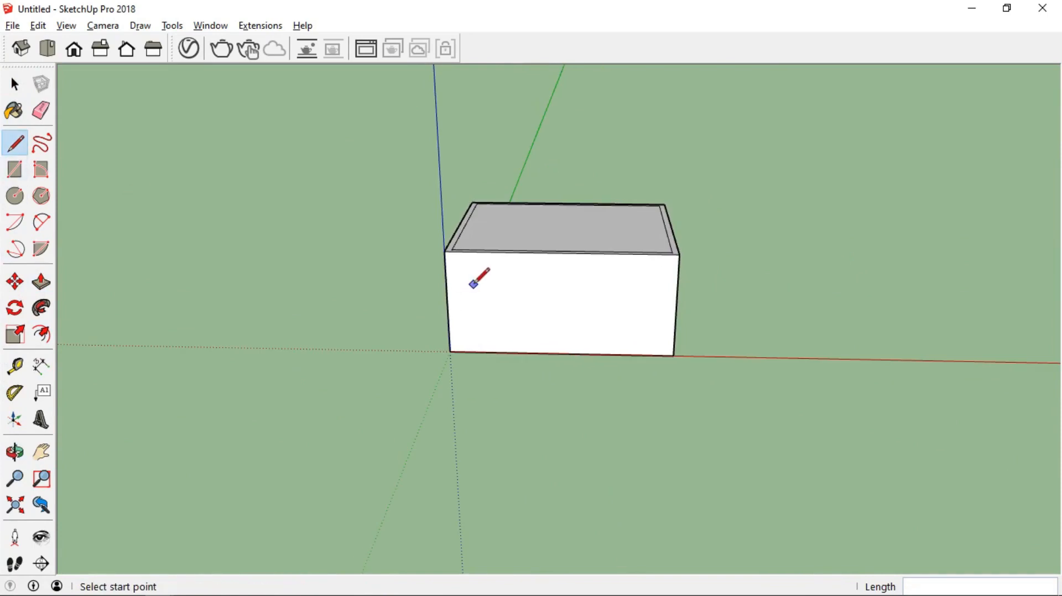
Draw a rectangular window outline from the base edge of the front wall and offset it inward to form a frame.
left_click(571, 287)
left_click(570, 352)
left_click(470, 285)
left_click(472, 352)
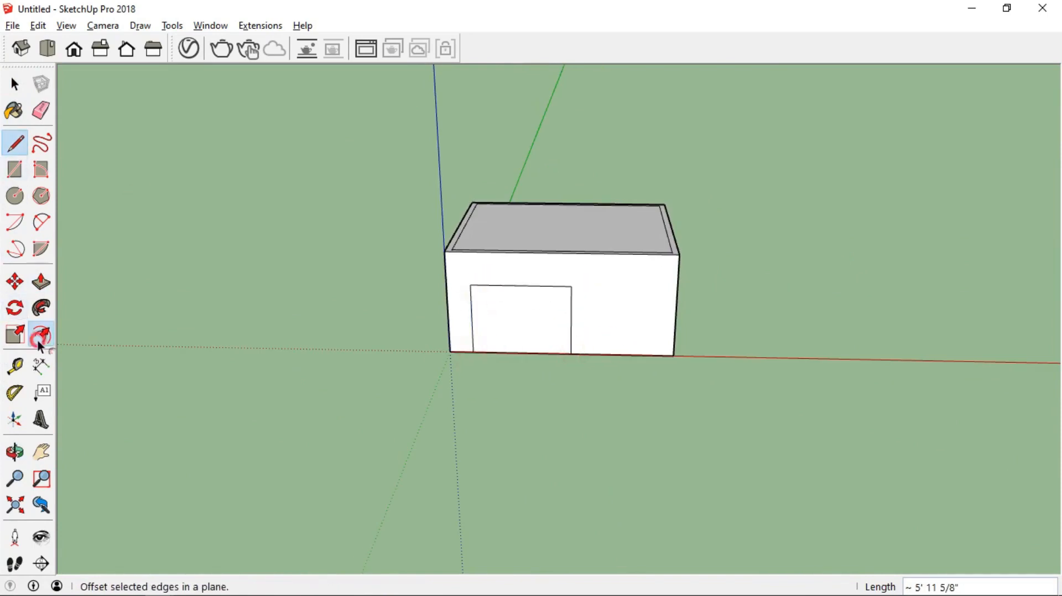
left_click(41, 335)
left_click(523, 286)
left_click(521, 296)
Push the inner window face through the wall thickness with Push/Pull to cut the opening.
mouse_move(592, 301)
middle_mouse_down()
mouse_move(541, 315)
mouse_move(581, 276)
mouse_move(332, 337)
middle_mouse_up()
scroll(541, 318, "up", 4)
left_click(41, 282)
left_click(456, 301)
left_click(534, 341)
Draw a vertical edge along the window opening to form a pane and paint the pane with Translucent Glass Gray.
scroll(498, 332, "up", 3)
left_click(15, 144)
left_click(324, 214)
left_click(337, 378)
left_click(15, 84)
left_click(448, 325)
left_click(14, 110)
left_click(1010, 271)
left_click(480, 313)
Delete the end wall face adjoining the window wall to open up the room's interior.
scroll(528, 299, "down", 3)
left_click(15, 84)
left_click(526, 315)
key("Delete")
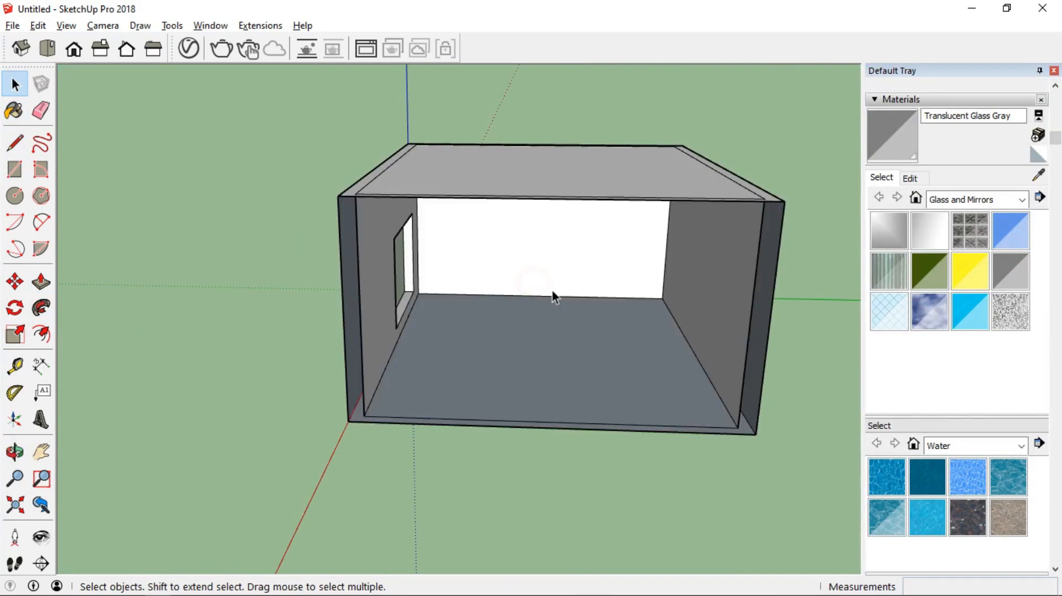
Show the Advanced Camera Tools toolbar and dock it beside the V-Ray tools.
scroll(552, 291, "up", 5)
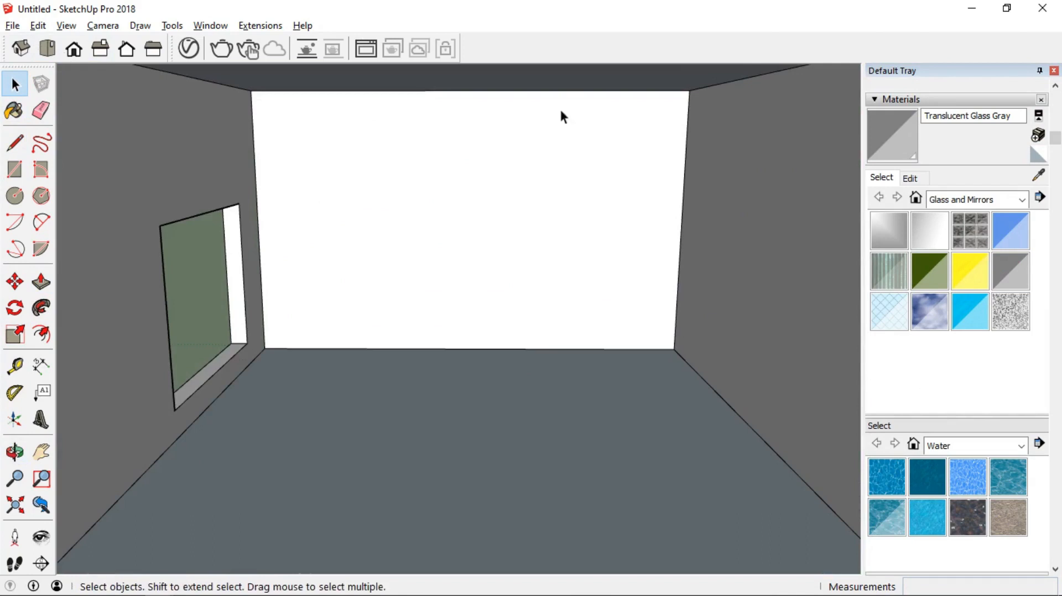
right_click(526, 48)
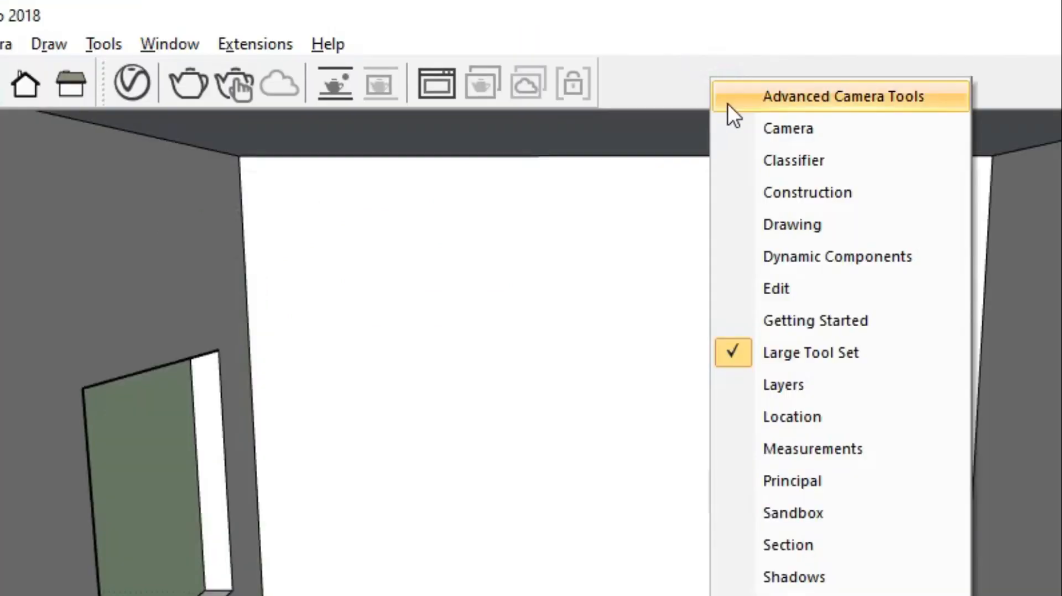
left_click(767, 98)
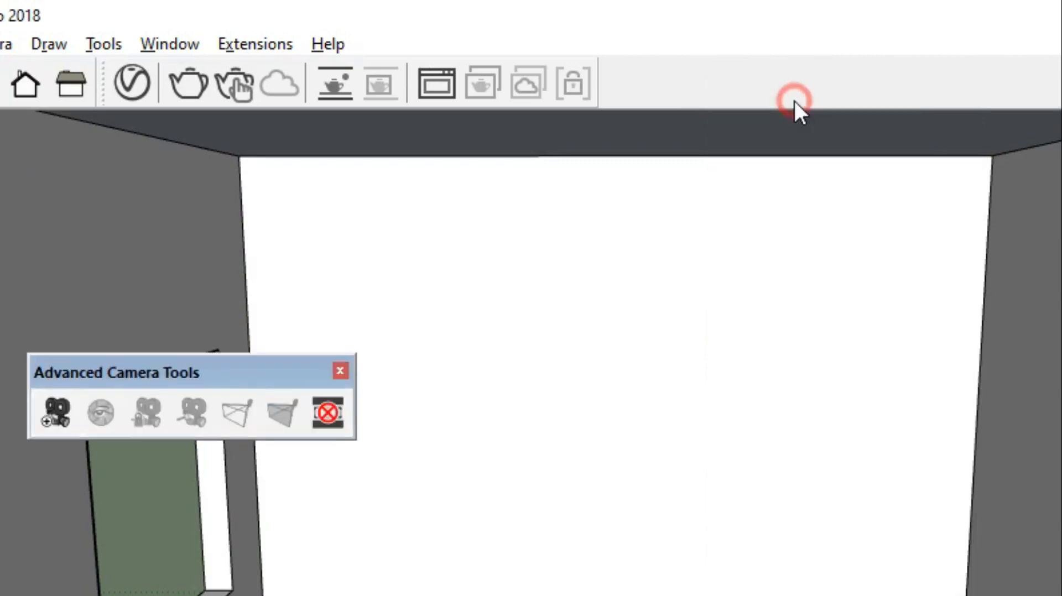
left_click_drag(293, 365, 400, 333)
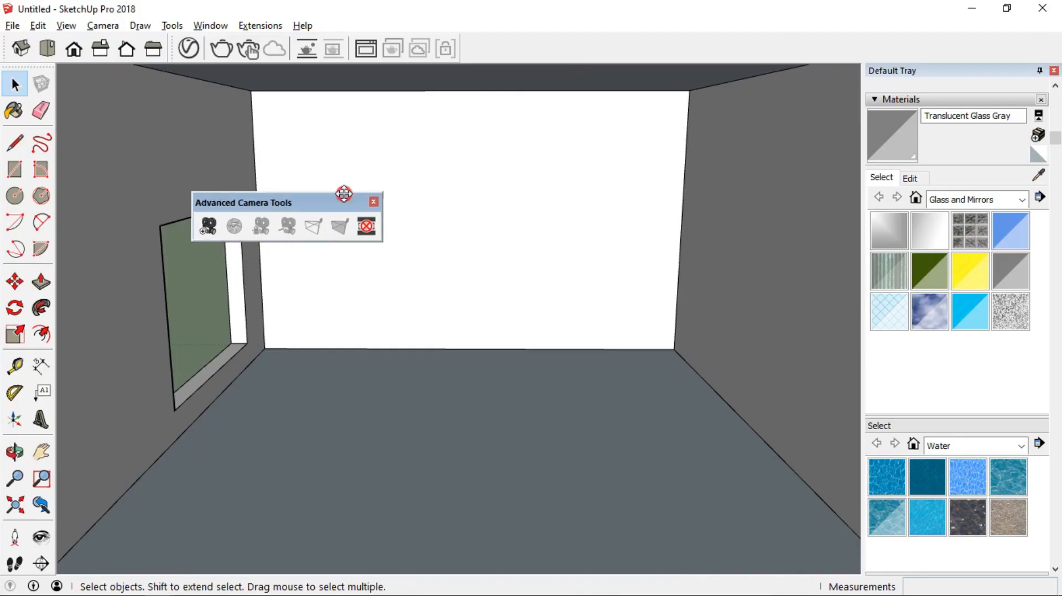
left_click_drag(345, 193, 547, 48)
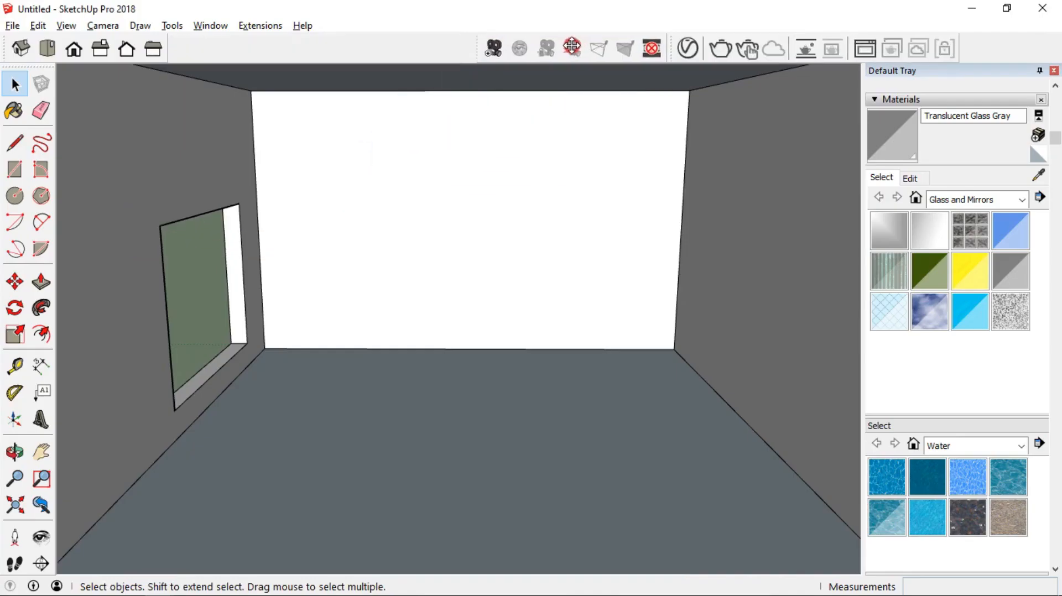
Create a physical camera named scene1 from the interior view facing the back wall.
left_click(458, 48)
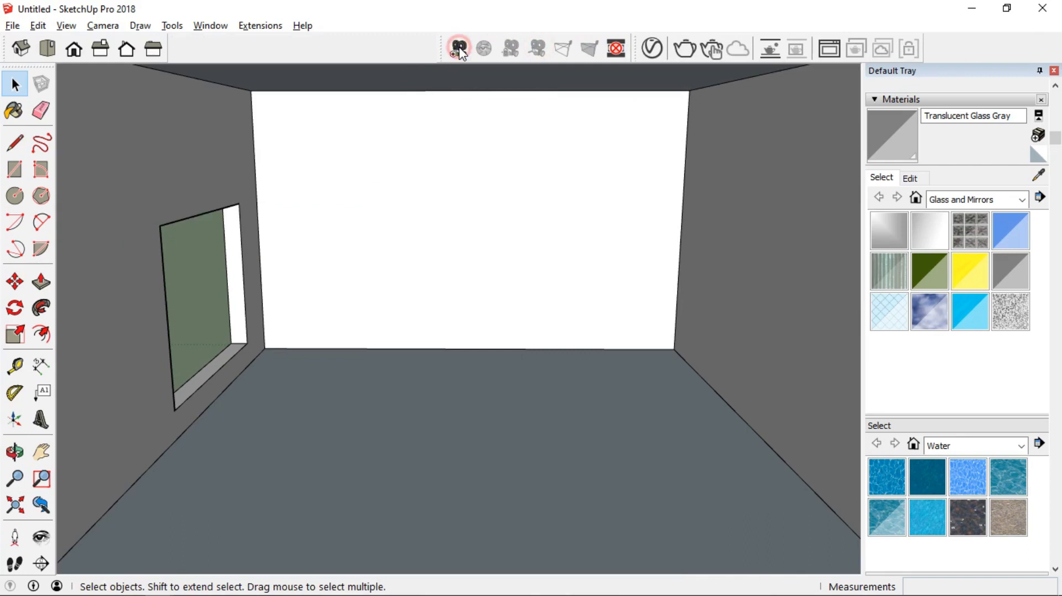
type("scene1")
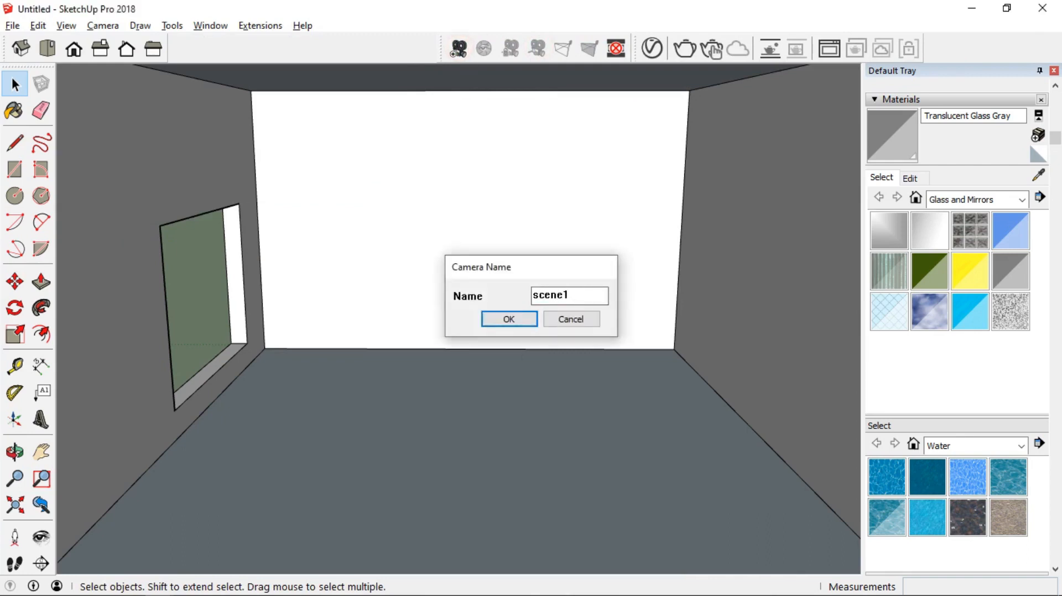
key("Return")
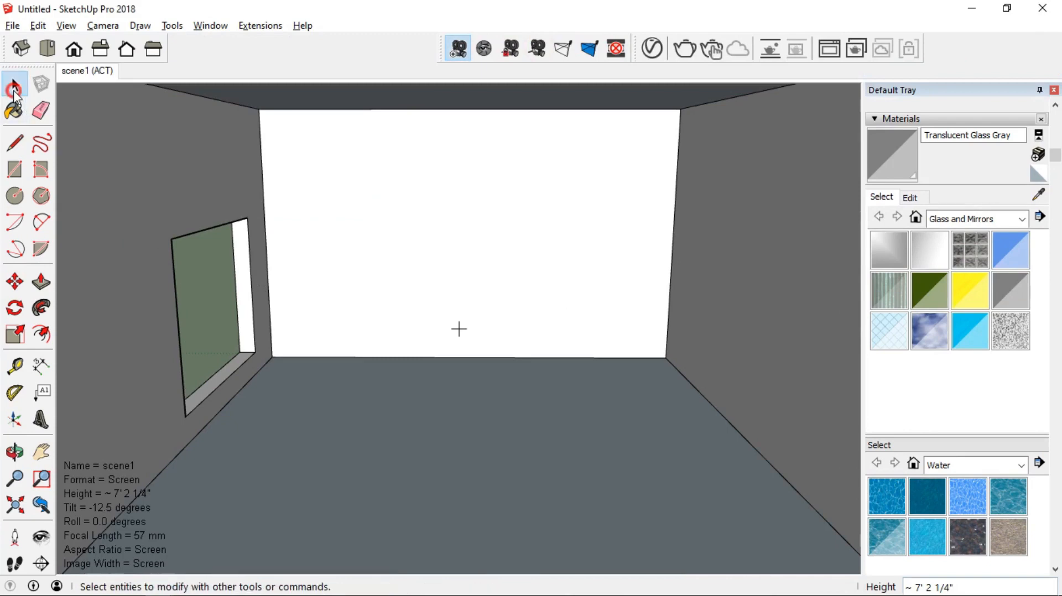
left_click(15, 84)
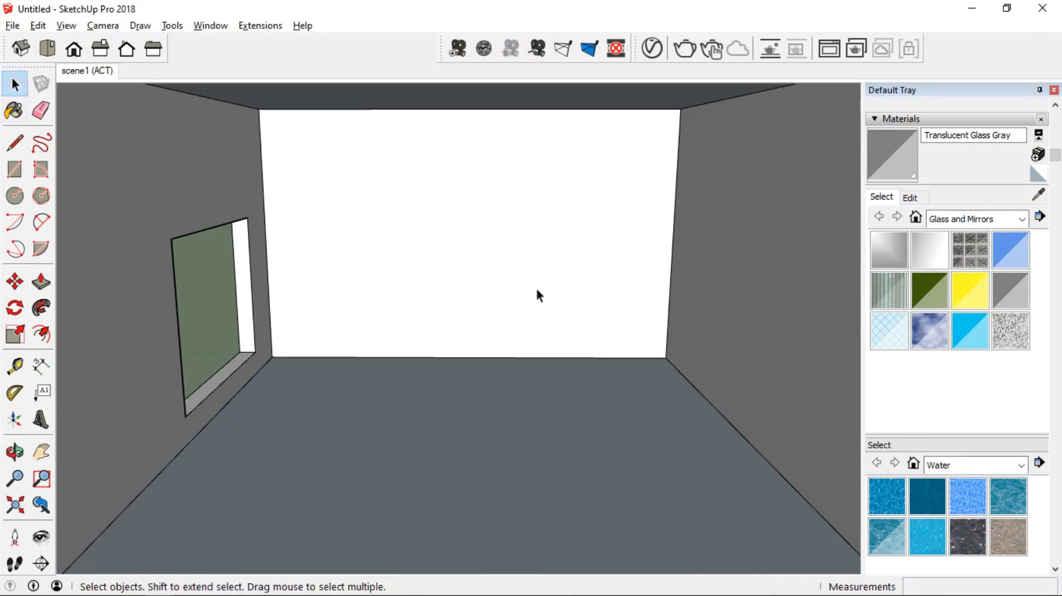
Create a second physical camera named scene2 from an exterior view showing the window wall and the open end.
scroll(535, 288, "down", 10)
middle_click_drag(415, 302, 801, 332)
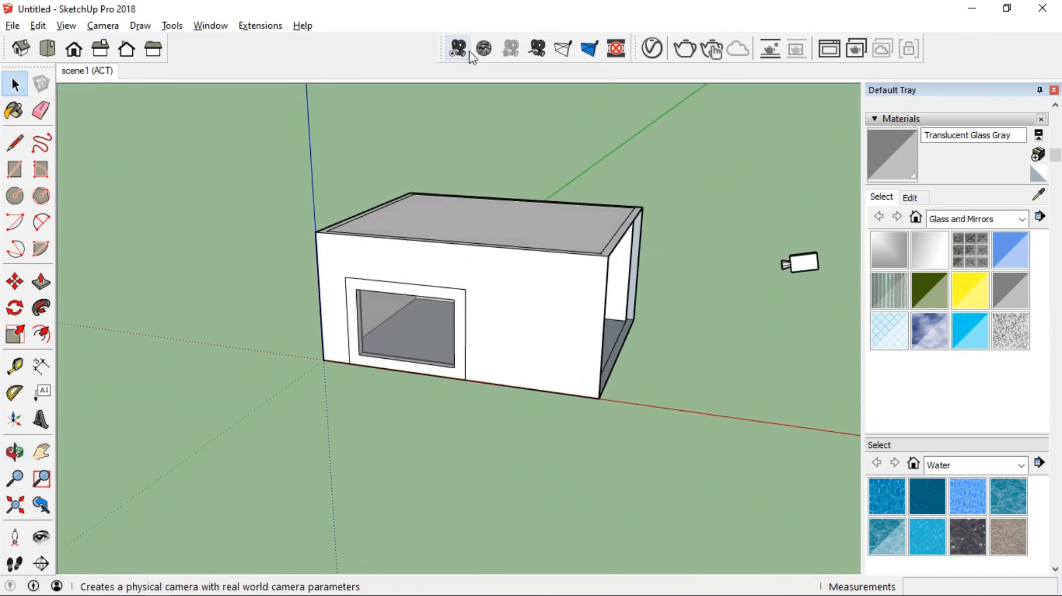
left_click(457, 49)
type("scene2")
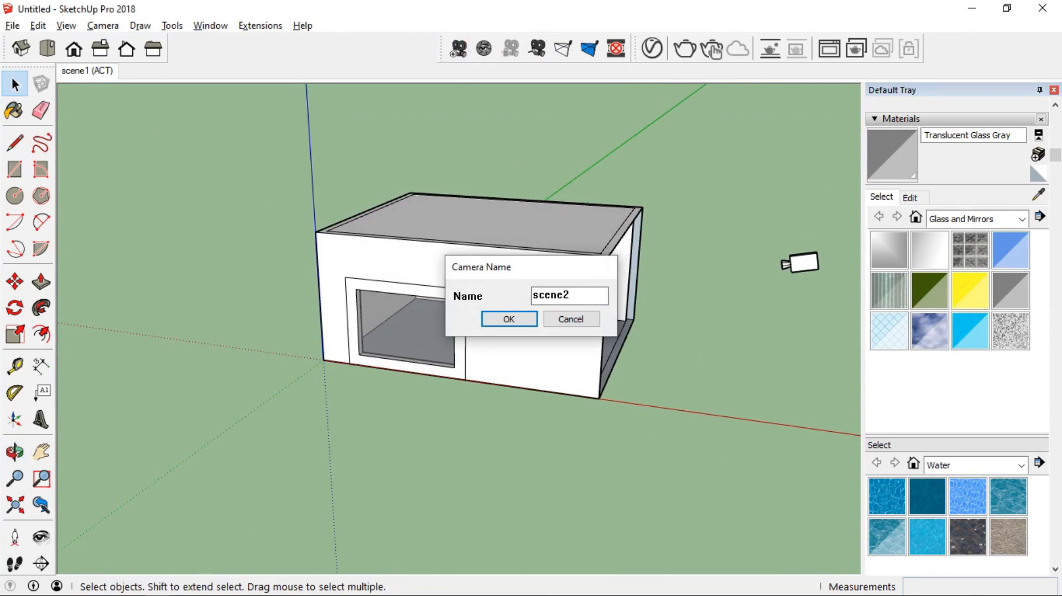
key("Return")
left_click(12, 85)
Check the scene1 and scene2 camera views in turn, ending on scene1.
left_click(71, 73)
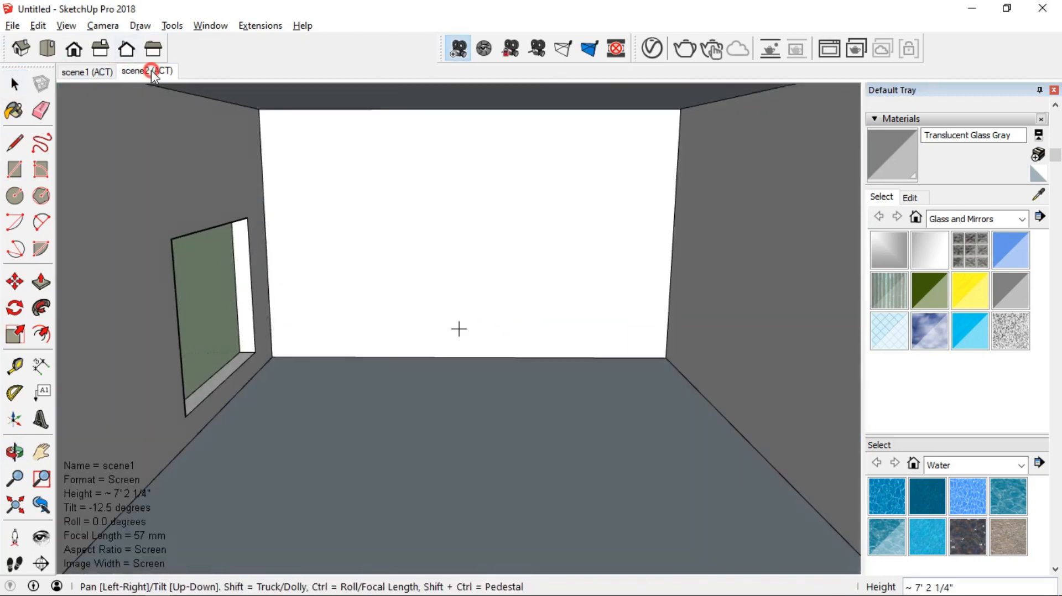
left_click(151, 71)
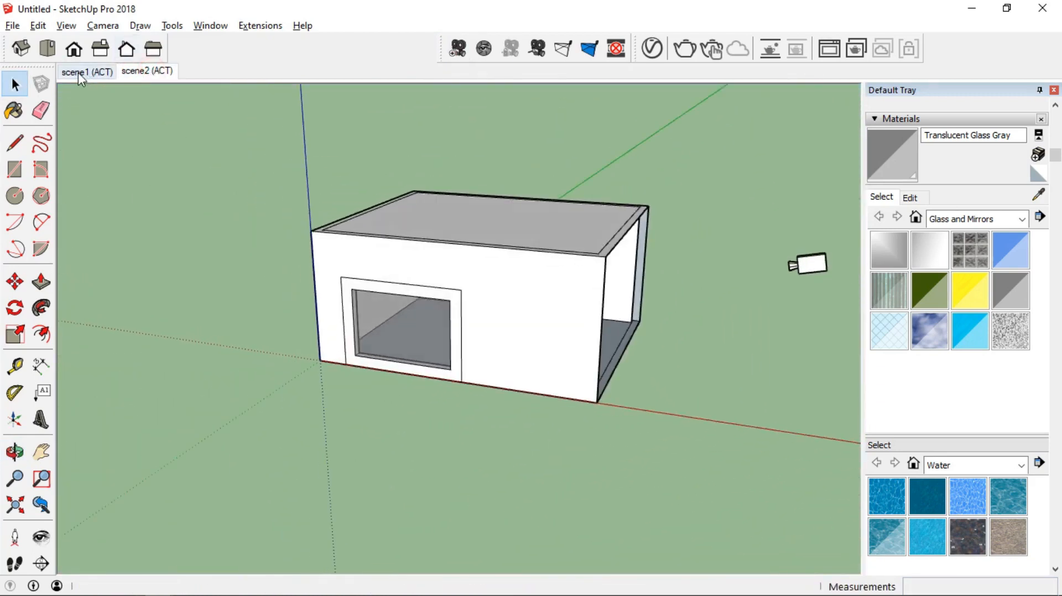
left_click(83, 73)
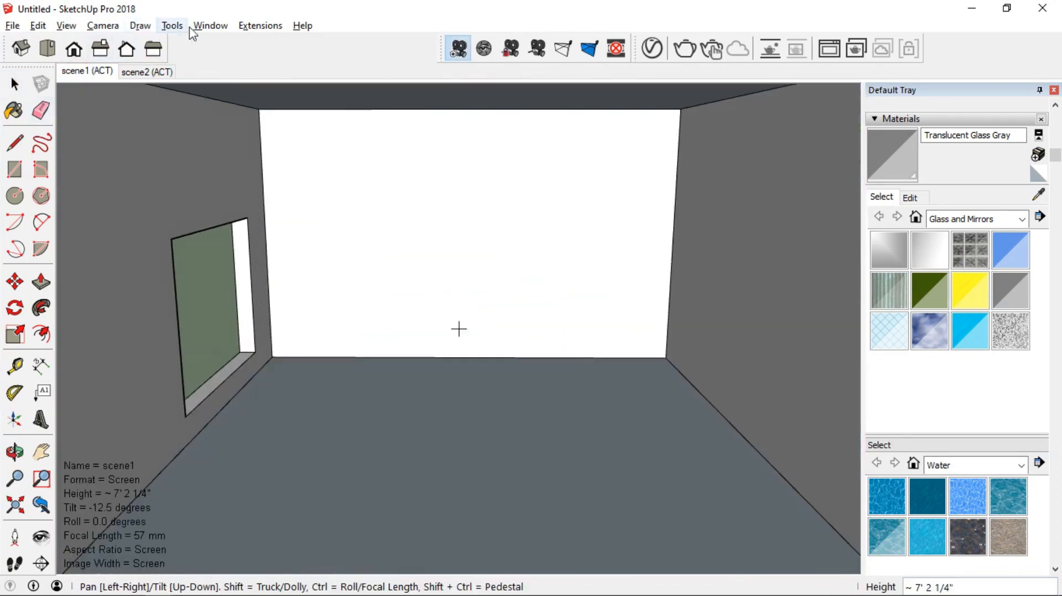
Open the 3D Warehouse and search for sofa.
left_click(211, 25)
left_click(248, 143)
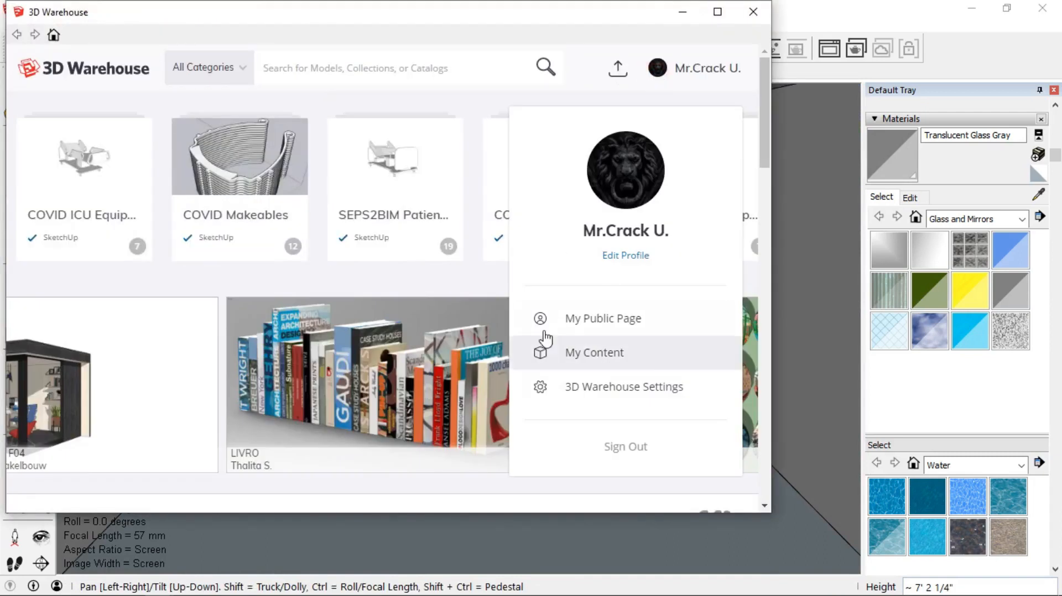
left_click(333, 70)
type("sofa")
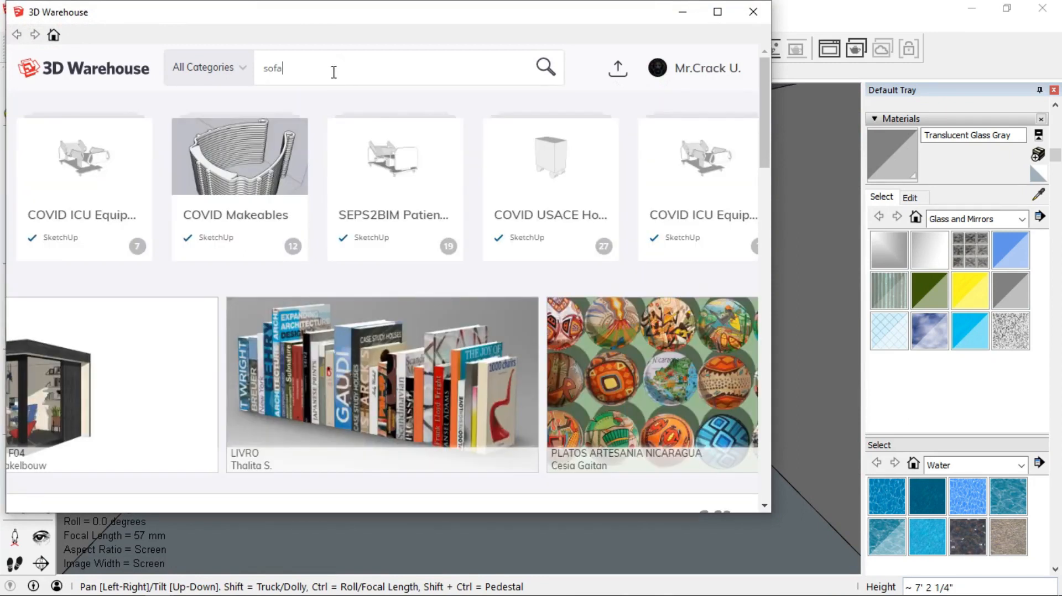
key("Return")
Load the dark grey L-shaped sofa with light cushions into the model and place it on the room floor.
scroll(544, 260, "down", 4)
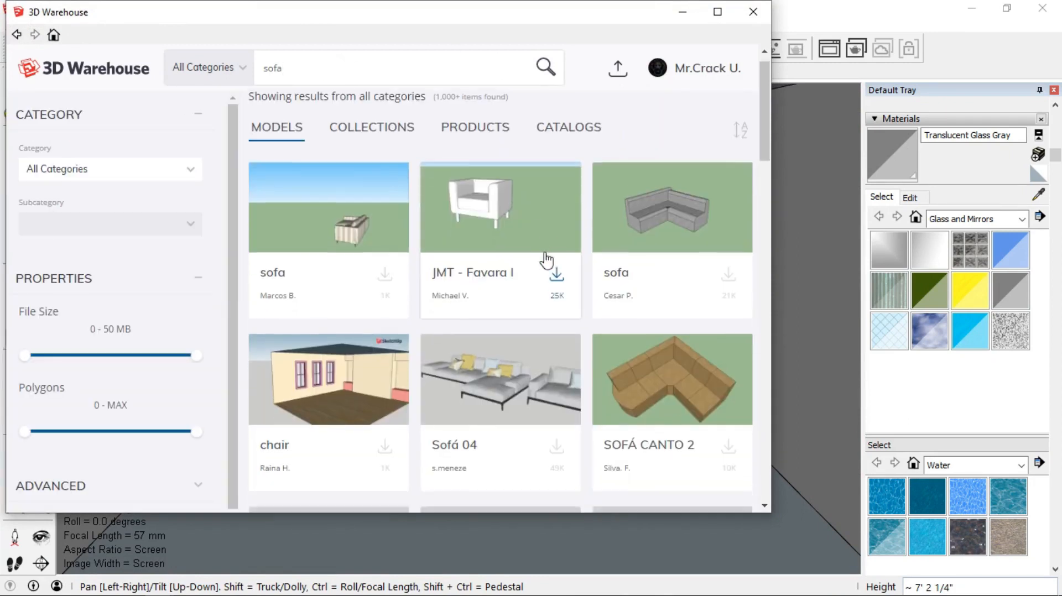
scroll(547, 265, "down", 4)
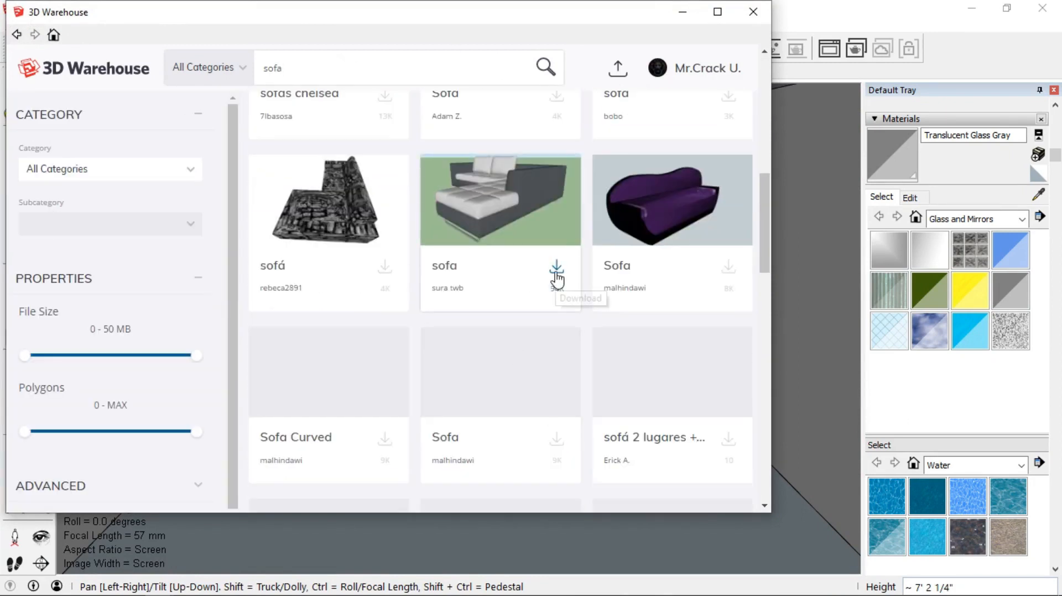
left_click(556, 272)
left_click(334, 300)
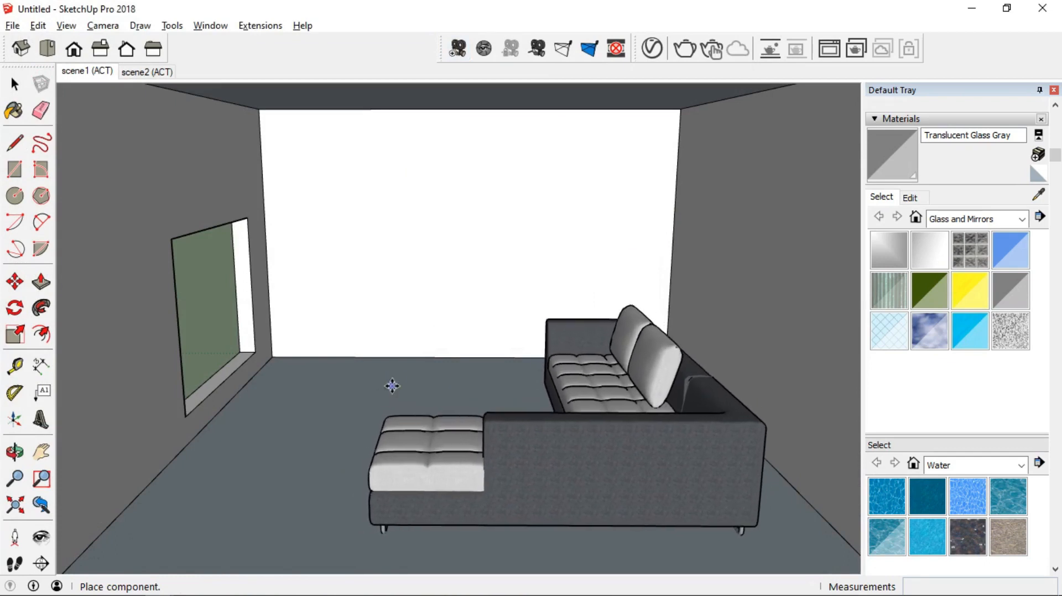
left_click(384, 386)
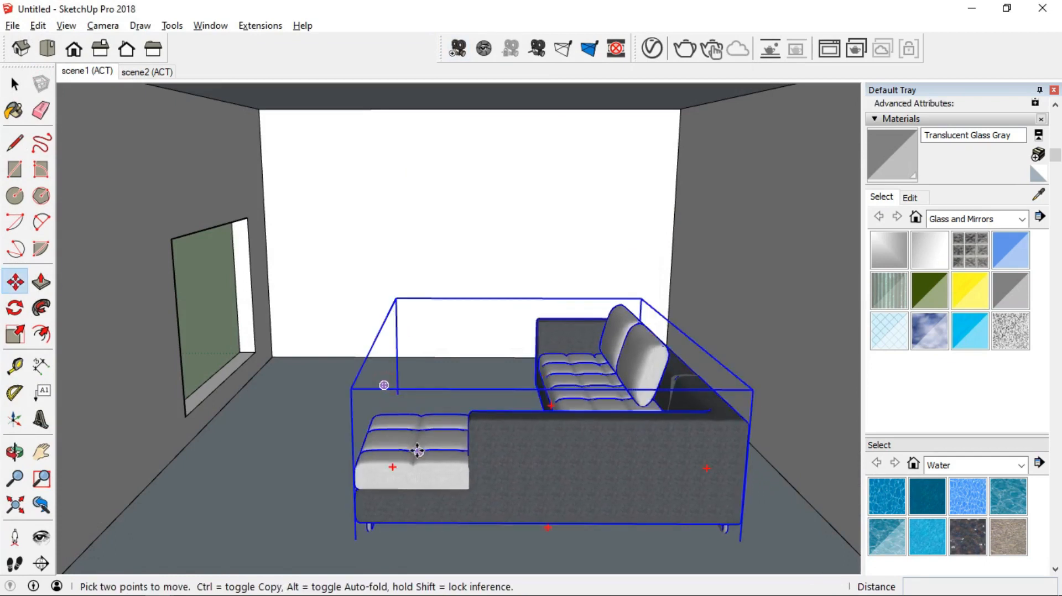
Rotate the sofa on the floor so that it sits at an angle to the walls.
left_click(15, 85)
scroll(420, 404, "down", 5)
middle_click_drag(419, 403, 575, 459)
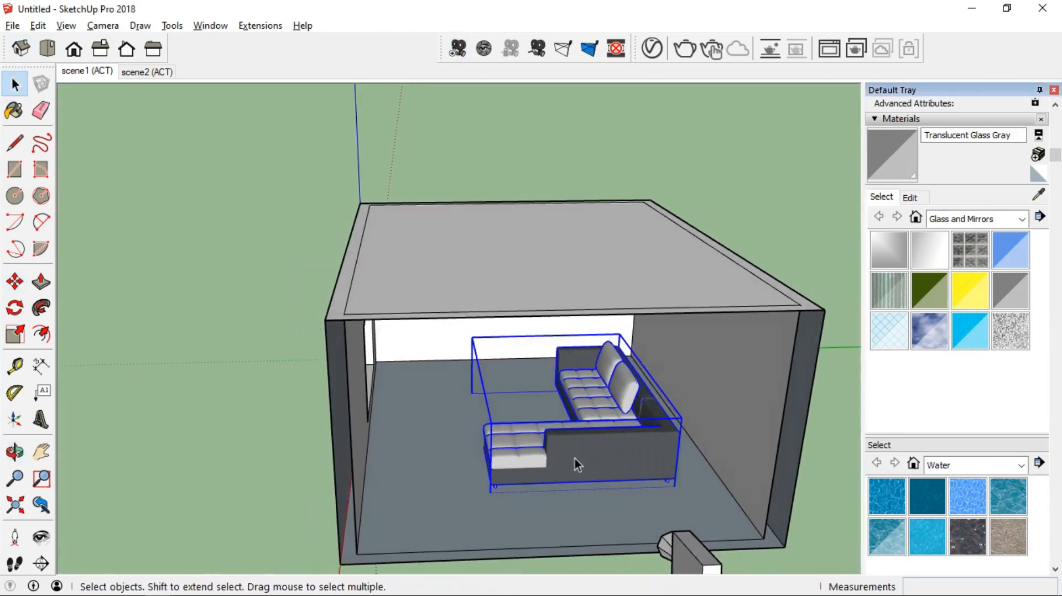
left_click(15, 309)
left_click(580, 499)
left_click(592, 530)
left_click(633, 528)
Move the sofa farther into the room and scale it down uniformly to 0.76.
left_click(14, 282)
left_click(512, 462)
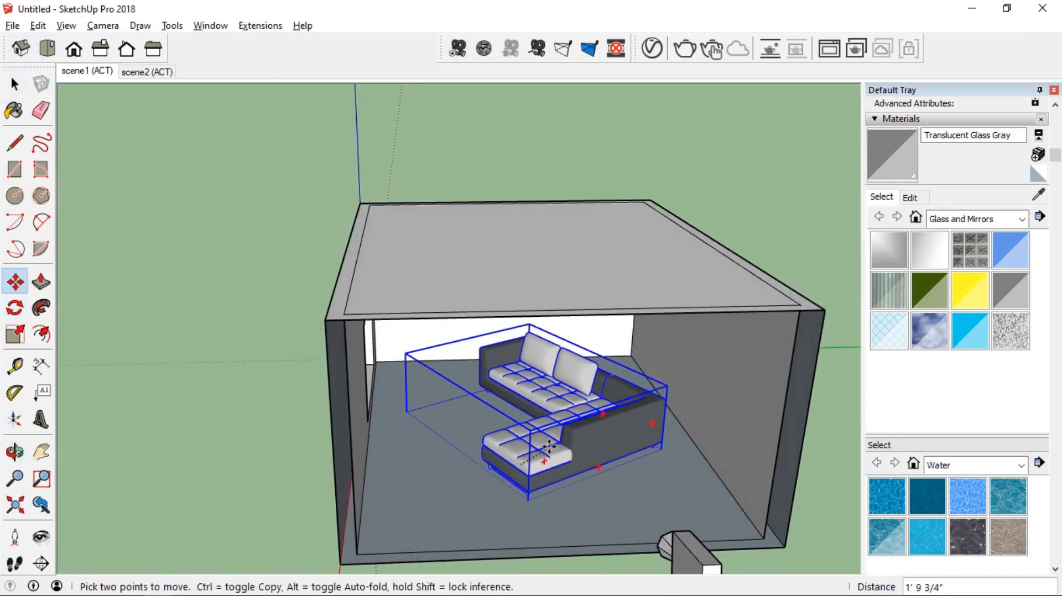
left_click(545, 440)
left_click(14, 335)
left_click_drag(538, 418, 525, 399)
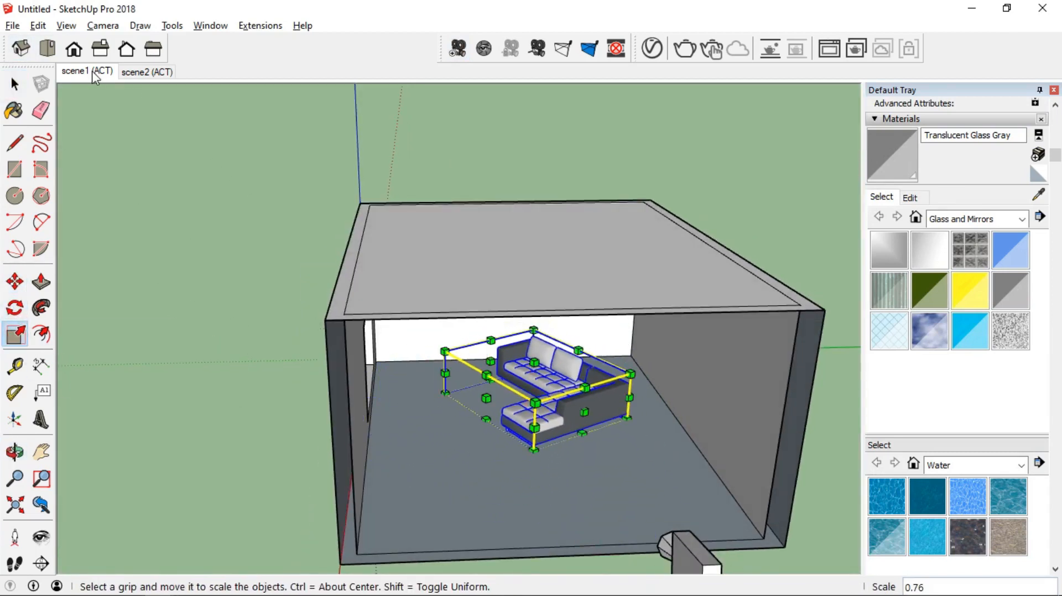
Return to the scene1 camera, run a V-Ray test render of the room, and minimize the frame buffer.
left_click(88, 71)
left_click(14, 84)
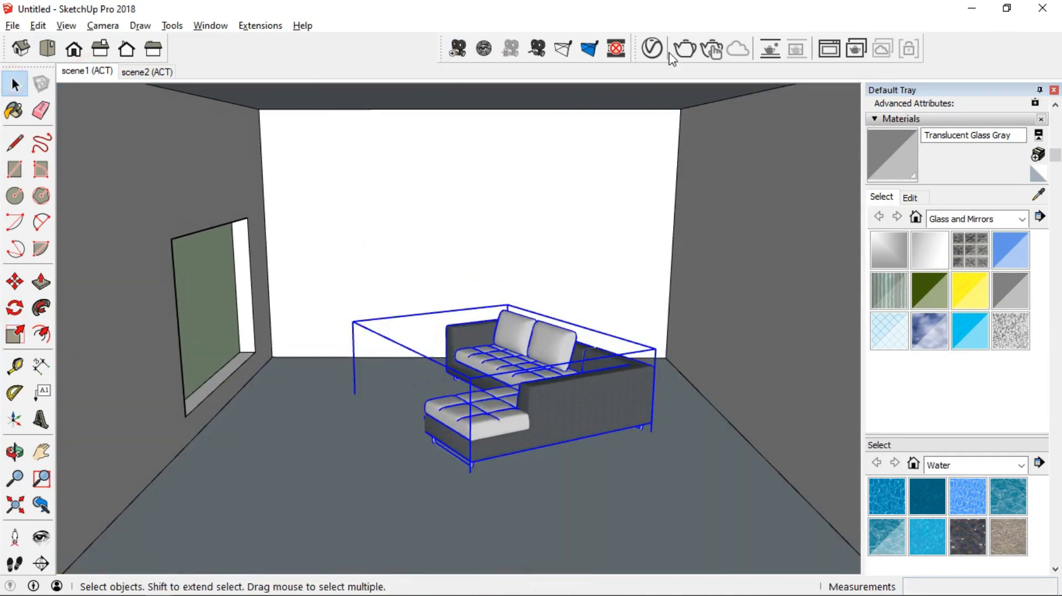
left_click(686, 49)
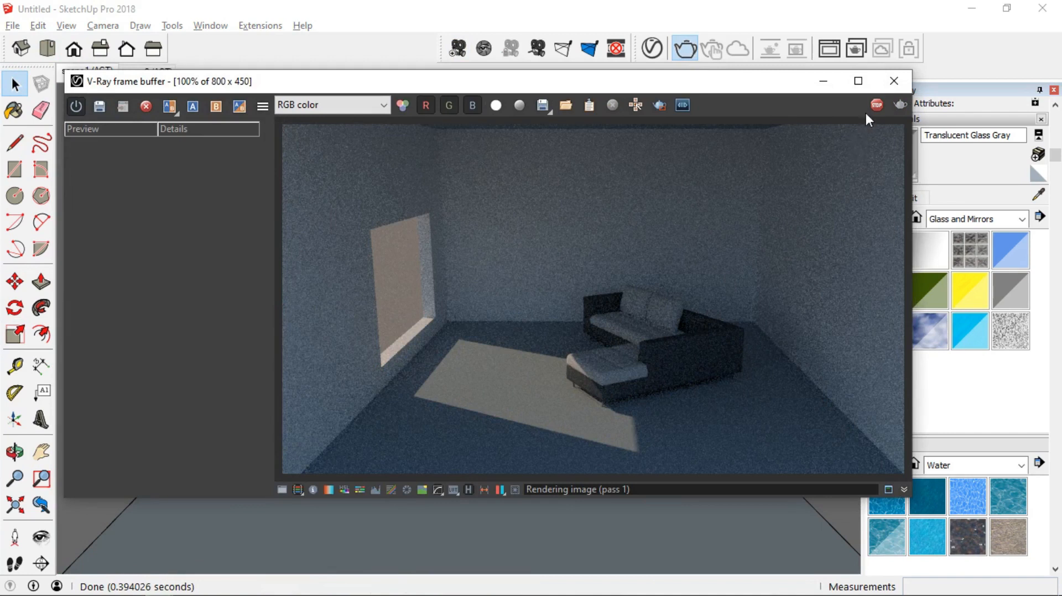
left_click(823, 81)
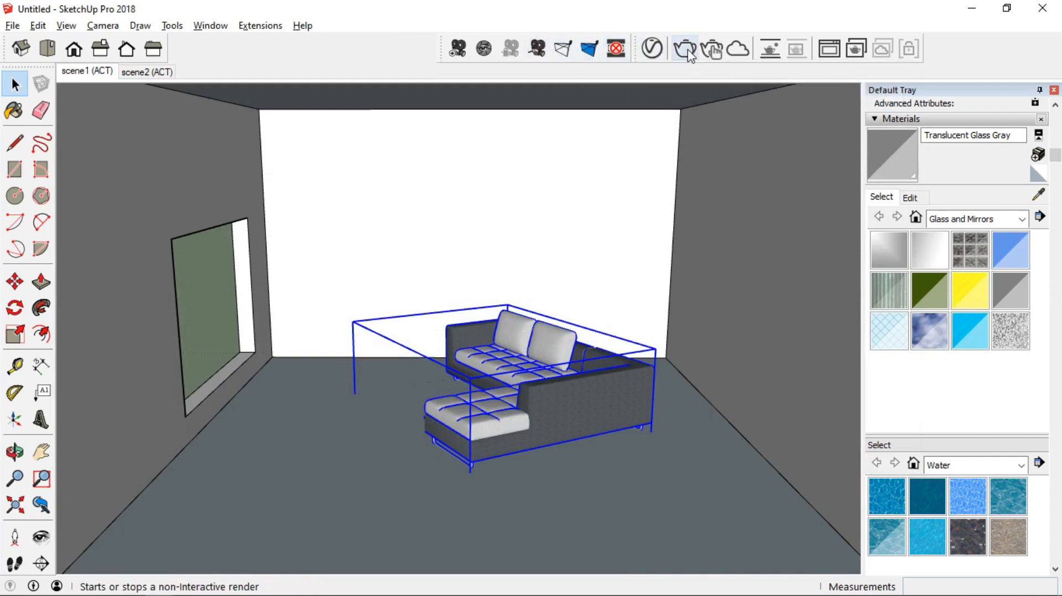
Turn off SunLight in the V-Ray Asset Editor, render the room again, and minimize the frame buffer.
left_click(656, 48)
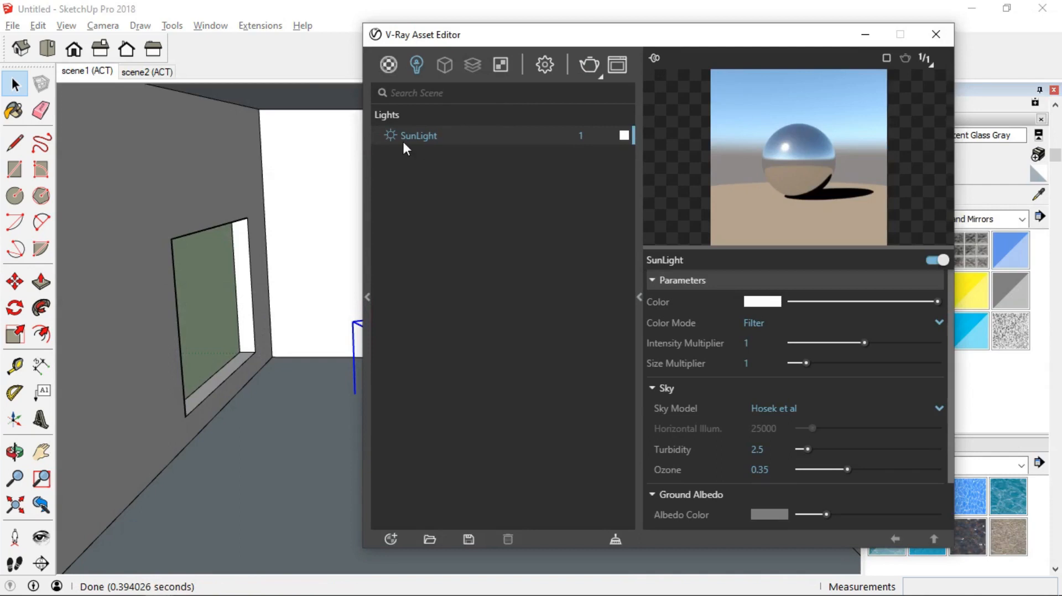
left_click(389, 135)
left_click(588, 63)
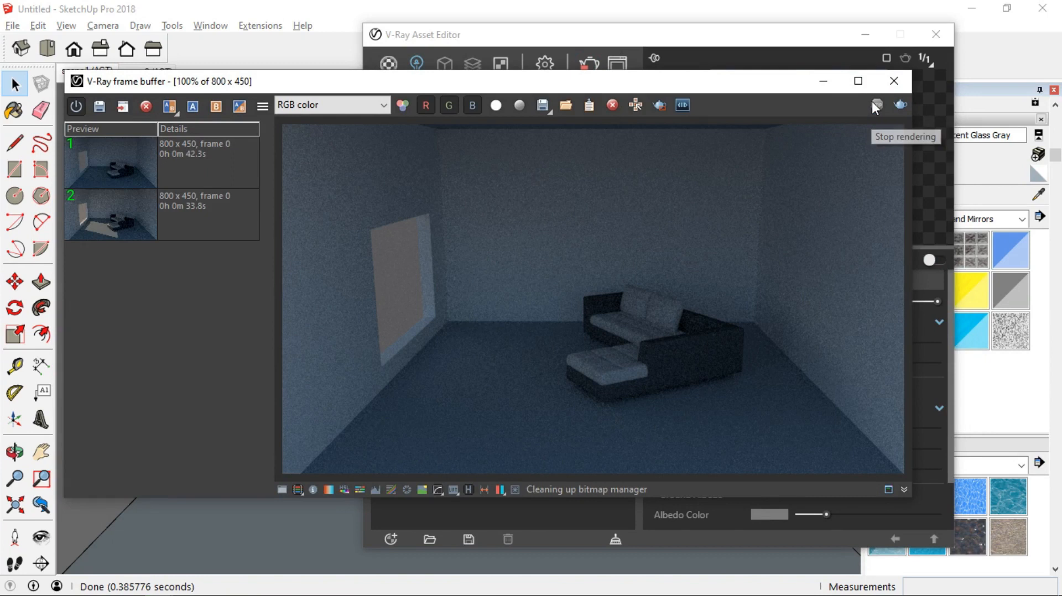
left_click(832, 89)
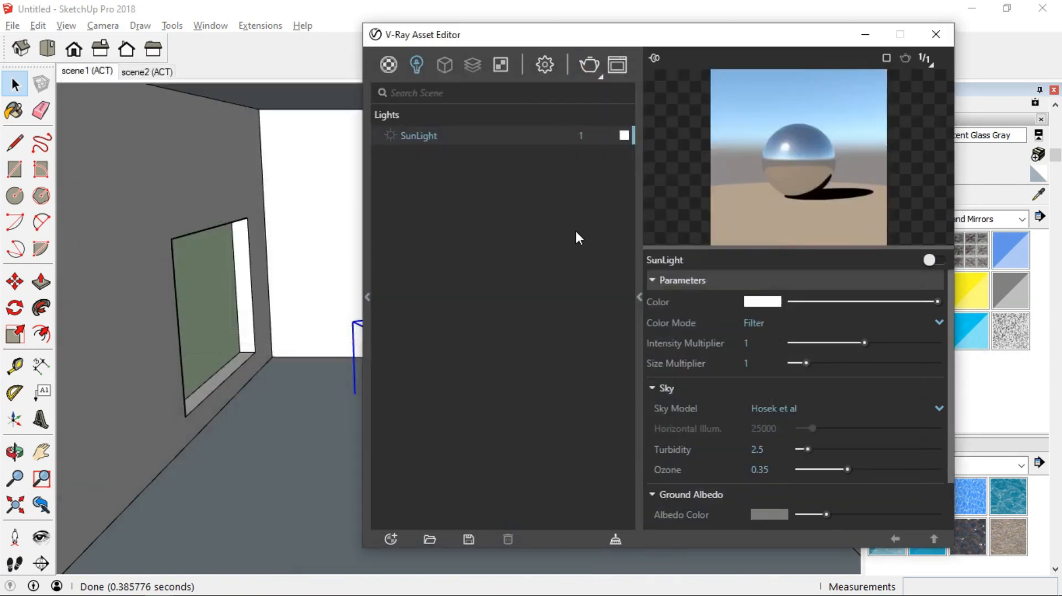
Set the SunLight intensity to 0 and start another V-Ray render.
left_click(582, 135)
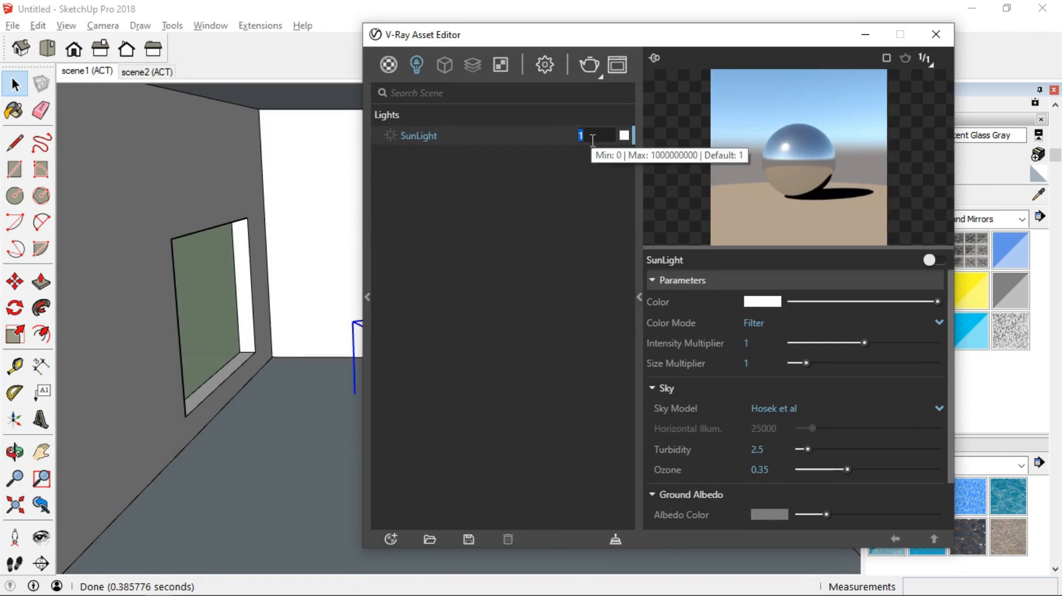
type("0")
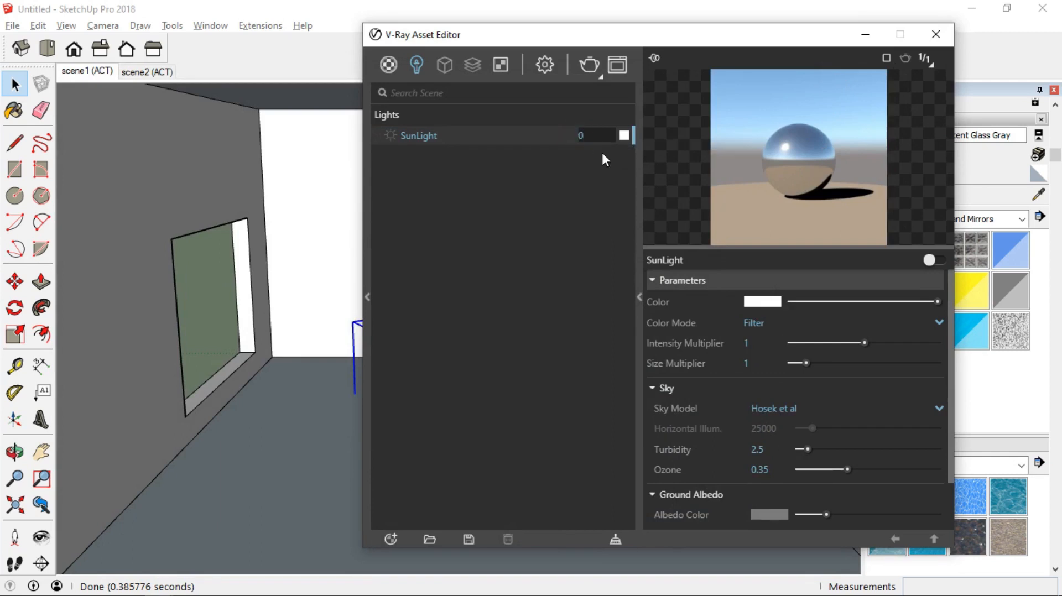
left_click(601, 236)
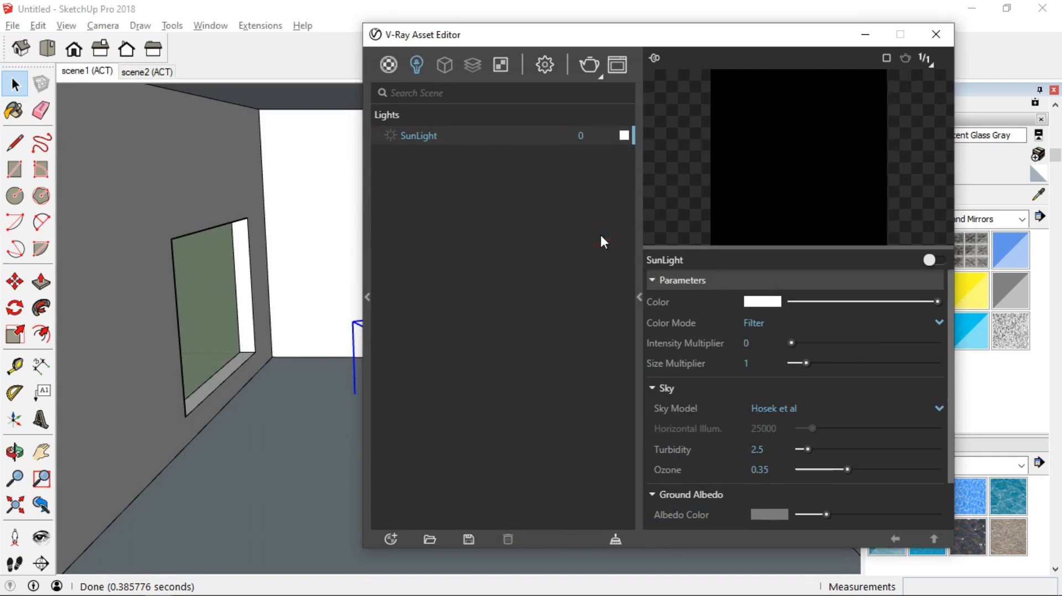
left_click(585, 65)
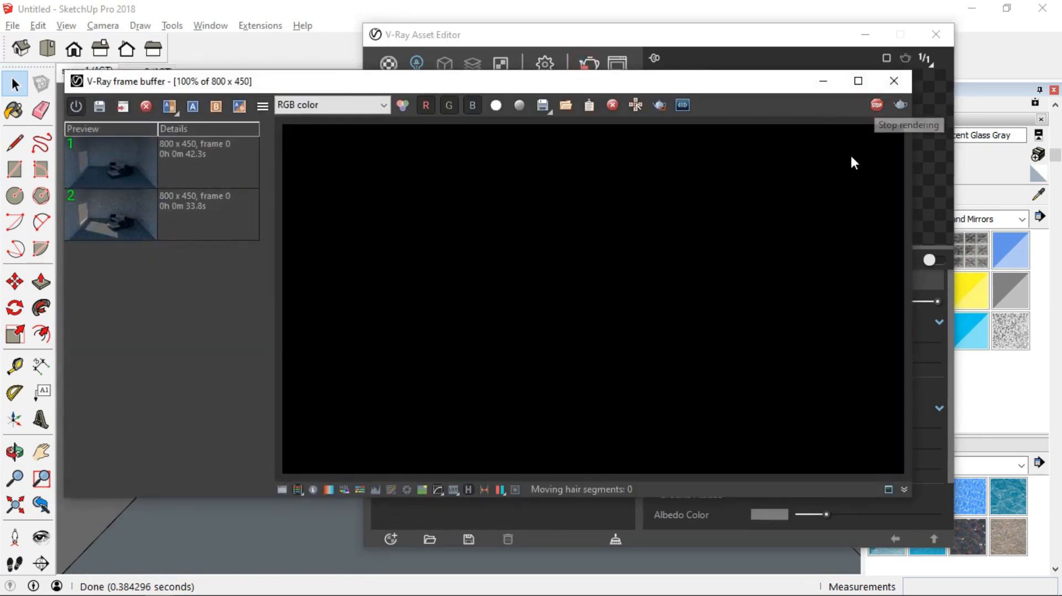
Minimize the frame buffer, set the SunLight intensity multiplier back to 1, and minimize the V-Ray Asset Editor.
left_click(823, 81)
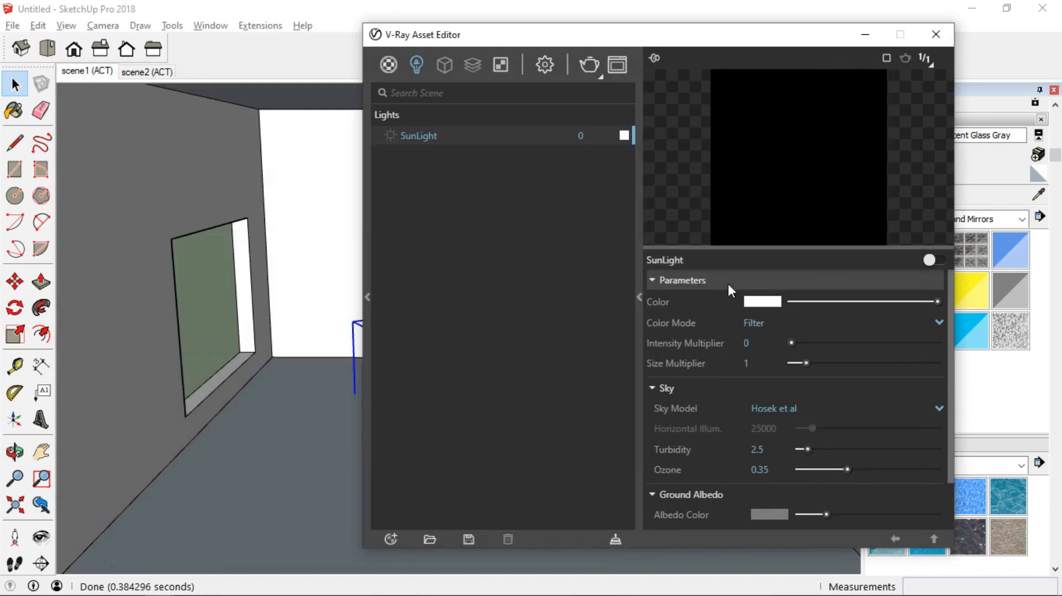
left_click(762, 342)
type("1")
key("Return")
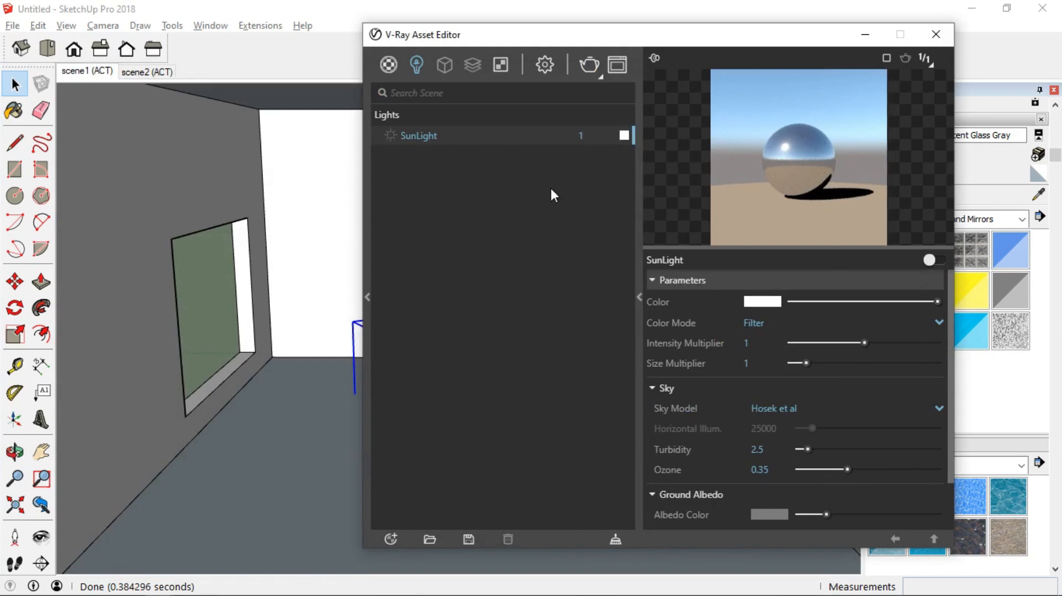
left_click(864, 37)
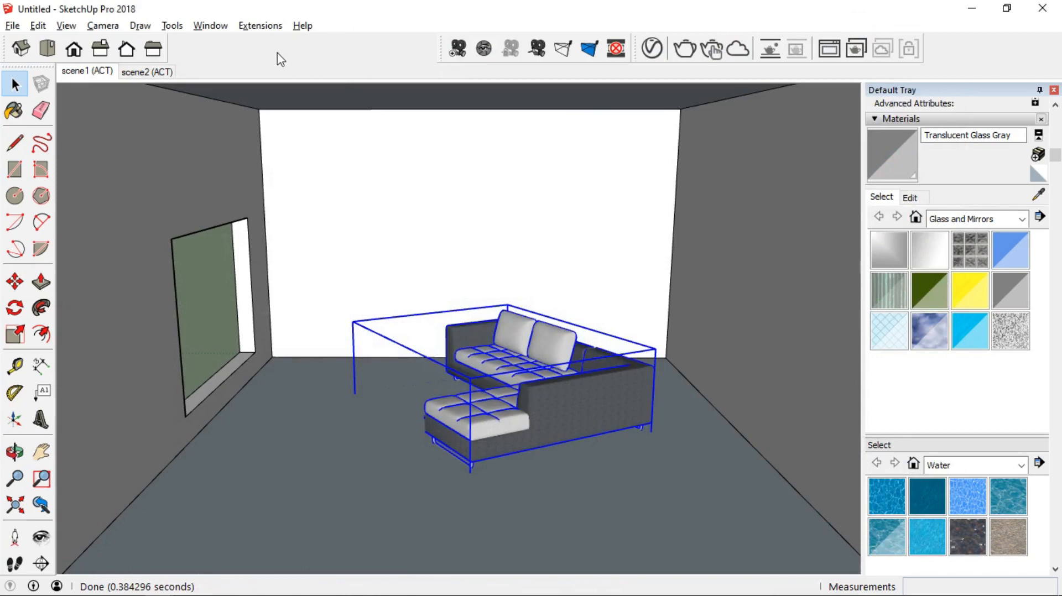
Show the V-Ray Lights toolbar from the toolbar area and close it again.
right_click(252, 48)
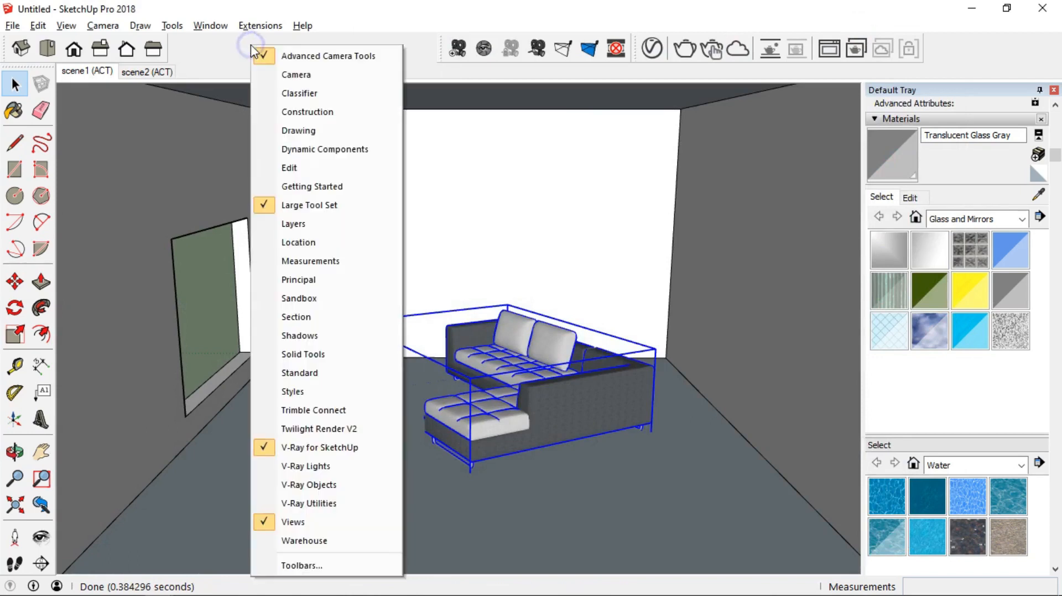
left_click(332, 466)
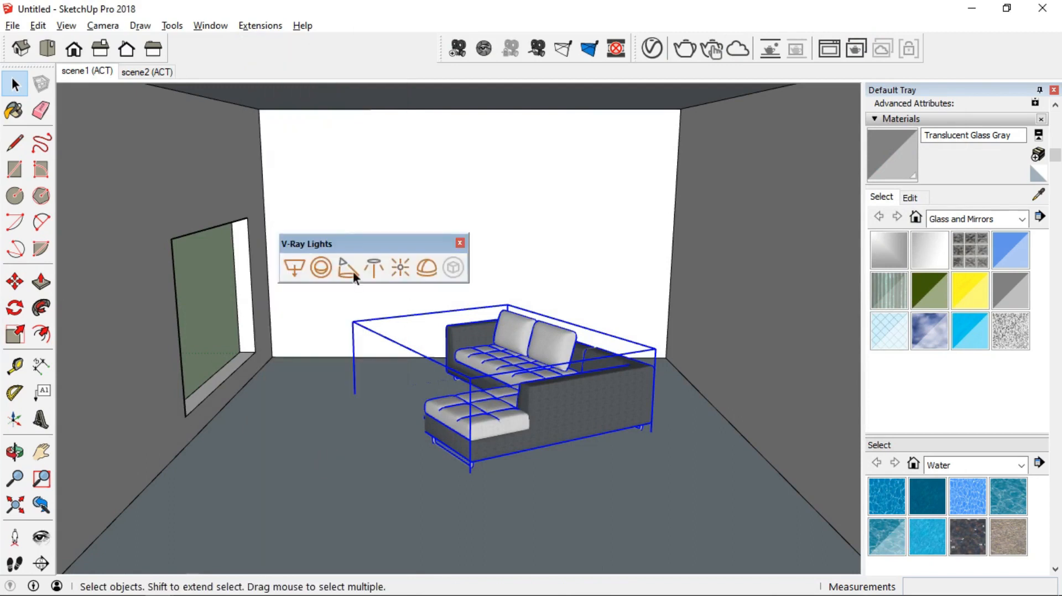
left_click_drag(442, 250, 380, 147)
left_click(403, 142)
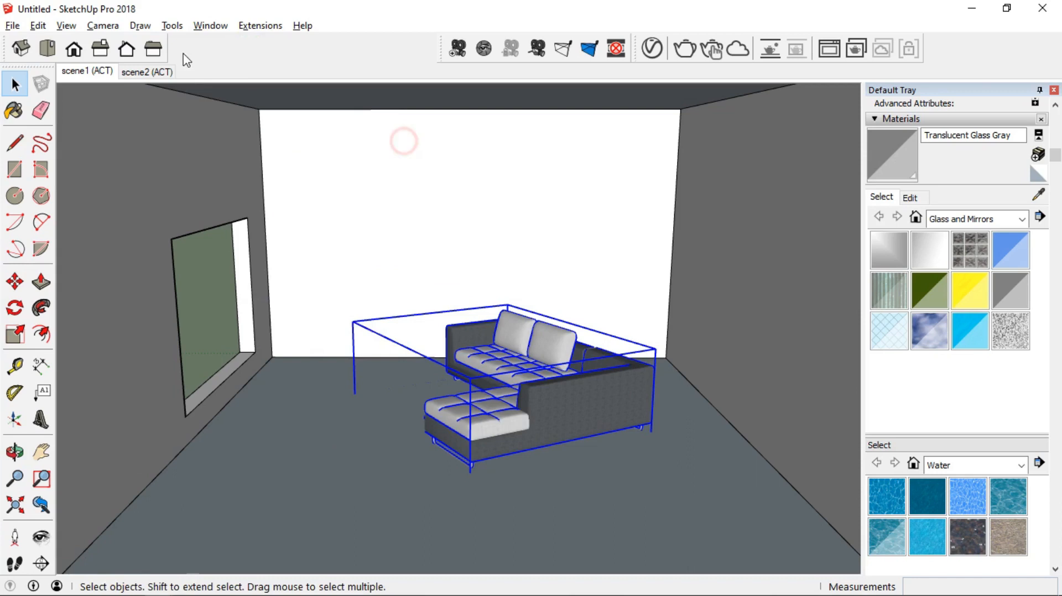
Enable the V-Ray Lights toolbar in the Toolbars dialog and dock it beside the camera tools above the viewport.
left_click(66, 26)
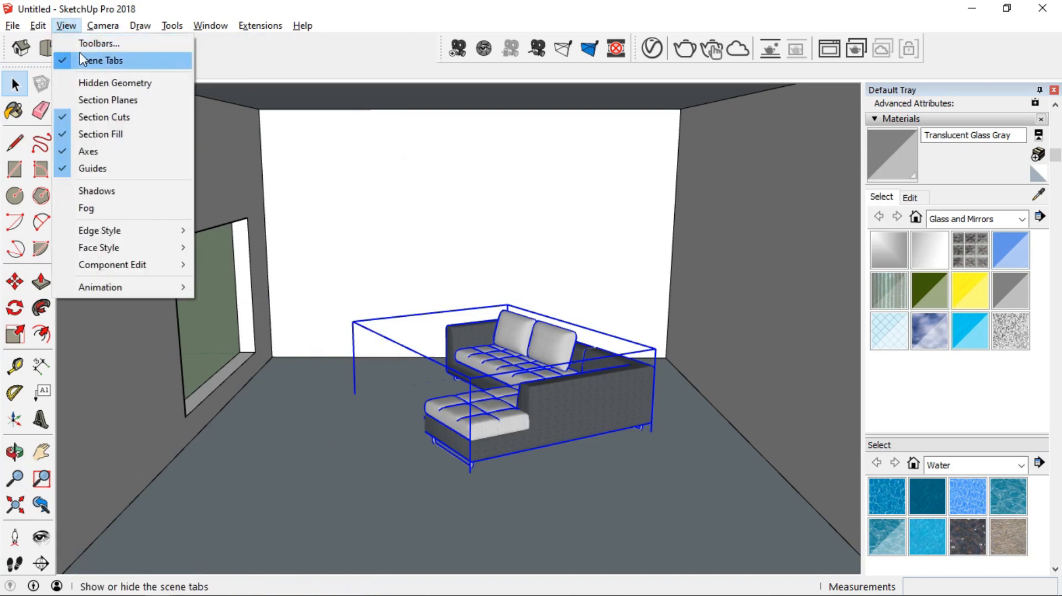
left_click(99, 60)
left_click(66, 26)
left_click(98, 43)
scroll(439, 323, "down", 2)
scroll(438, 322, "down", 2)
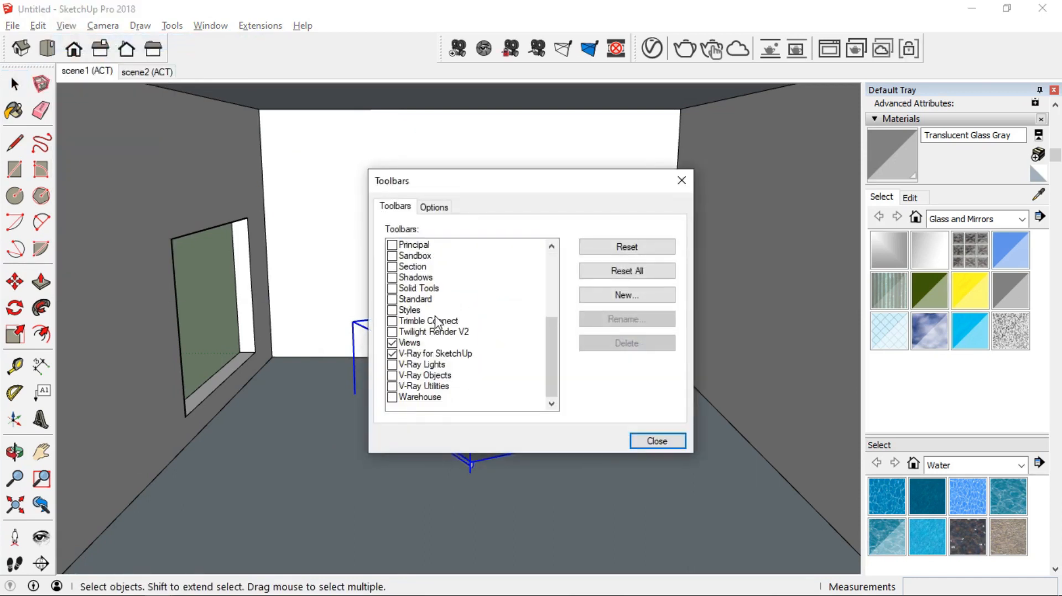
left_click(393, 364)
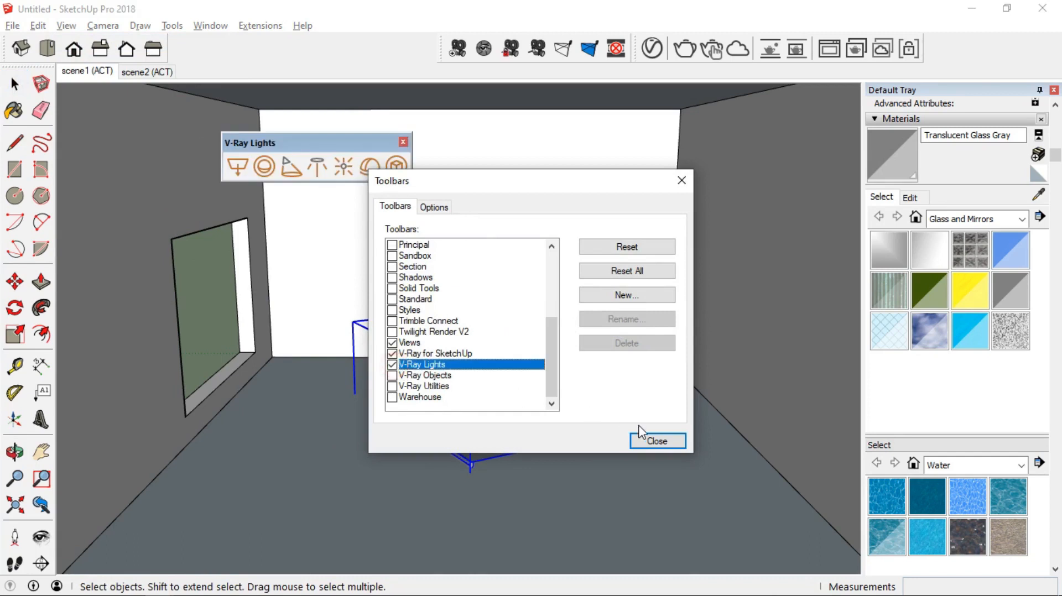
left_click(664, 441)
left_click_drag(306, 143, 330, 50)
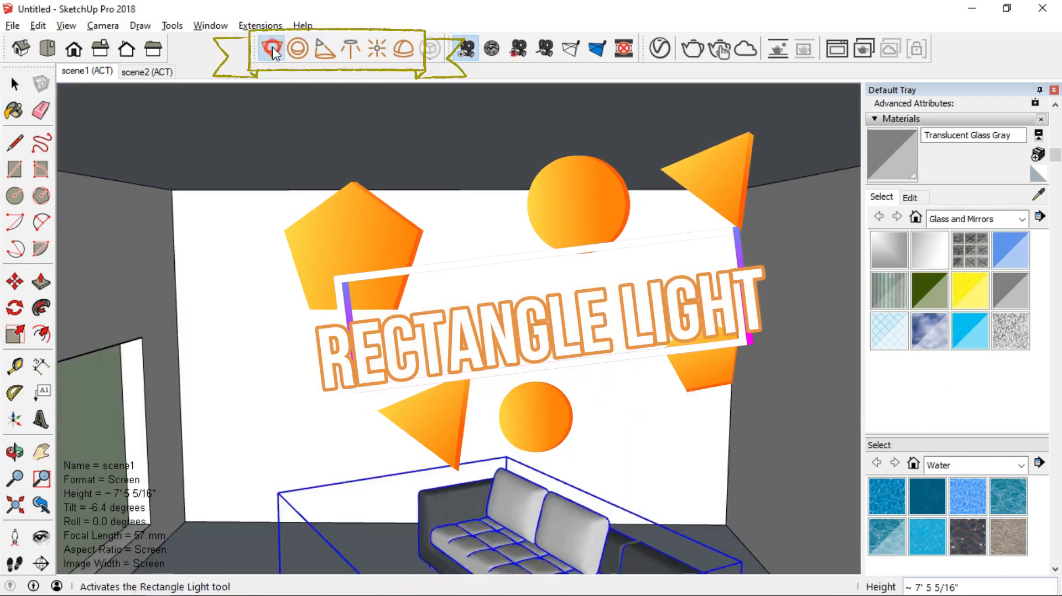
Draw a V-Ray Rectangle Light on the ceiling above the sofa, with U size about 65 and V size about 35.
left_click(271, 49)
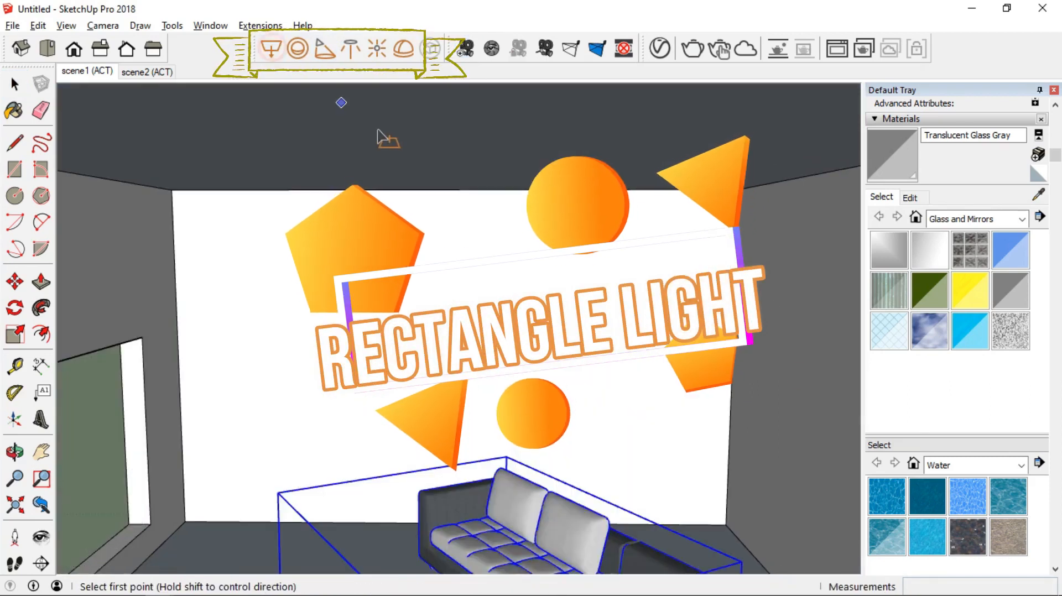
left_click(366, 104)
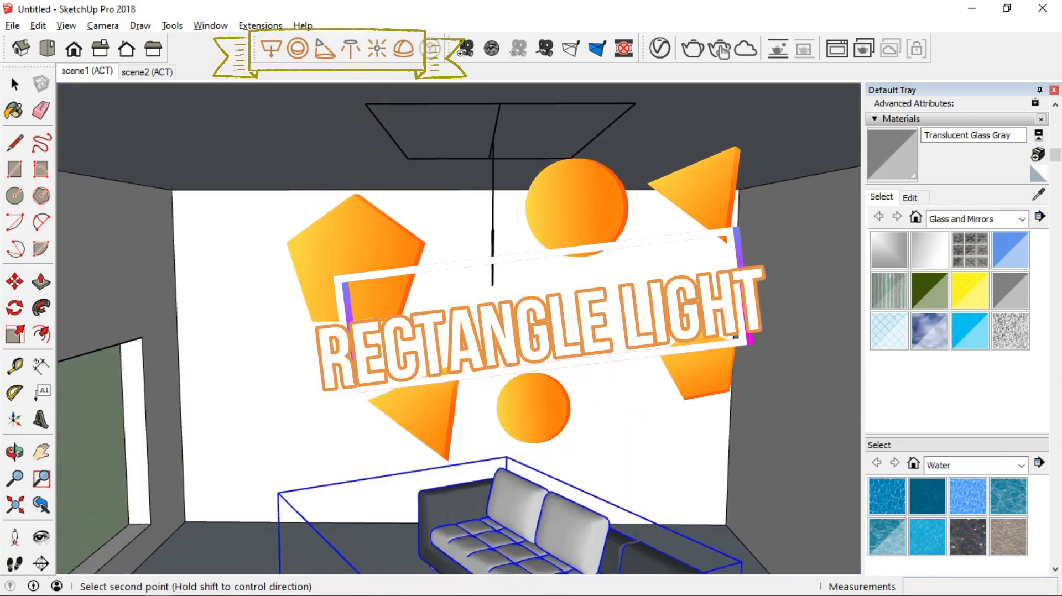
left_click(590, 162)
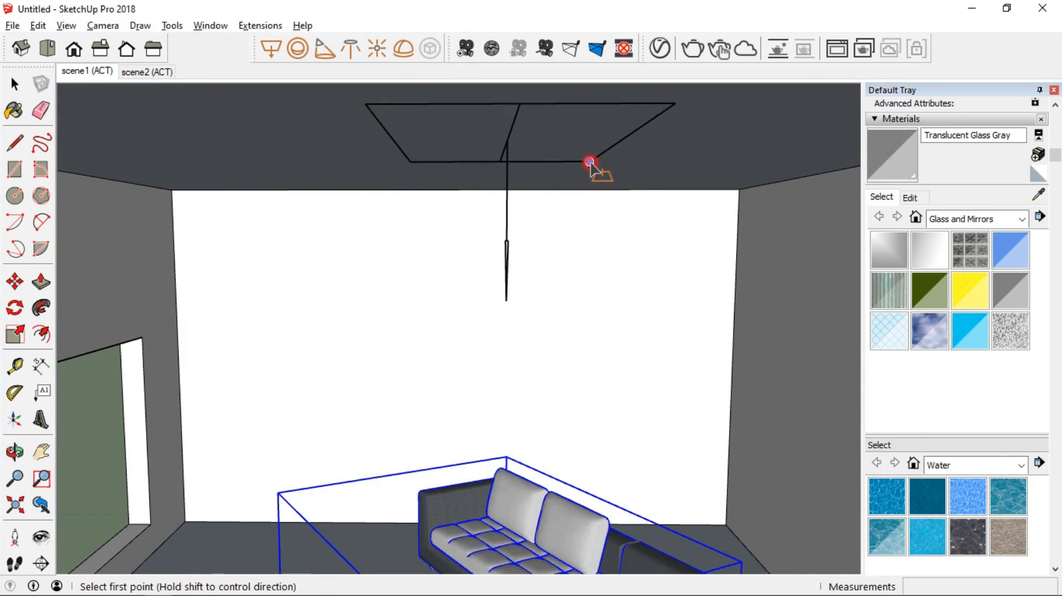
Reframe the view to include the ceiling light, window and whole sofa, and update scene1 with it.
scroll(412, 229, "down", 1)
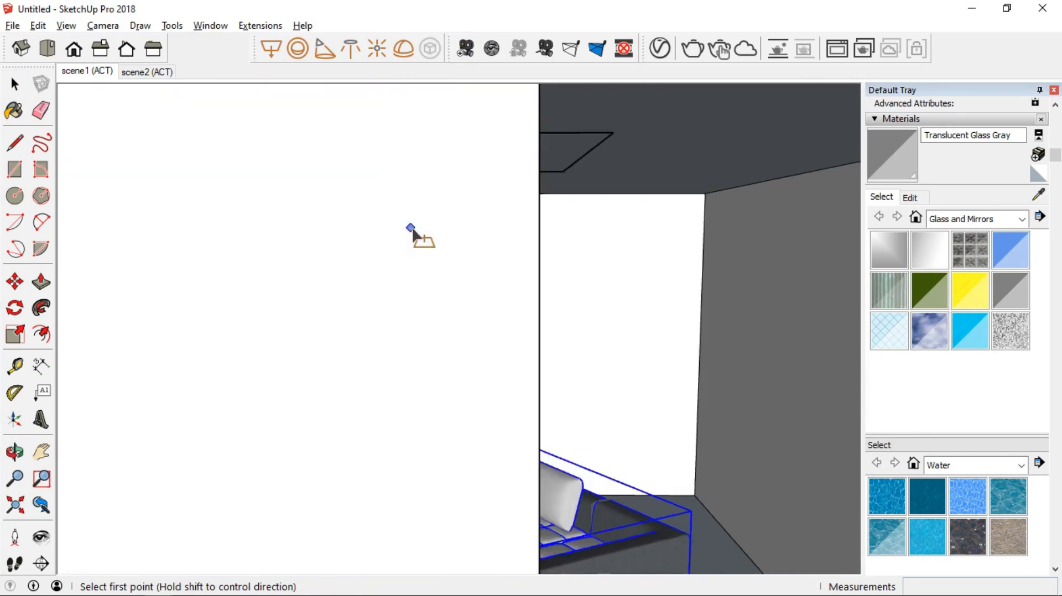
mouse_move(622, 263)
middle_mouse_down()
mouse_move(588, 275)
mouse_move(600, 266)
mouse_move(612, 280)
middle_mouse_up()
left_click(69, 77)
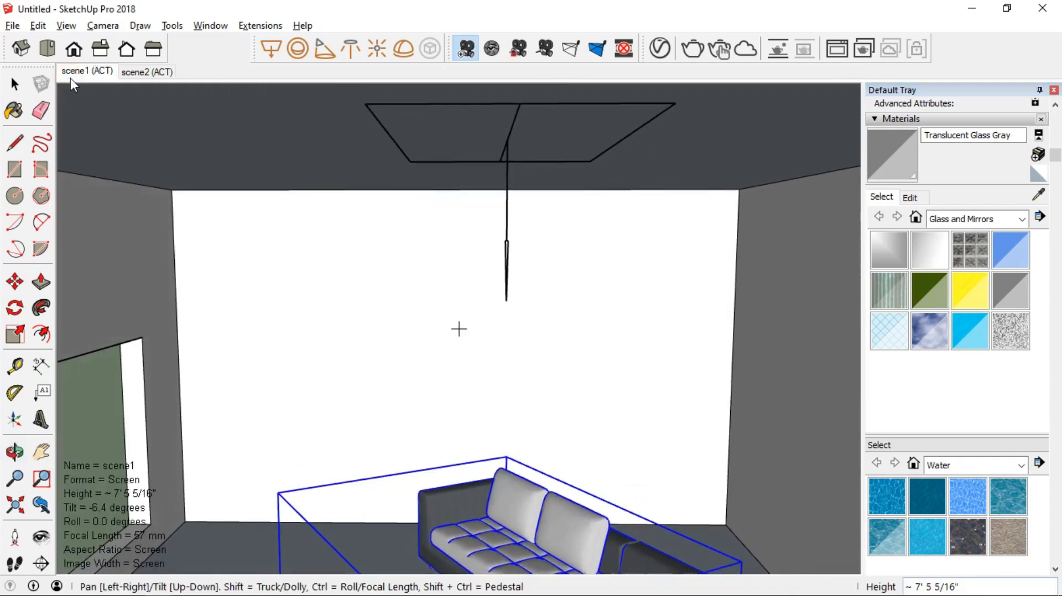
left_click(15, 84)
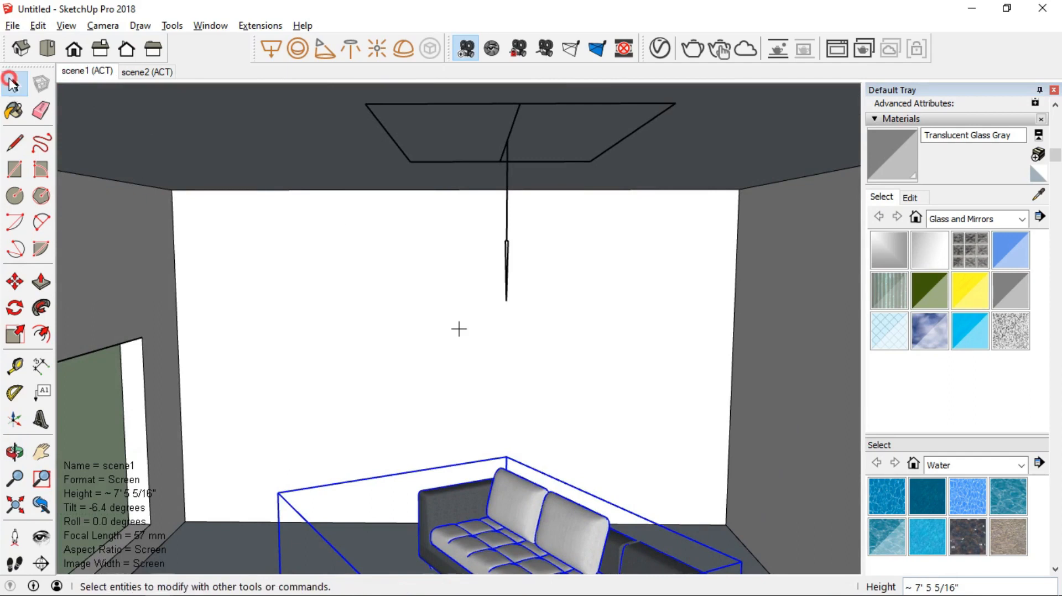
scroll(392, 291, "down", 8)
middle_click_drag(512, 356, 503, 268)
scroll(504, 267, "up", 1)
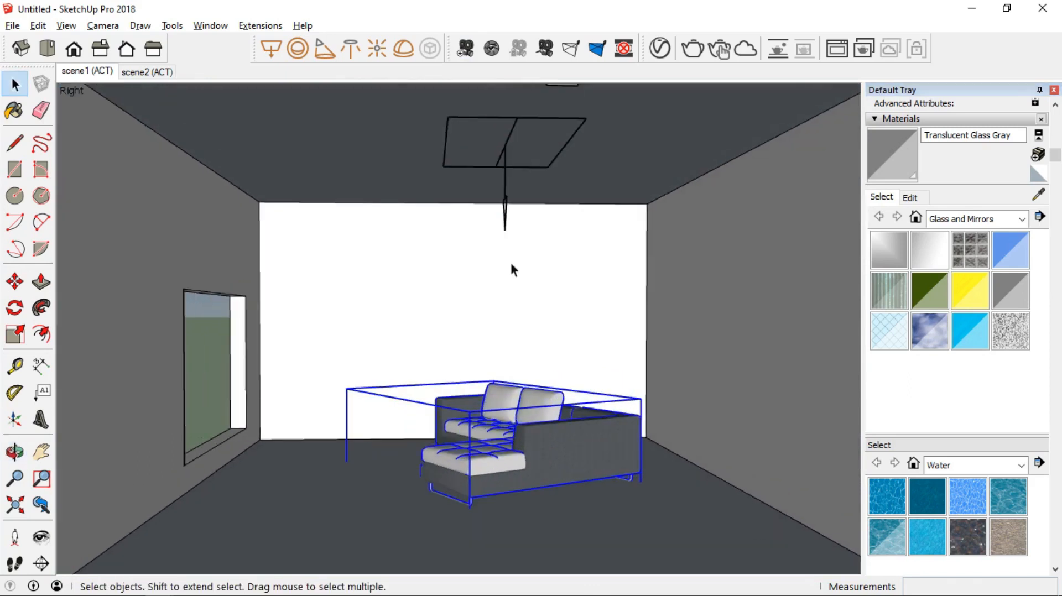
right_click(74, 76)
left_click(131, 139)
Open the Rectangle Light's settings in the V-Ray Asset Editor, render the room, and minimize the frame buffer.
left_click(659, 50)
left_click_drag(693, 43, 752, 47)
left_click(479, 142)
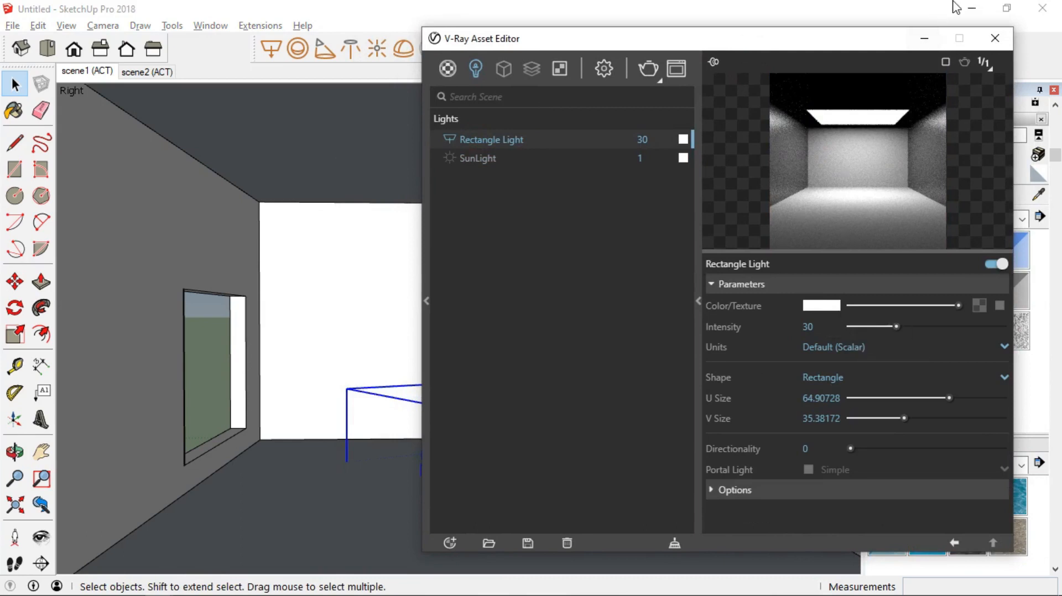
left_click(641, 70)
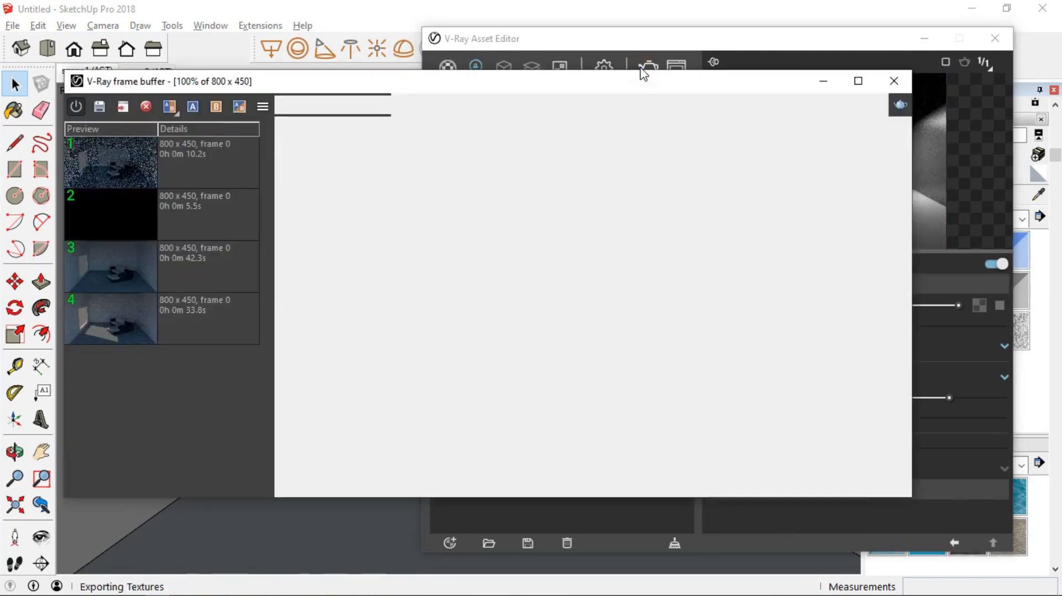
left_click(877, 105)
left_click(826, 81)
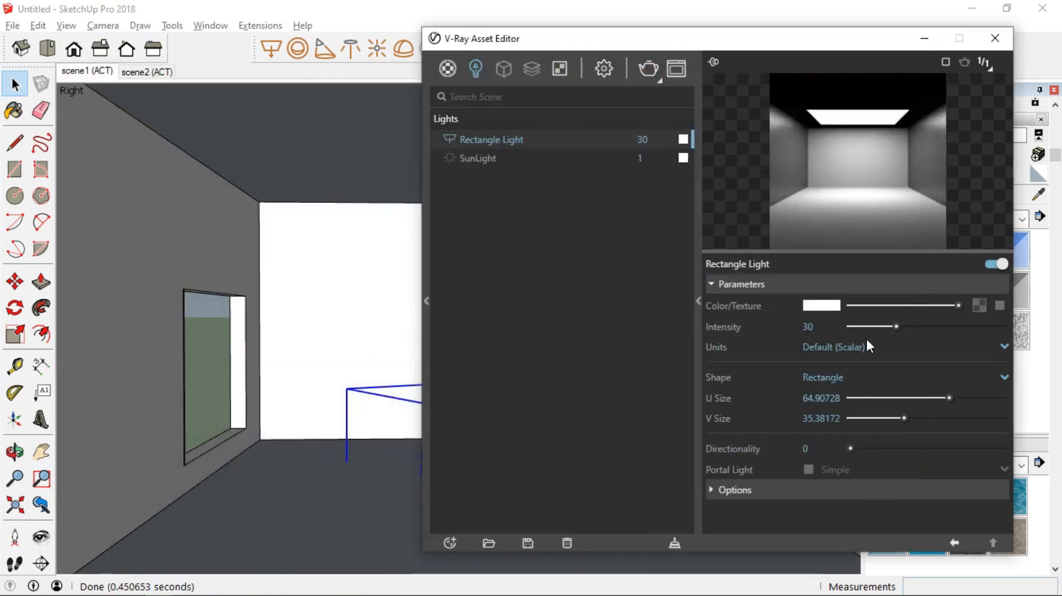
Raise the Rectangle Light's intensity to 75.7, render the room again, and minimize the frame buffer.
left_click_drag(900, 327, 967, 323)
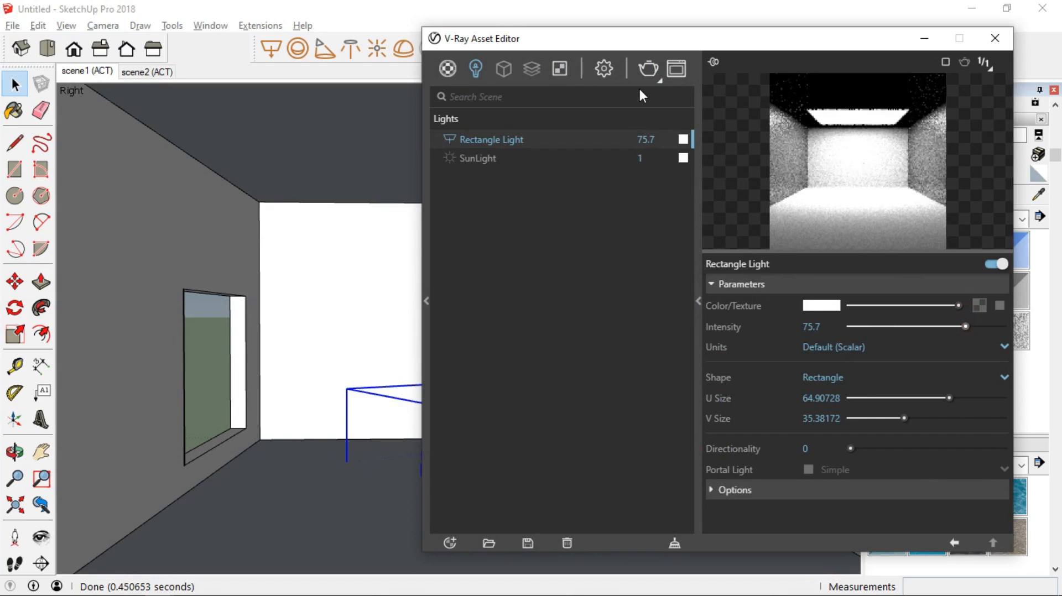
left_click(645, 70)
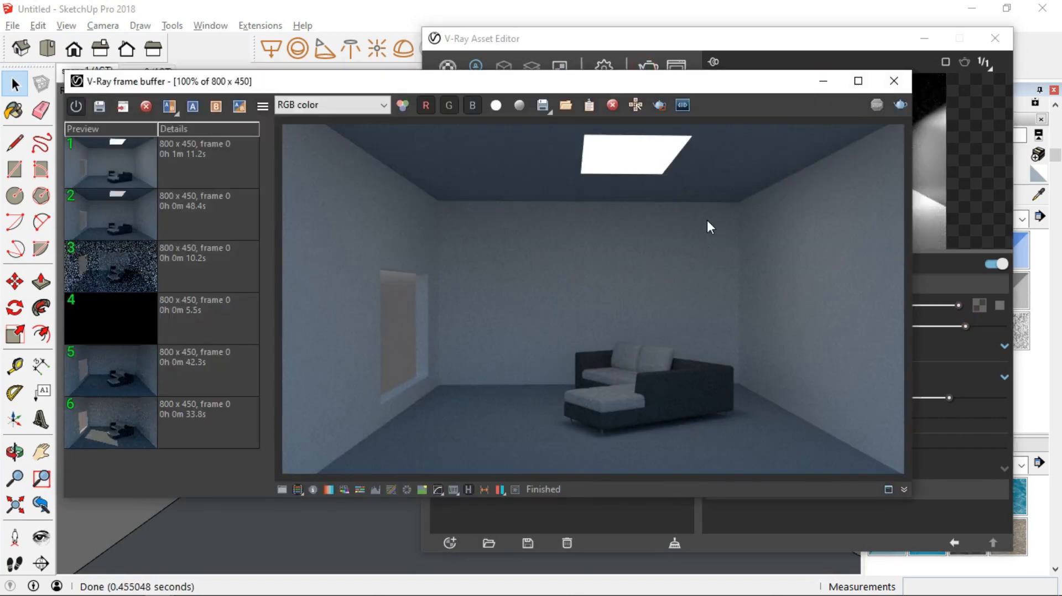
left_click(825, 82)
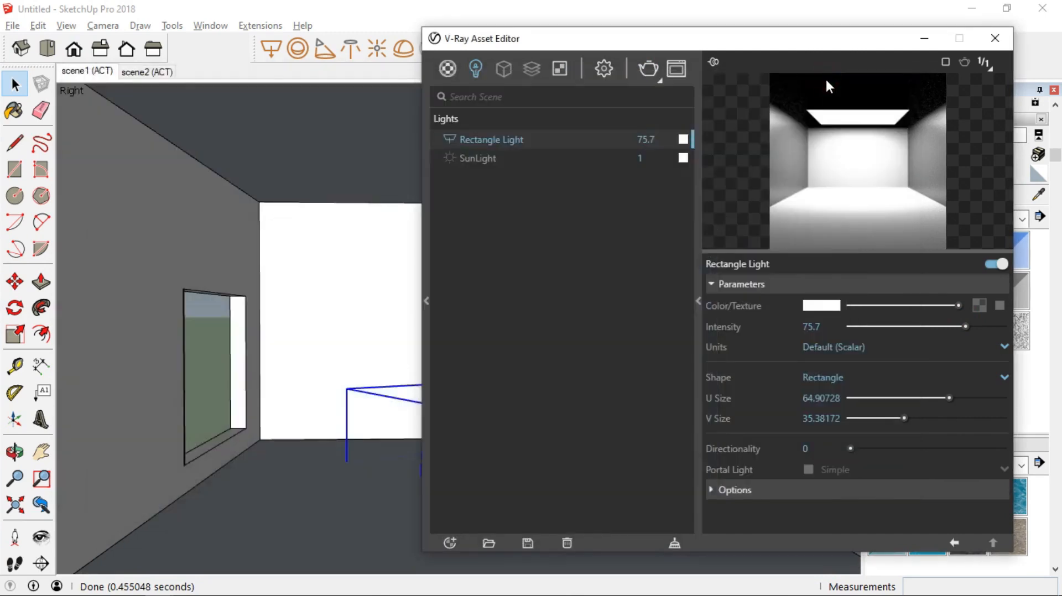
Turn on Invisible in the Rectangle Light's options, render the room, and minimize the frame buffer.
left_click(715, 491)
scroll(872, 425, "down", 5)
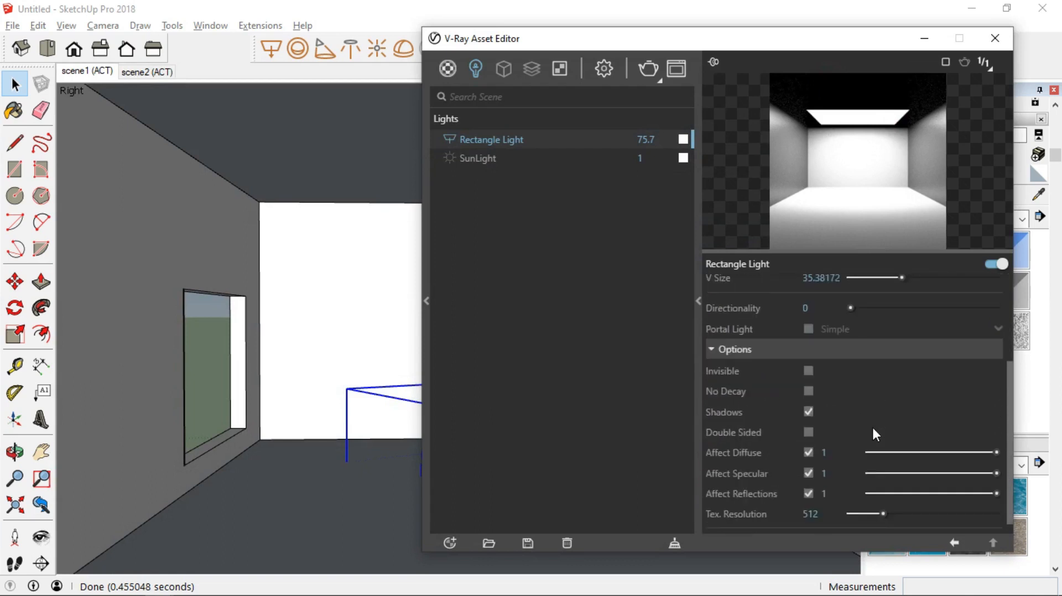
left_click(809, 357)
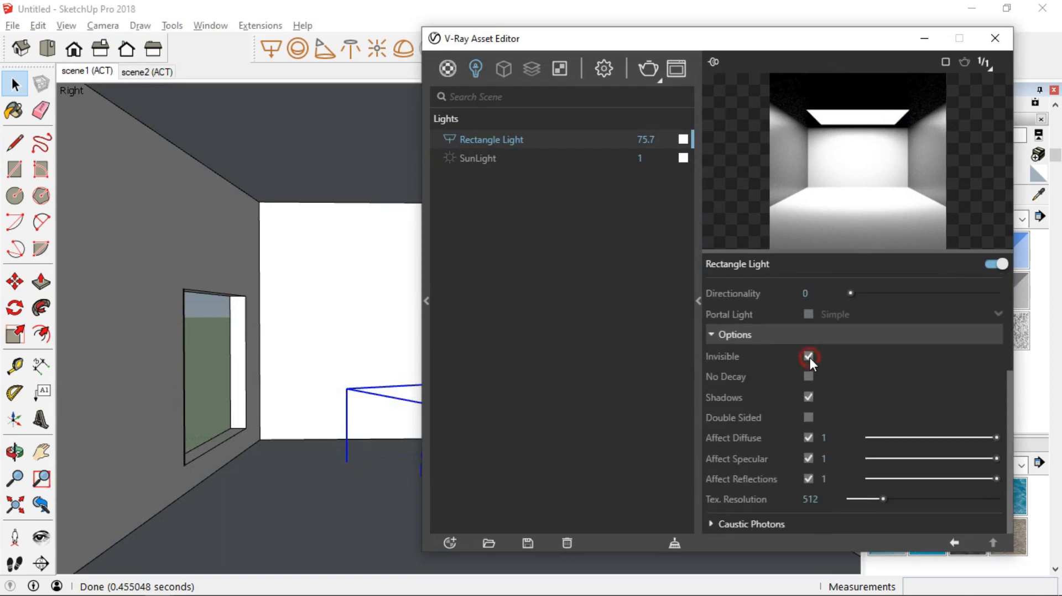
left_click(648, 68)
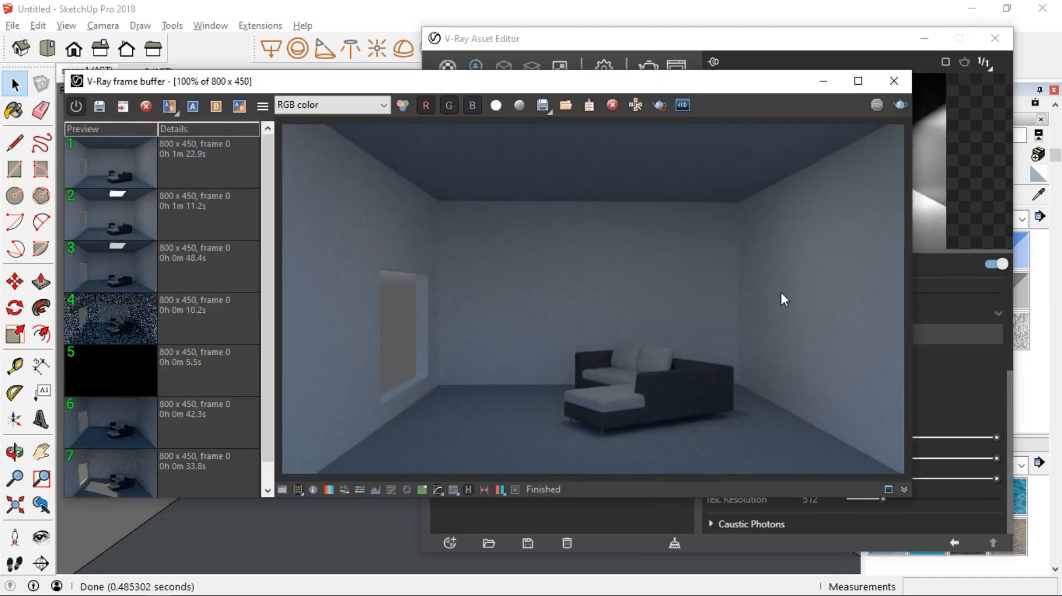
left_click(816, 83)
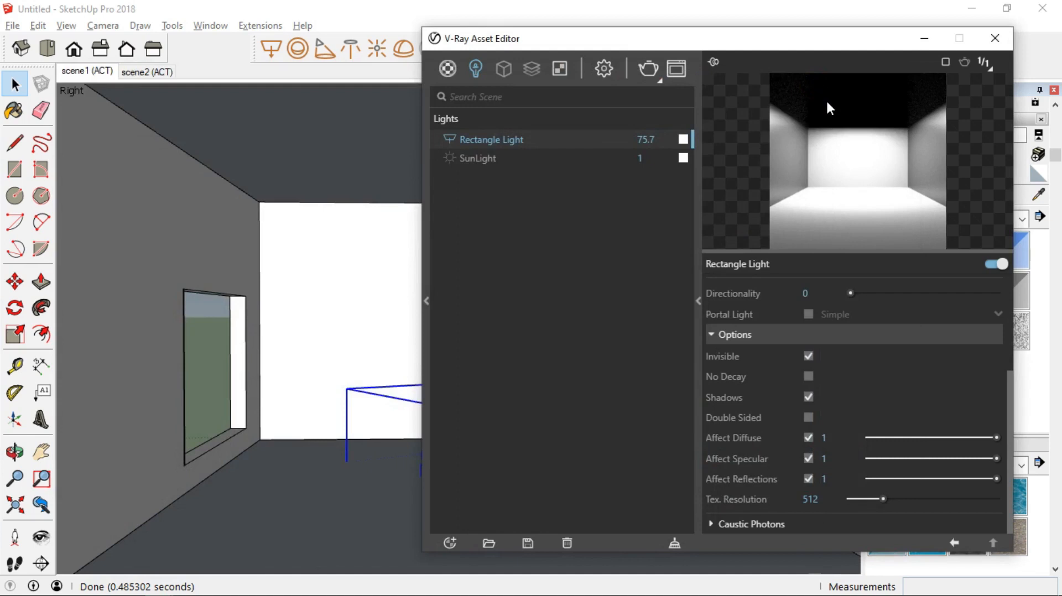
Change the Rectangle Light's shape to Disc and turn off its Invisible option.
scroll(844, 326, "up", 3)
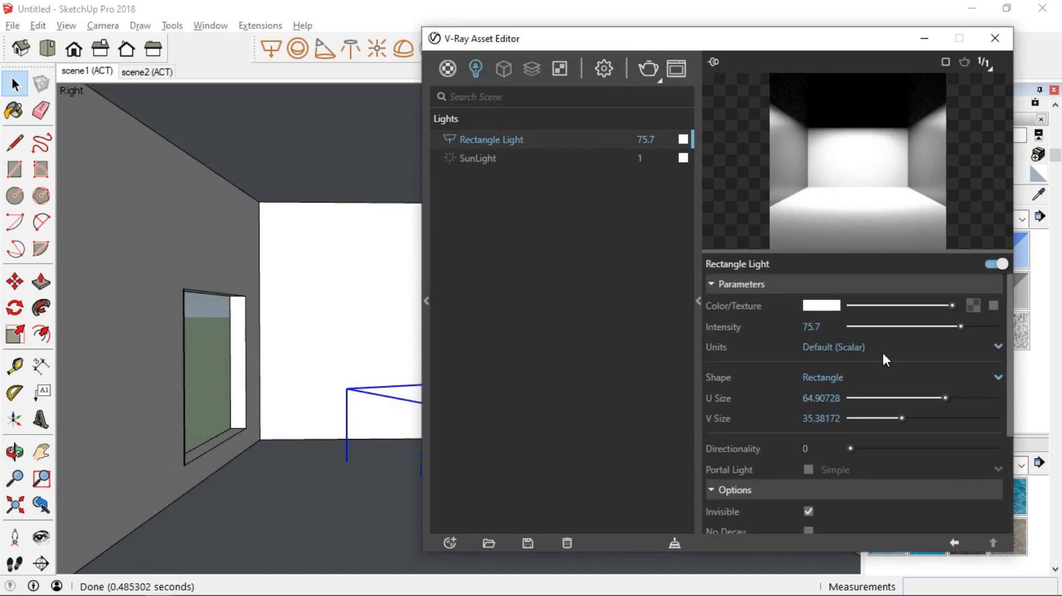
left_click(826, 377)
left_click(829, 419)
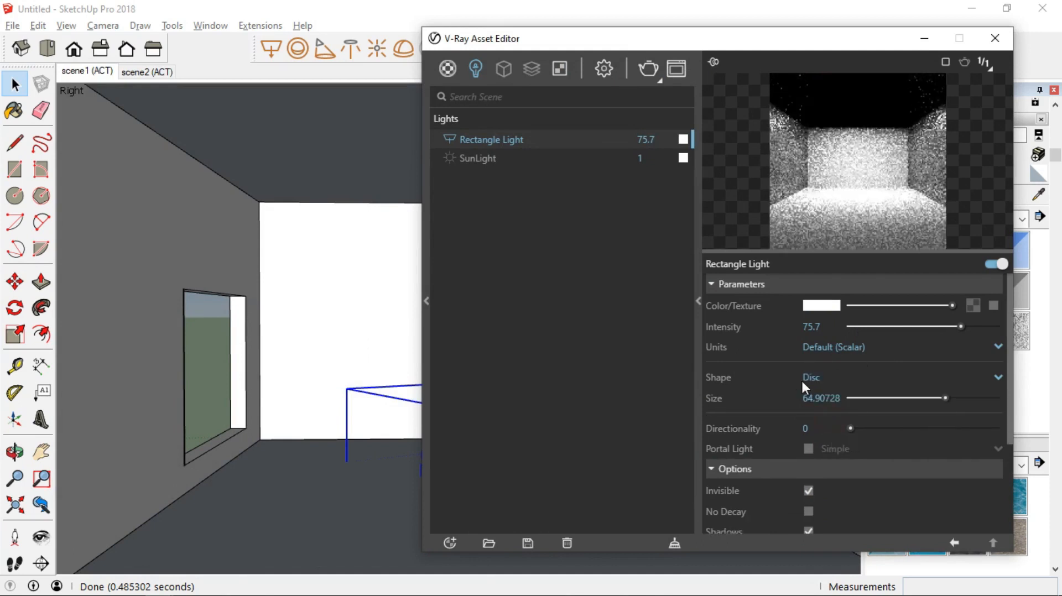
left_click(809, 490)
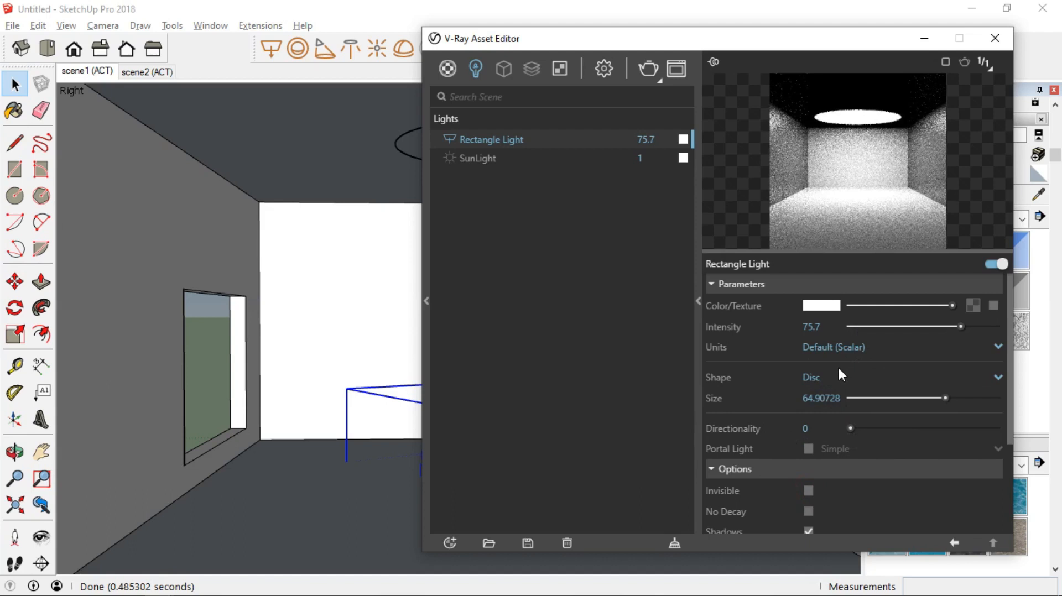
Set the light's units to Radiant power (W), run a test render, stop it, and minimize the frame buffer.
left_click(833, 348)
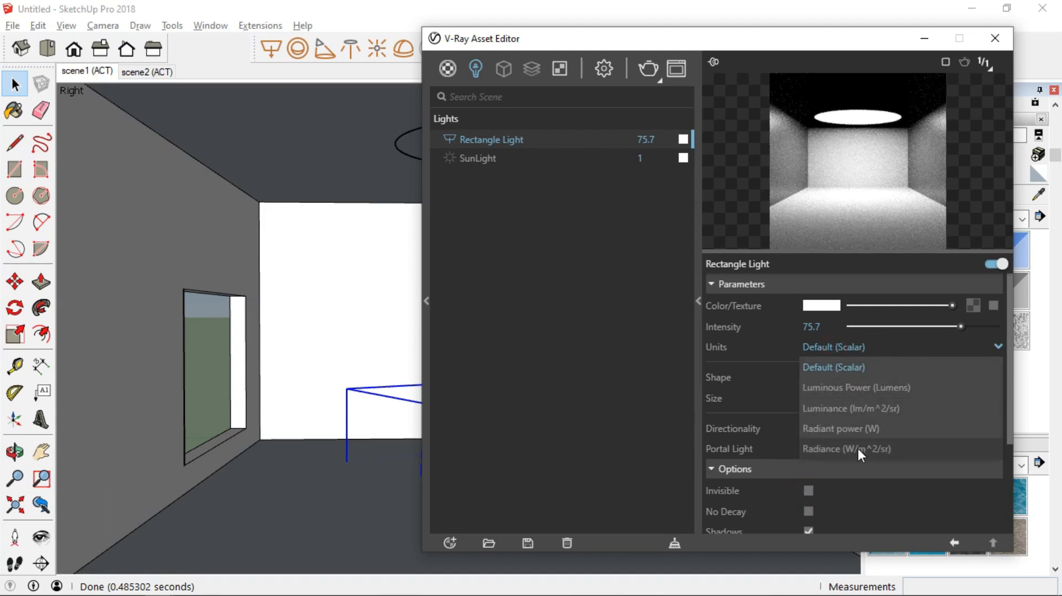
left_click(861, 432)
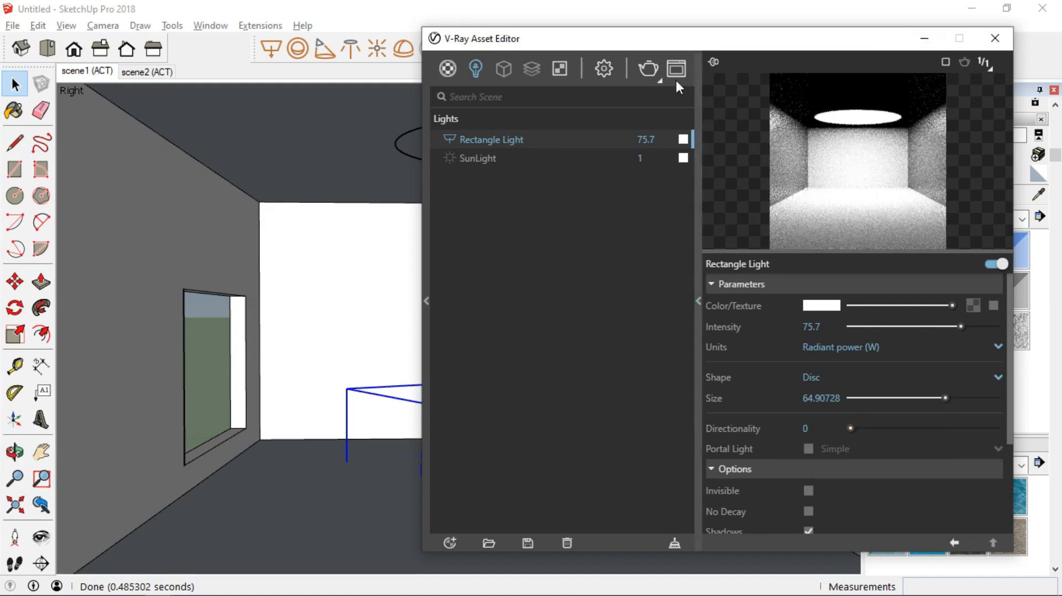
left_click(648, 68)
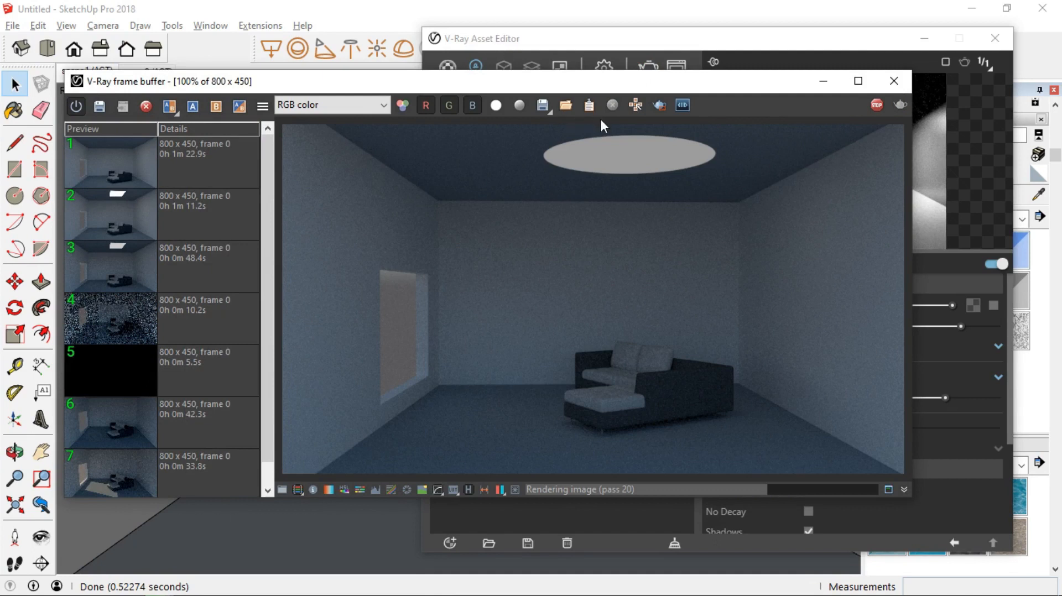
left_click(877, 105)
left_click(823, 81)
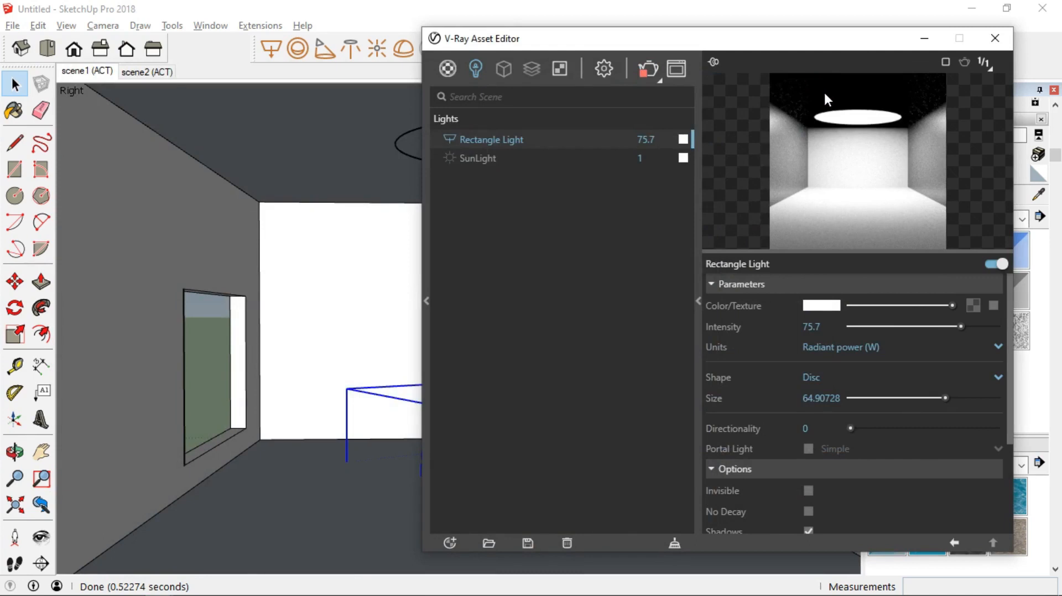
Change the Rectangle Light's shape to Rectangle and adjust its U Size to 65.0001.
left_click(817, 374)
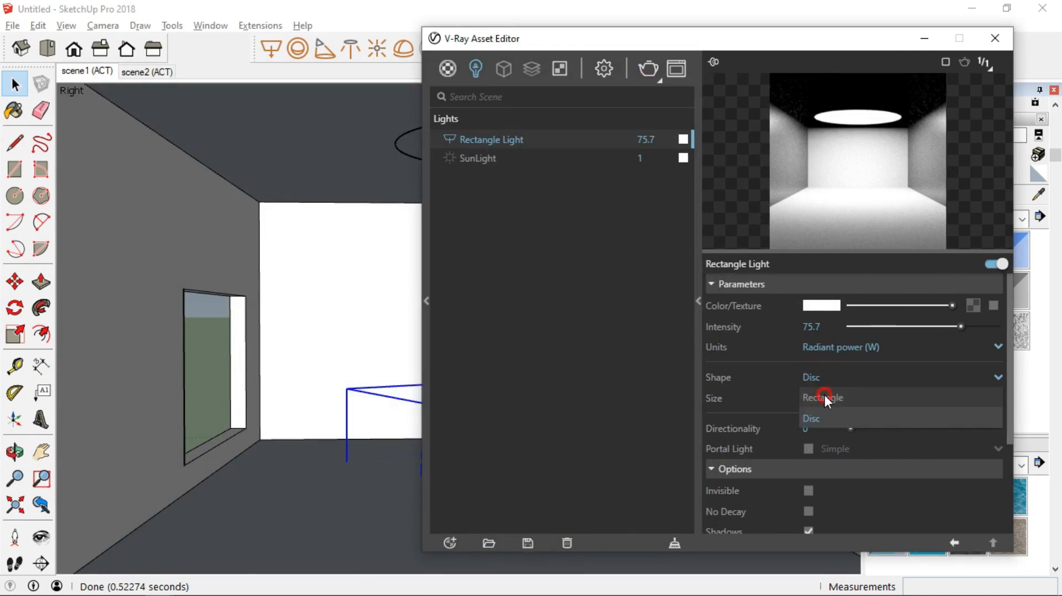
left_click(824, 397)
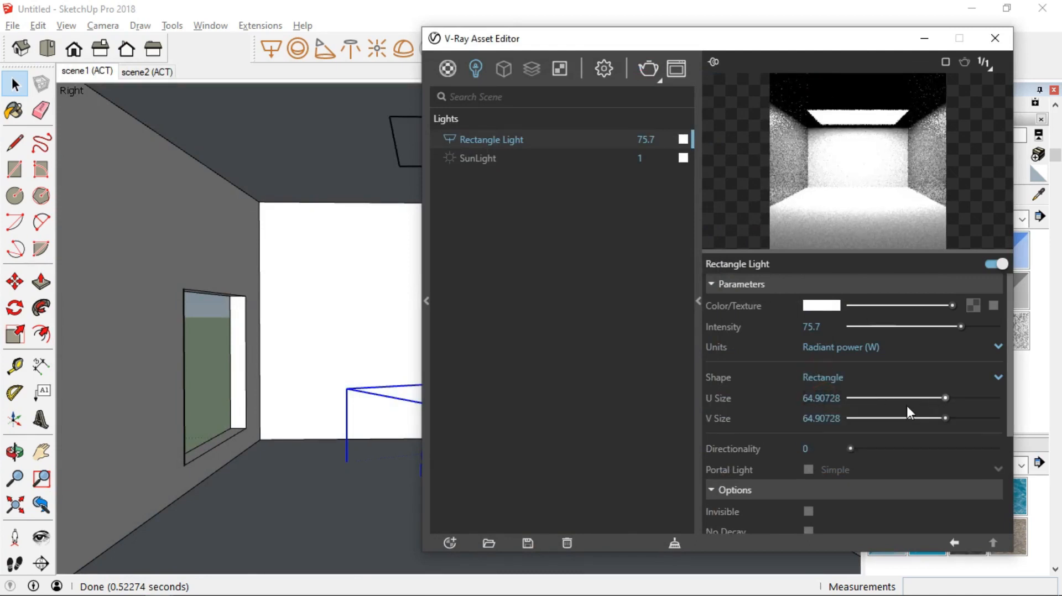
mouse_move(942, 398)
left_mouse_down()
mouse_move(913, 402)
mouse_move(946, 404)
left_mouse_up()
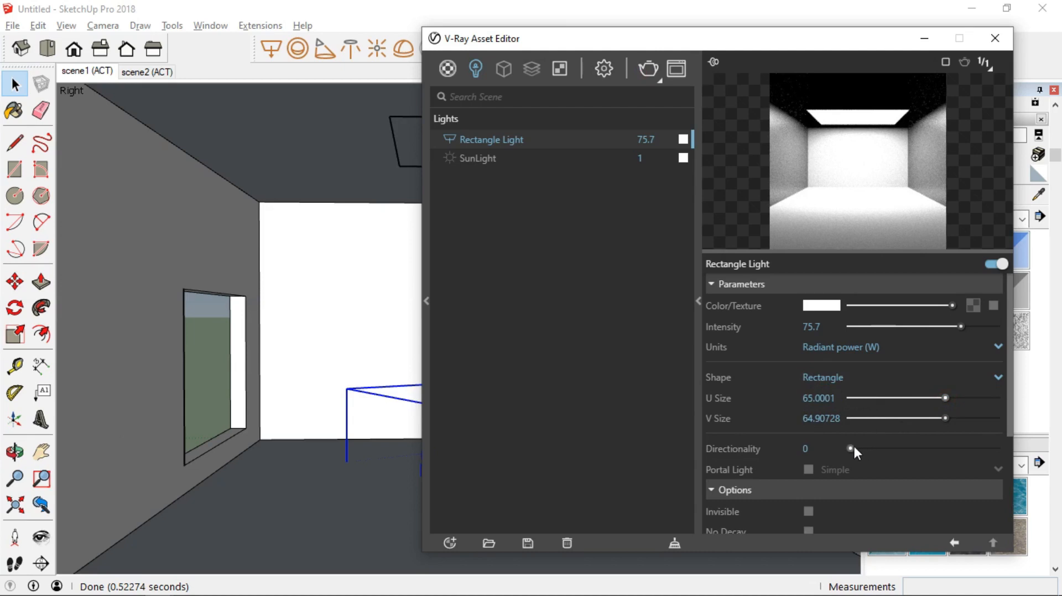
Set the Rectangle Light's directionality to 0.84 and its units to Default (Scalar).
left_click_drag(850, 449, 973, 448)
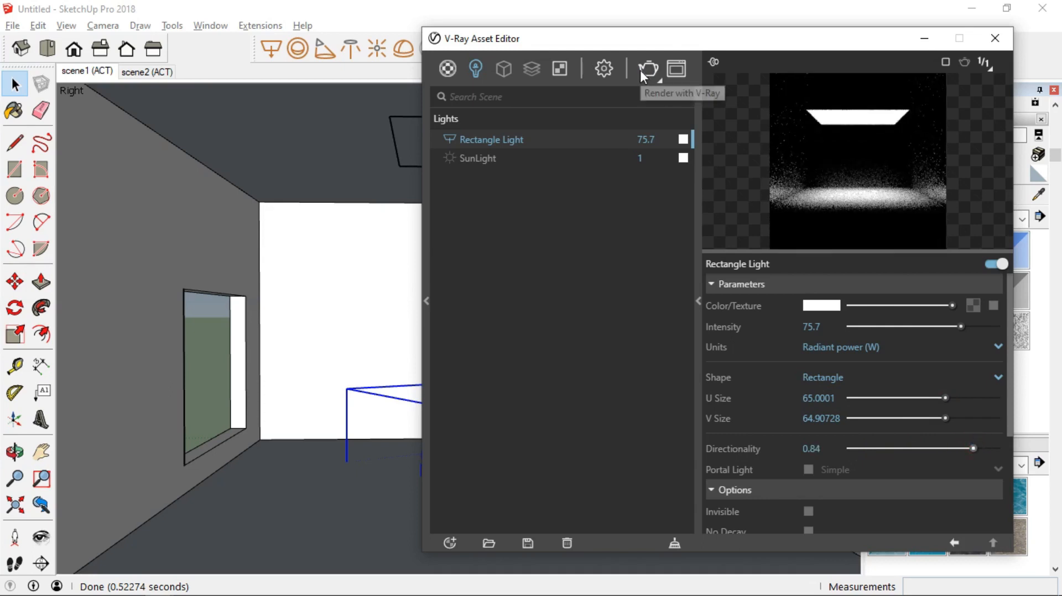
left_click(885, 341)
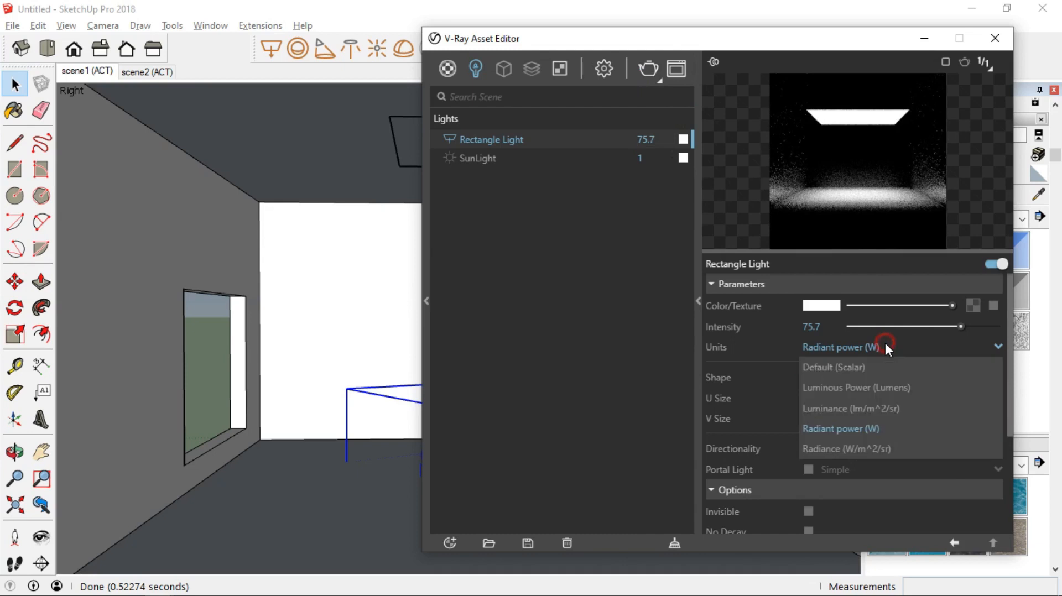
left_click(847, 367)
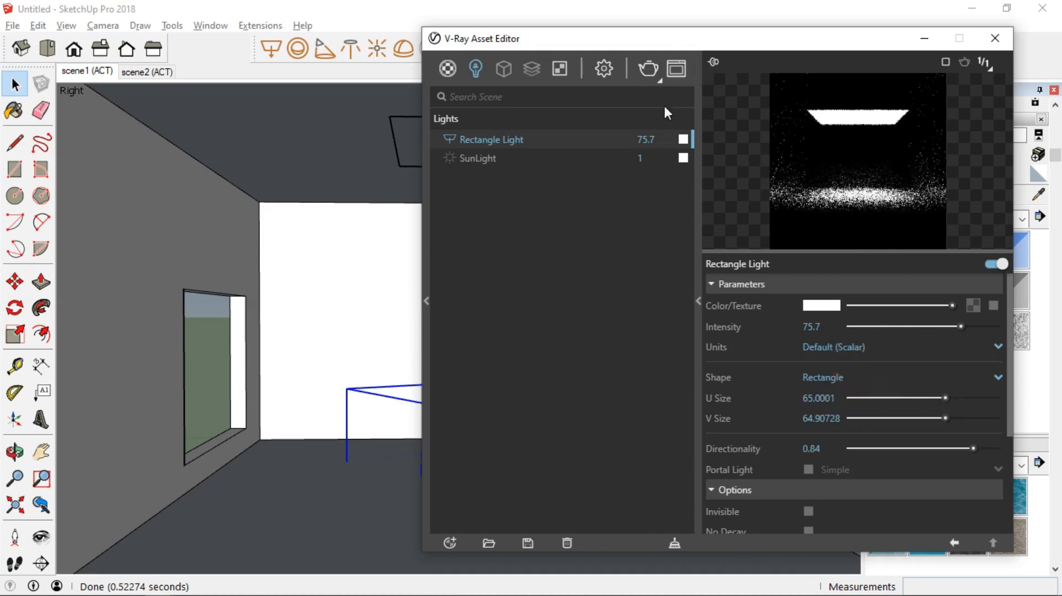
Run a test render, stop it and minimize the frame buffer, and reset the Rectangle Light's directionality to 0.
left_click(649, 68)
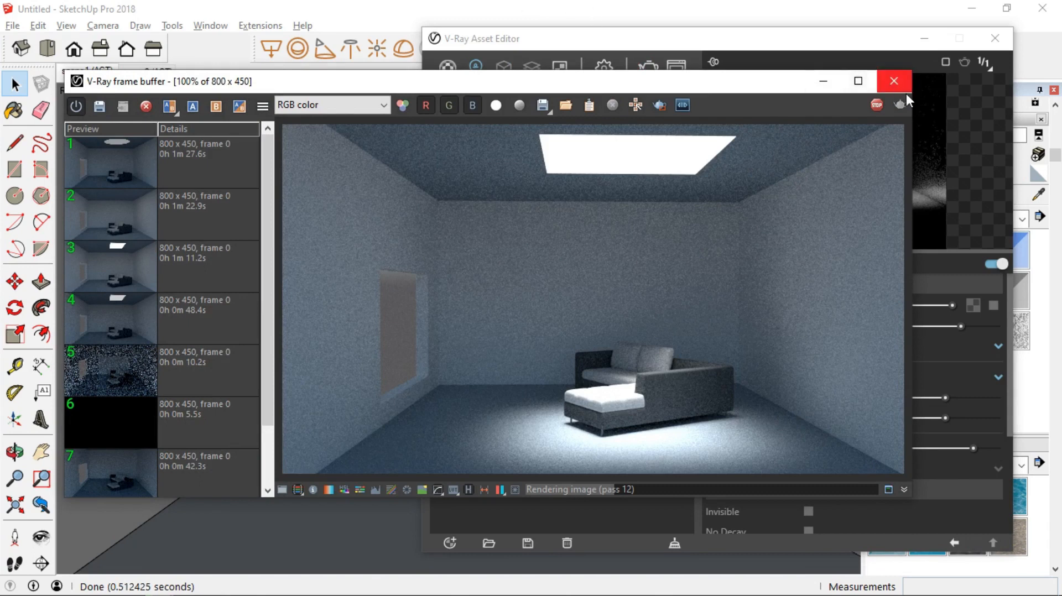
left_click(877, 104)
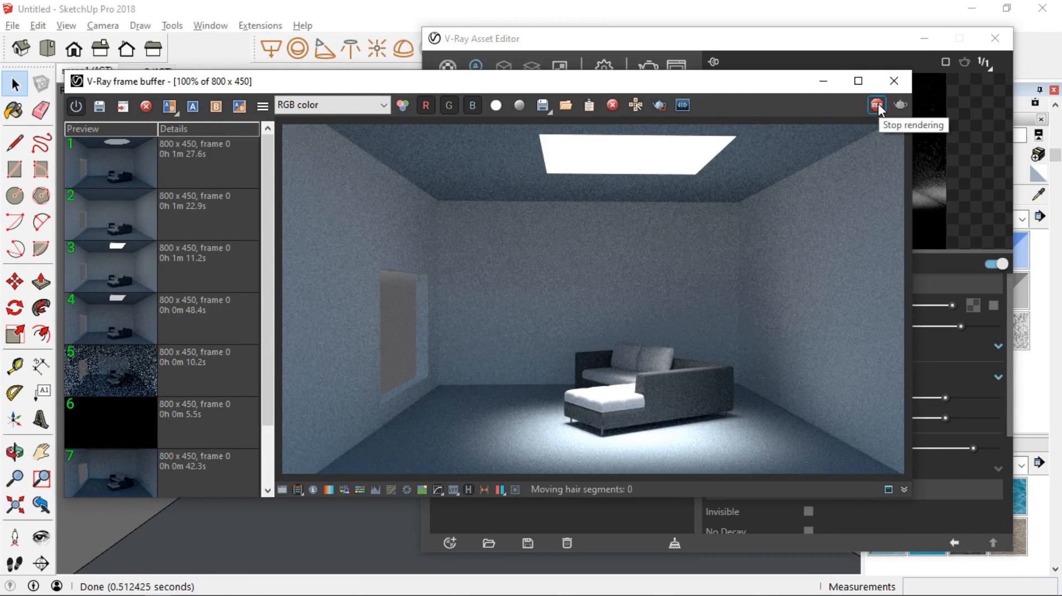
left_click(816, 81)
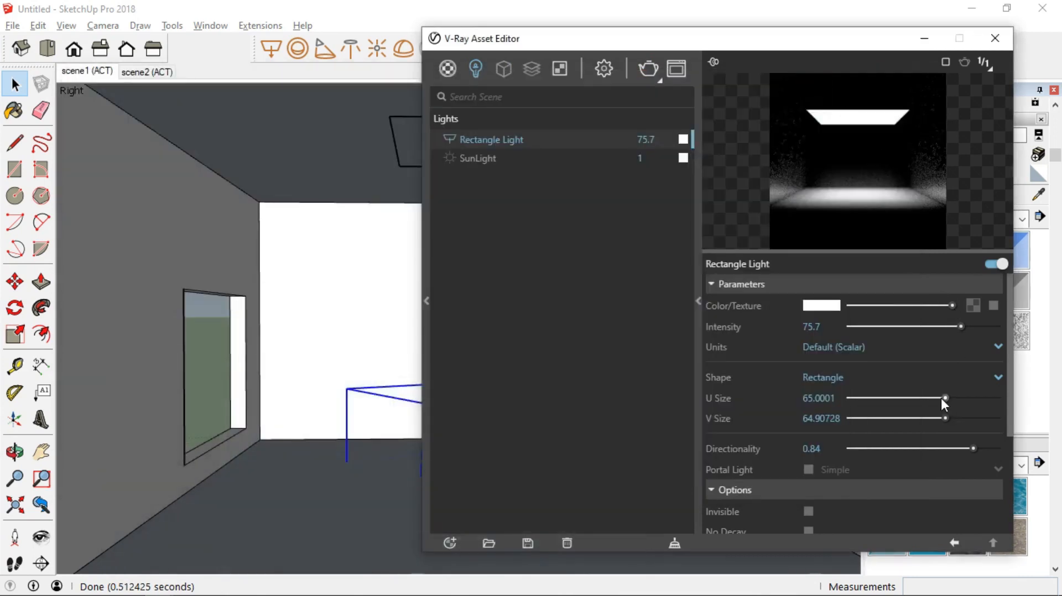
left_click_drag(972, 447, 848, 444)
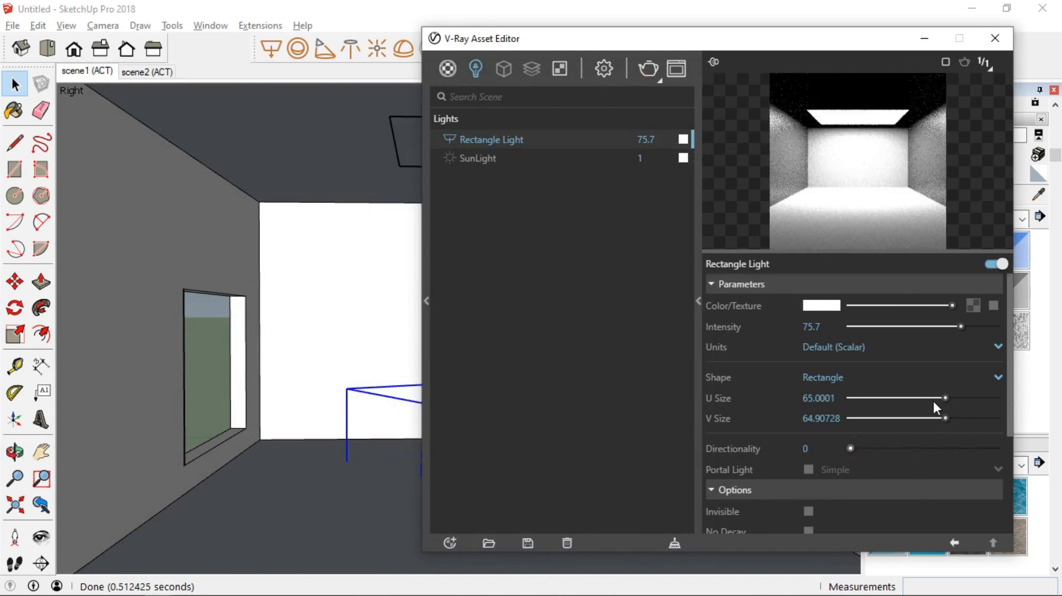
Open the texture choices for the Rectangle Light's color, switch to Chrome, and search Google Images for "light texture".
left_click(973, 306)
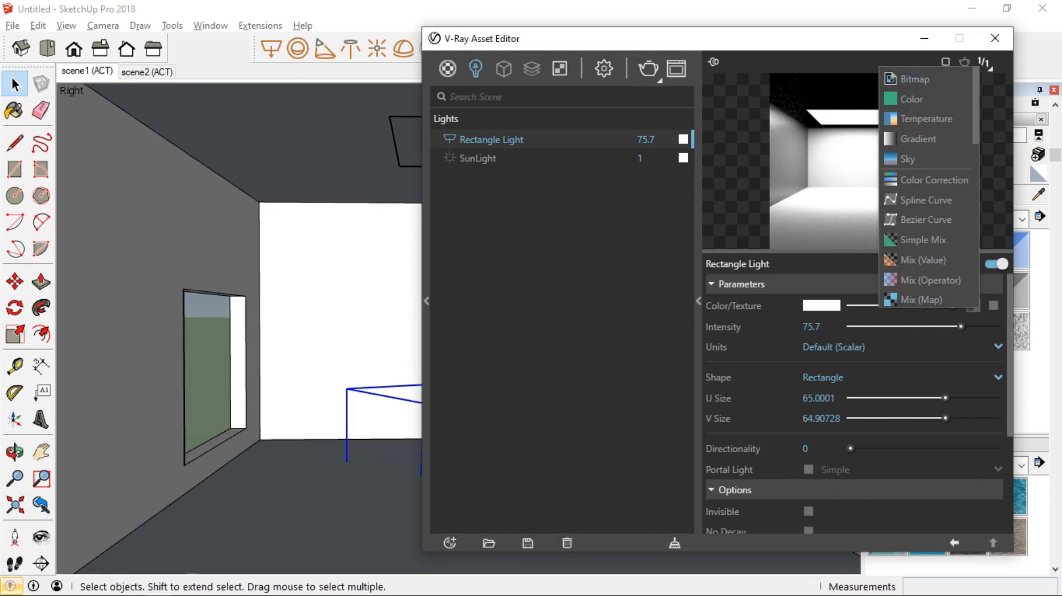
mouse_move(876, 590)
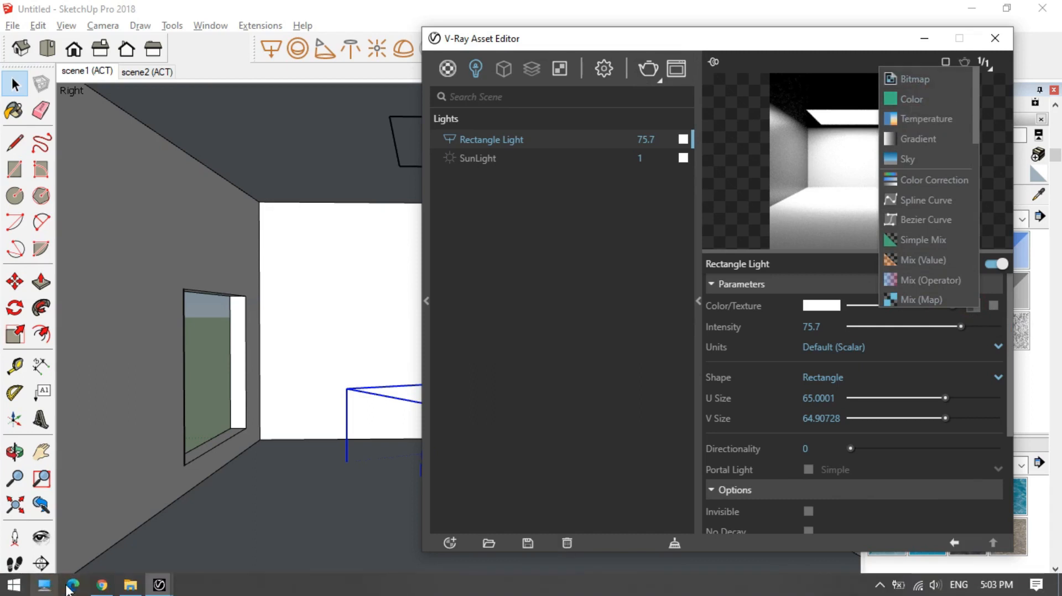
left_click(101, 585)
left_click(120, 36)
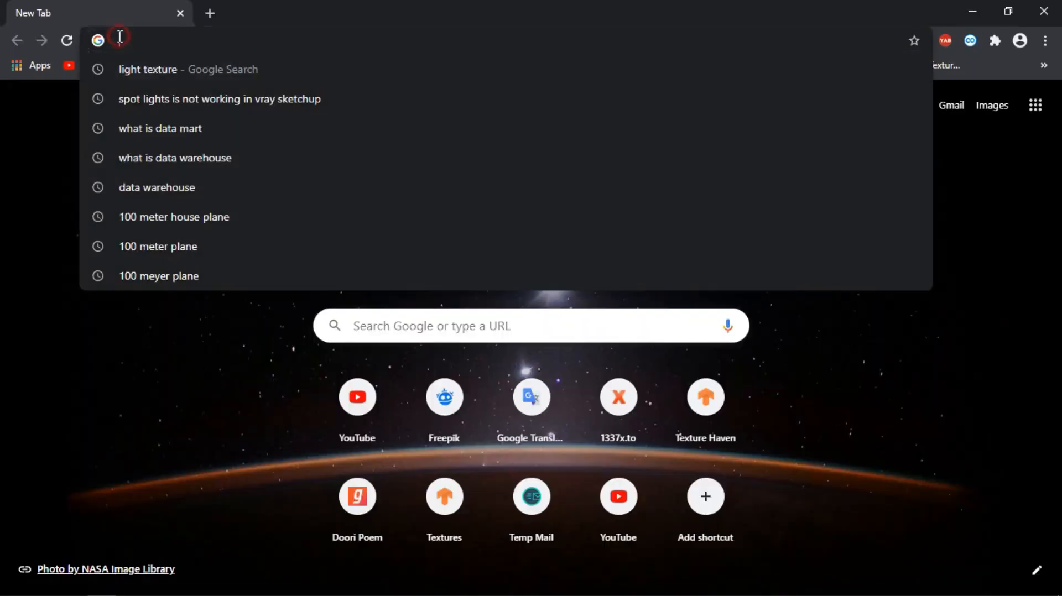
type("l")
key("Return")
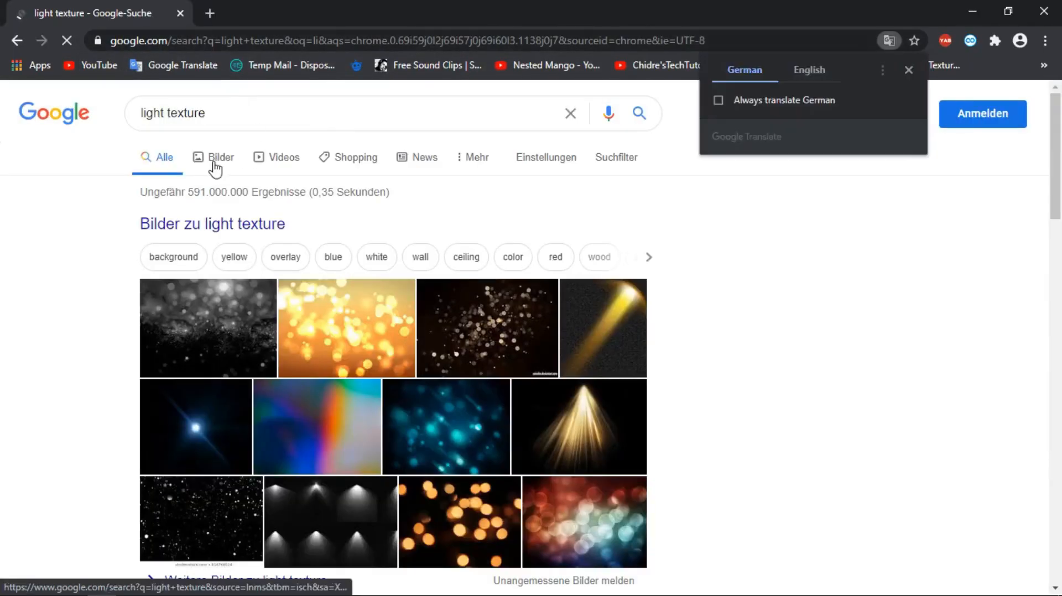
left_click(214, 164)
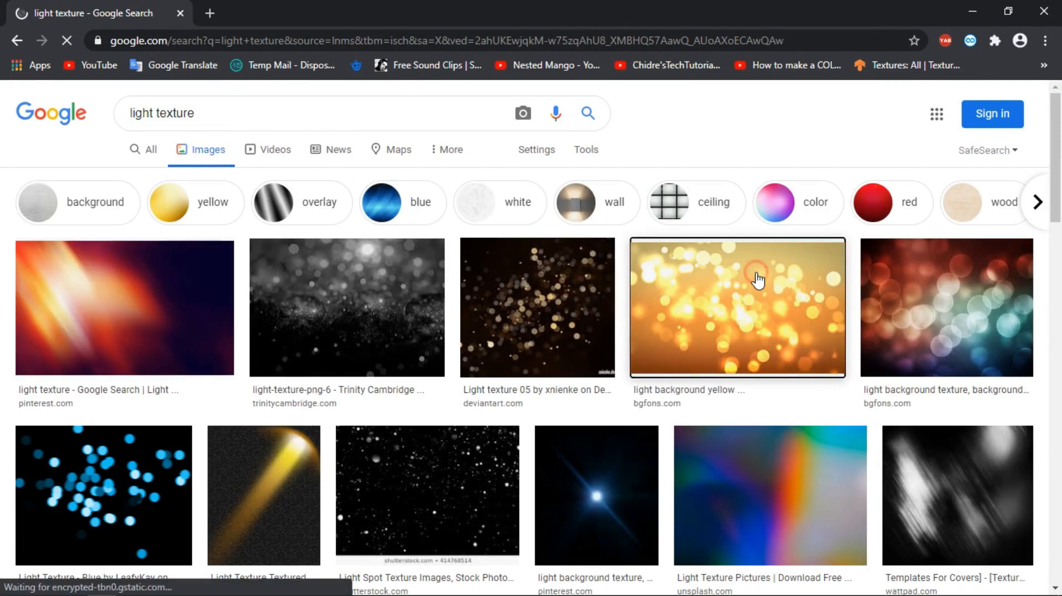
Save the yellow light background image from bgfons.com as light_texture2320.jpg.
left_click(758, 280)
right_click(730, 209)
left_click(789, 354)
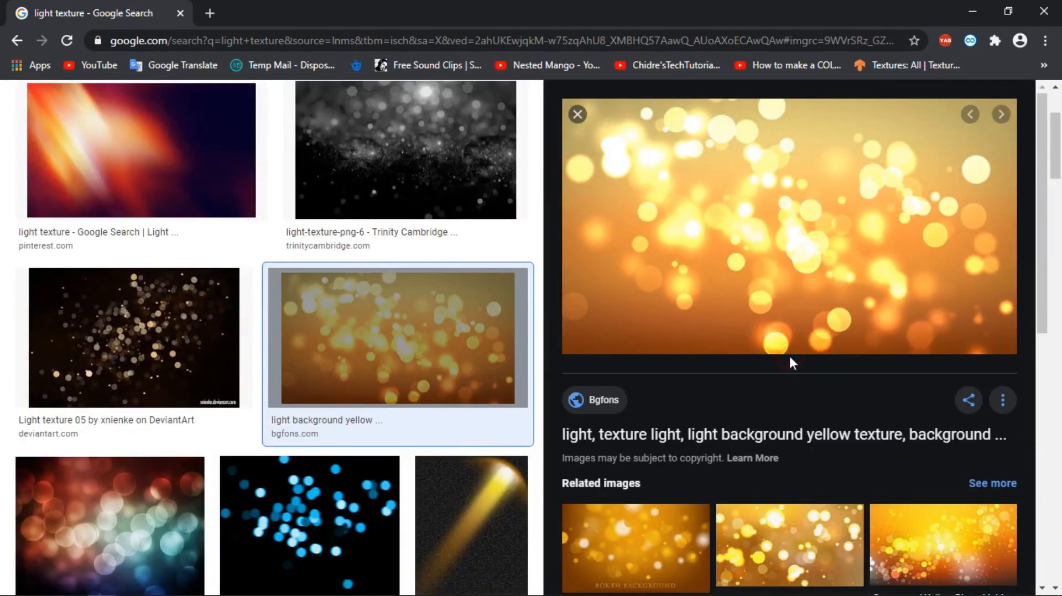
key("Return")
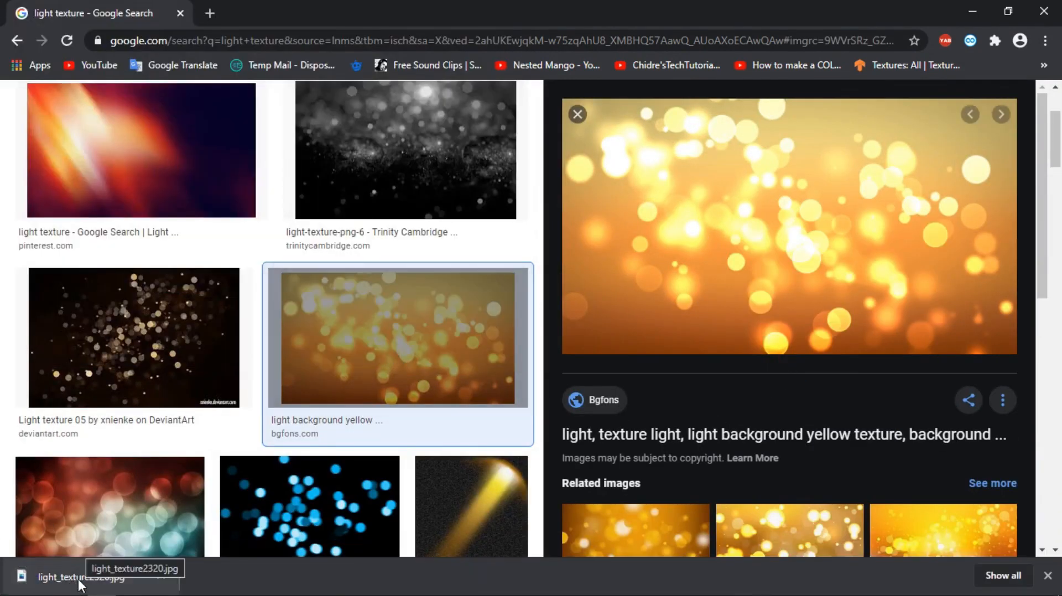
Switch back to SketchUp, assign light_texture2320.jpg as a Bitmap texture to the Rectangle Light's color, and enable the texture.
key("alt+Tab")
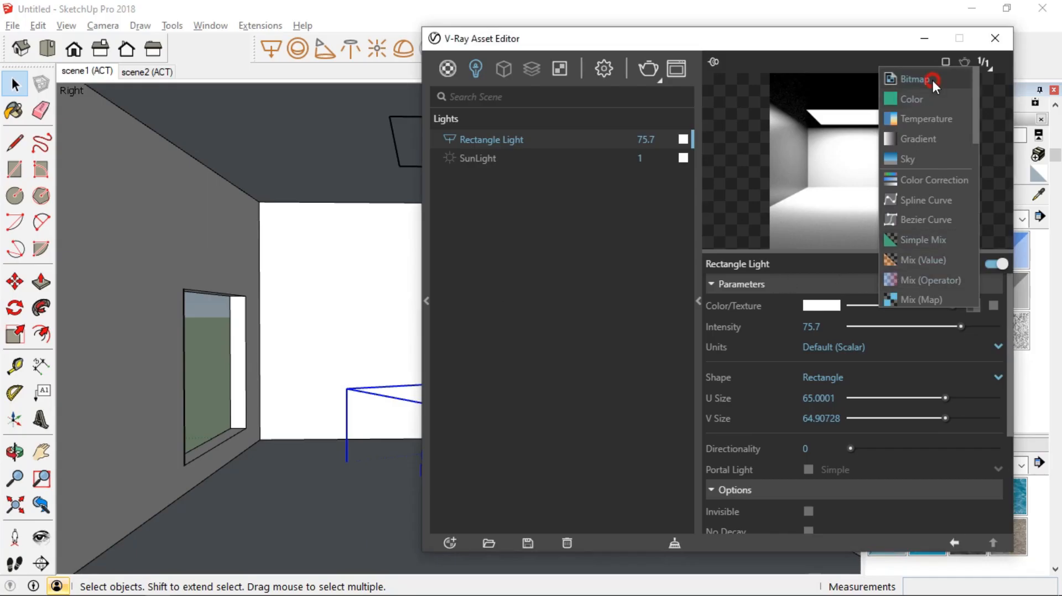
left_click(932, 78)
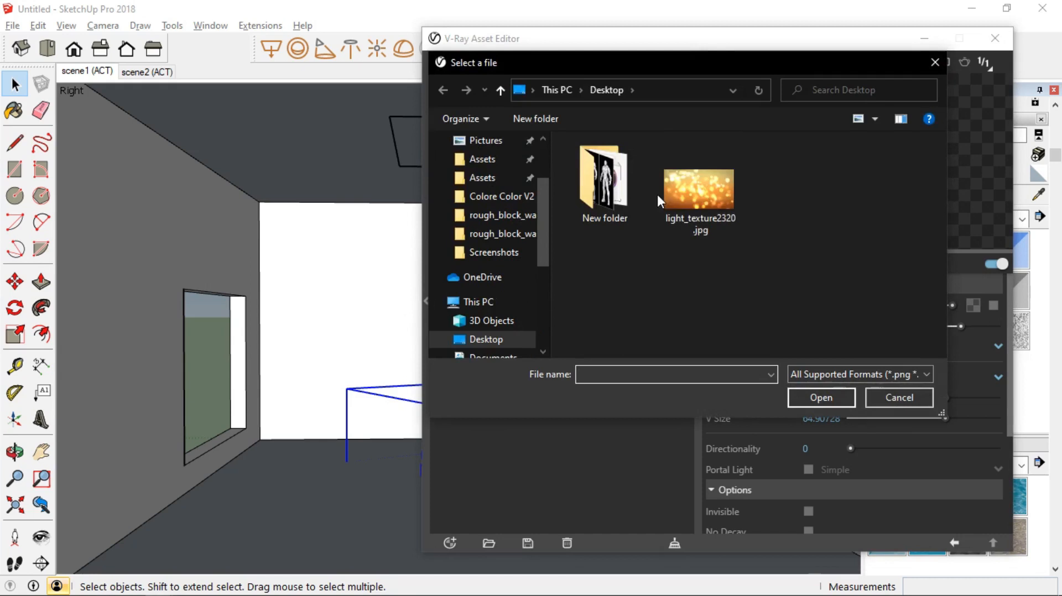
double_click(725, 205)
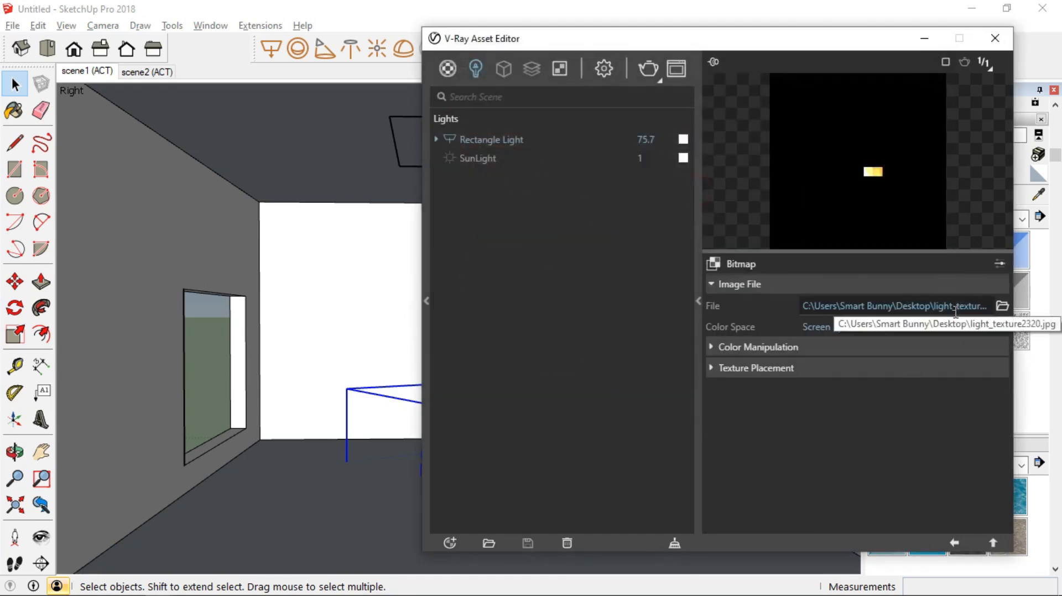
left_click(993, 545)
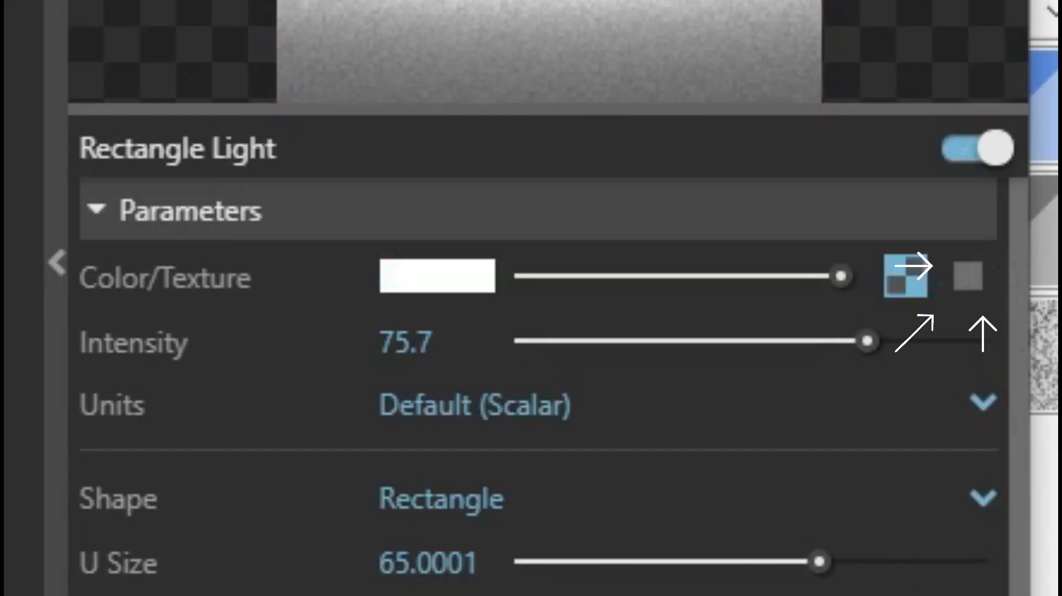
left_click(970, 280)
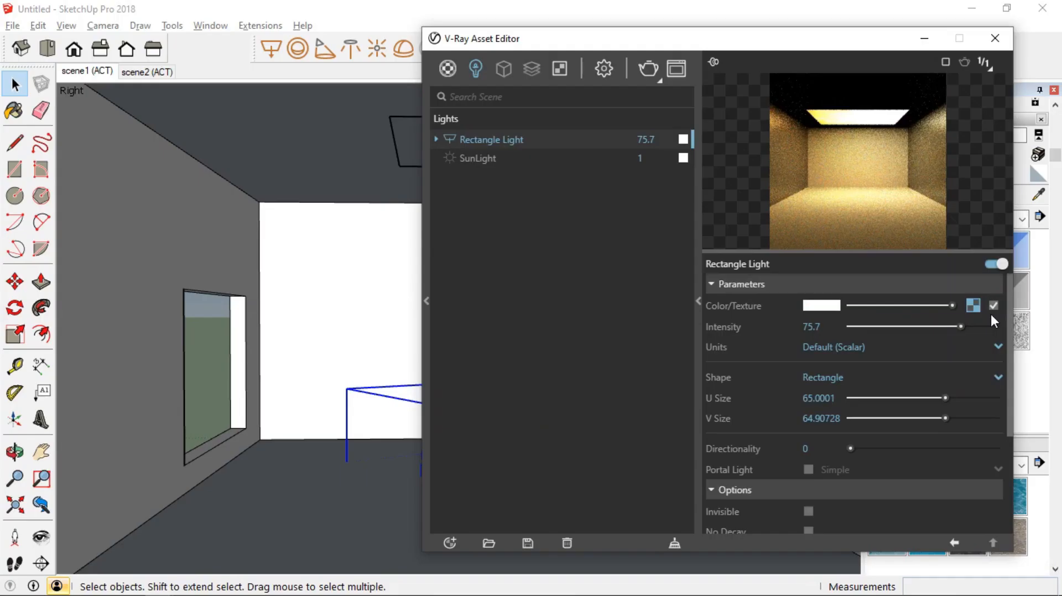
Render the room with the textured ceiling light, and minimize the frame buffer and the V-Ray Asset Editor.
left_click(645, 75)
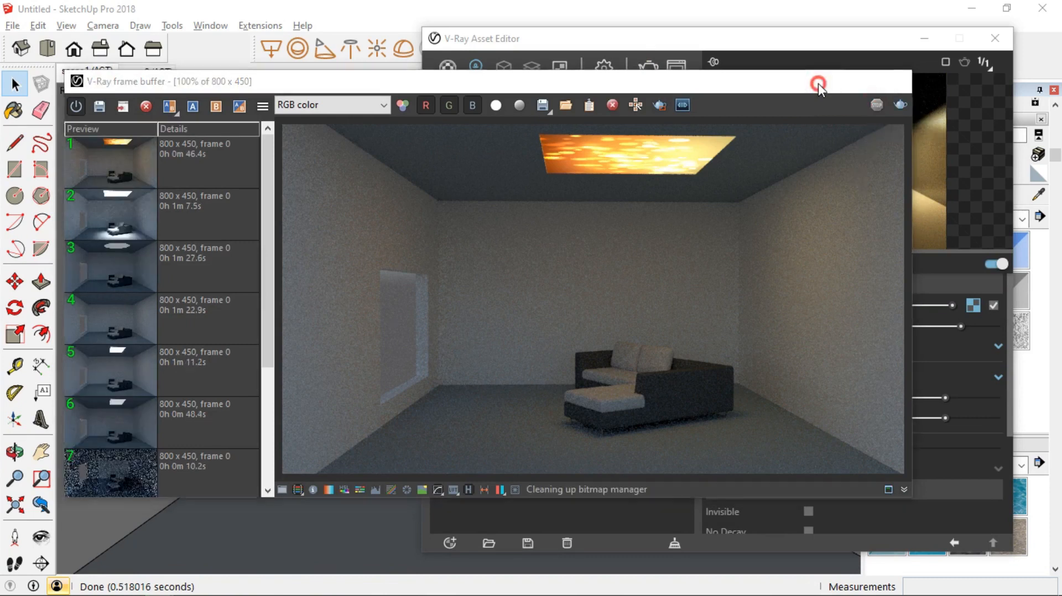
left_click(821, 83)
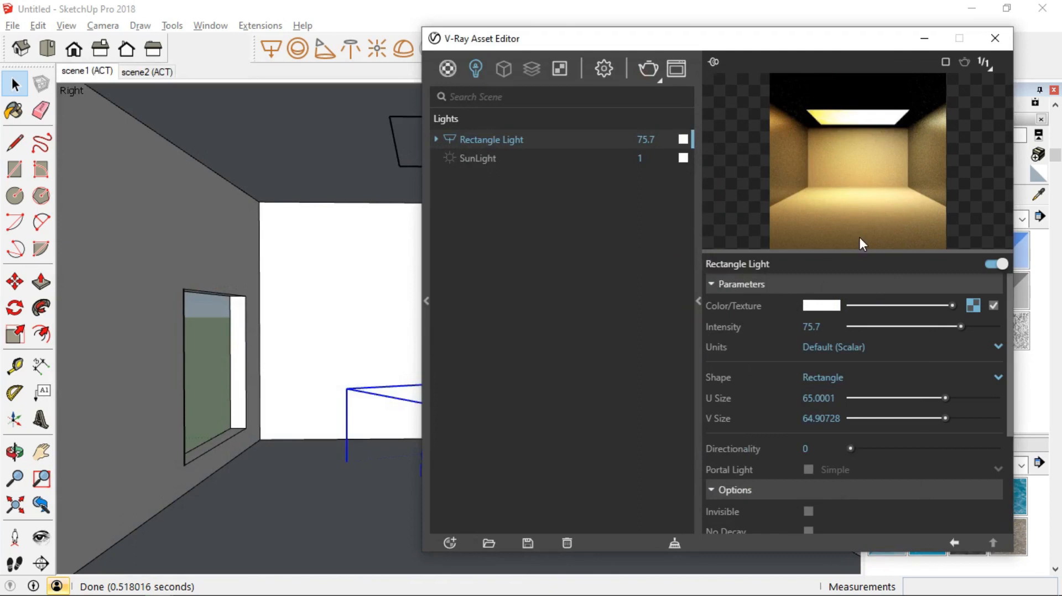
left_click(925, 38)
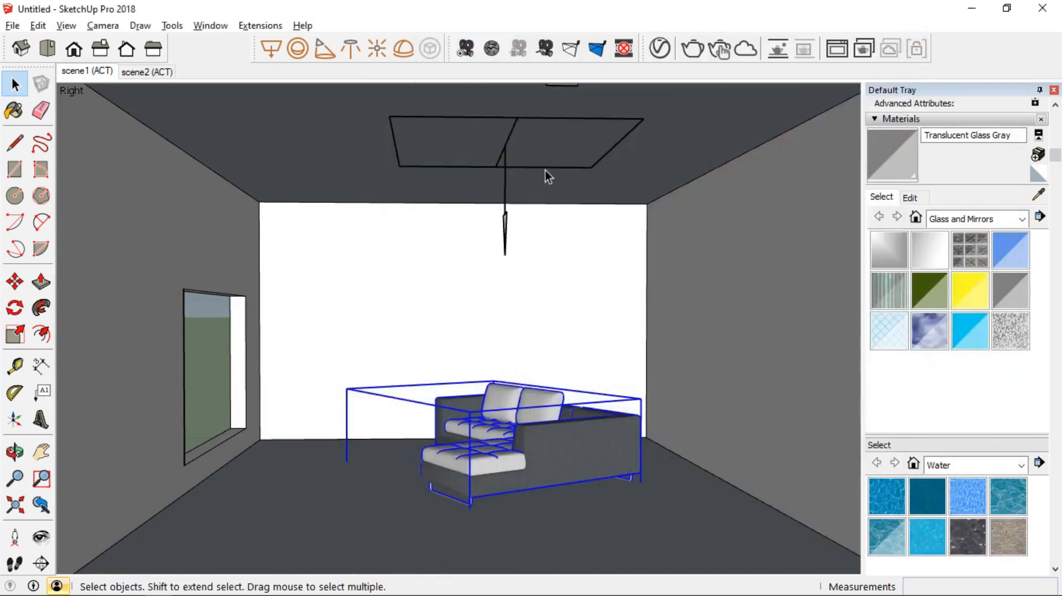
Draw a rectangle on the back wall above the sofa and offset its outline slightly inward.
key("r")
left_click(398, 273)
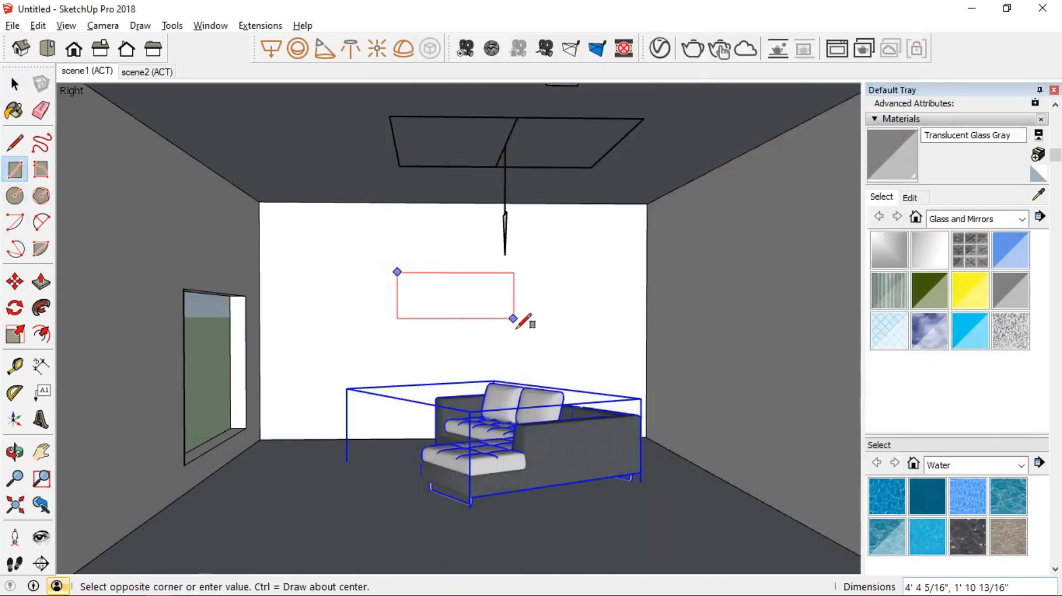
left_click(524, 346)
left_click(41, 333)
left_click(459, 303)
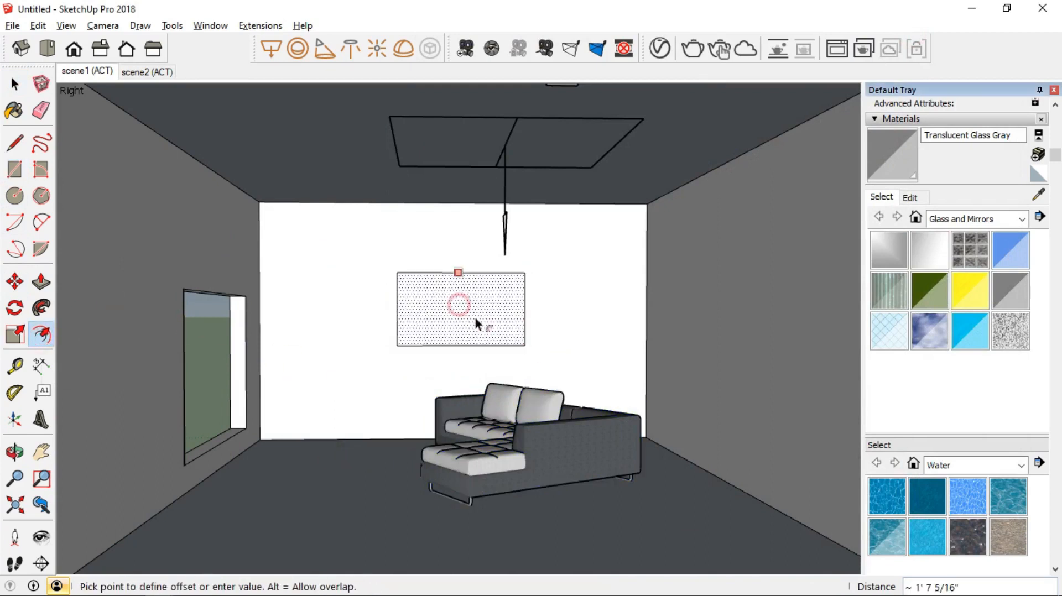
left_click(458, 278)
left_click(15, 84)
left_click(444, 296)
left_click(607, 248)
Place a V-Ray Rectangle Light about 52.8 by 28.4 over the inner rectangle on the back wall, and check its direction.
left_click(271, 48)
left_click(402, 278)
left_click(521, 341)
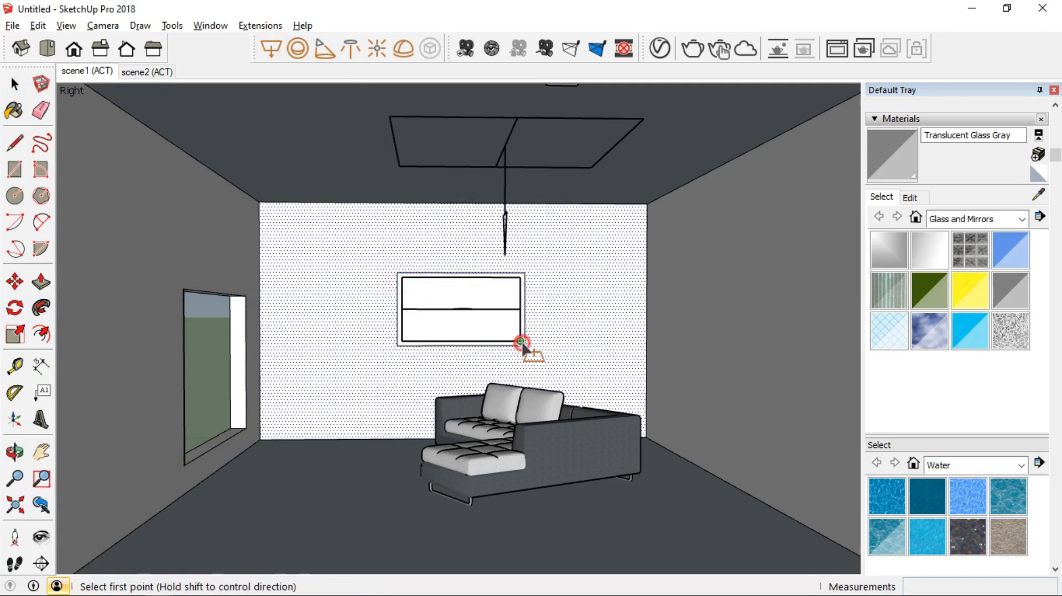
mouse_move(469, 339)
middle_mouse_down()
mouse_move(532, 396)
mouse_move(515, 351)
middle_mouse_up()
scroll(469, 339, "up", 5)
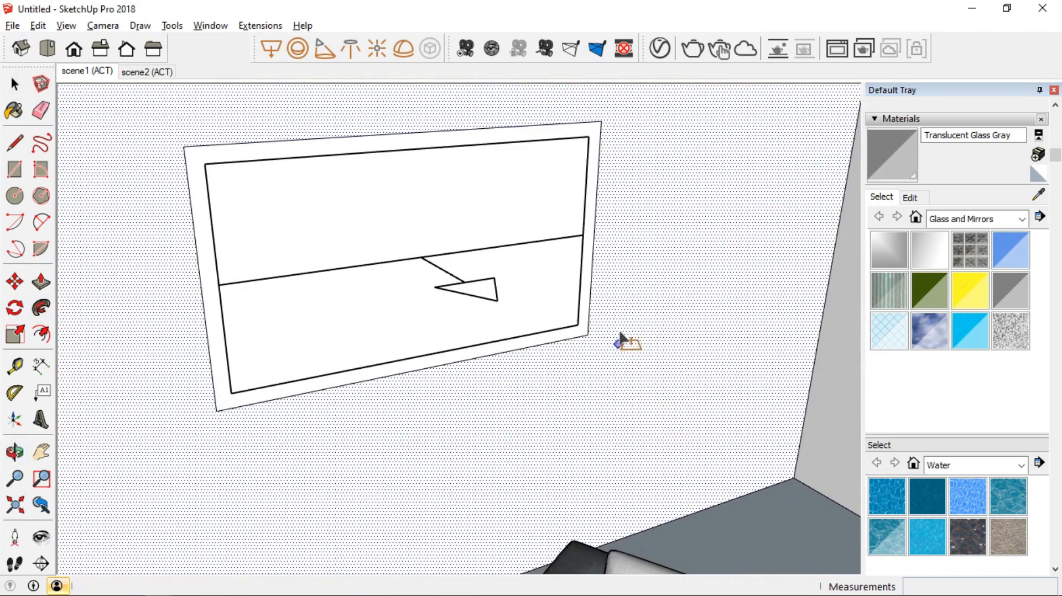
scroll(520, 313, "down", 8)
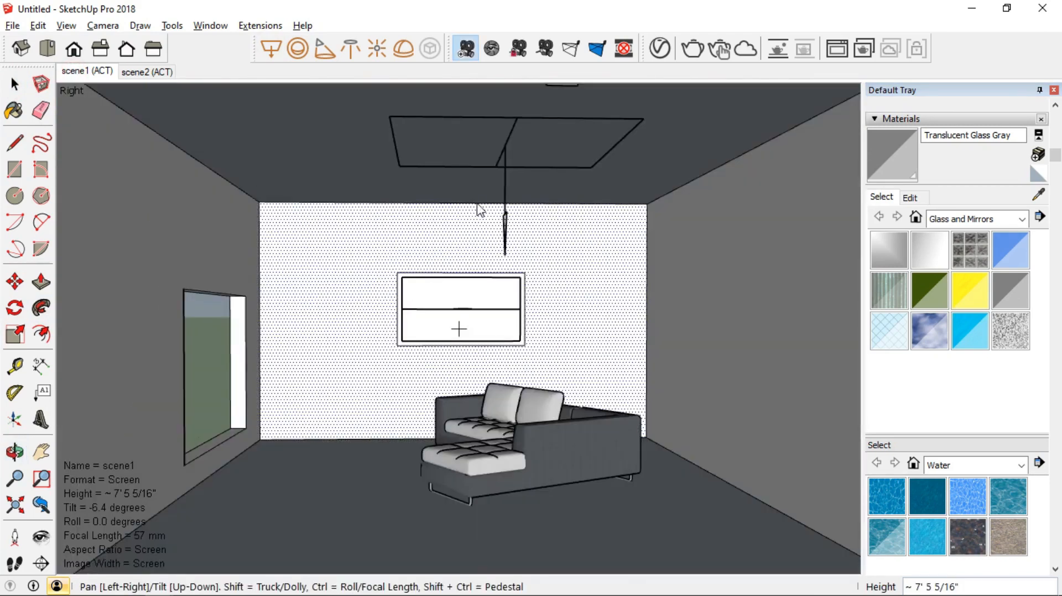
Reopen the V-Ray Asset Editor, select Rectangle Light#1, and raise its intensity to 42.4.
left_click(659, 48)
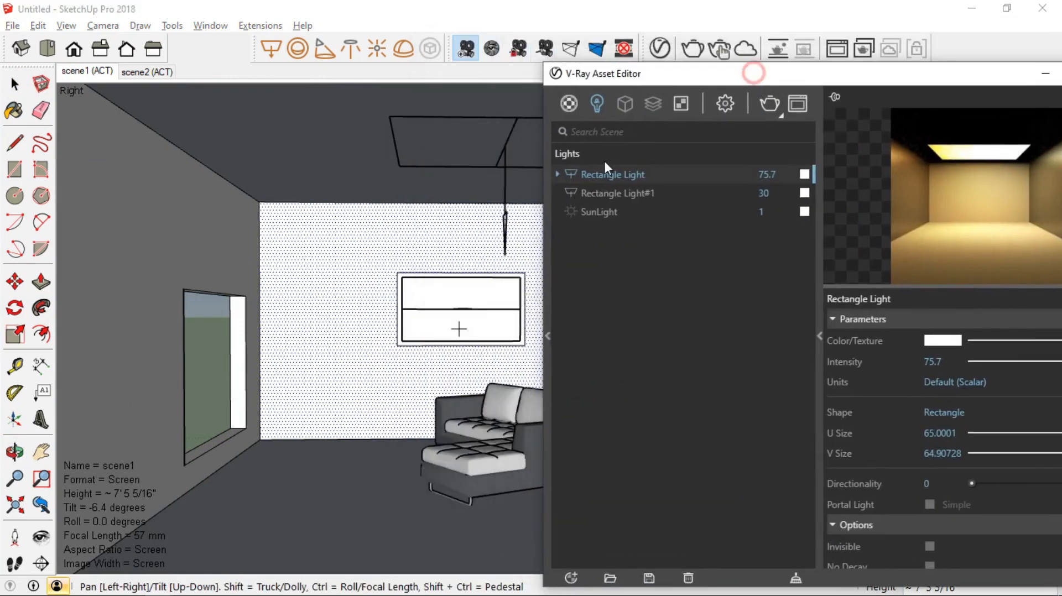
left_click(619, 191)
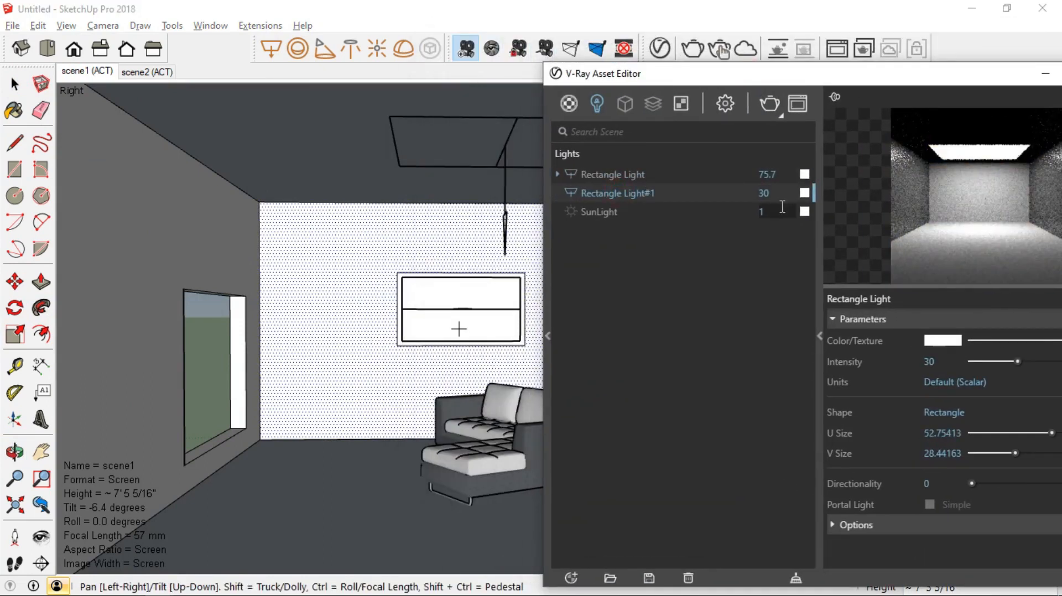
left_click_drag(809, 75, 714, 86)
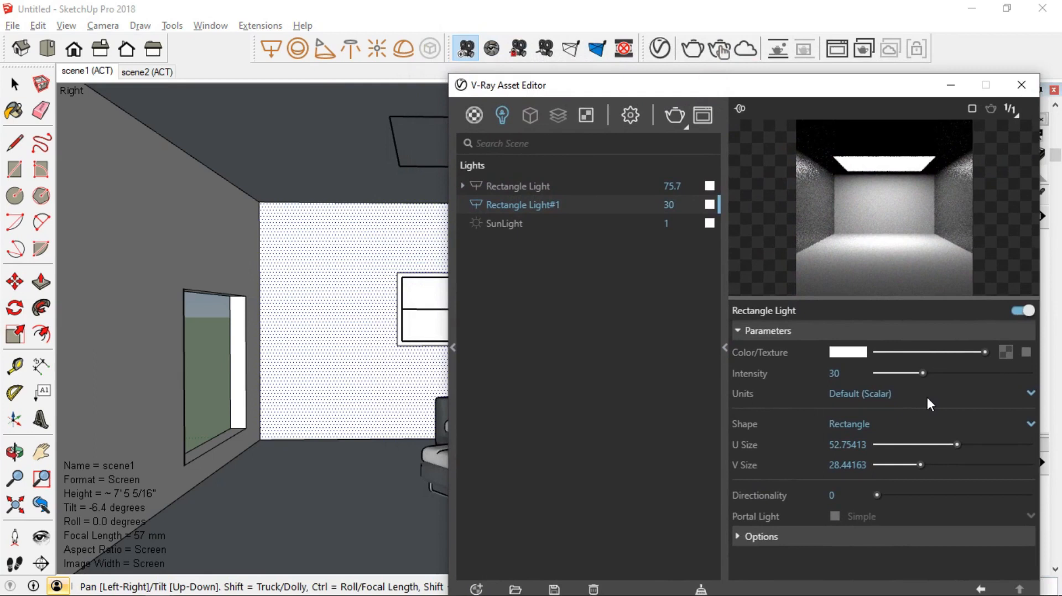
left_click_drag(923, 373, 941, 374)
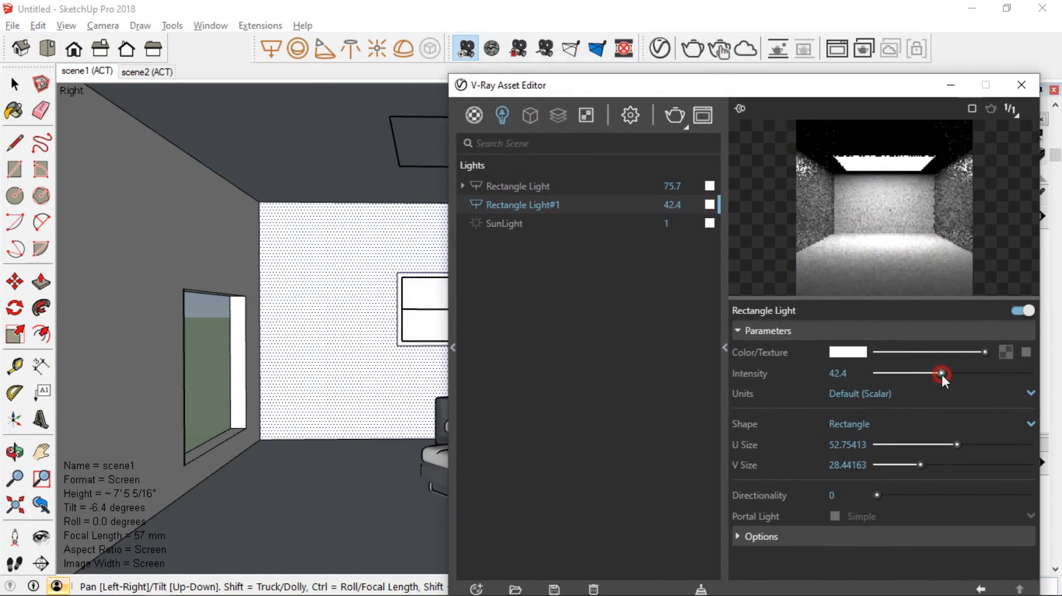
Set Rectangle Light#1's color to red (R 1, G 0.234, B 0.234), test-render the room, and minimize the frame buffer.
left_click(840, 353)
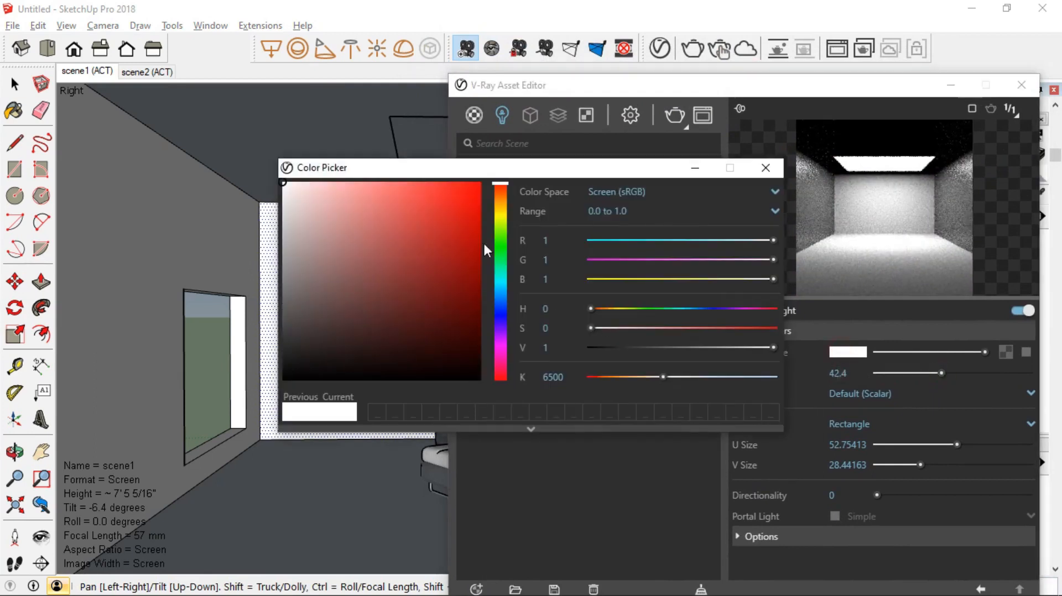
left_click_drag(446, 214, 434, 178)
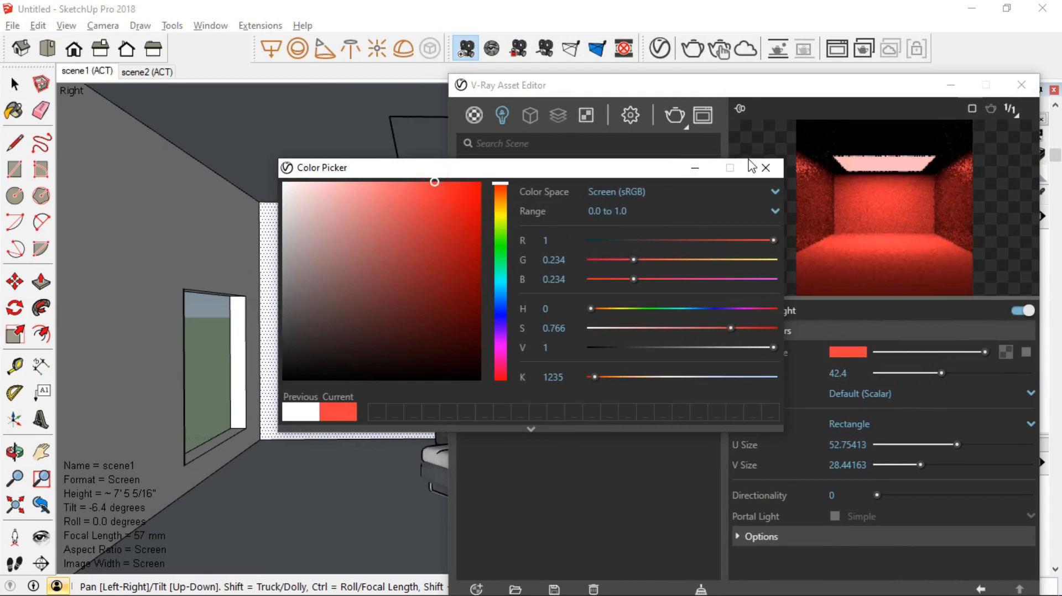
left_click(699, 169)
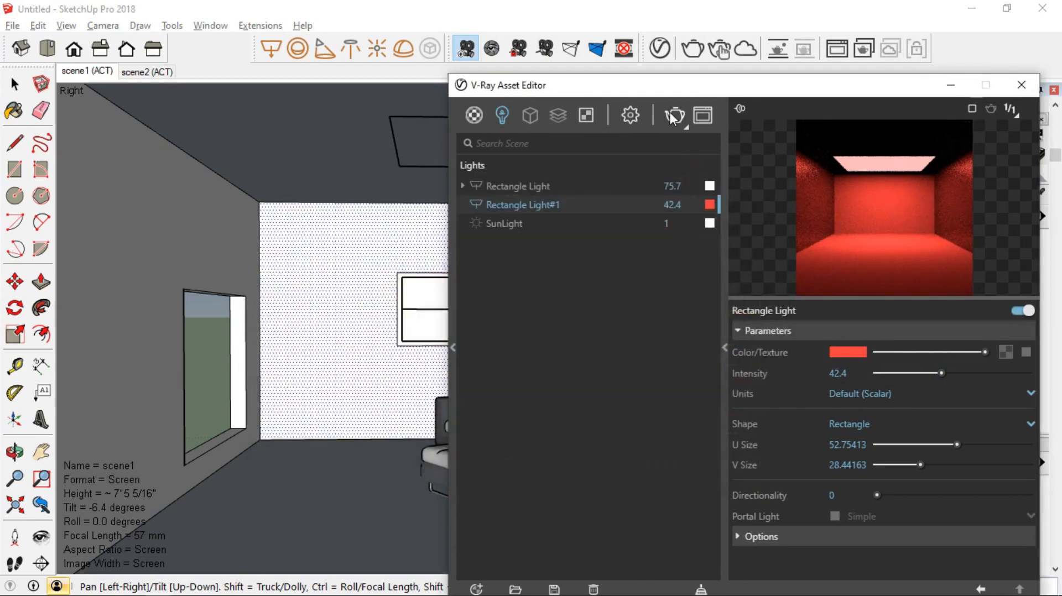
left_click(672, 115)
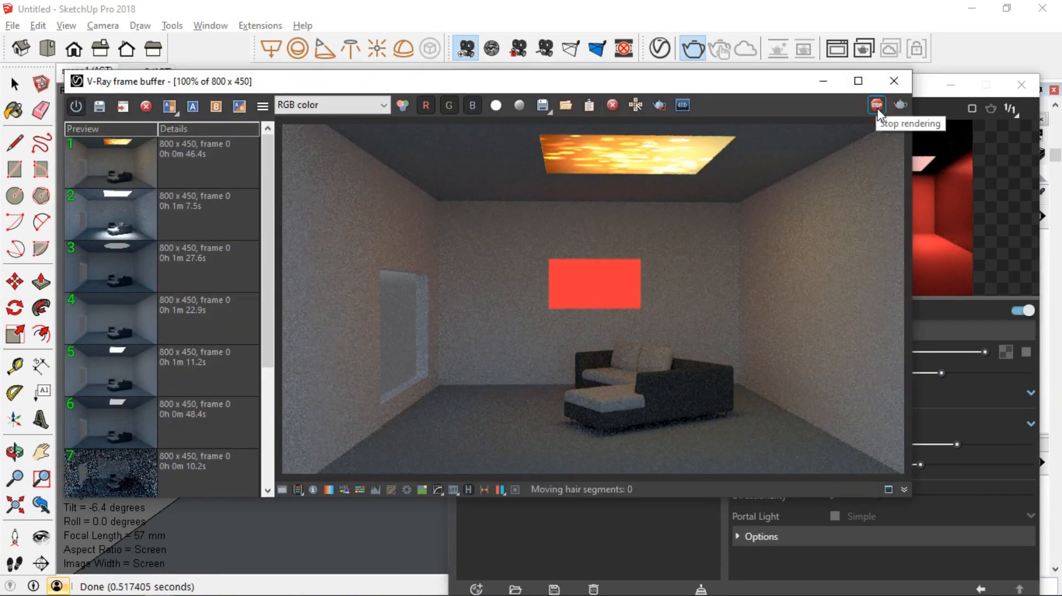
left_click(815, 84)
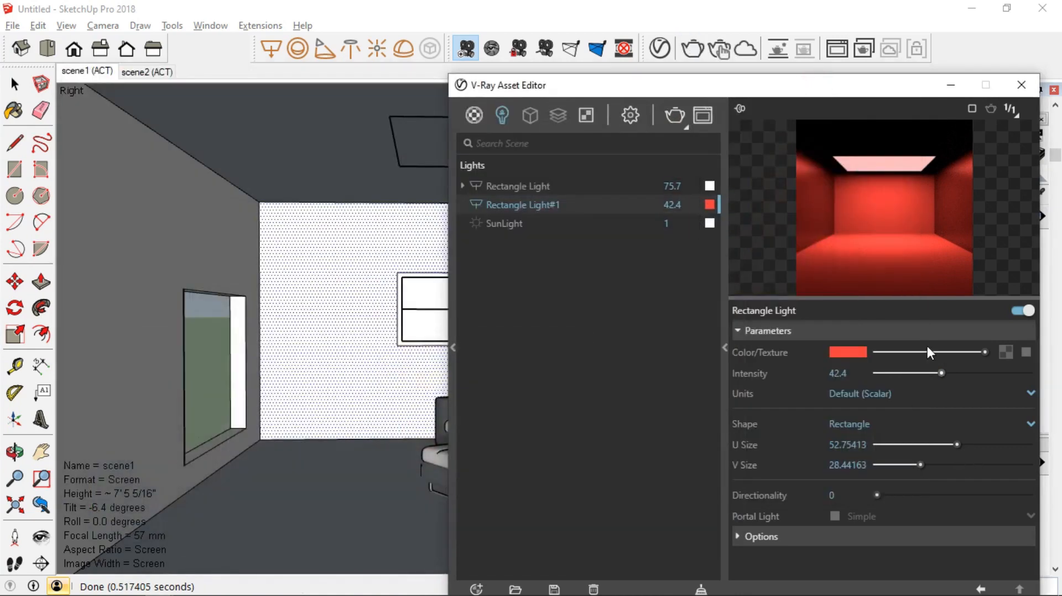
Assign the light_texture JPG from the Desktop as a bitmap texture to Rectangle Light#1 and enable the texture.
left_click(1010, 347)
left_click(941, 121)
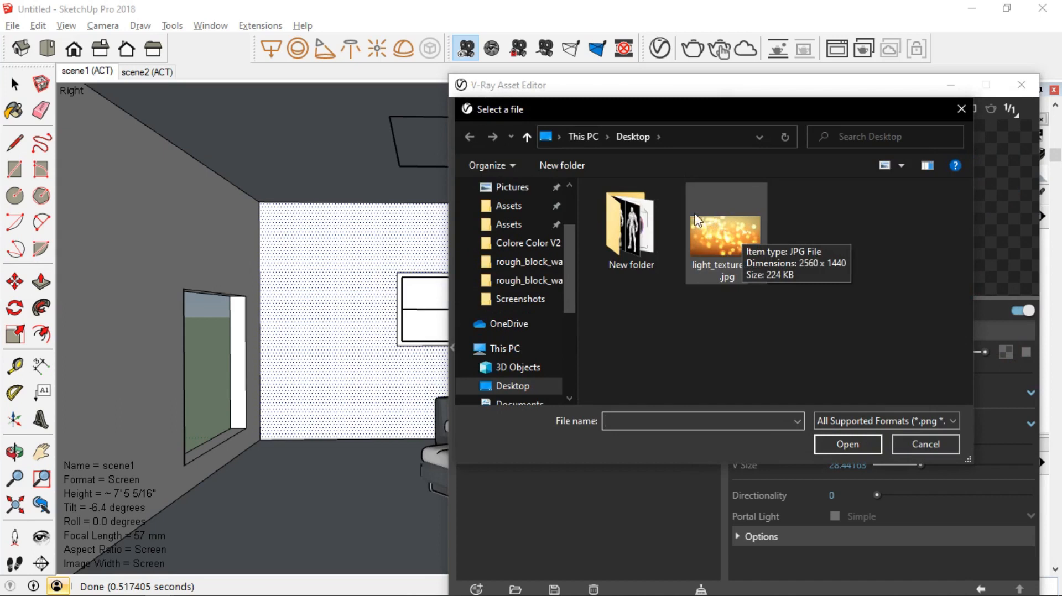
double_click(712, 216)
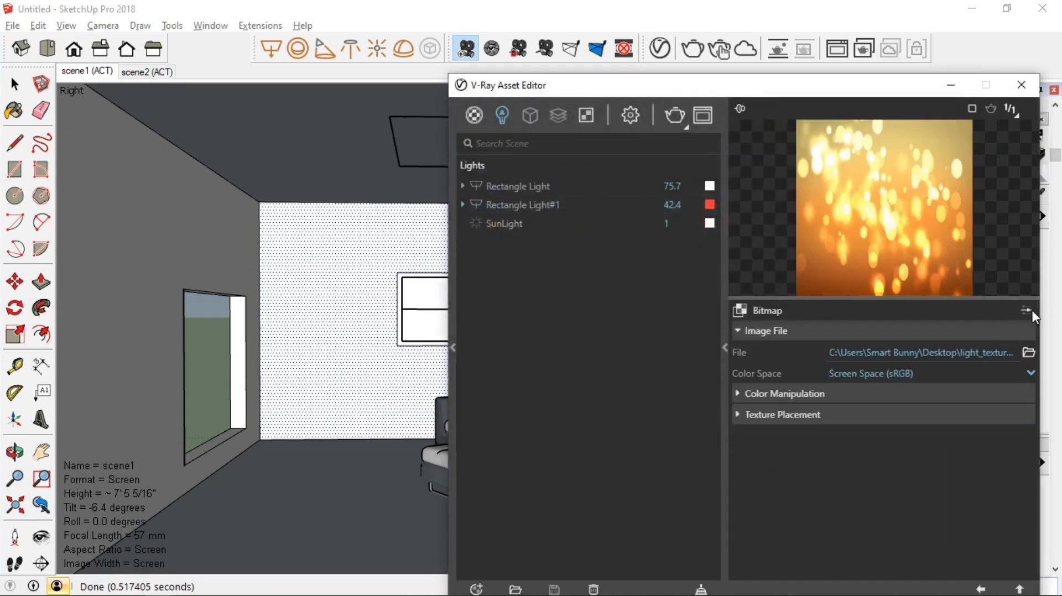
left_click(1020, 589)
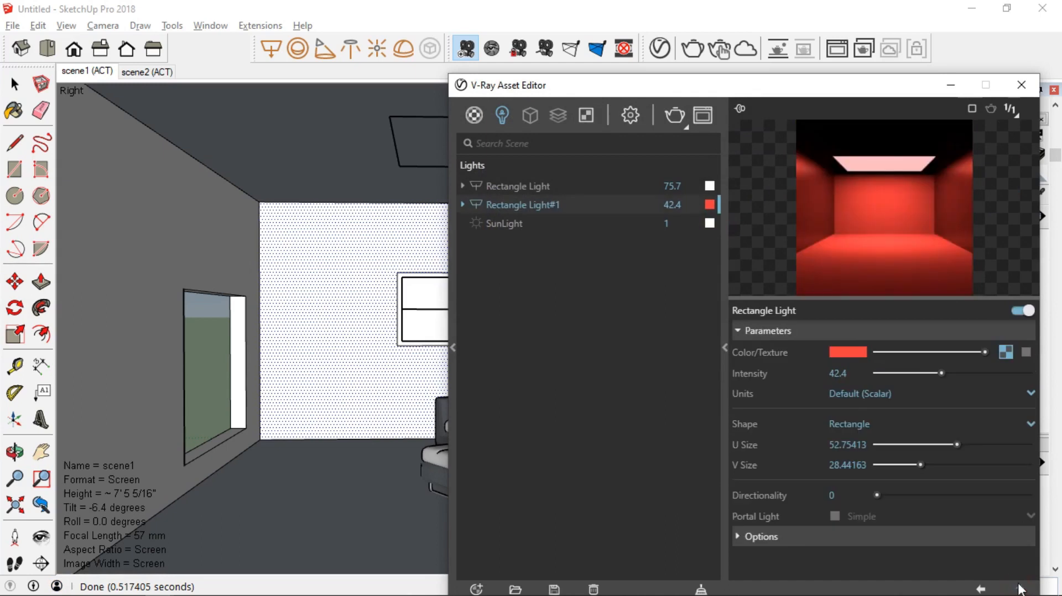
left_click(1027, 353)
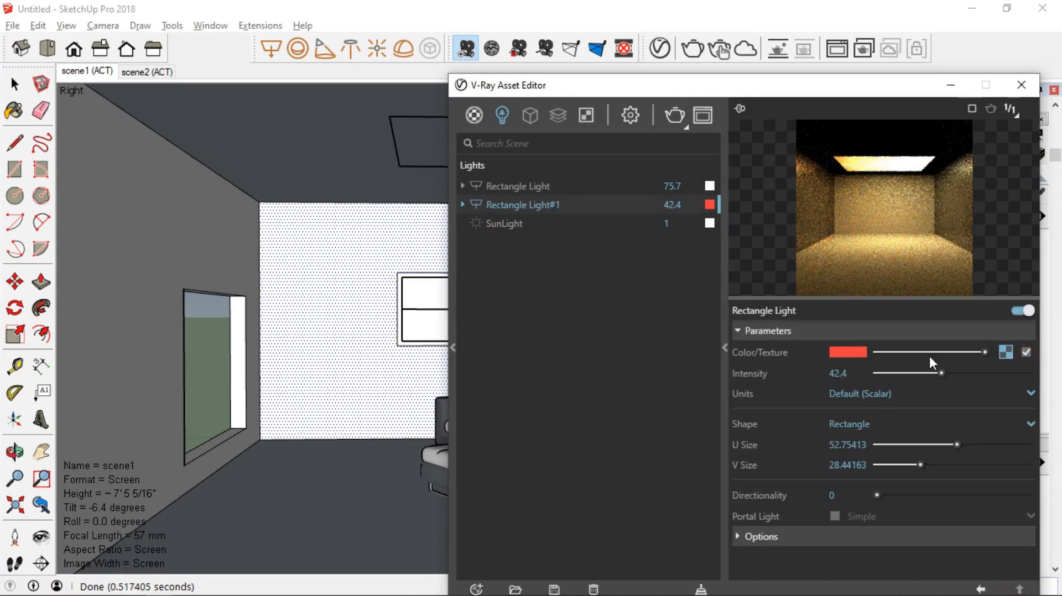
Minimize the V-Ray Asset Editor, render the room with the textured wall light, and minimize the frame buffer.
left_click(951, 85)
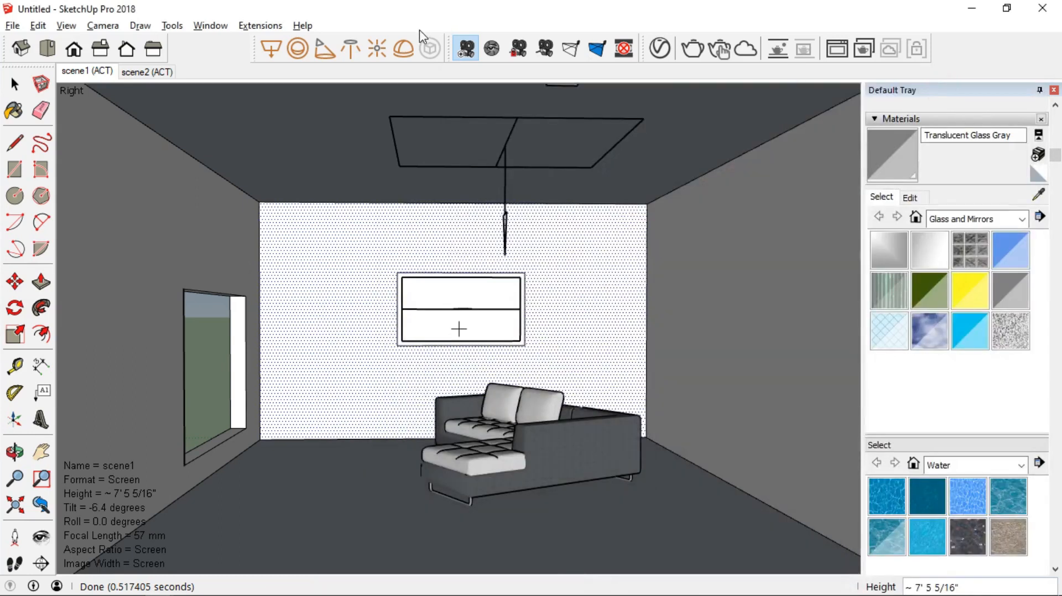
left_click(691, 55)
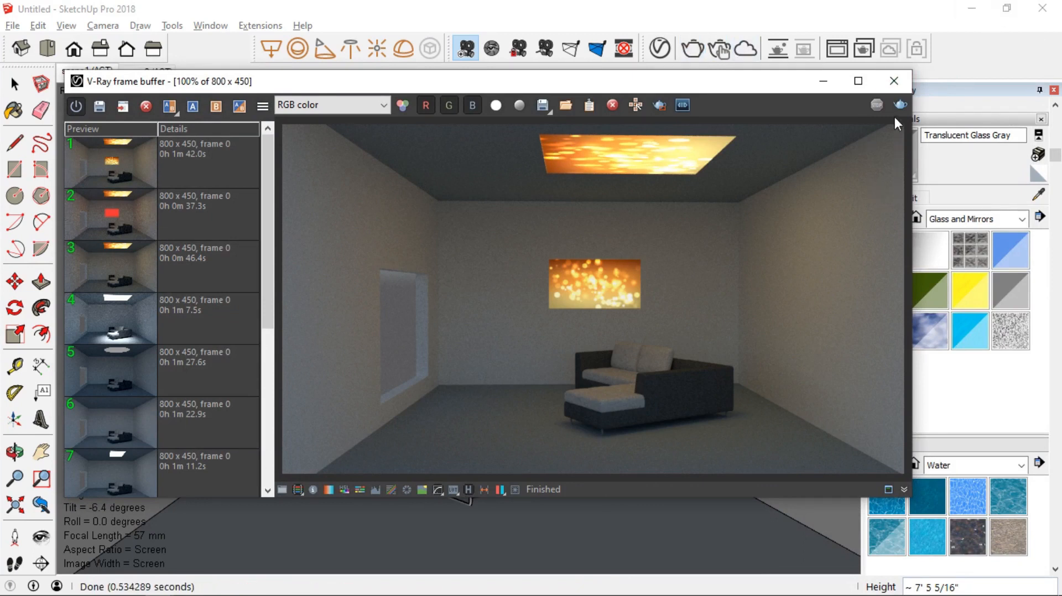
left_click(823, 82)
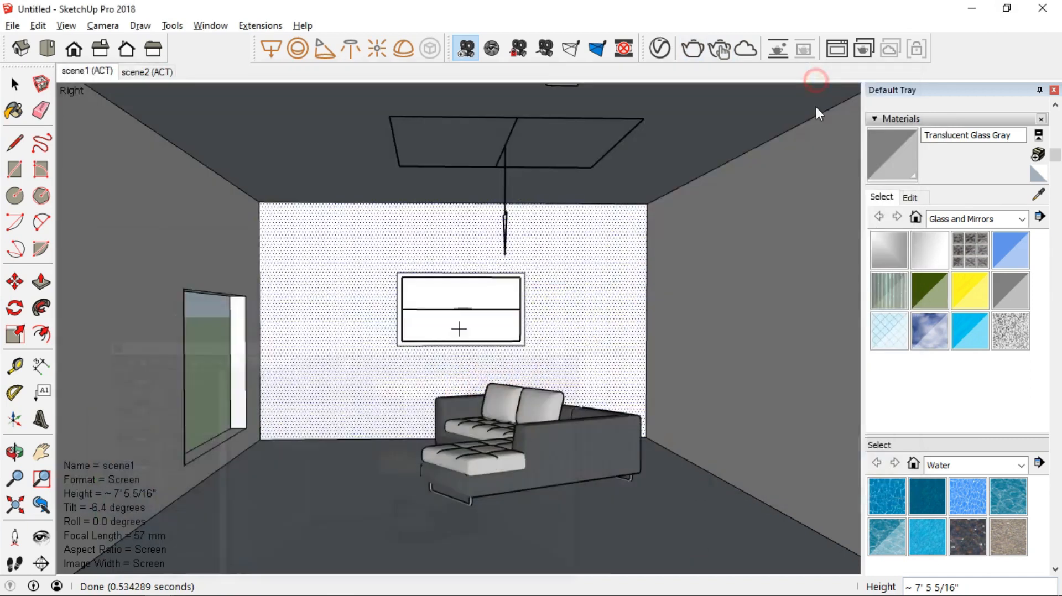
Delete both Rectangle Lights from the V-Ray Asset Editor's light list and minimize the editor.
left_click(658, 49)
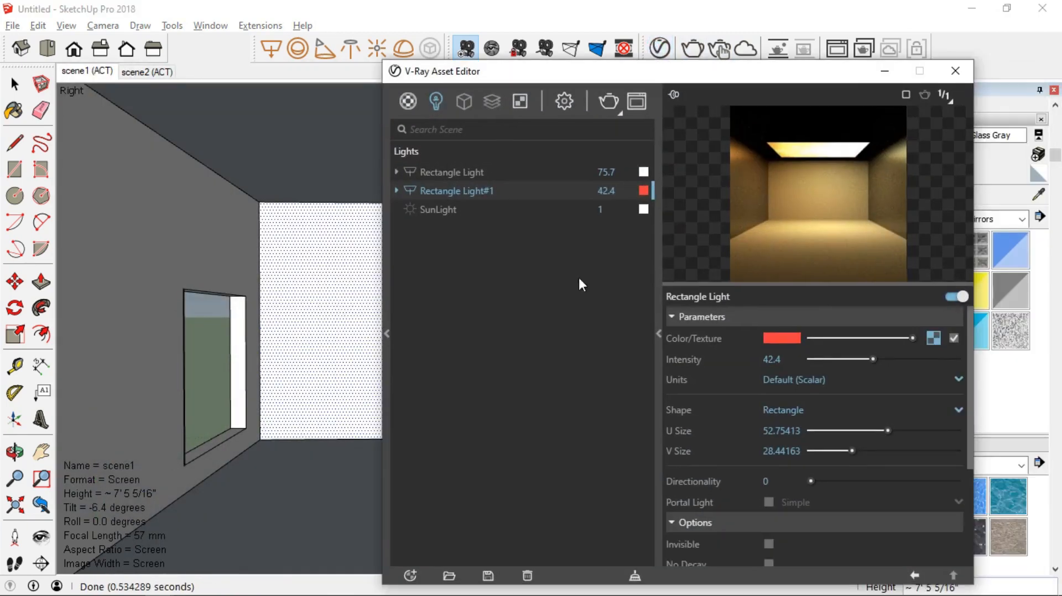
left_click(456, 170)
right_click(451, 169)
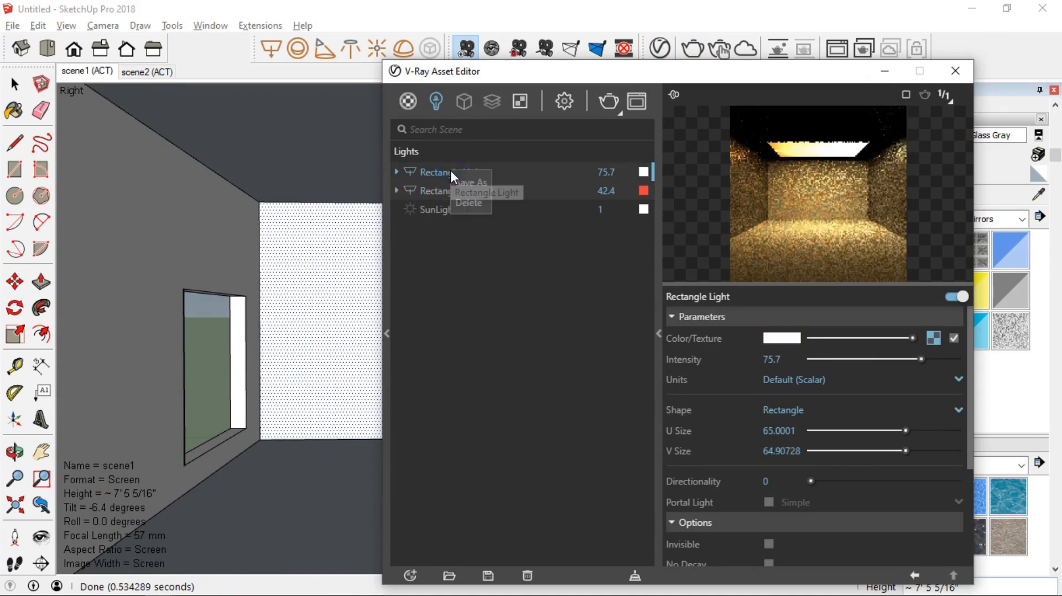
left_click(469, 202)
left_click(571, 308)
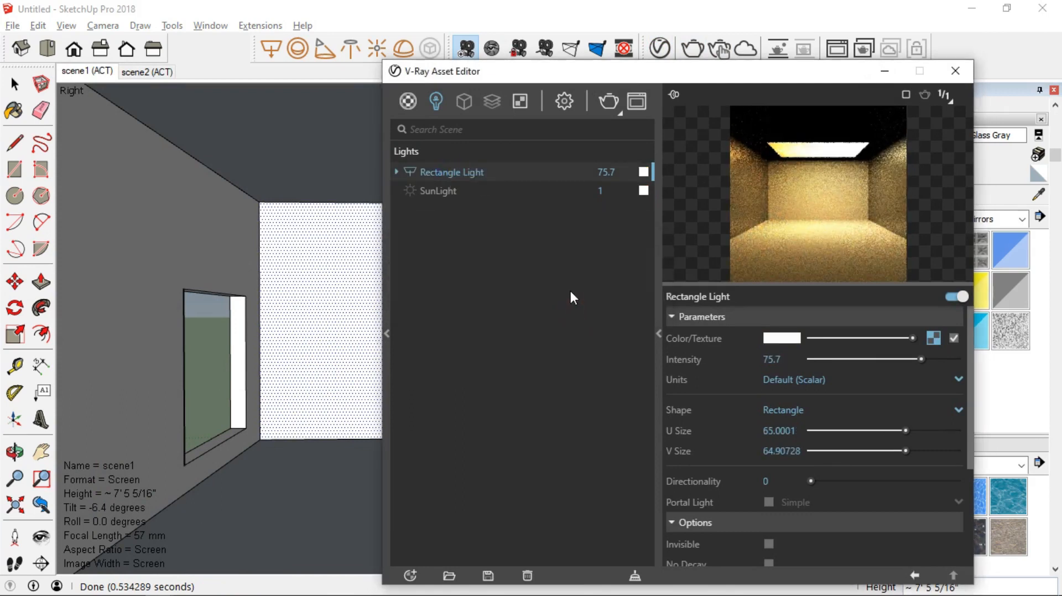
left_click_drag(887, 71, 889, 73)
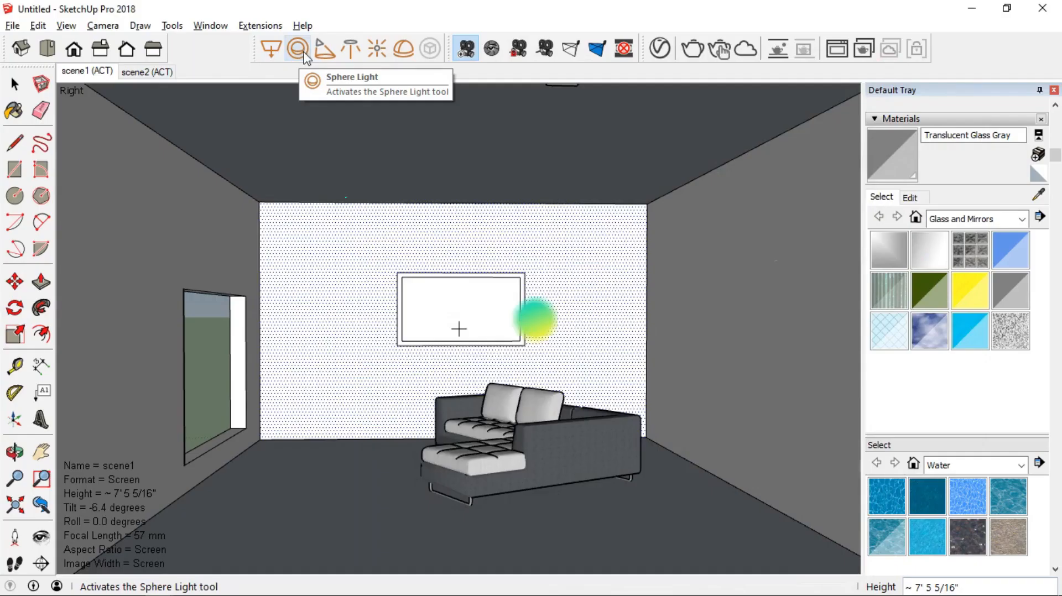
Place a V-Ray Sphere Light about 19.6 in size on the floor beside the sofa and move it up about 4' 11 1/2".
left_click(483, 104)
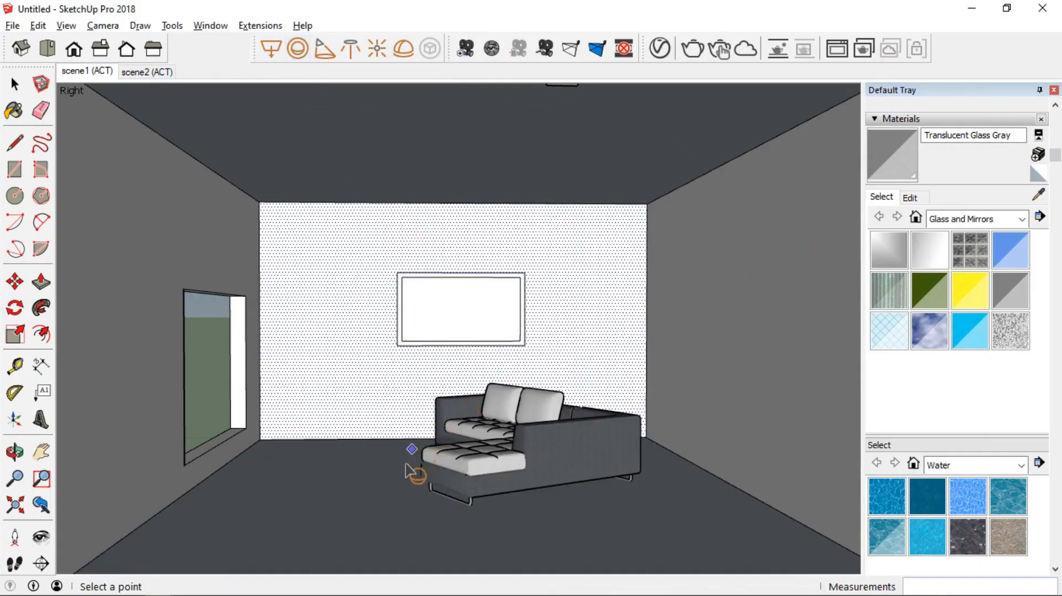
left_click(347, 490)
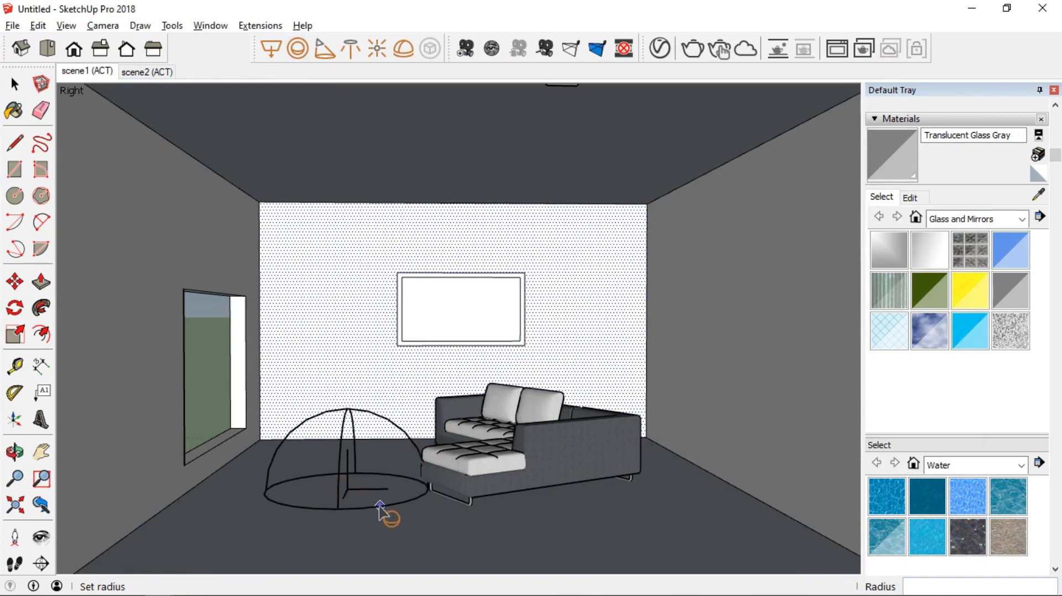
left_click(365, 494)
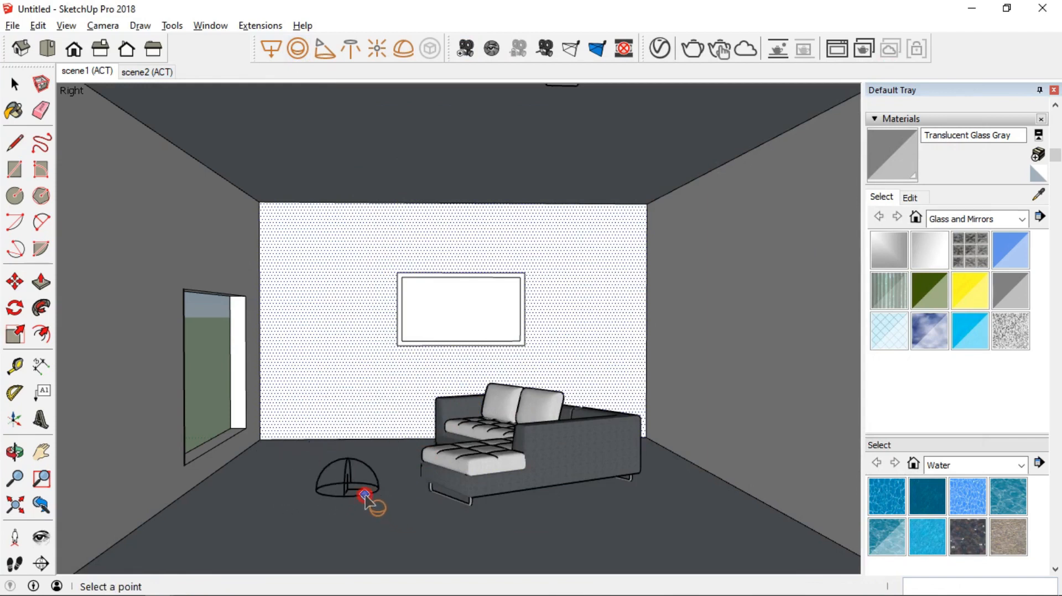
left_click(16, 283)
key("Escape")
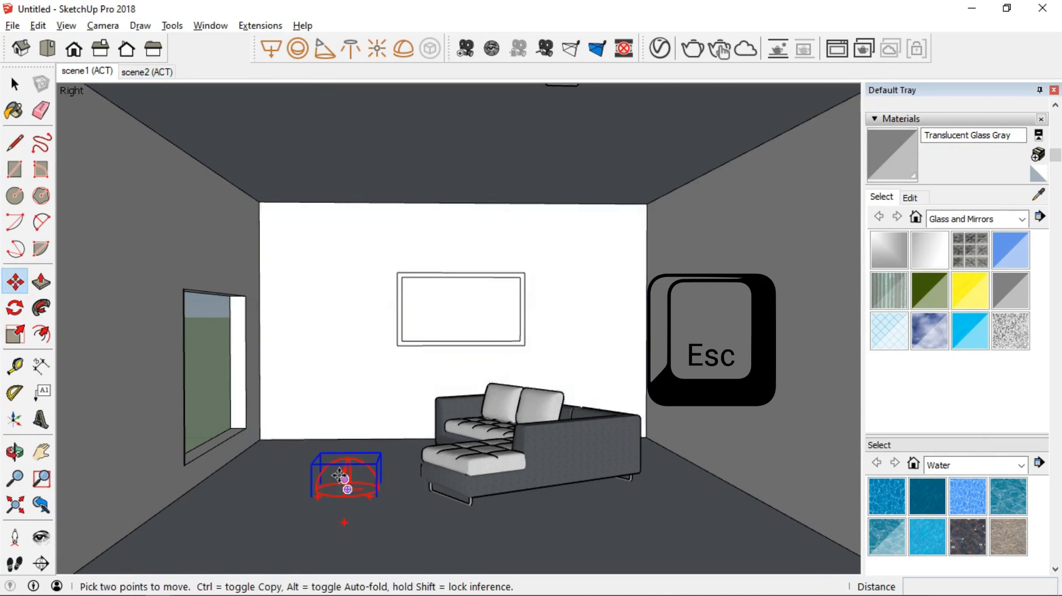
left_click_drag(347, 479, 347, 283)
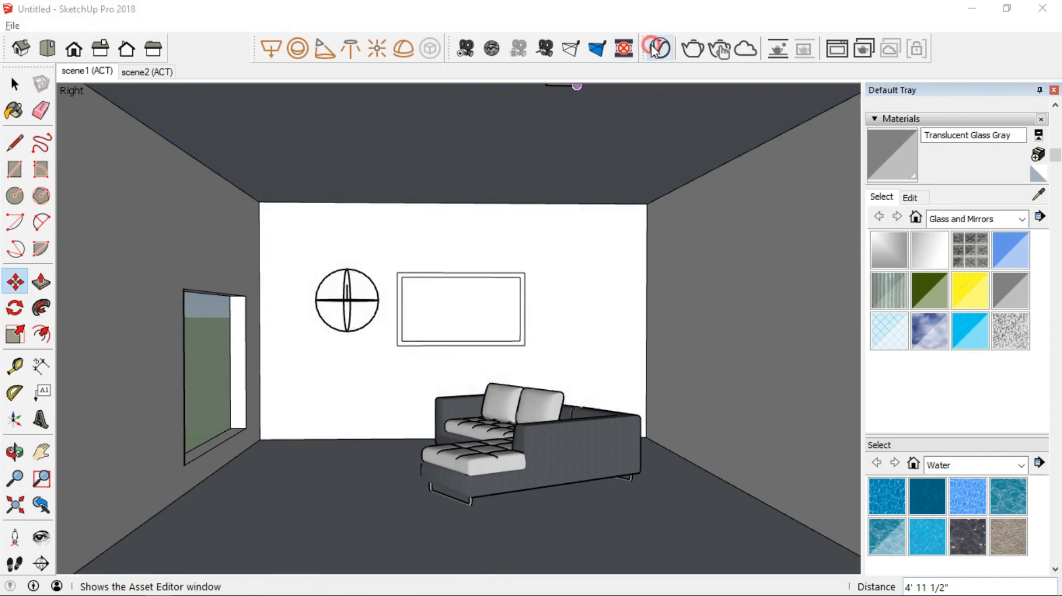
Select Sphere Light in the V-Ray Asset Editor, render the room, and minimize the frame buffer.
left_click(660, 48)
left_click(427, 172)
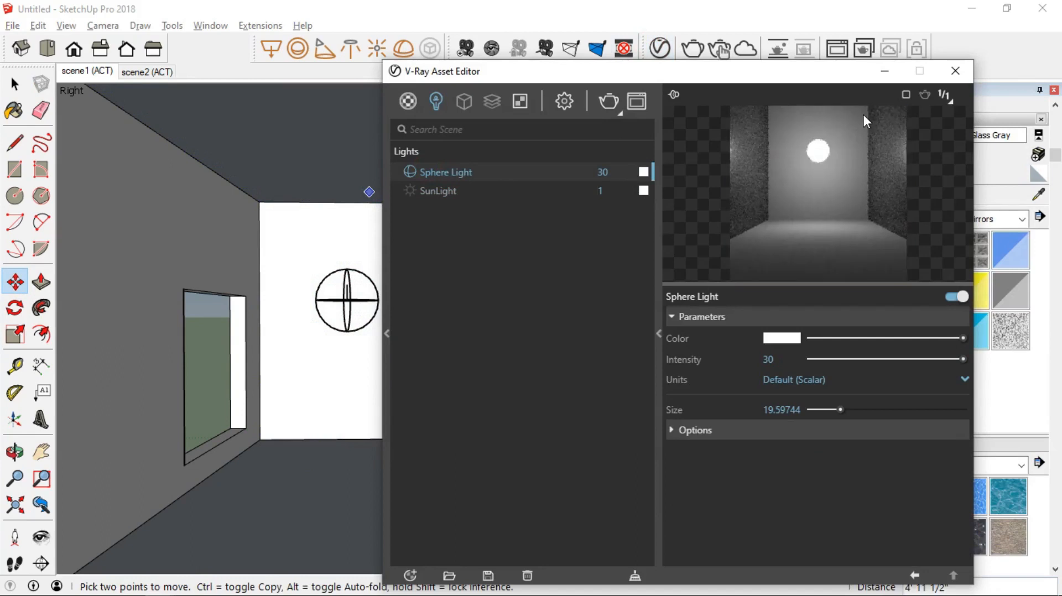
left_click(607, 102)
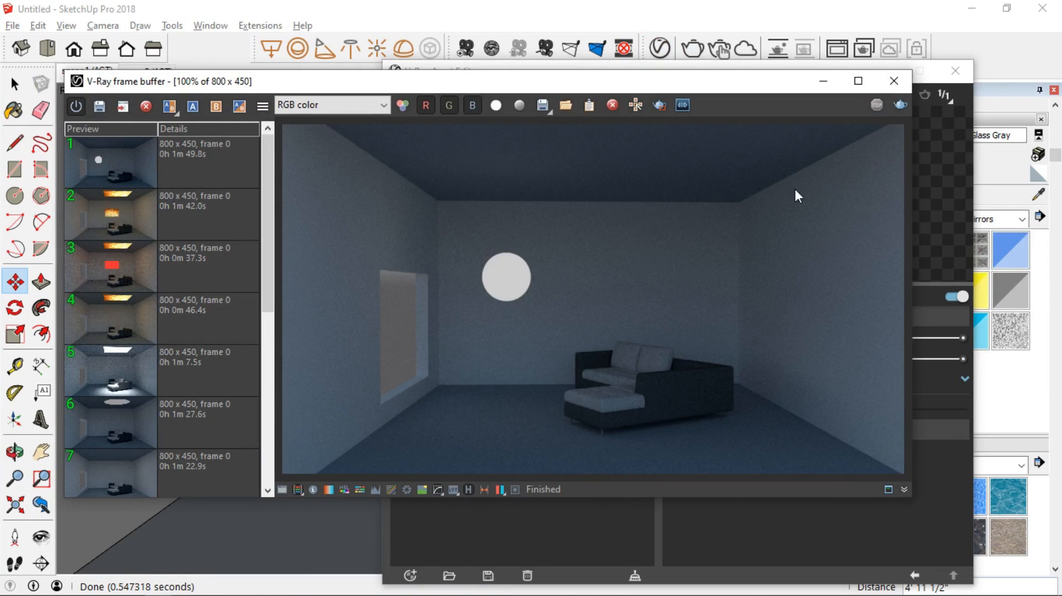
left_click(823, 82)
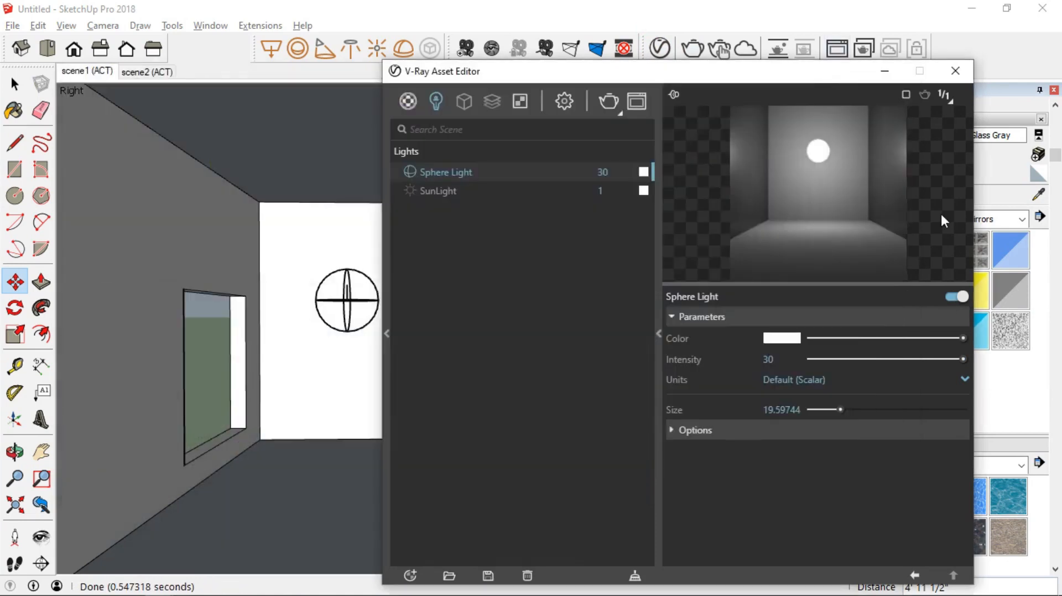
Try the Sphere Light's units as Luminous Power (Lumens), Luminance (lm/m^2/sr), Radiant power (W) and Radiance (W/m^2/sr).
left_click(822, 379)
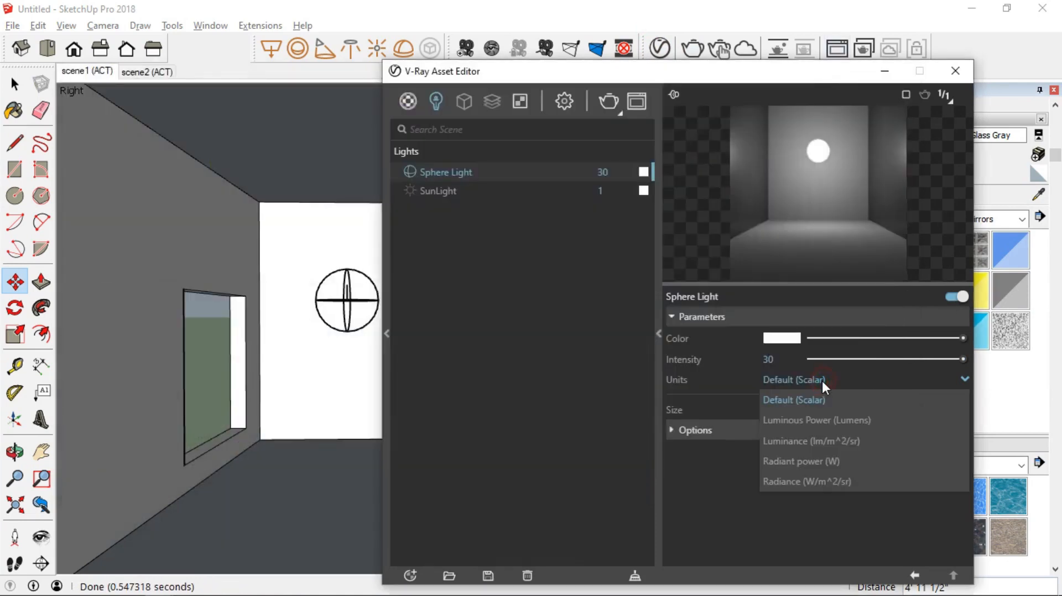
left_click(838, 419)
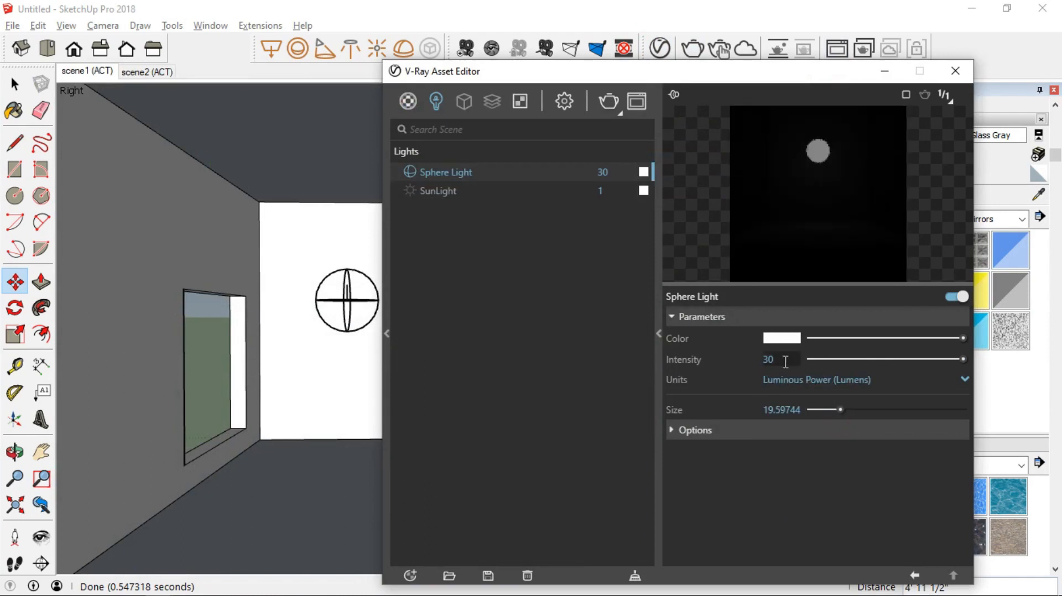
left_click(860, 384)
left_click(833, 443)
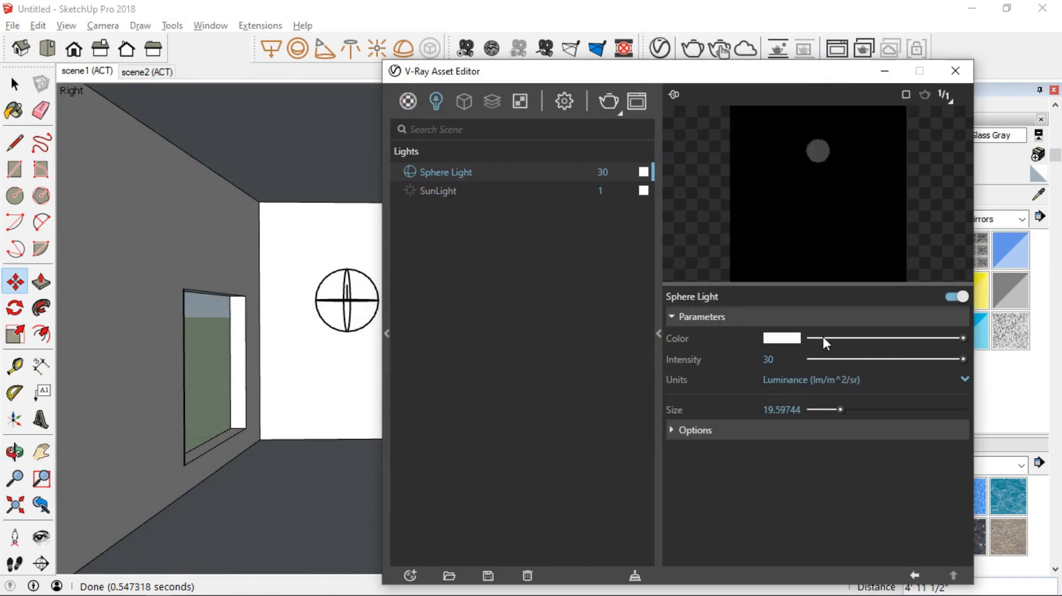
left_click(868, 381)
left_click(852, 462)
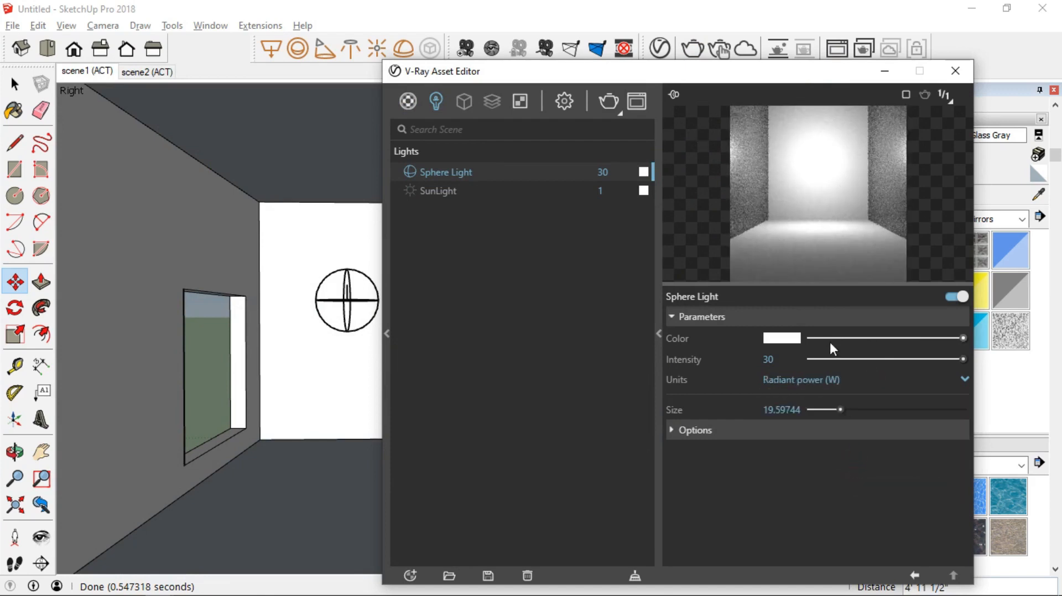
left_click(824, 383)
left_click(828, 480)
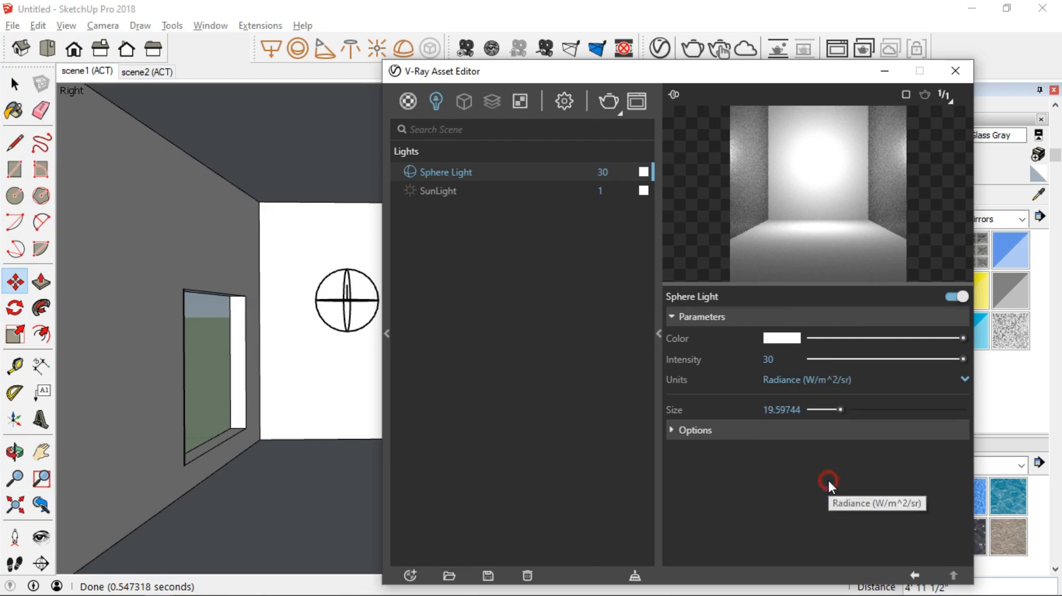
Set the Sphere Light's units to Radiant power (W) and its intensity to 100.
left_click(853, 381)
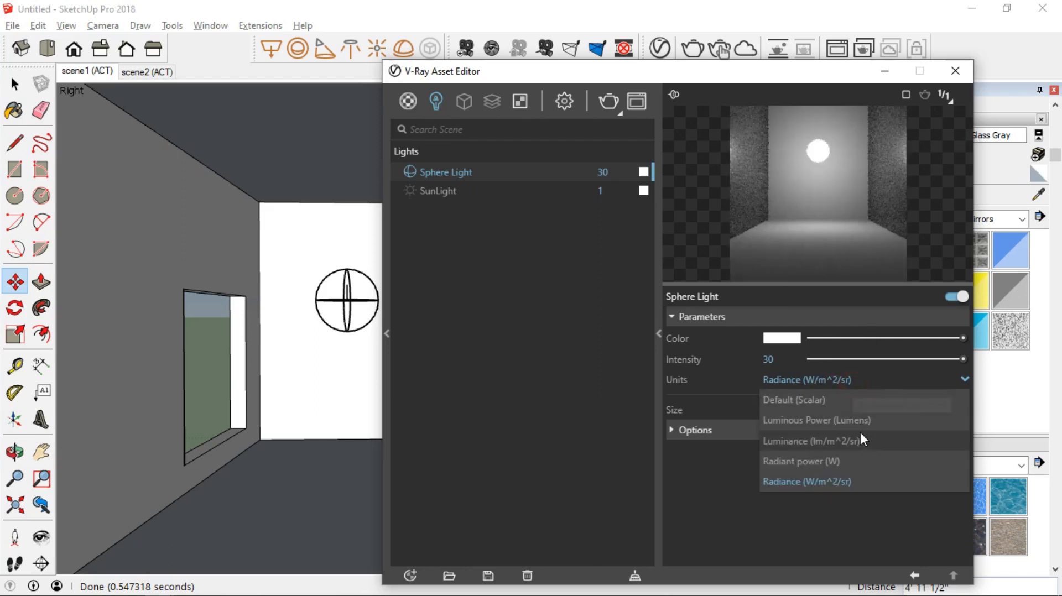
left_click(862, 455)
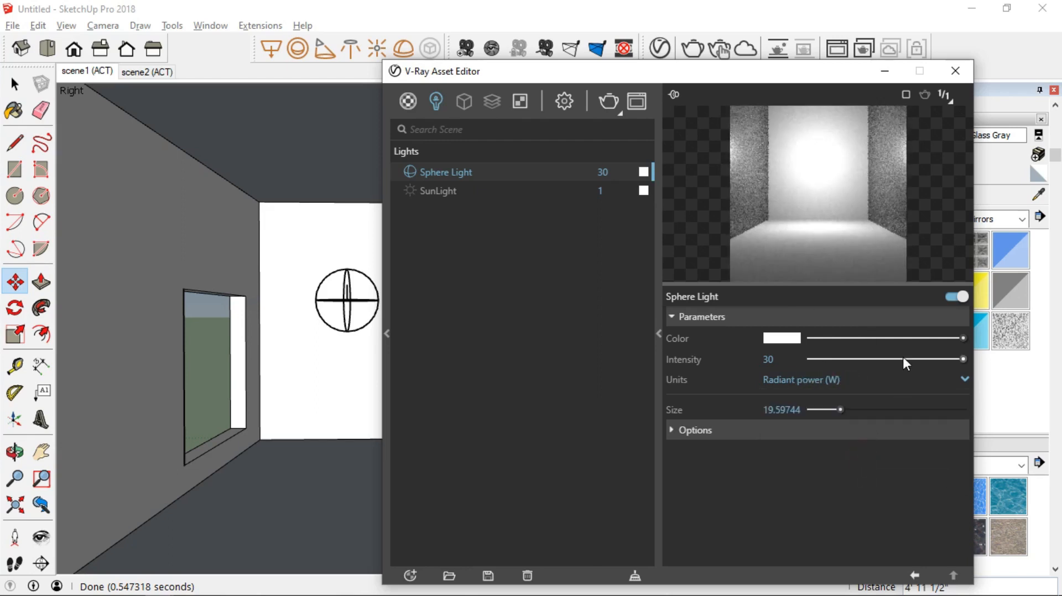
left_click_drag(785, 362, 727, 360)
type("100")
key("Return")
Render the room with the brighter Sphere Light, stop the rendering early, and minimize the frame buffer.
left_click(609, 104)
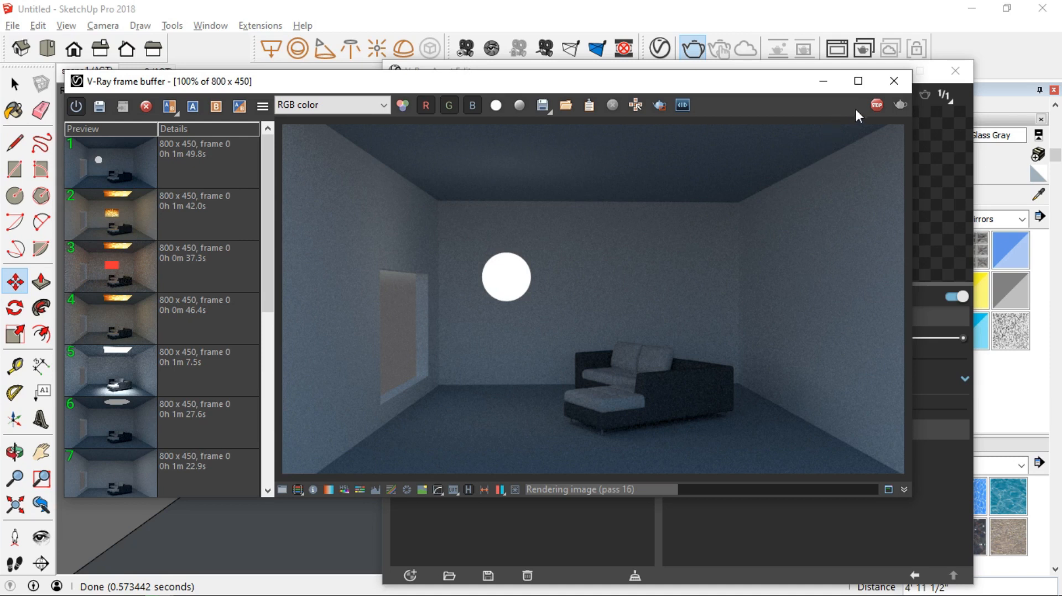
left_click(875, 106)
left_click(824, 80)
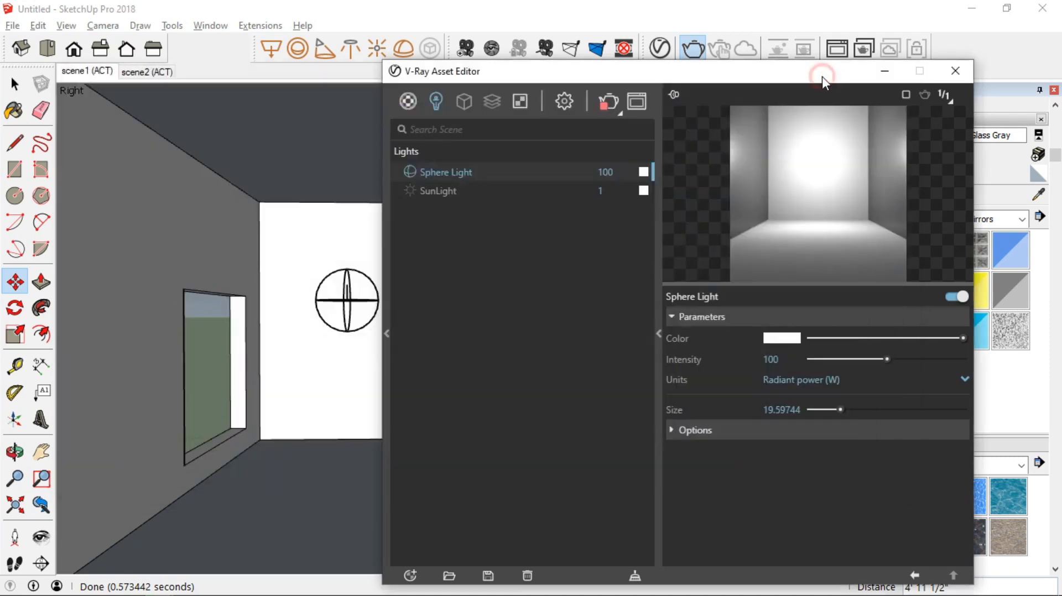
Select Sphere Light and open its color picker to view the color settings.
left_click(464, 171)
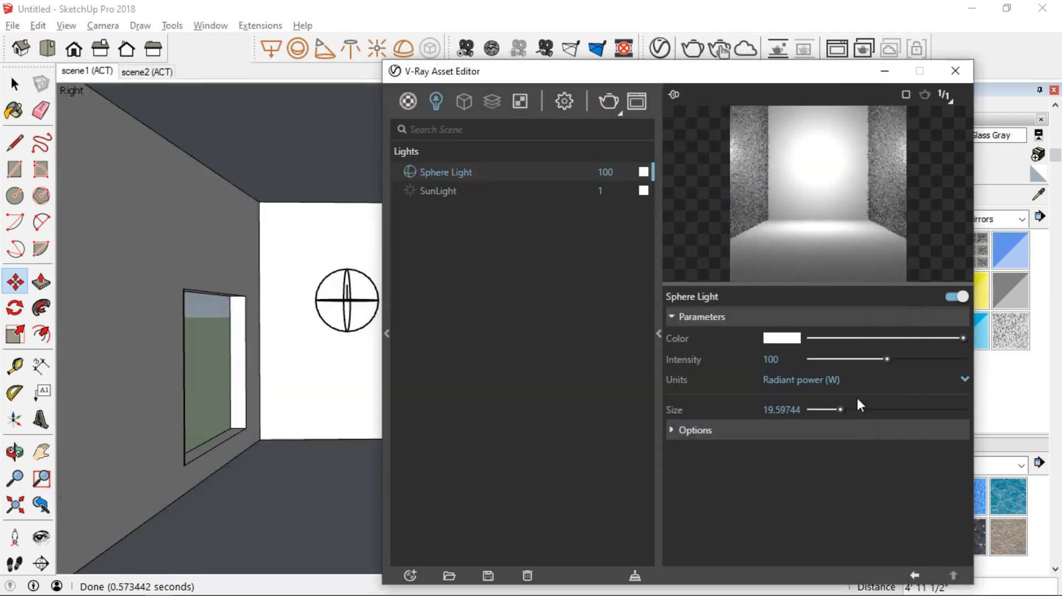
left_click(778, 338)
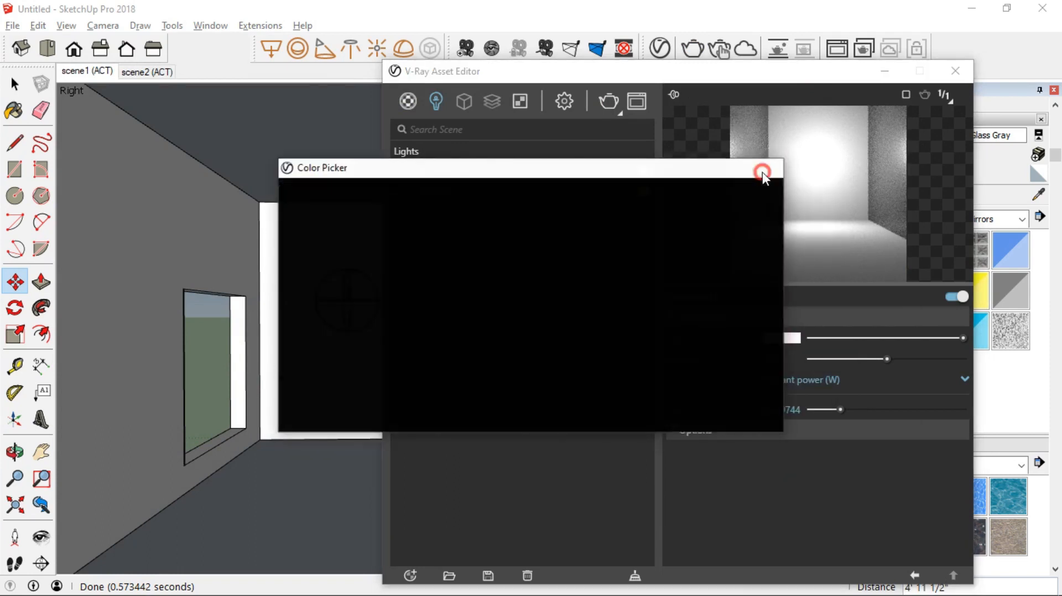
Close the color picker, turn off the Sphere Light's Invisible option and enlarge its size to about 74.1.
left_click(763, 171)
left_click(675, 432)
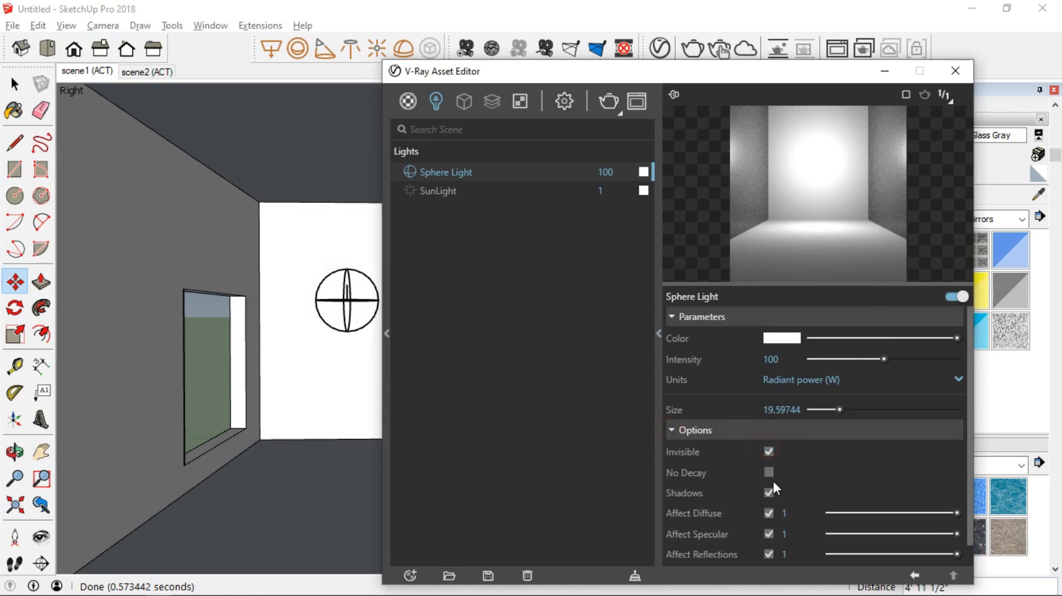
left_click(768, 472)
left_click(768, 452)
left_click_drag(841, 410, 891, 410)
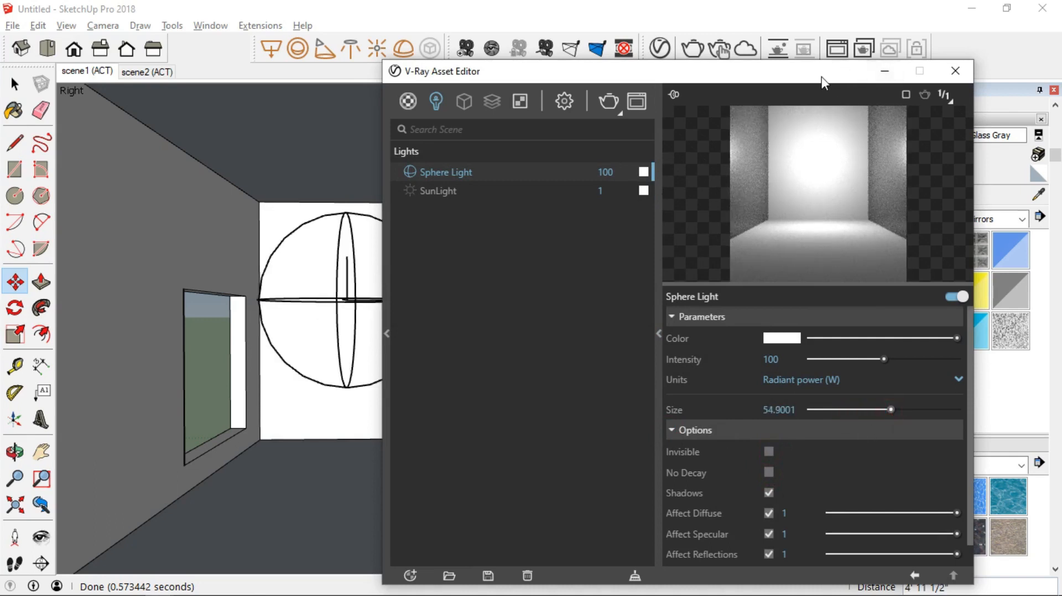
left_click_drag(822, 77, 929, 71)
mouse_move(990, 403)
left_mouse_down()
mouse_move(924, 396)
mouse_move(1025, 404)
left_mouse_up()
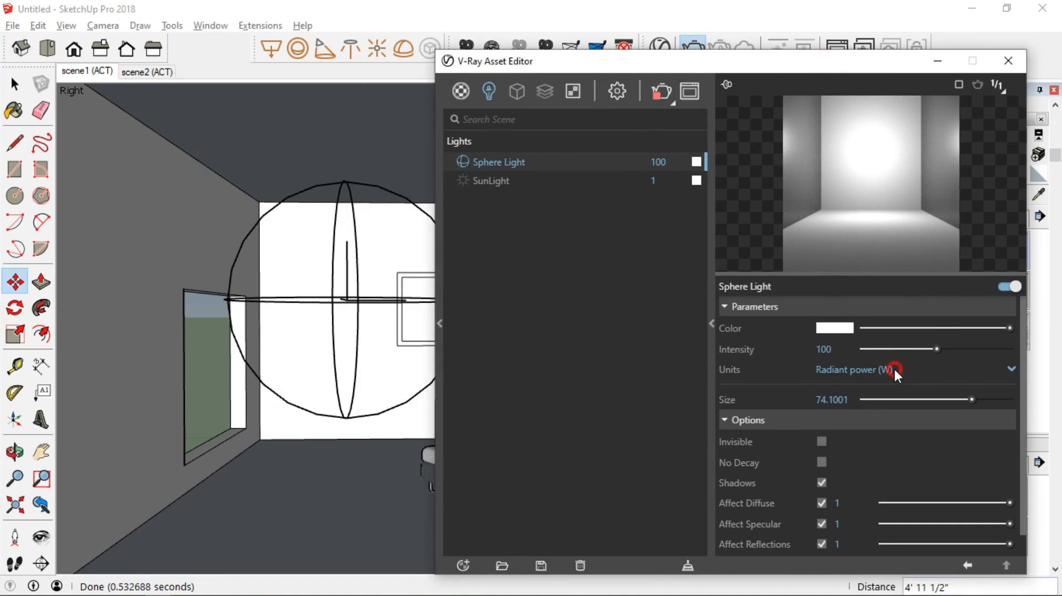
Set the Sphere Light's units to Default (Scalar) and its intensity to 152.4, render the room and minimize the frame buffer.
left_click(893, 368)
left_click(870, 392)
left_click_drag(934, 350, 971, 348)
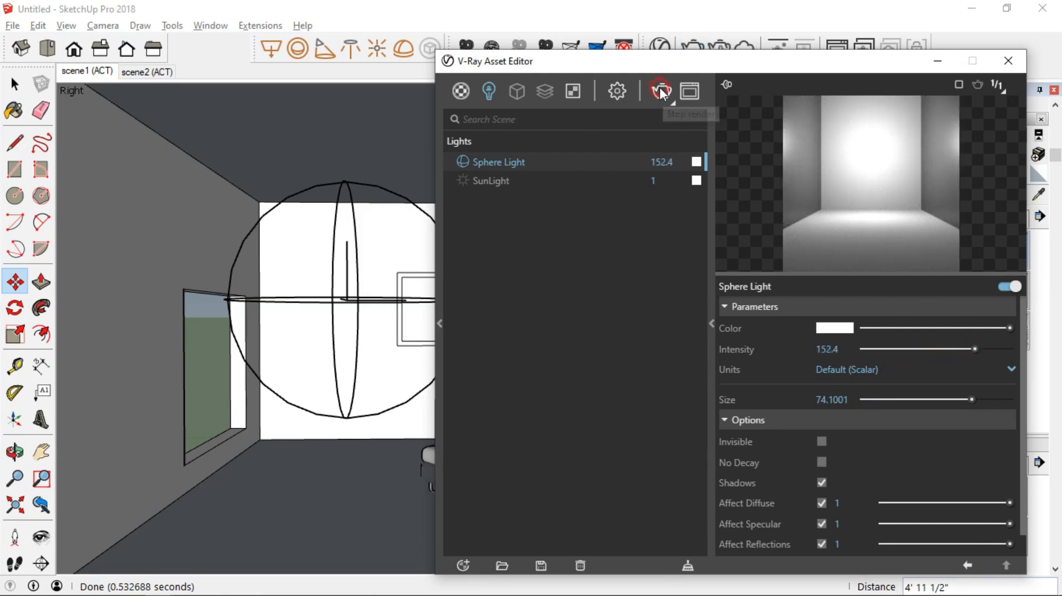
left_click(661, 92)
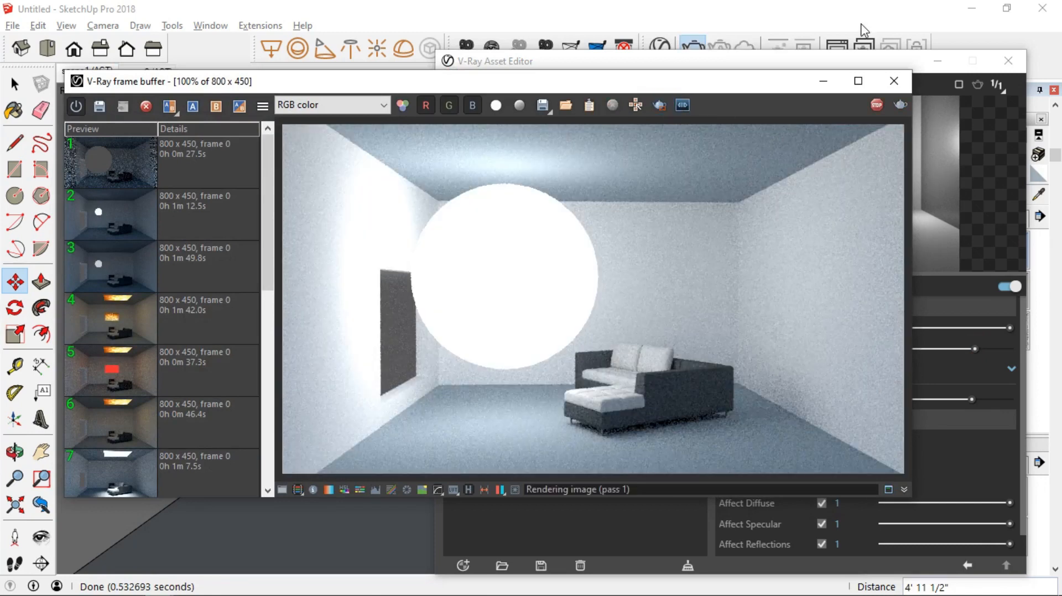
left_click(824, 82)
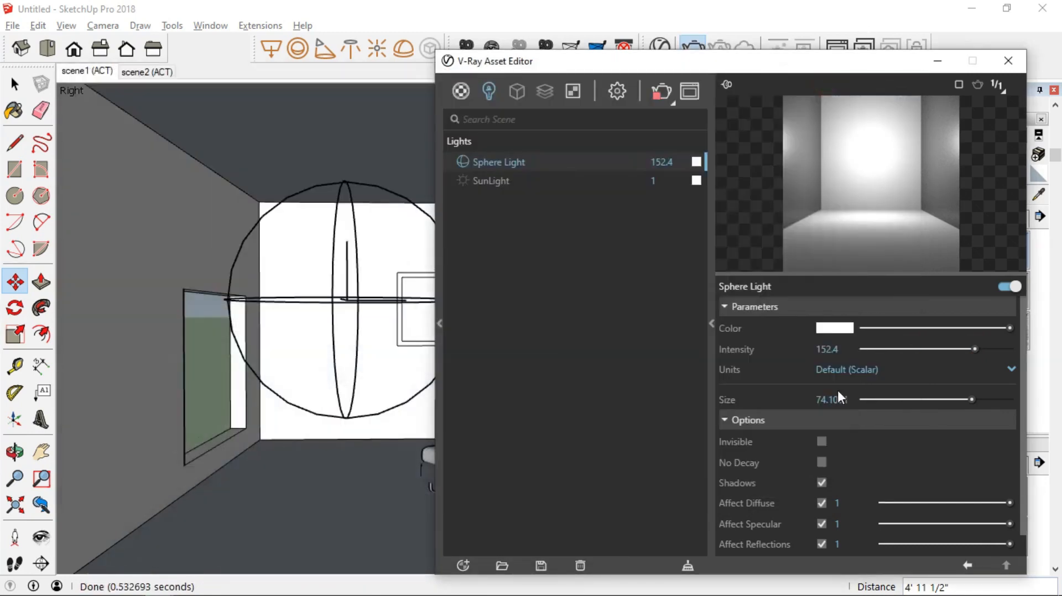
Try toggling the Sphere Light's Shadows option and render the room again.
scroll(830, 402, "down", 1)
left_click(821, 461)
left_click(658, 94)
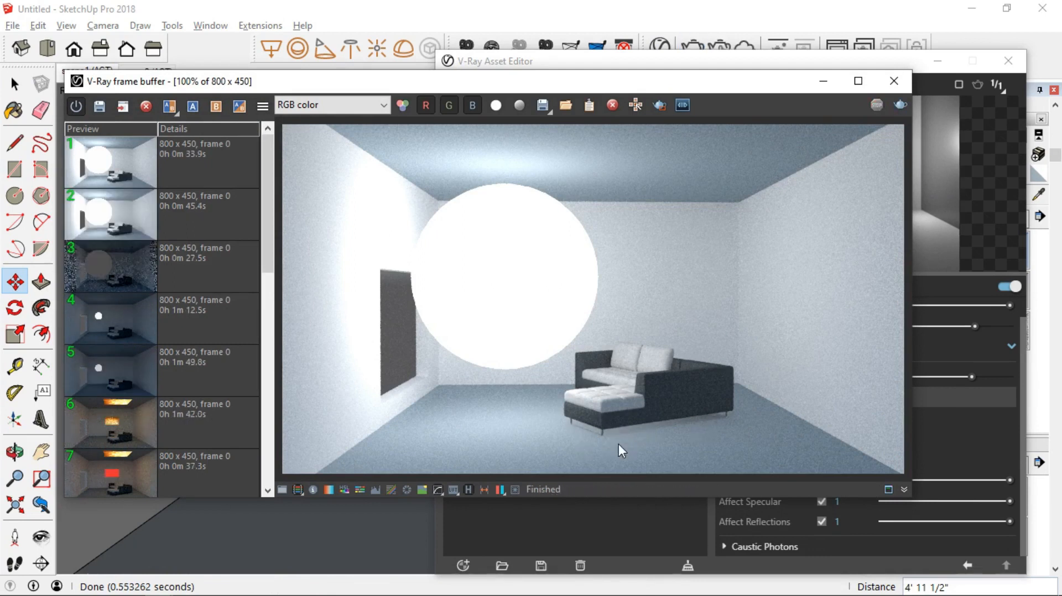
Compare the two most recent Sphere Light renders in the render history, ending on the latest, and minimize the frame buffer.
double_click(184, 215)
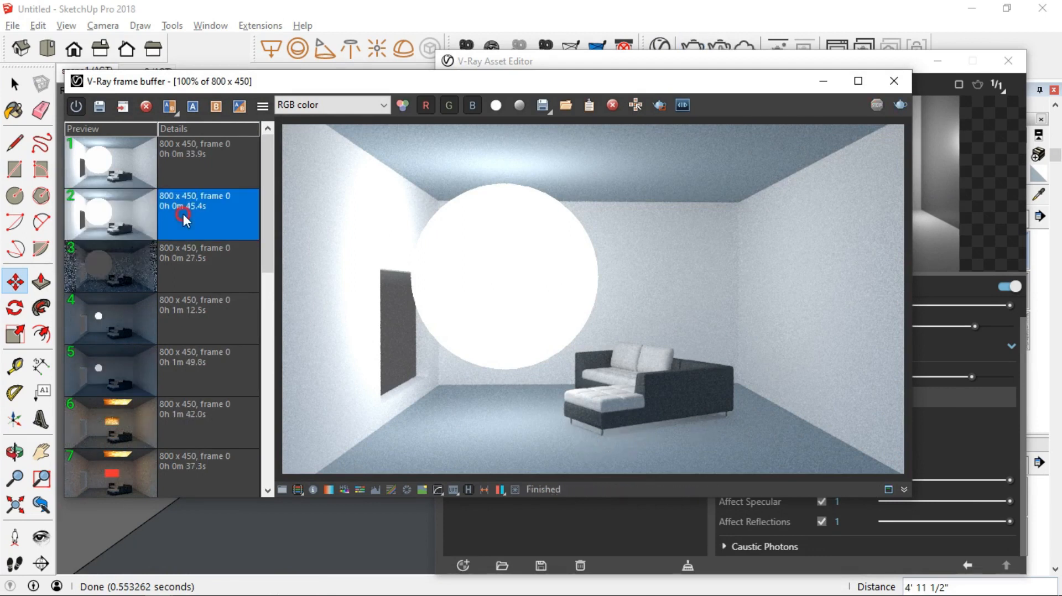
double_click(221, 161)
double_click(217, 193)
double_click(218, 177)
left_click(823, 81)
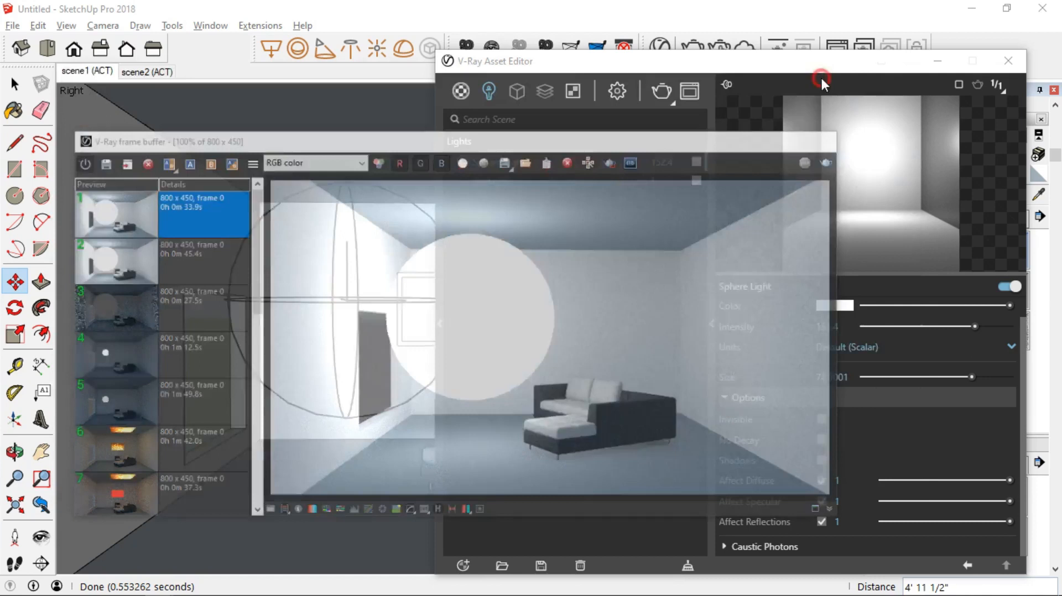
Minimize the Asset Editor and delete the Sphere Light from the room.
left_click(939, 59)
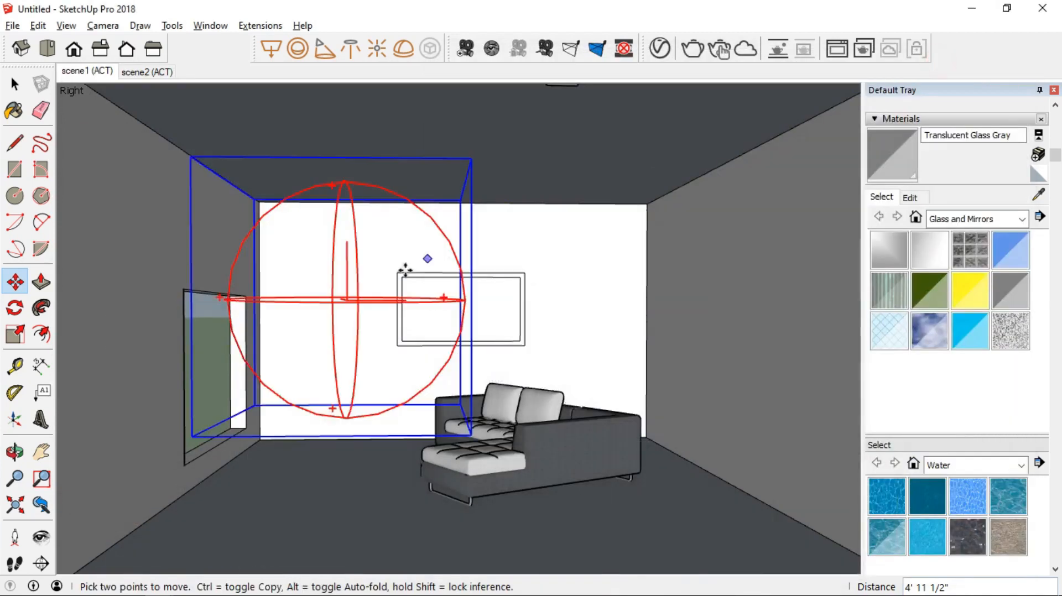
left_click(15, 84)
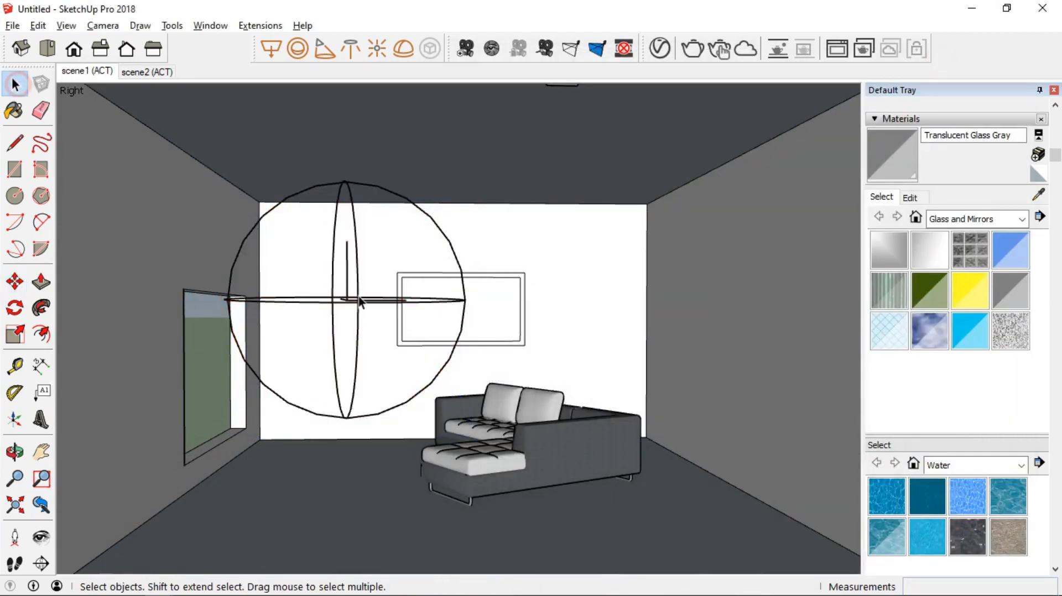
left_click(334, 303)
key("Delete")
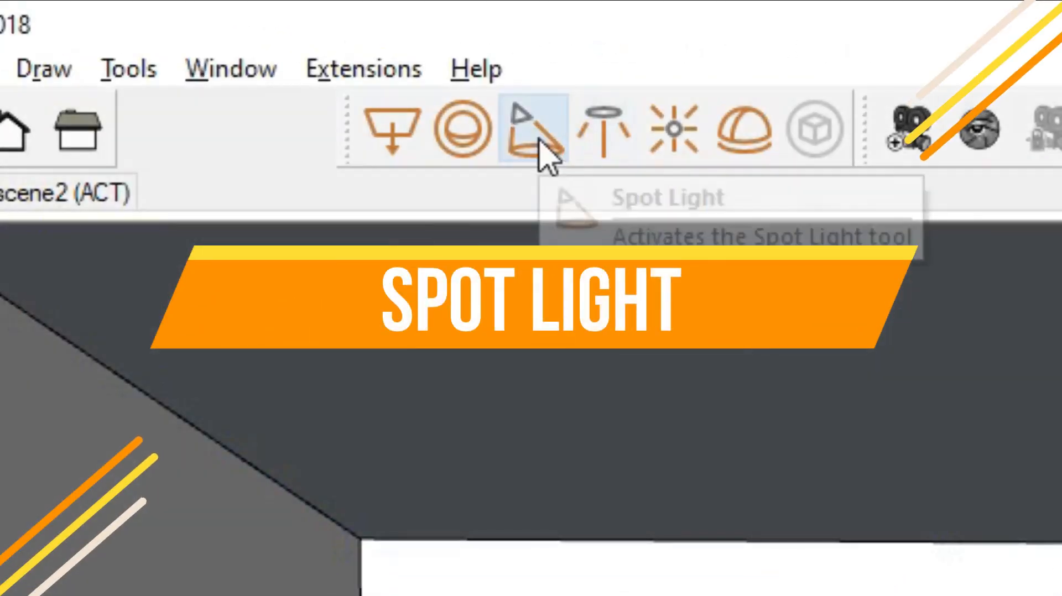
Place a Spot Light at the back wall's upper corner on the window side, aimed at the sofa, with about 58° cone and 12° penumbra angles.
left_click(536, 142)
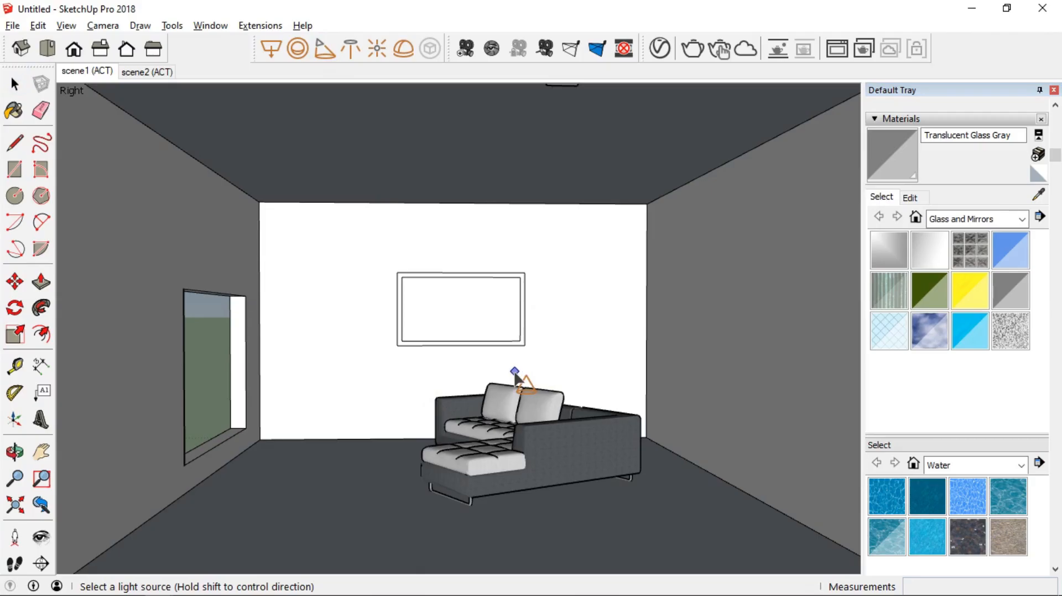
key("shift")
left_click(259, 202, "shift")
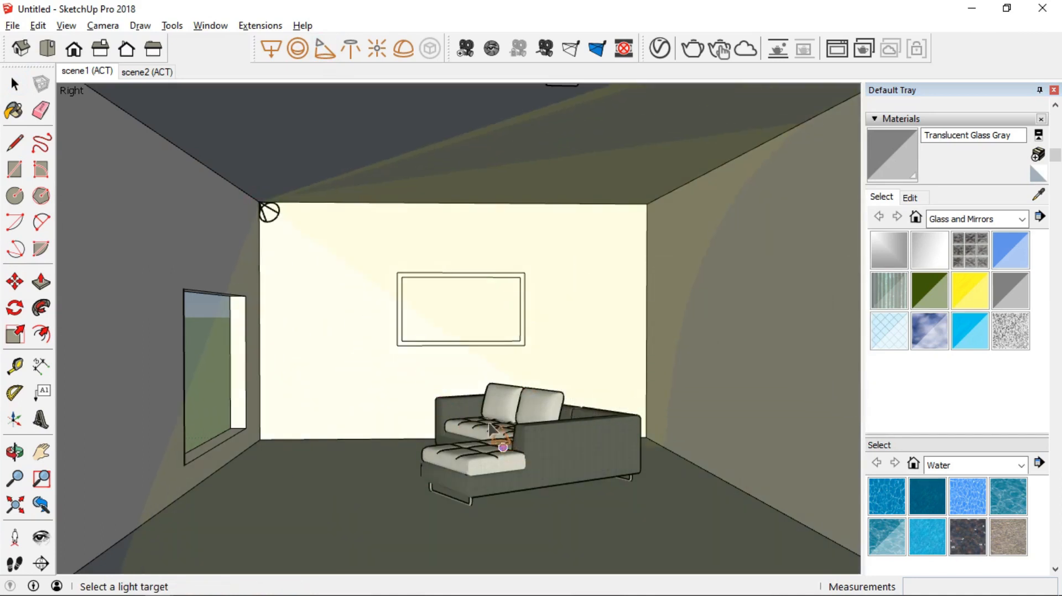
left_click(470, 409)
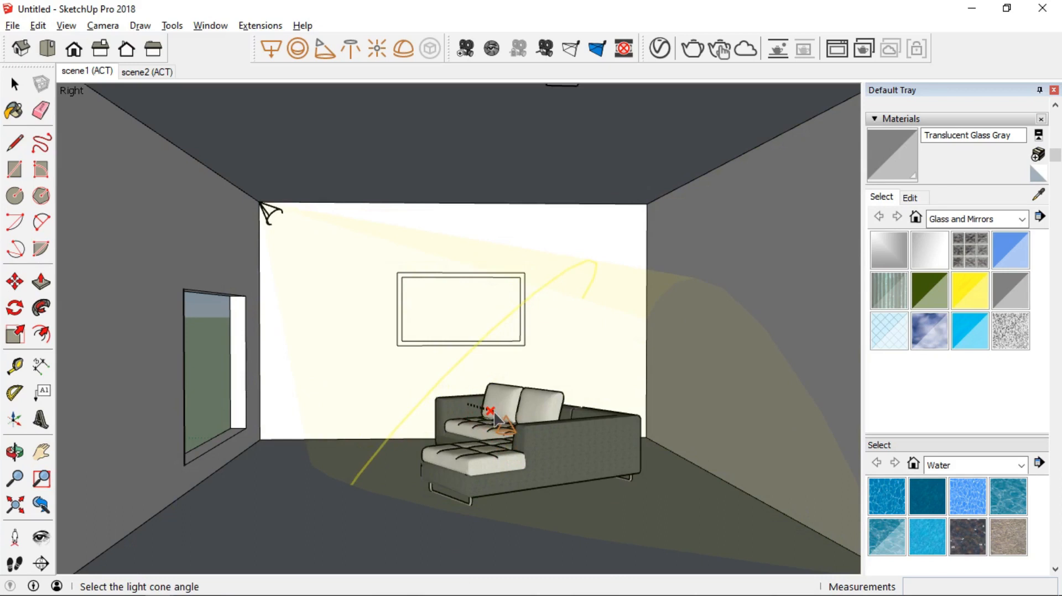
left_click(489, 420)
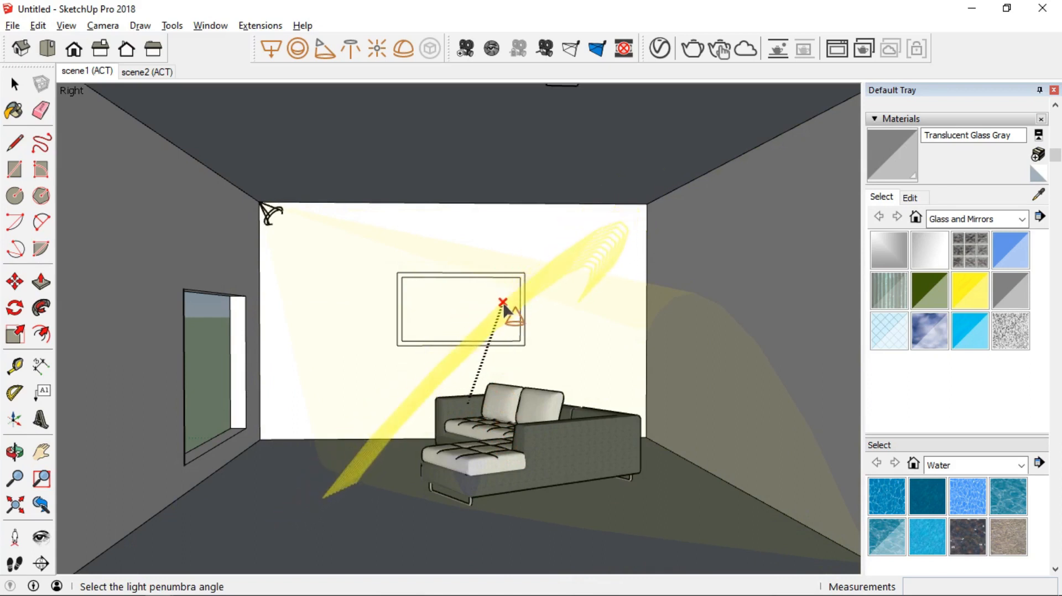
left_click(505, 309)
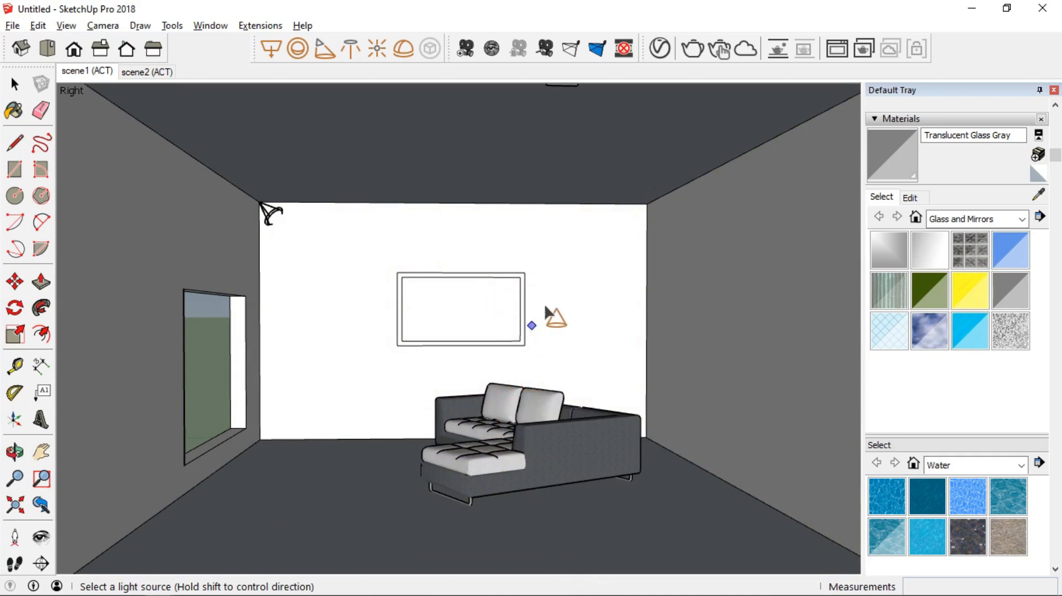
Render the room with the new Spot Light and minimize the frame buffer.
left_click(692, 49)
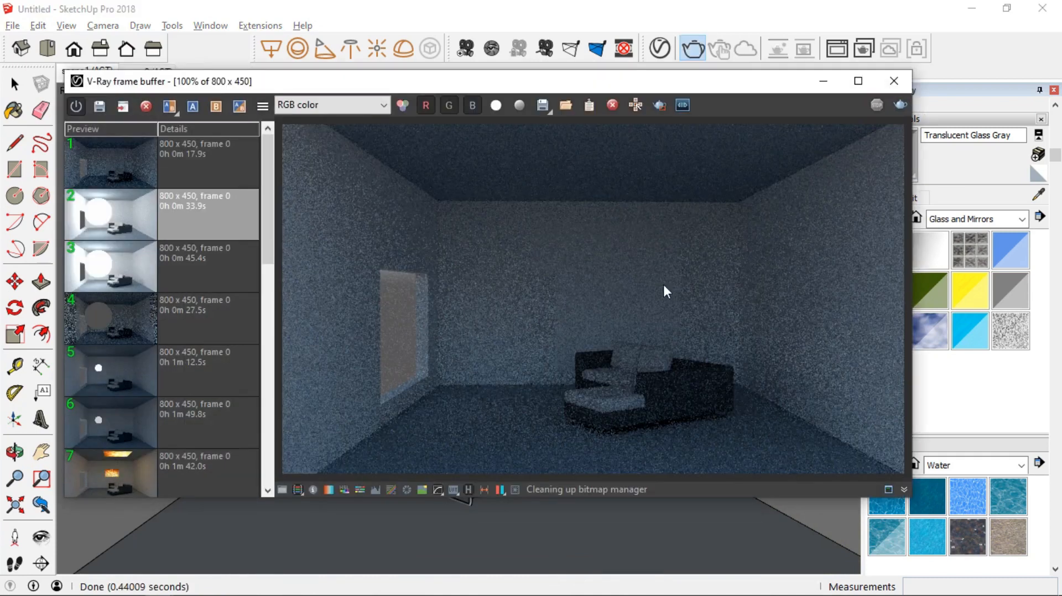
left_click(822, 81)
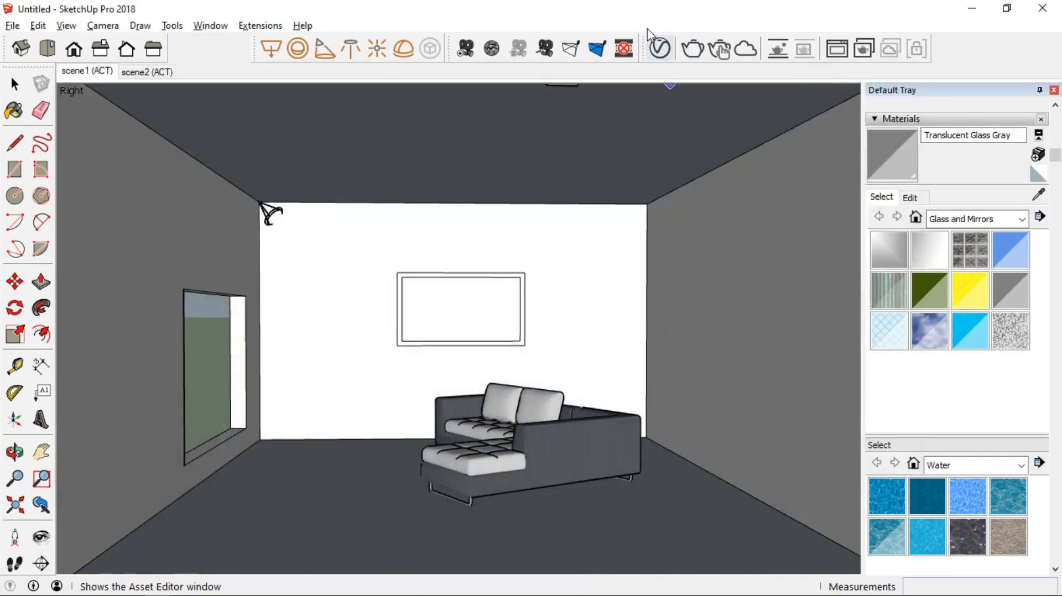
Set the Spot Light's units to Radiant power (W), render the room again and minimize the frame buffer.
left_click(659, 48)
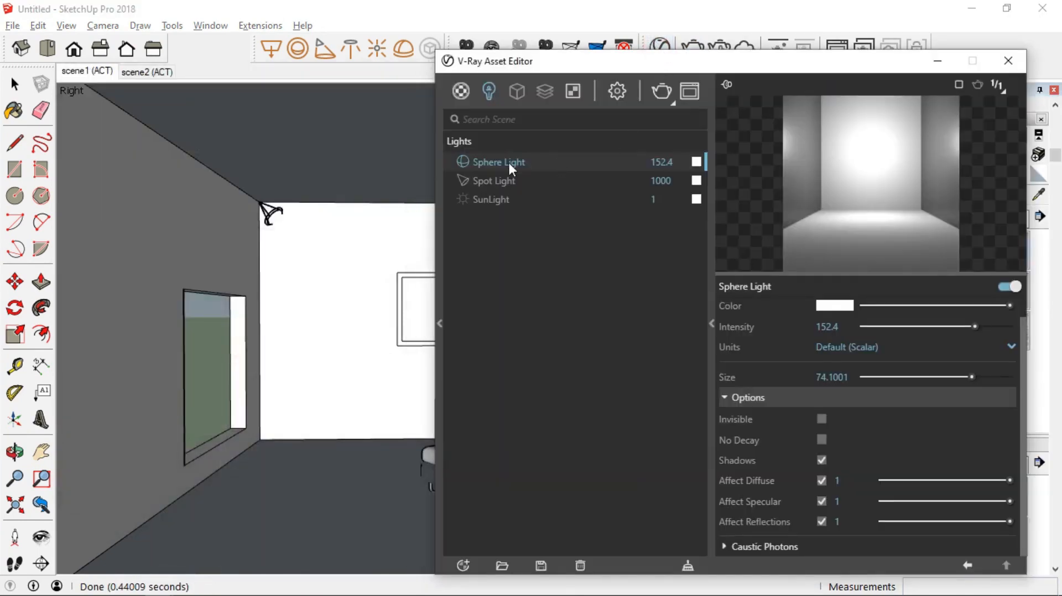
left_click(502, 181)
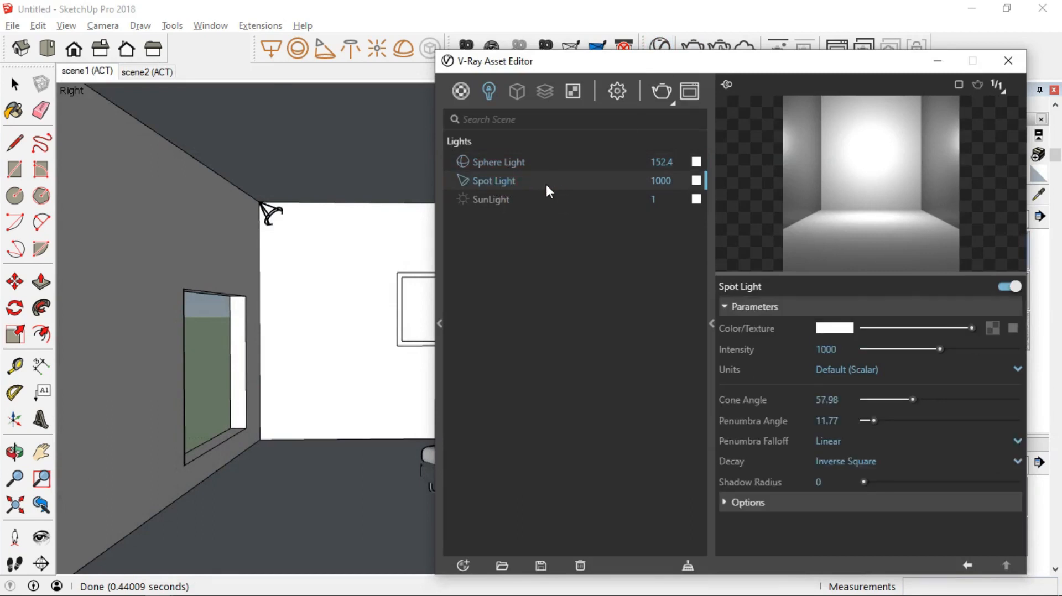
left_click(848, 368)
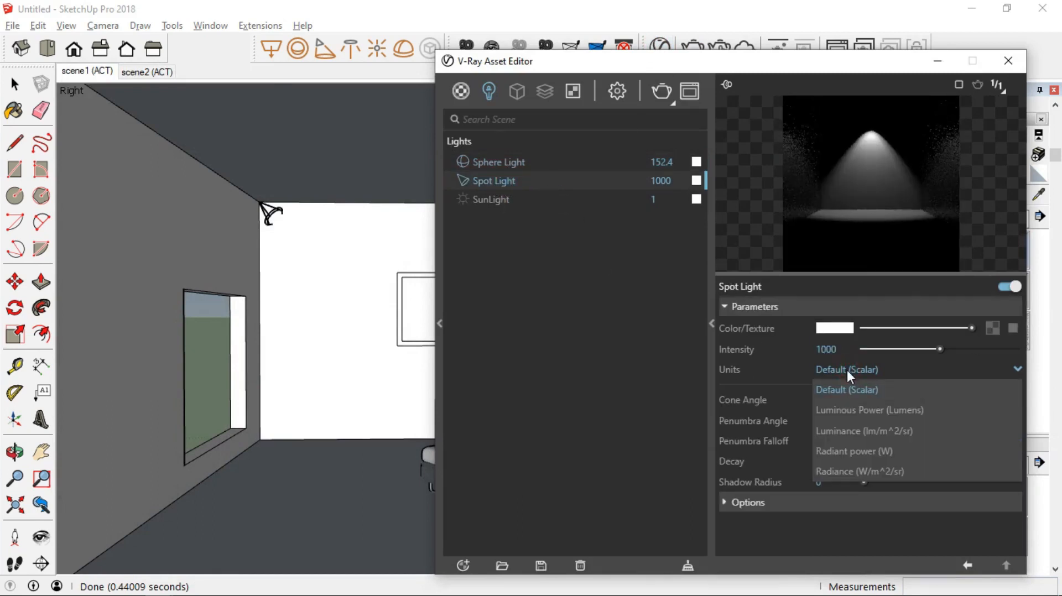
left_click(838, 452)
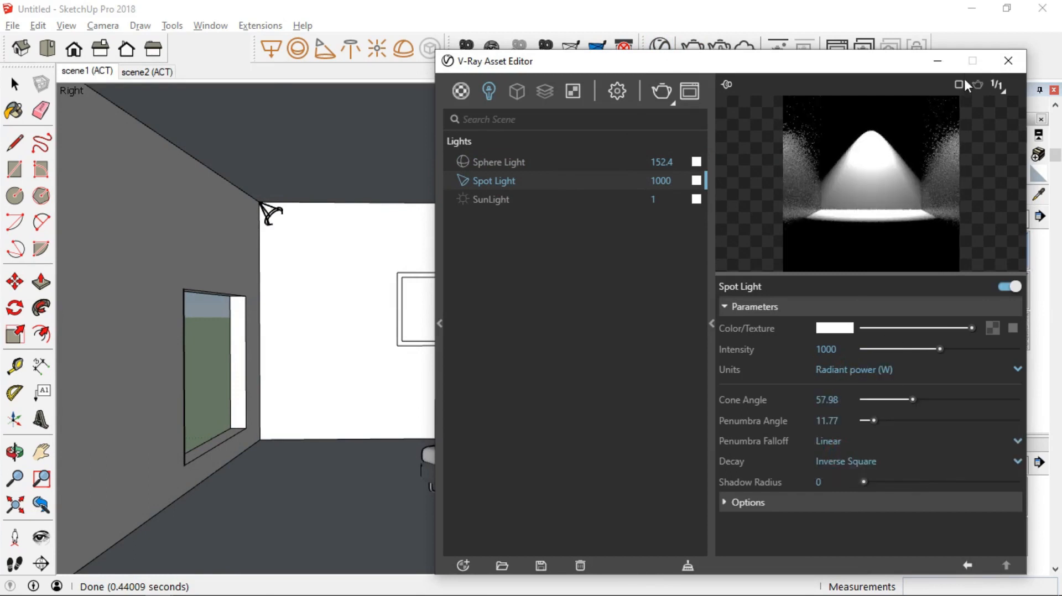
left_click(657, 92)
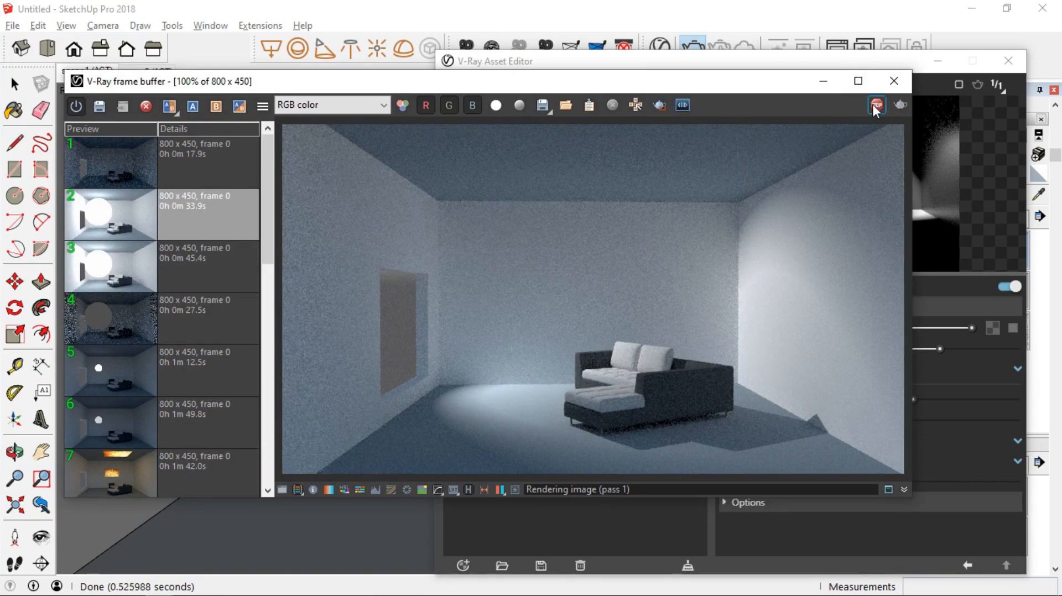
left_click(824, 83)
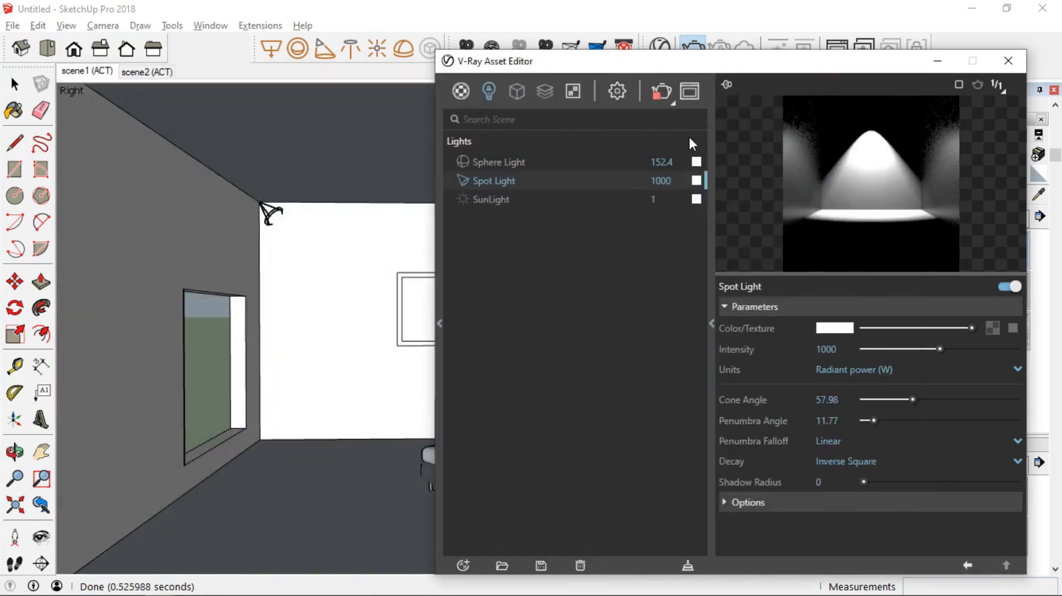
Narrow the Spot Light's cone angle to about 37.72 and set its penumbra angle to 0.
scroll(271, 215, "up", 5)
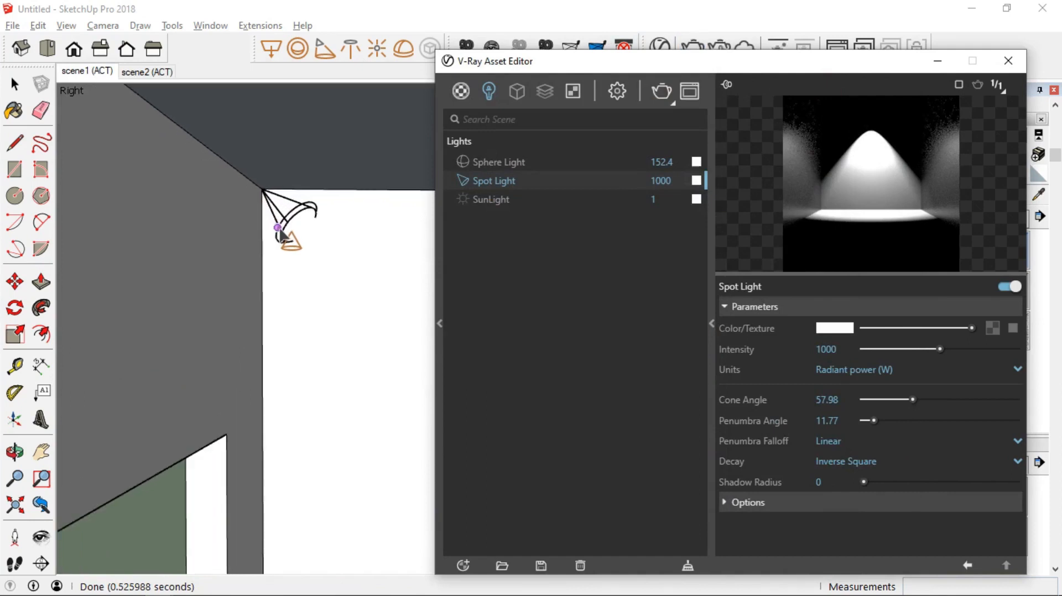
scroll(282, 235, "up", 3)
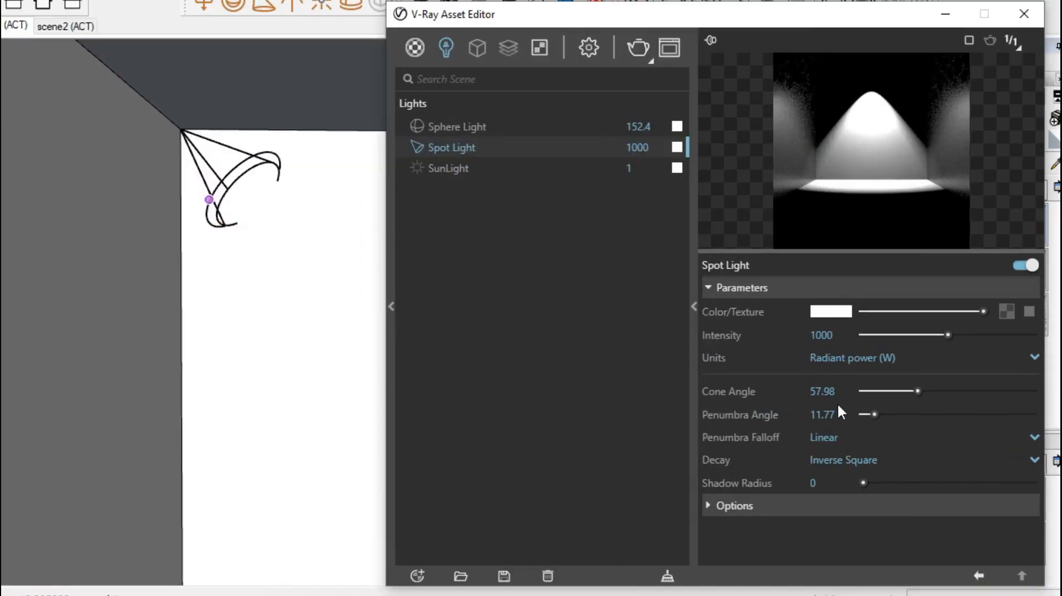
left_click_drag(917, 391, 991, 385)
mouse_move(995, 389)
left_mouse_down()
mouse_move(898, 389)
mouse_move(876, 415)
mouse_move(918, 414)
mouse_move(834, 413)
left_mouse_up()
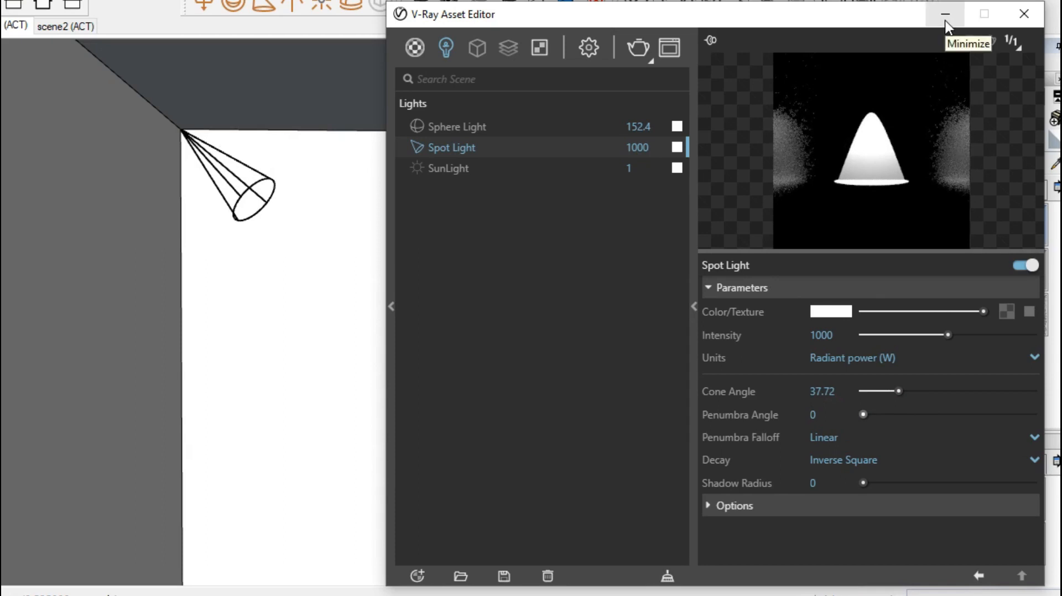
Reframe the view to show the whole room, render it with the narrow Spot Light beam, and stop the rendering early.
left_click(8, 29)
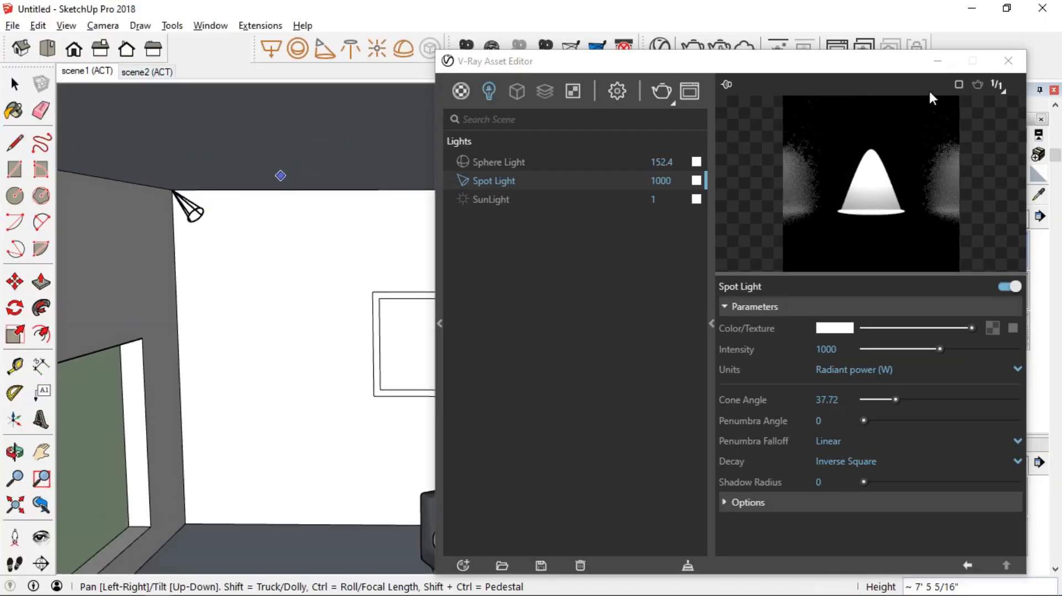
left_click(945, 15)
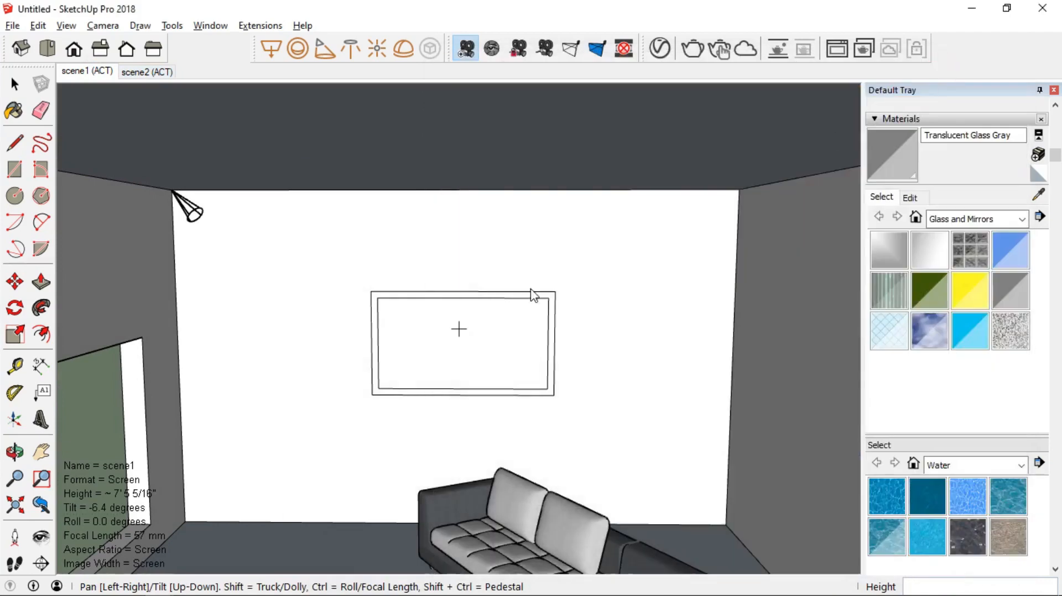
scroll(531, 293, "down", 2)
left_click(15, 84)
middle_click_drag(522, 356, 521, 301, "shift")
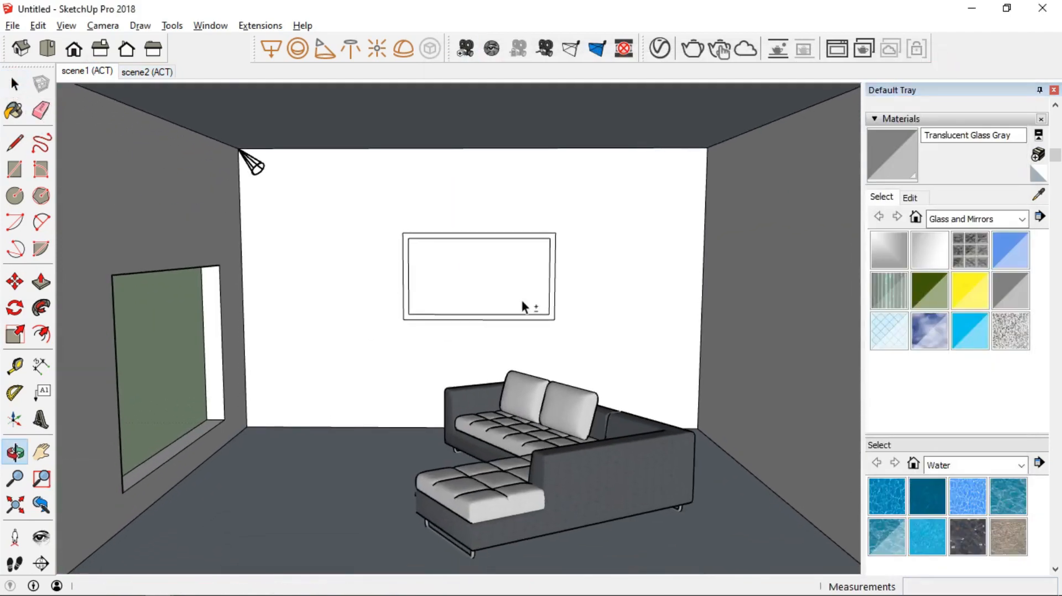
scroll(523, 302, "down", 1)
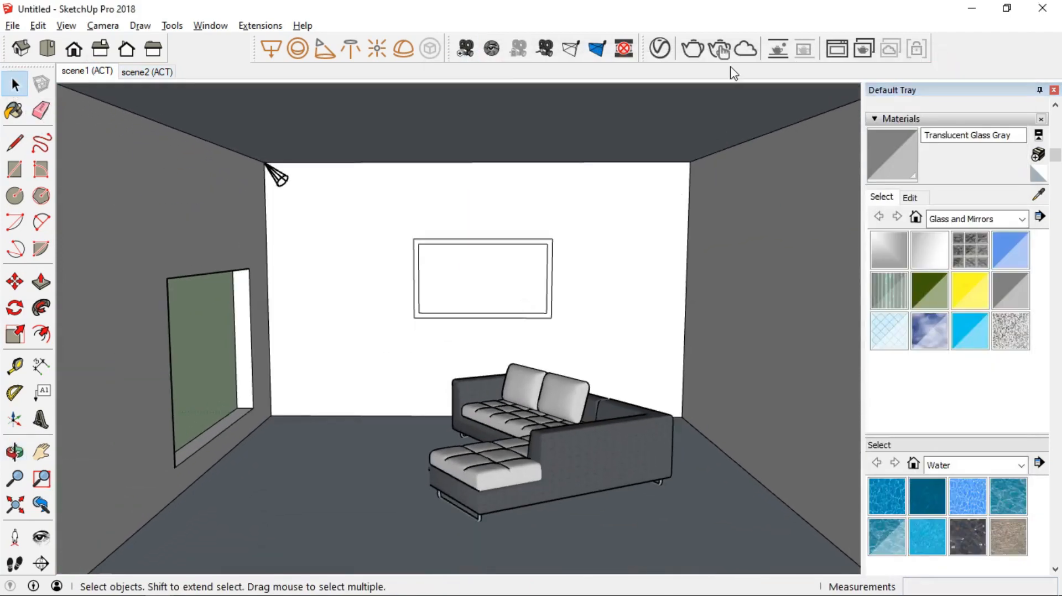
left_click(693, 49)
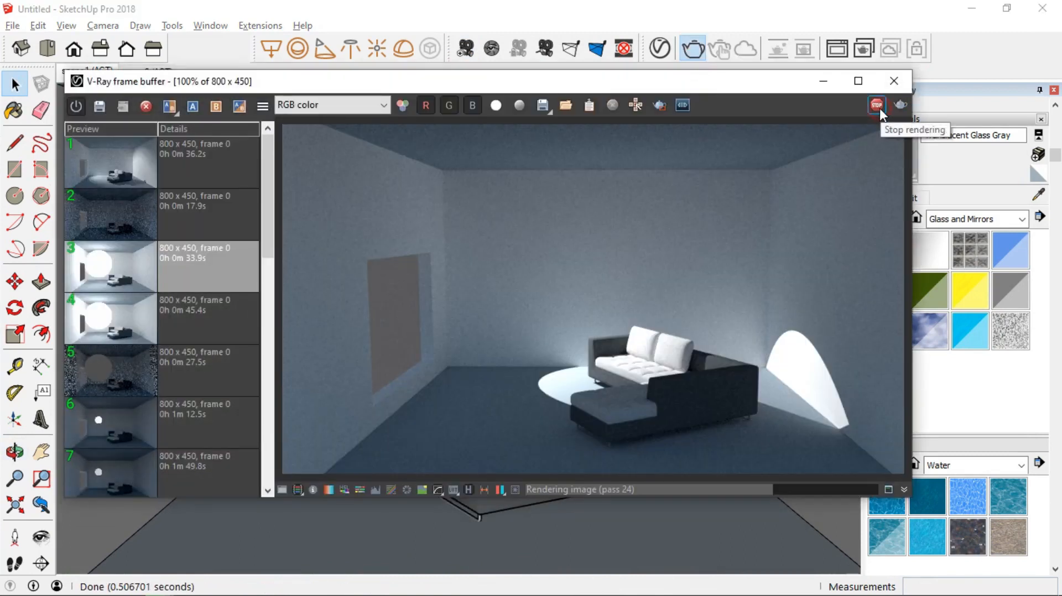
left_click(879, 107)
left_click(819, 83)
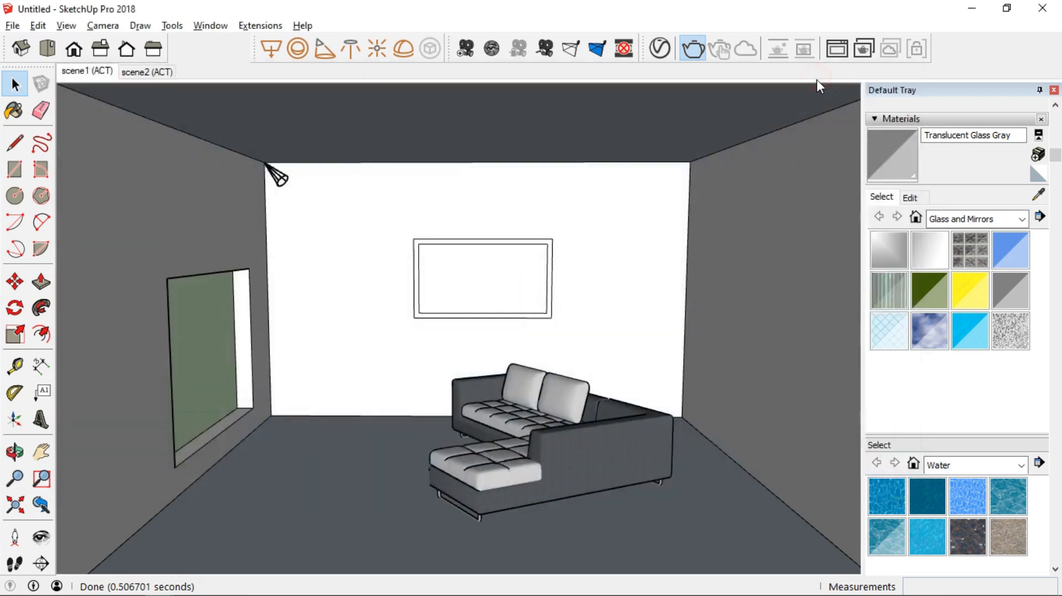
Raise the Spot Light's intensity to about 1308.7, its cone angle to about 39.56 and its penumbra angle to about 20.23.
left_click(659, 49)
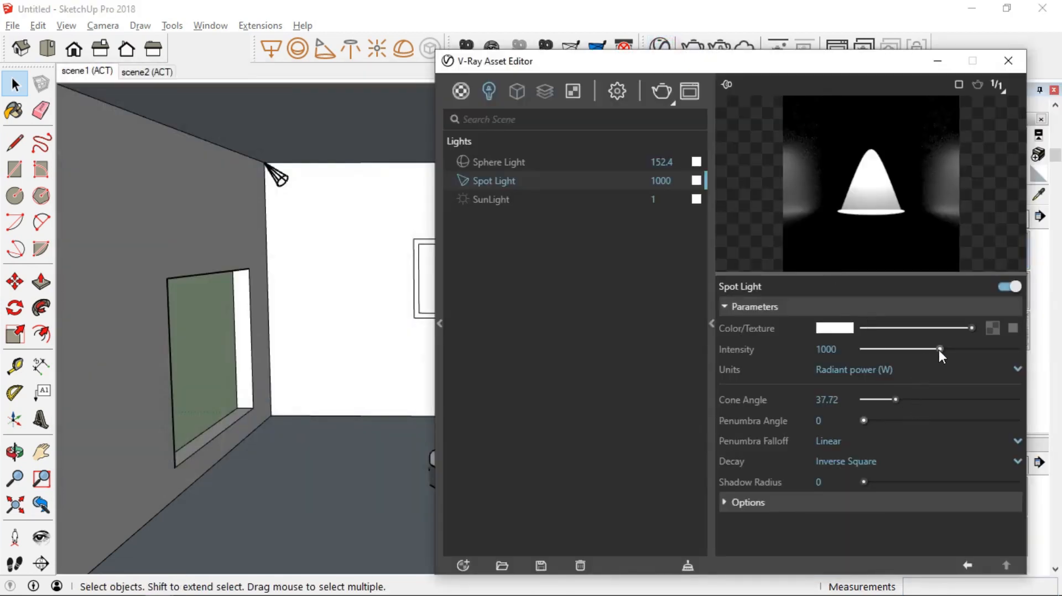
left_click_drag(940, 349, 964, 349)
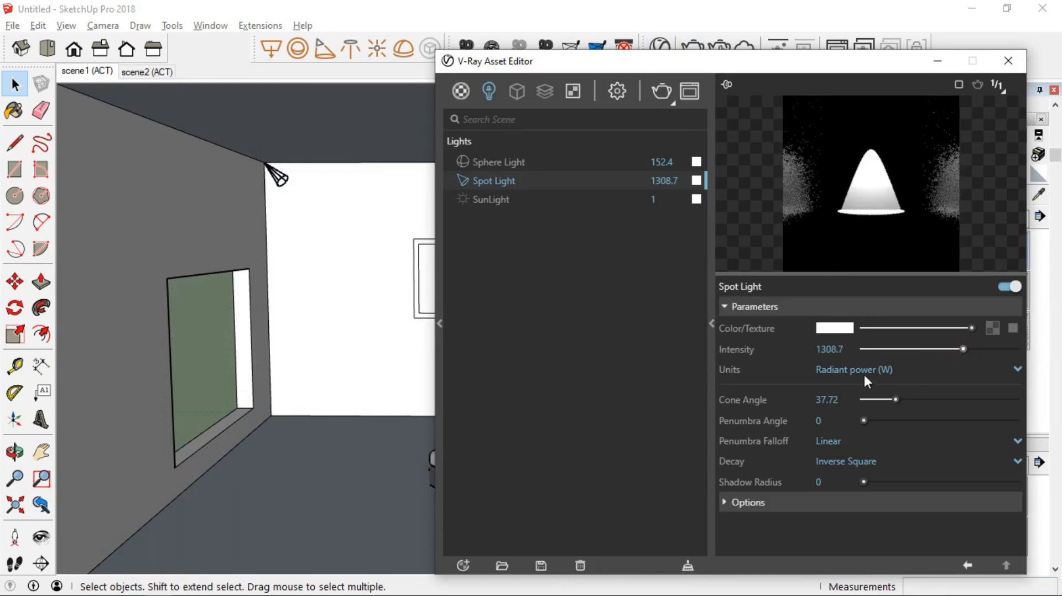
left_click_drag(898, 397, 882, 420)
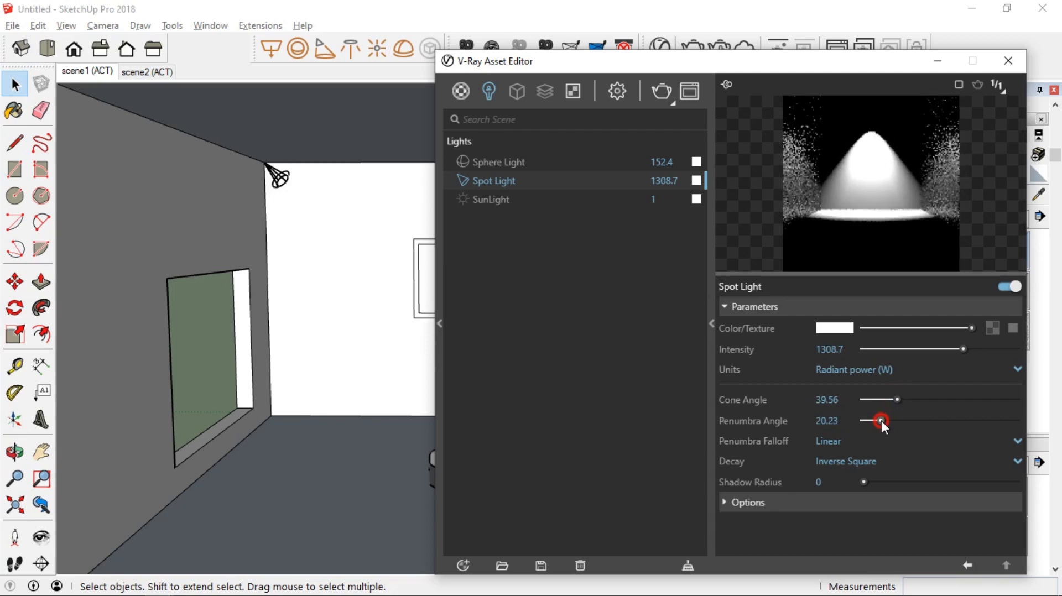
Set the Spot Light's penumbra falloff to Smooth Cubic and its shadow radius to 0.
left_click(829, 440)
left_click(842, 483)
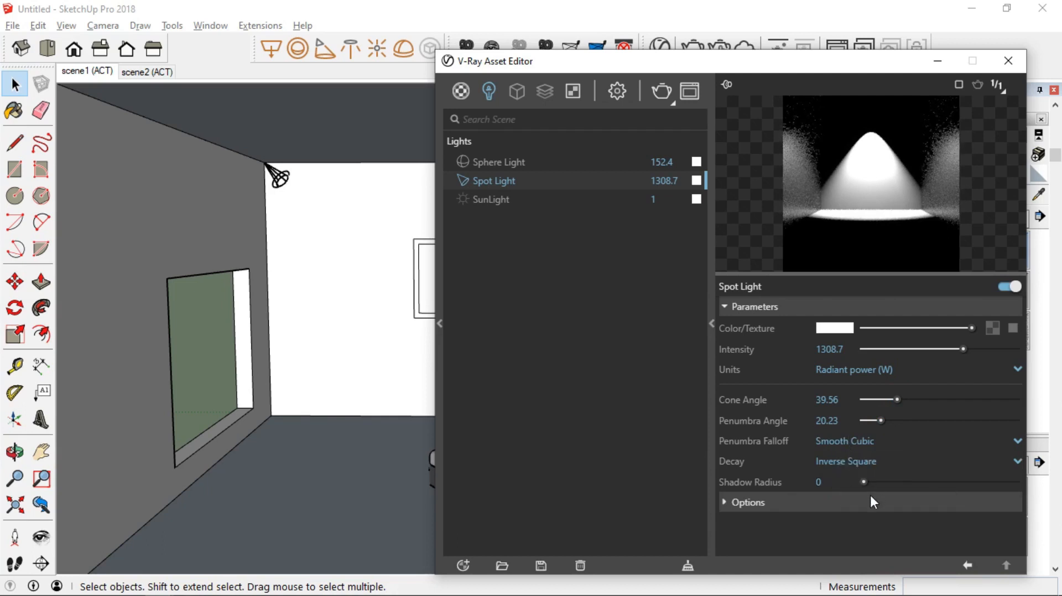
mouse_move(866, 481)
left_mouse_down()
mouse_move(912, 479)
mouse_move(858, 482)
left_mouse_up()
Examine the Spot Light's shadow, diffuse, specular and caustic photon options and its units list, keeping Radiant power (W).
left_click(731, 502)
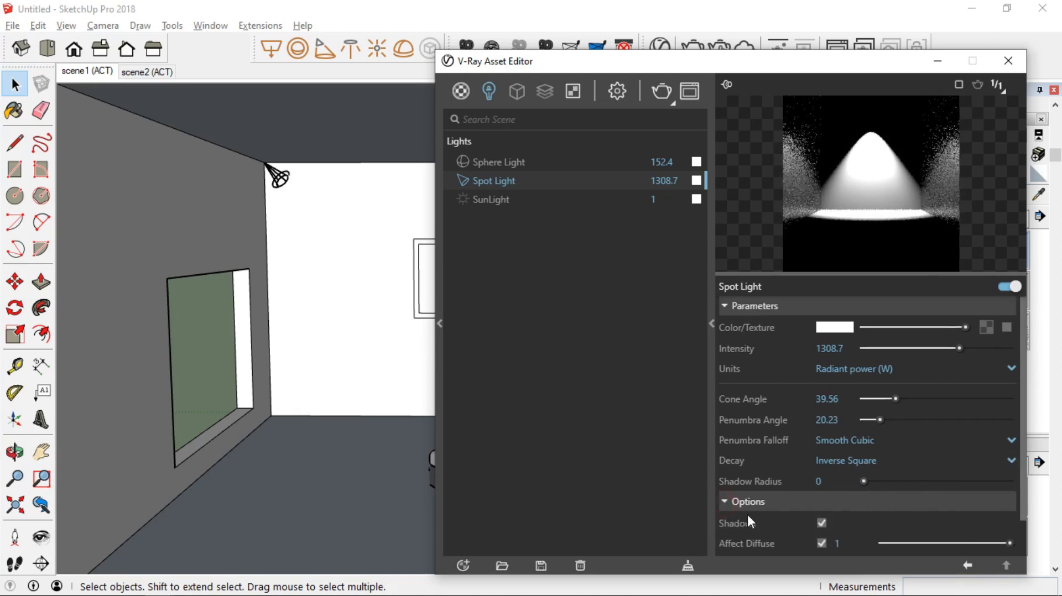
scroll(748, 516, "down", 1)
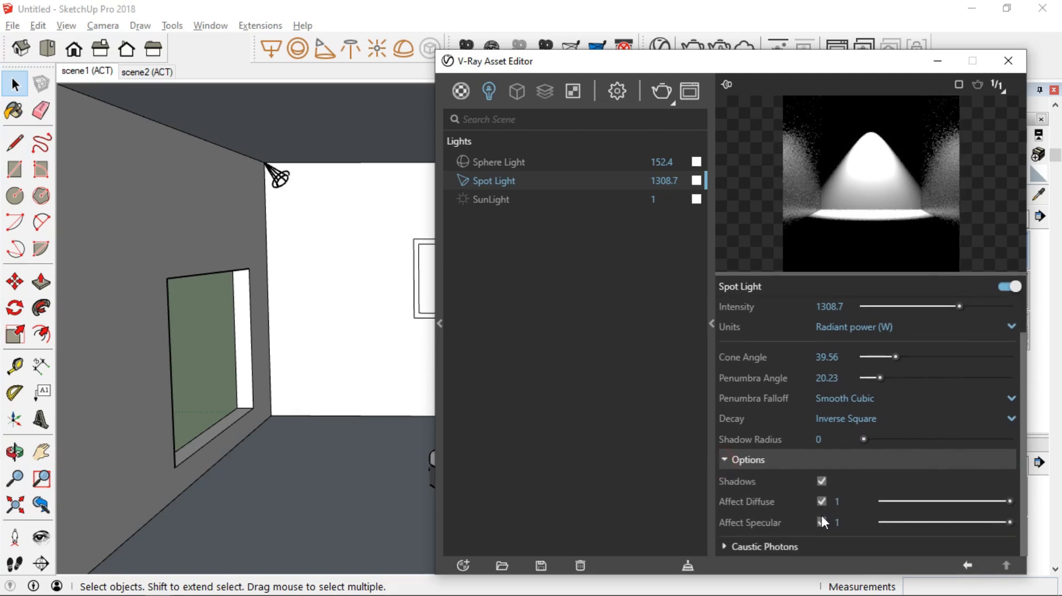
left_click(725, 549)
scroll(792, 517, "down", 1)
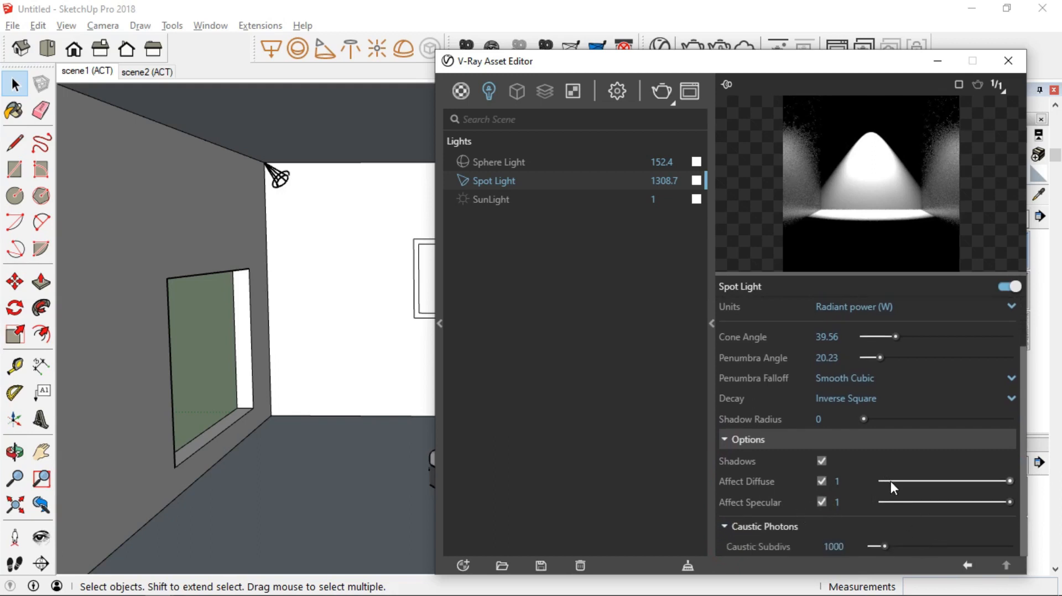
scroll(891, 482, "up", 2)
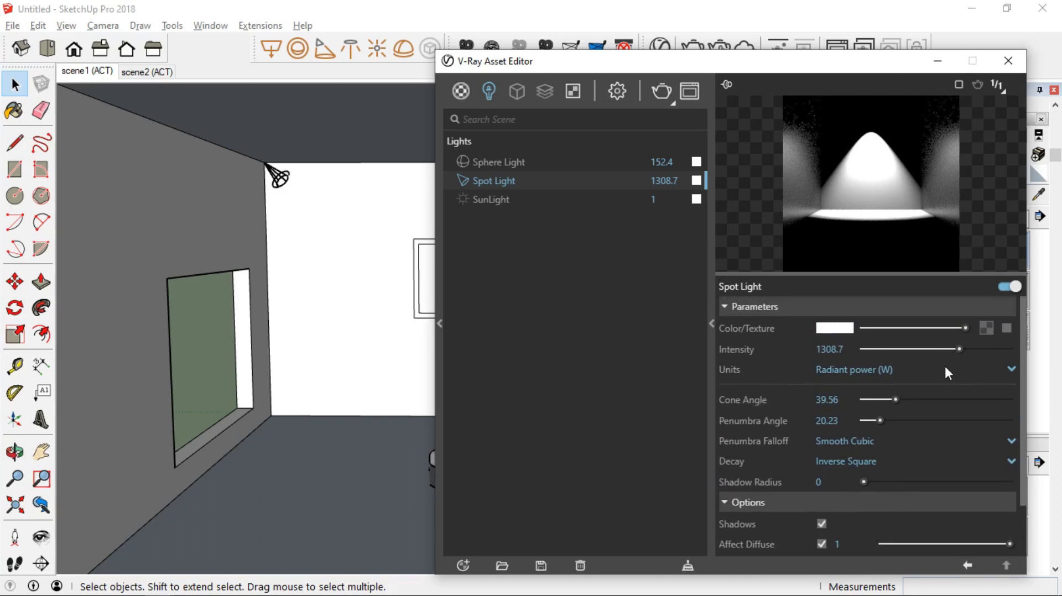
left_click(945, 369)
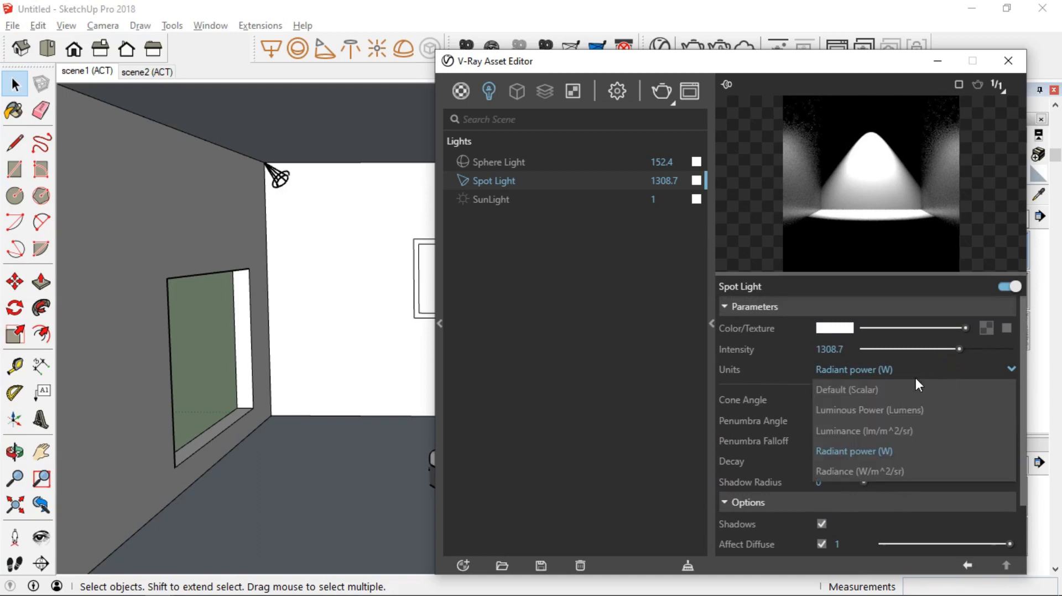
left_click(881, 450)
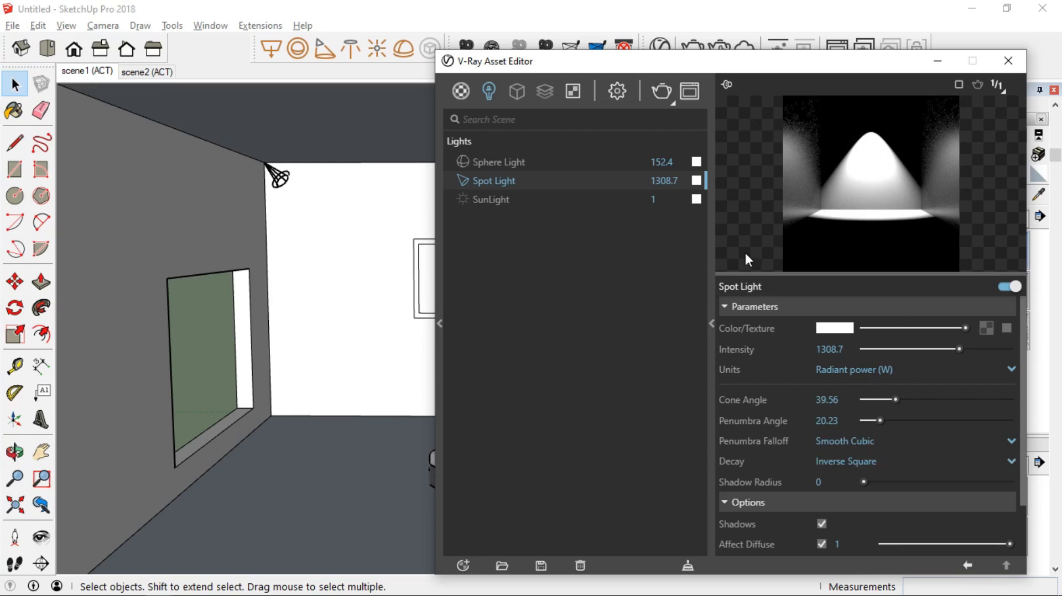
Render the room with the softened Spot Light, stop the rendering, and minimize the frame buffer and the V-Ray Asset Editor.
left_click(658, 92)
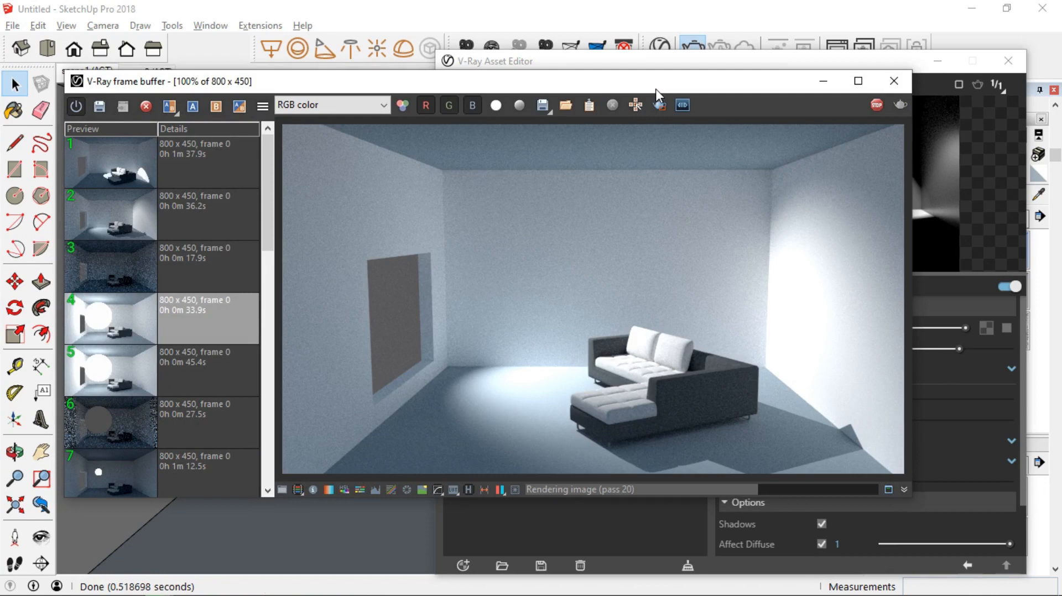
left_click(882, 107)
left_click(824, 82)
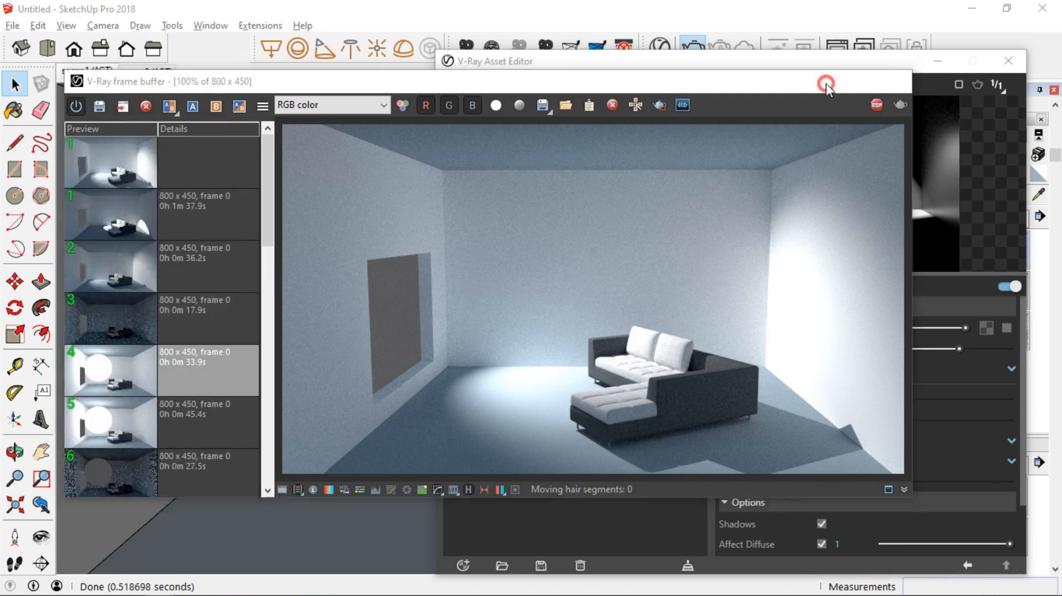
left_click(938, 61)
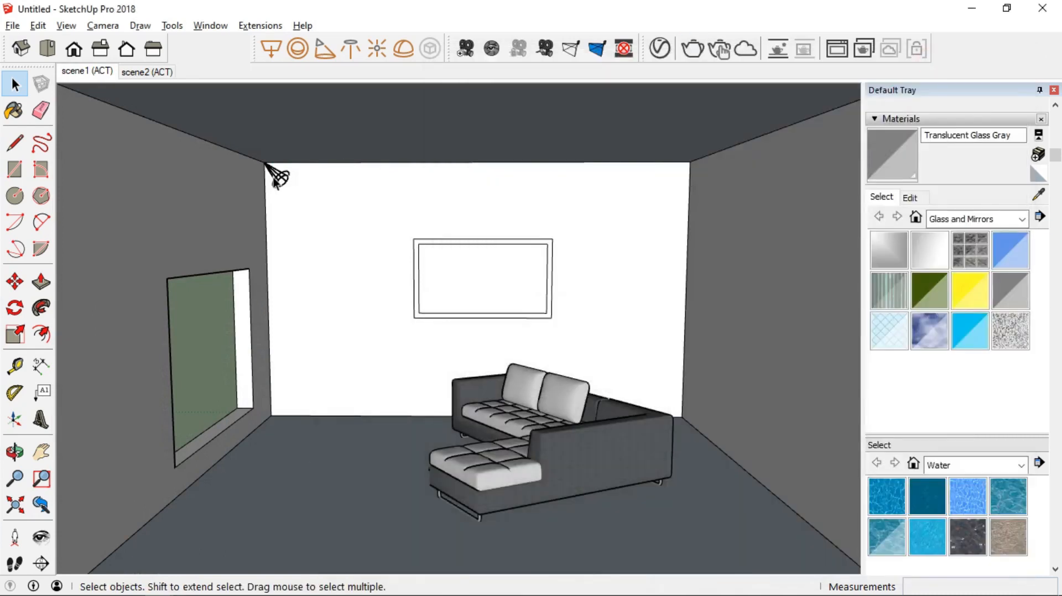
Delete the Spot Light in the ceiling corner and place a new one beside the frame on the back wall.
key("Delete")
left_click(320, 53)
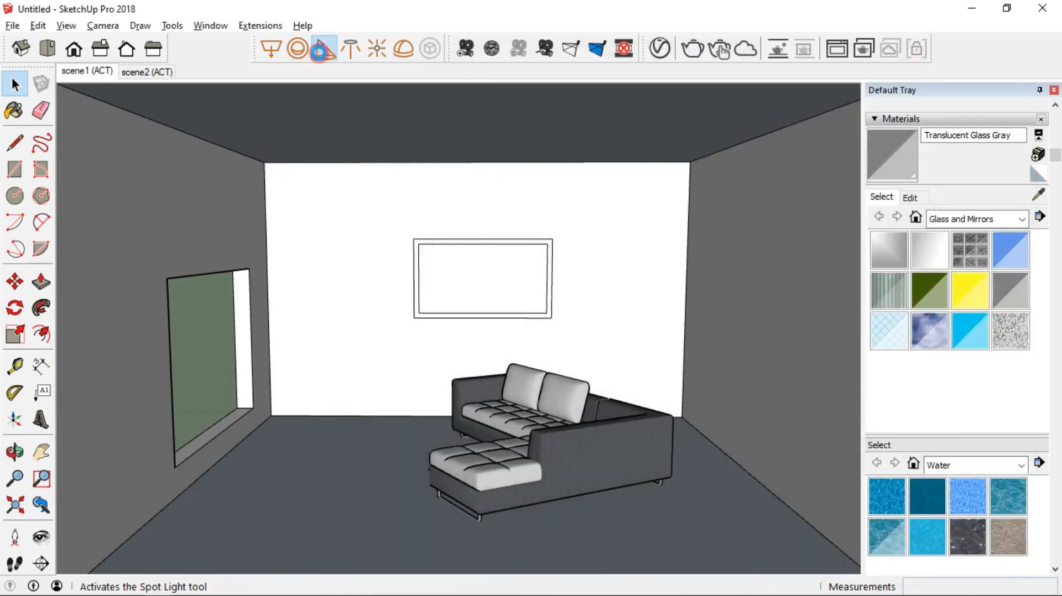
left_click(356, 245)
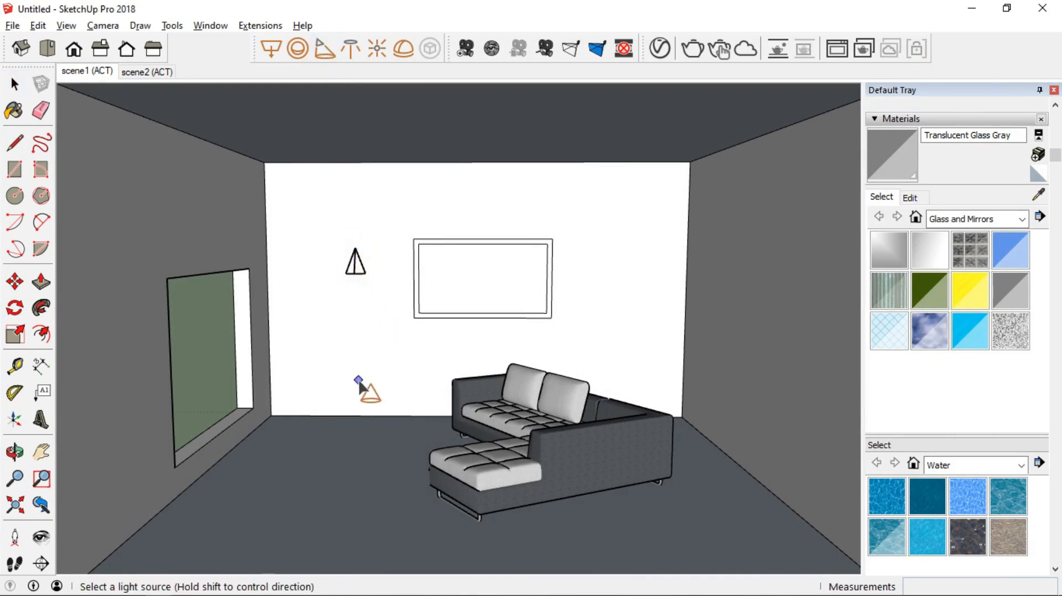
Draw a vertical line rising from the floor between the window and the sofa, like a lamp pole.
key("r")
key("l")
left_click(351, 482)
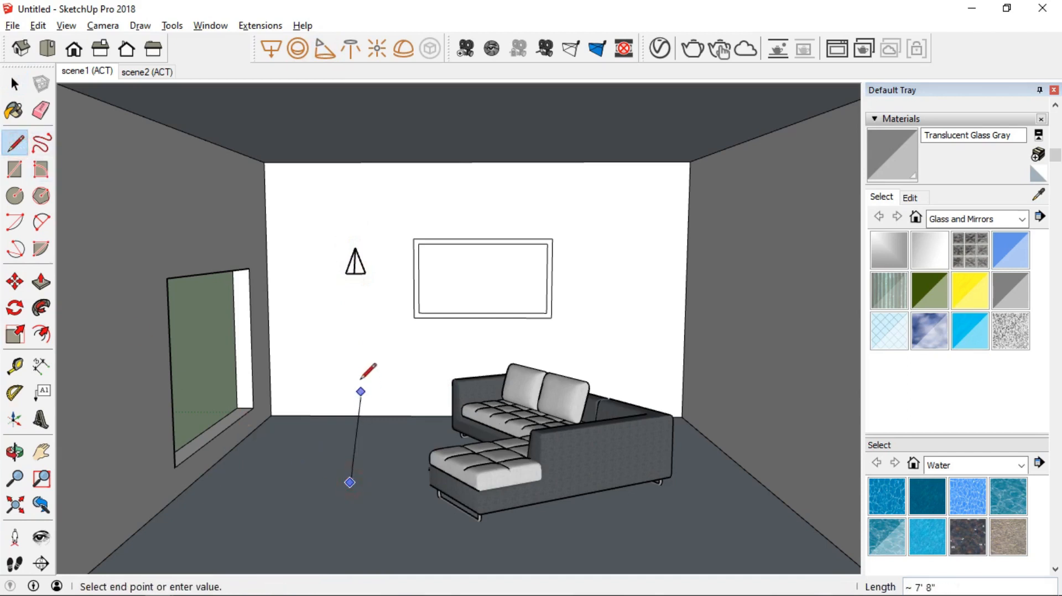
left_click(347, 341)
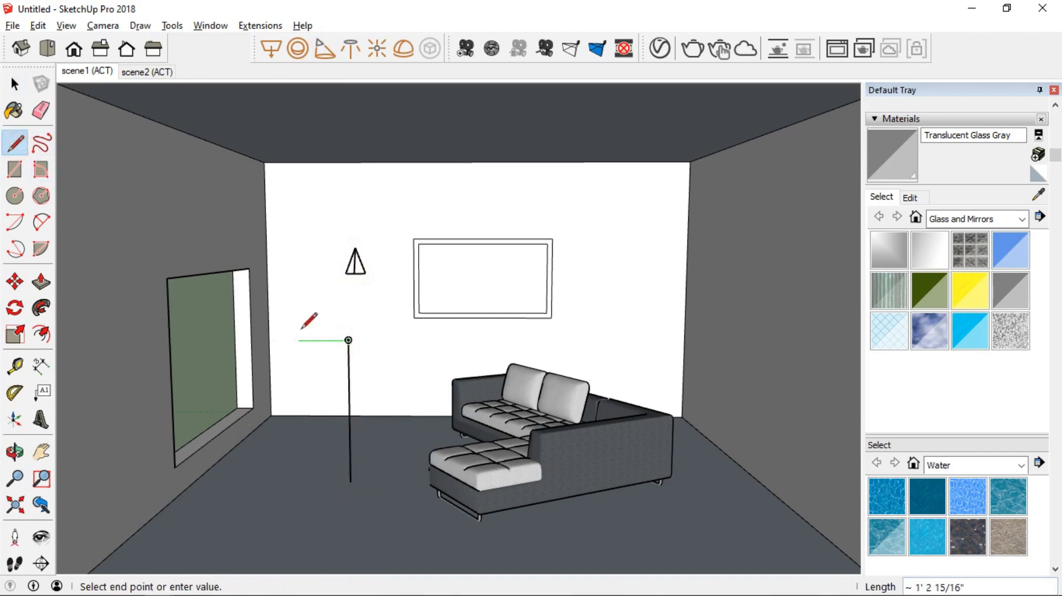
key("Escape")
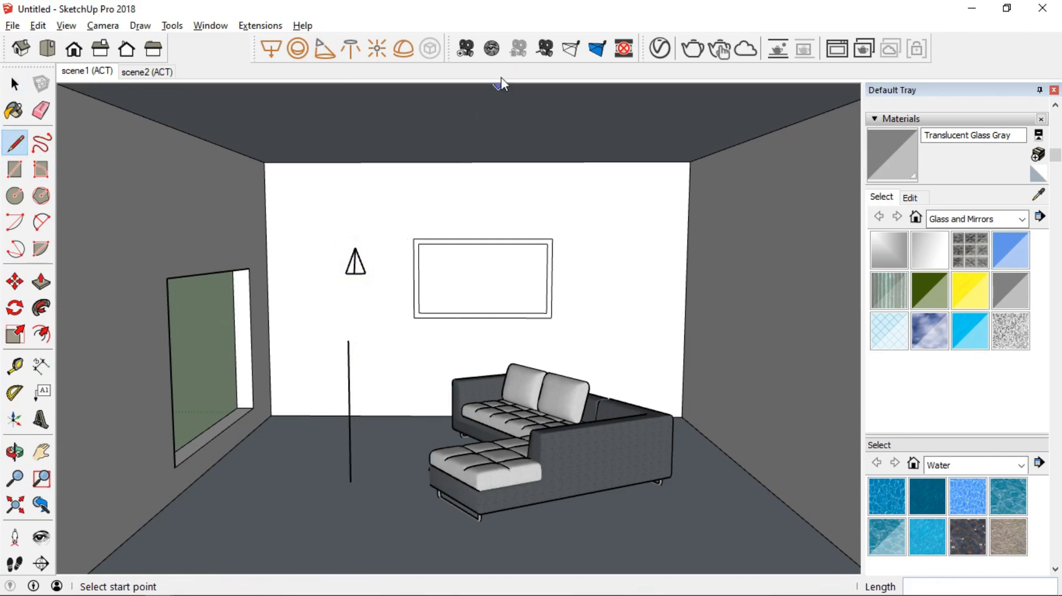
Place a Spot Light at the upper end of the vertical line, aimed at the sofa with a narrow cone and custom penumbra.
left_click(323, 49)
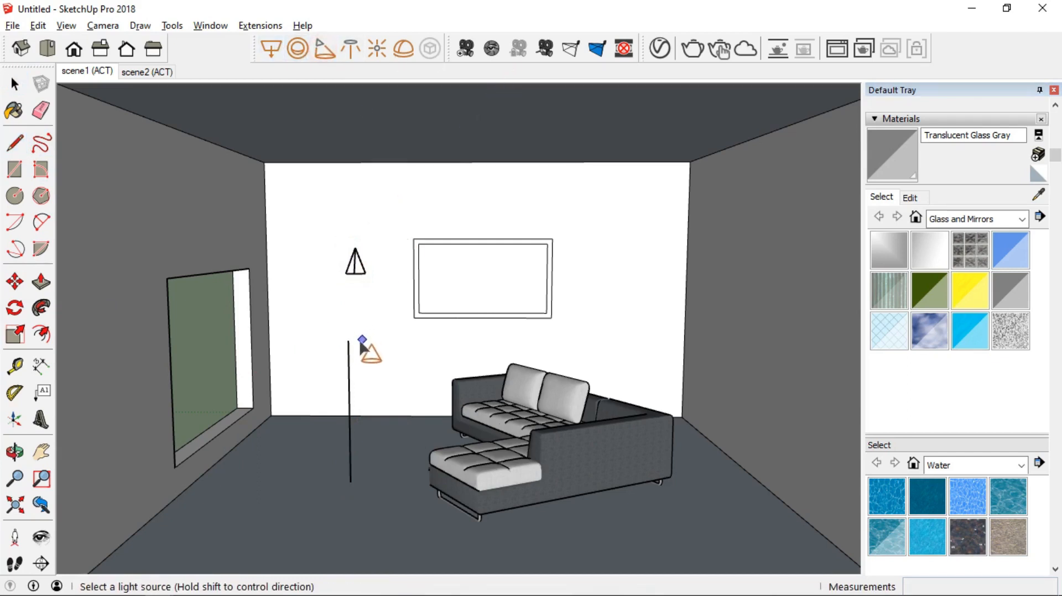
left_click(348, 341, "shift")
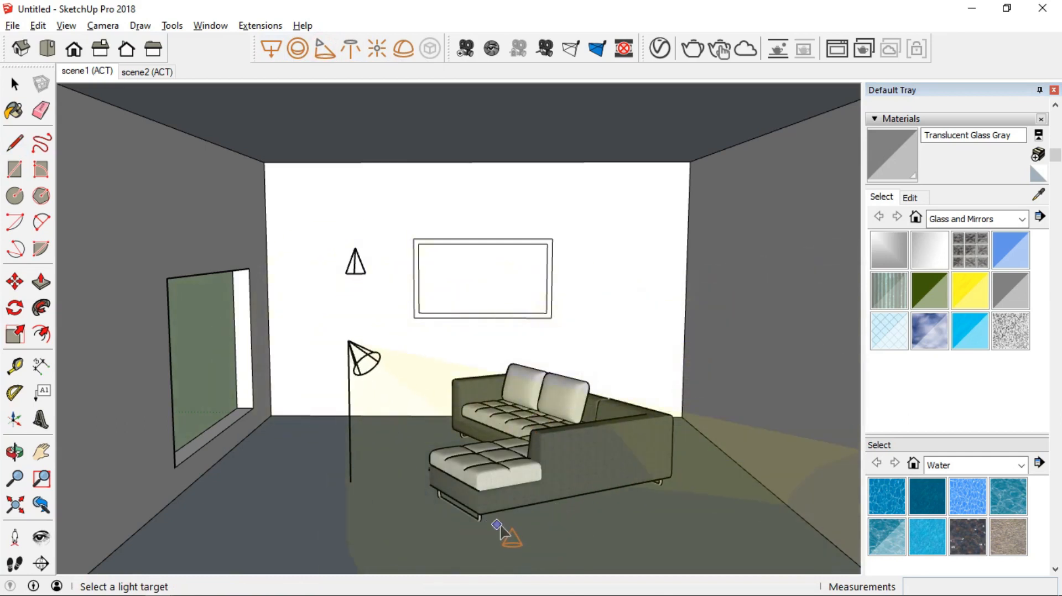
left_click(497, 532)
left_click(491, 527)
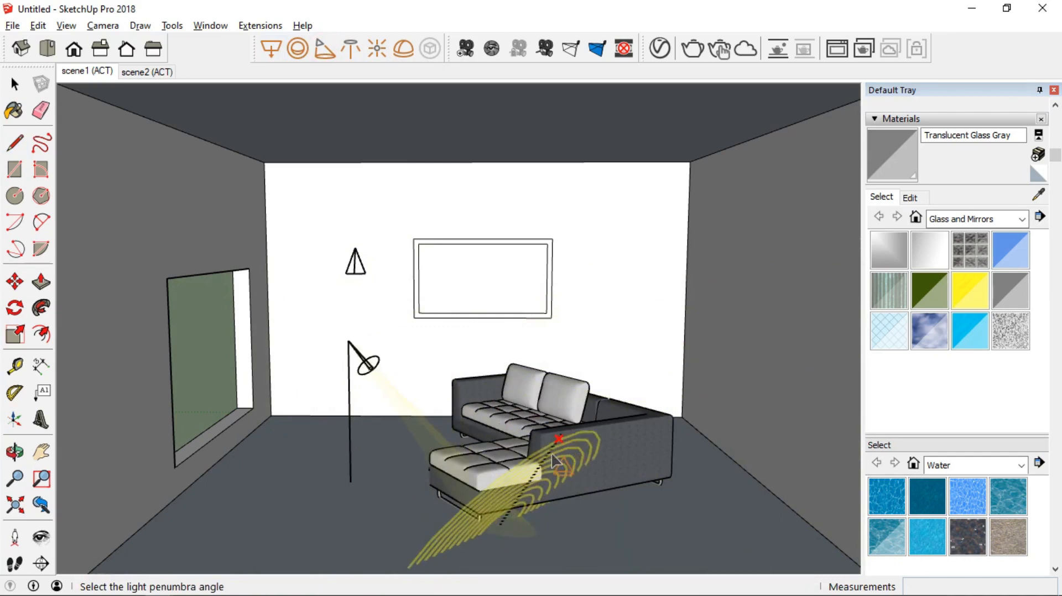
left_click(534, 489)
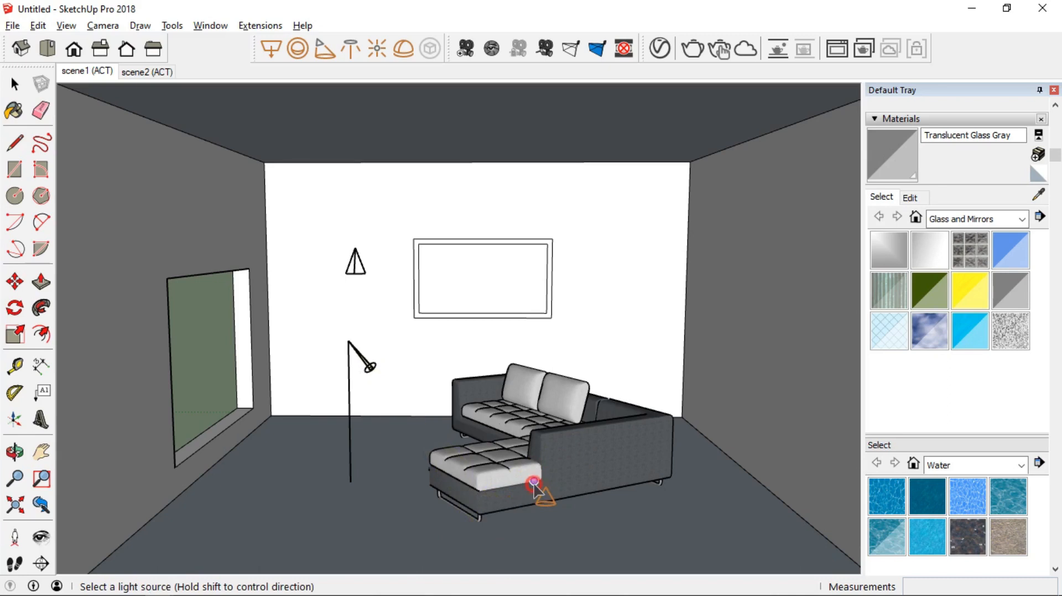
Delete the vertical line below the aimed Spot Light.
scroll(356, 366, "up", 3)
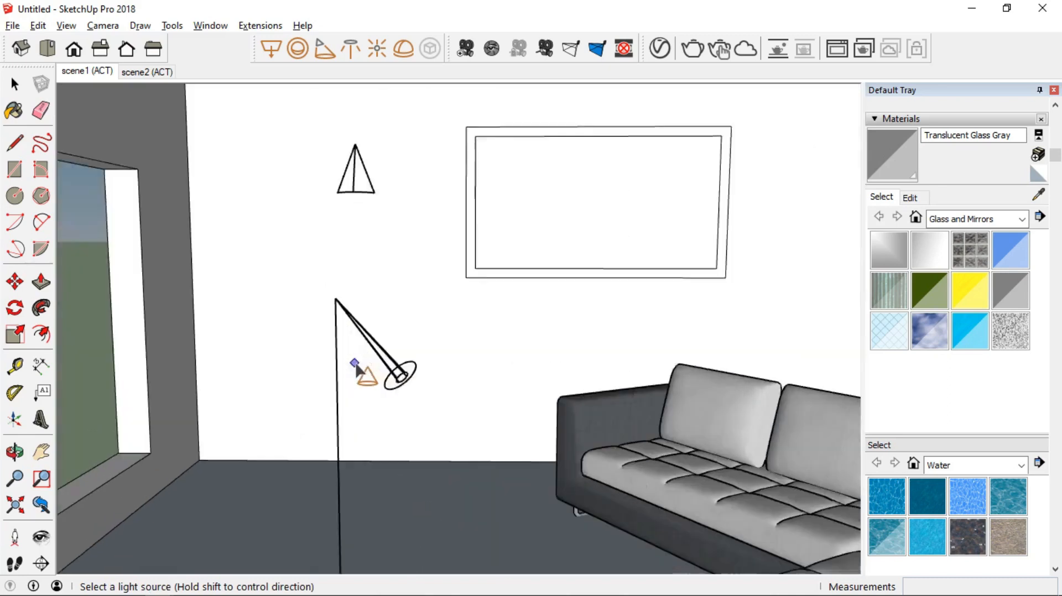
middle_click_drag(356, 370, 431, 403)
scroll(431, 402, "down", 5)
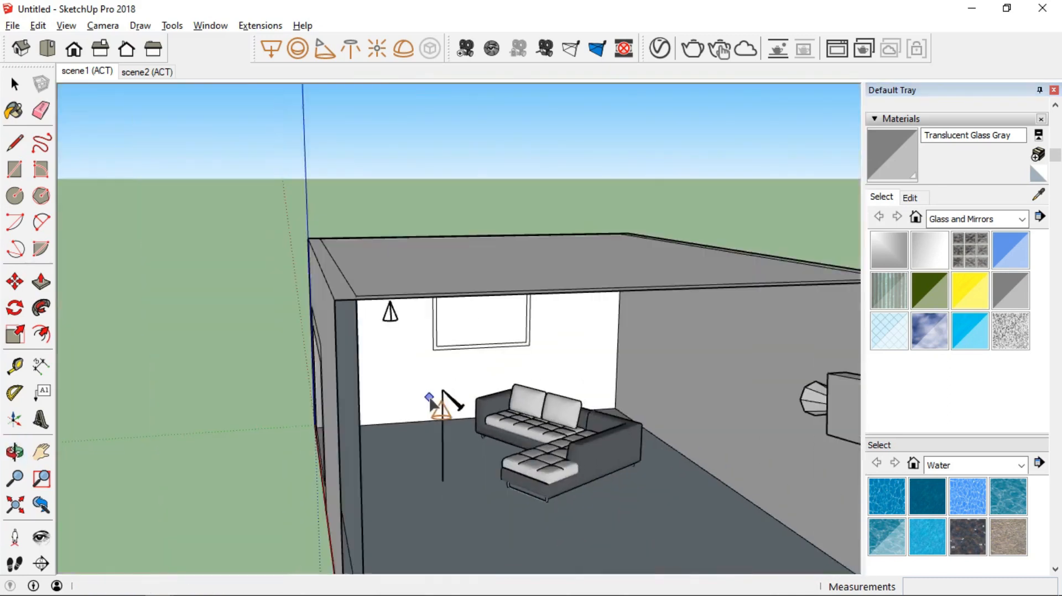
key("space")
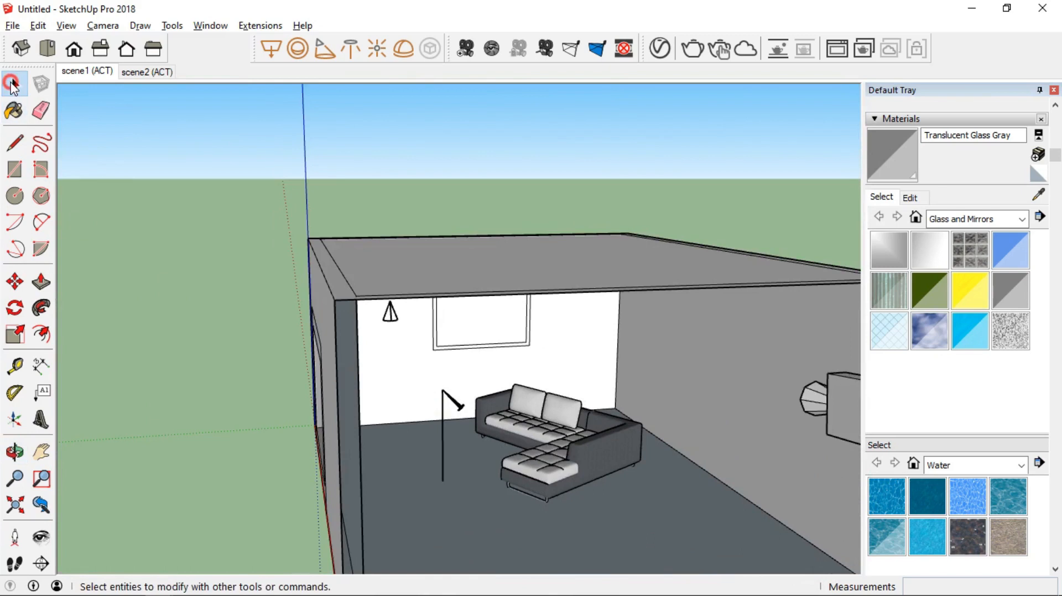
left_click(443, 453)
key("Delete")
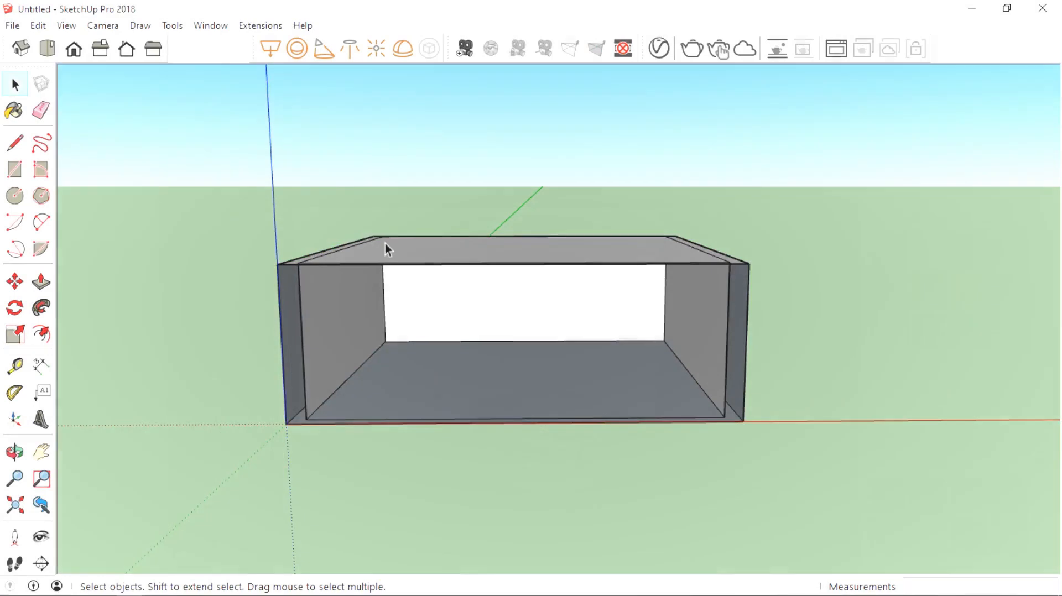
Start an IES Light in the empty room and browse the ies-lights-pack folder for a profile.
scroll(460, 289, "up", 5)
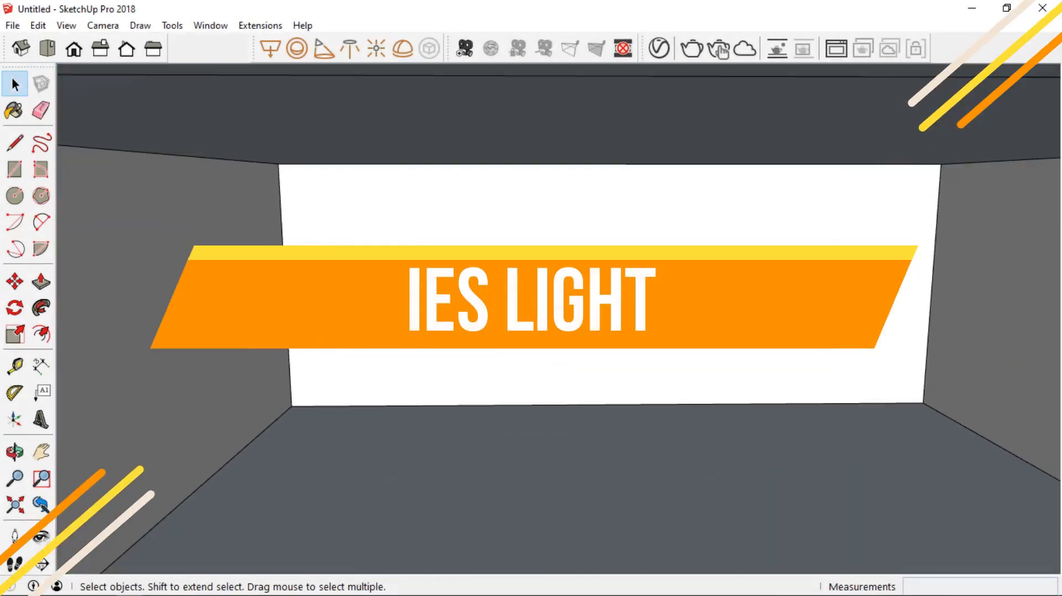
middle_click_drag(459, 290, 440, 270, "shift")
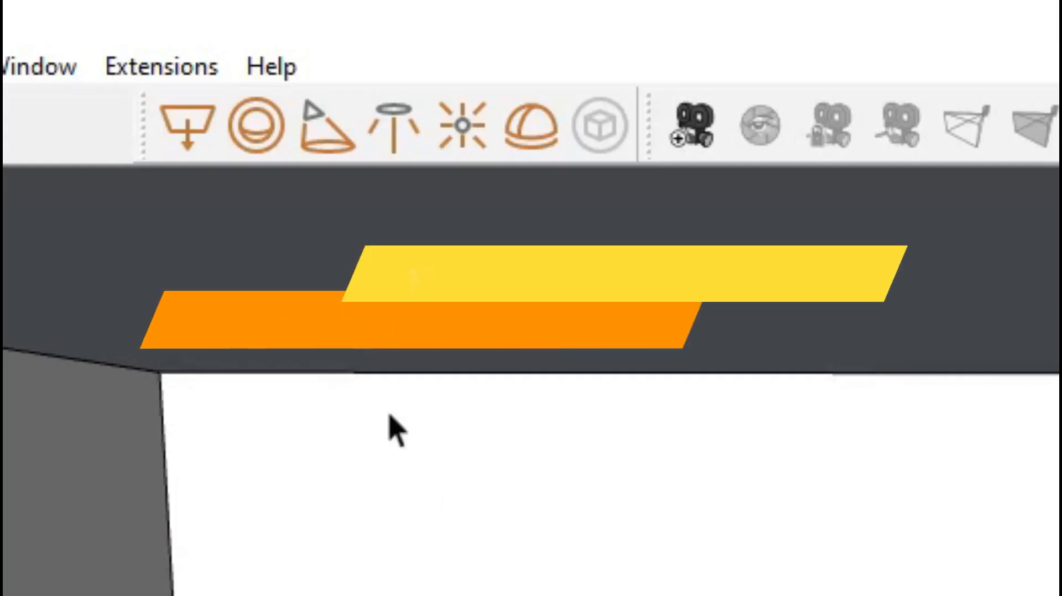
left_click(382, 131)
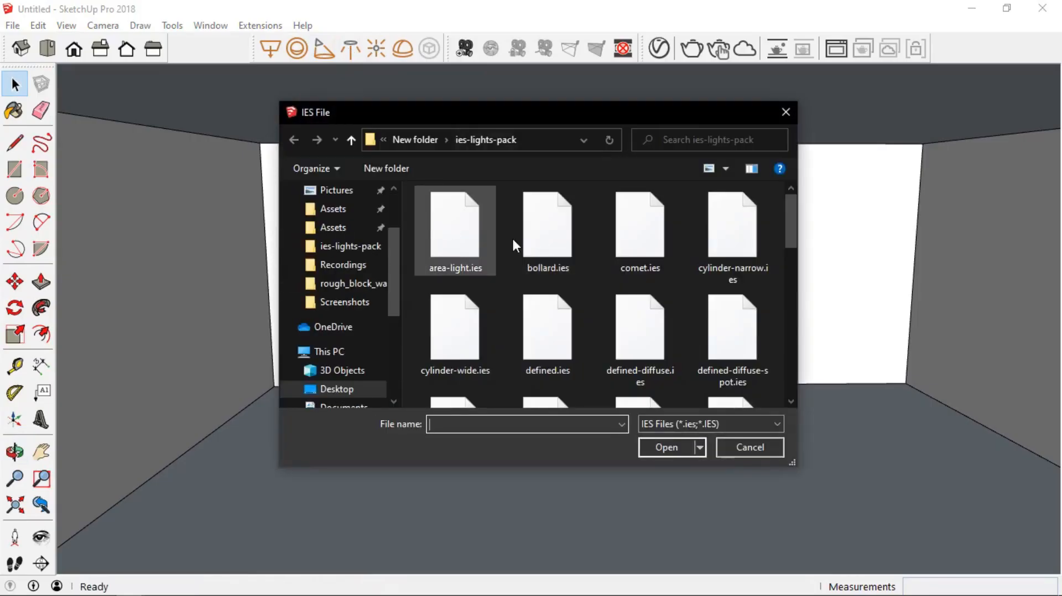
scroll(531, 254, "down", 5)
scroll(552, 269, "up", 5)
Switch to Google Chrome, search for "ies light download" and look through the IES Lights Pack page for its free download.
key("alt+Tab")
key("alt+Tab")
key("Tab")
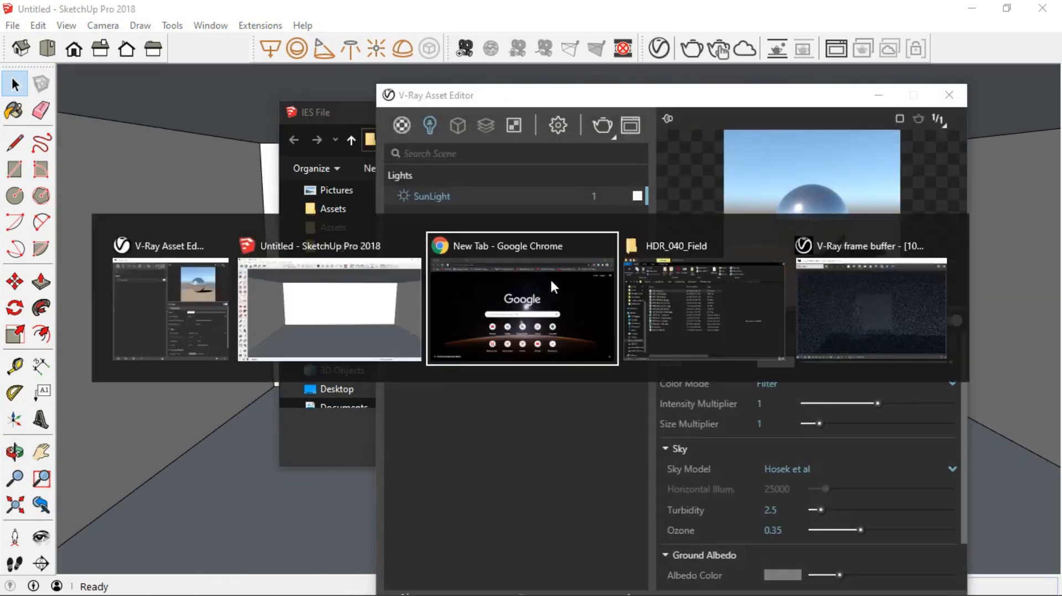
left_click(210, 38)
type("ies")
key("Right")
key("Return")
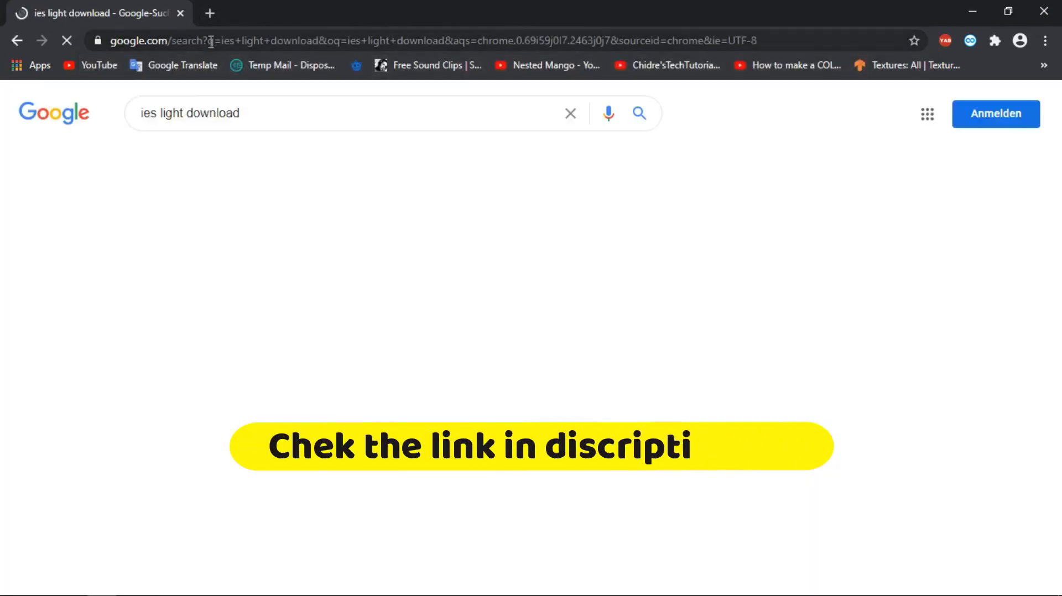
left_click(218, 237)
scroll(676, 363, "down", 15)
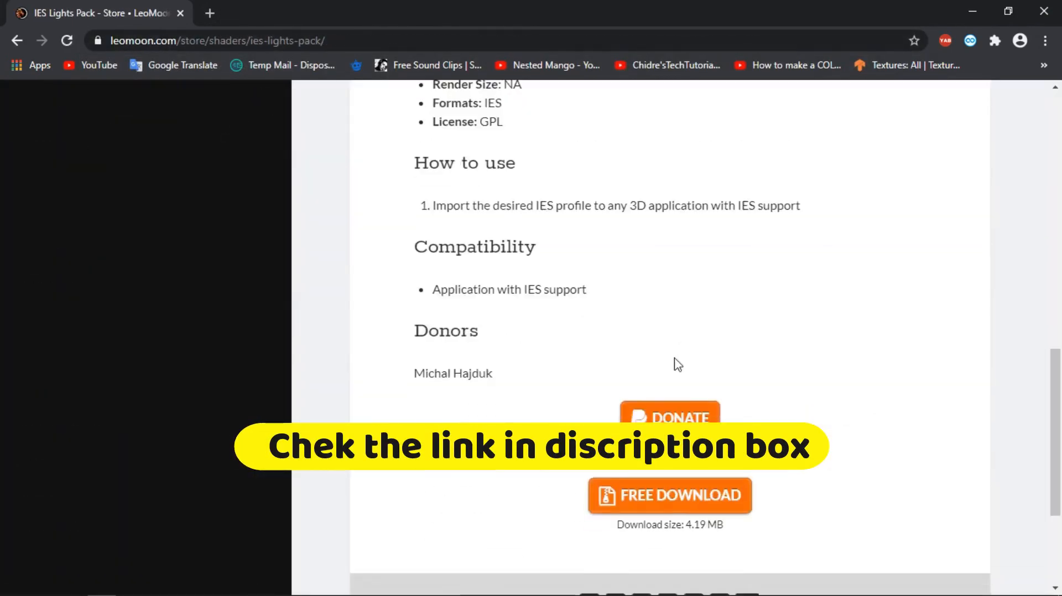
Switch back to SketchUp and minimize the V-Ray Asset Editor covering the IES file dialog.
key("alt+Tab")
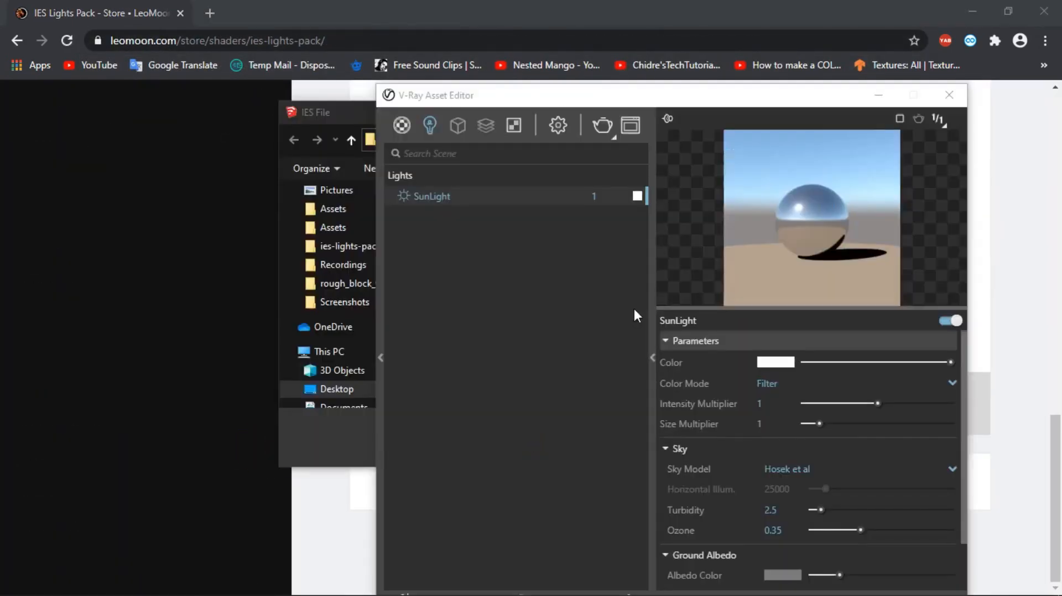
left_click(634, 309)
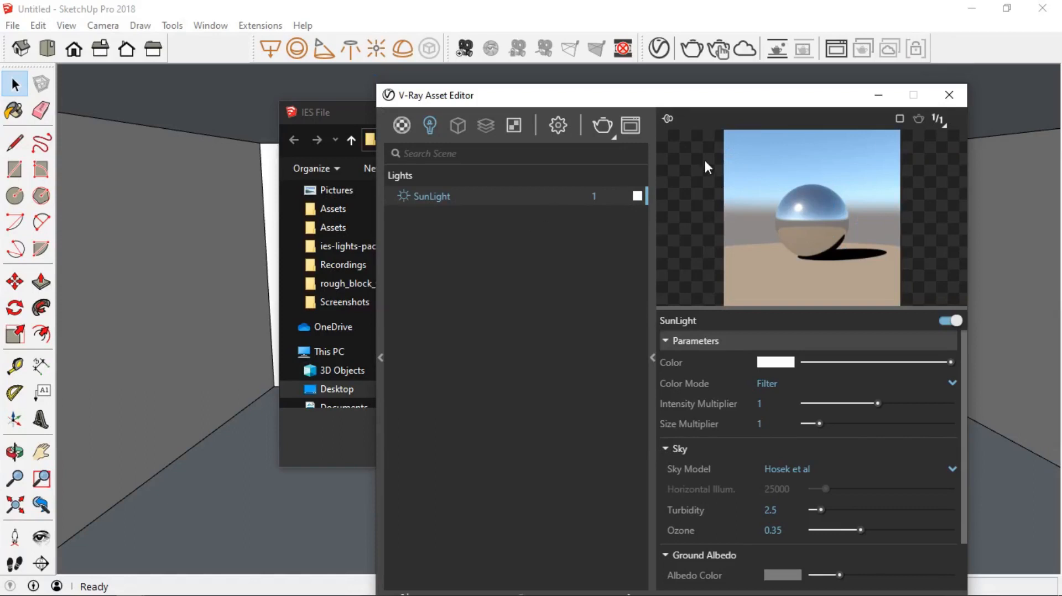
left_click(879, 95)
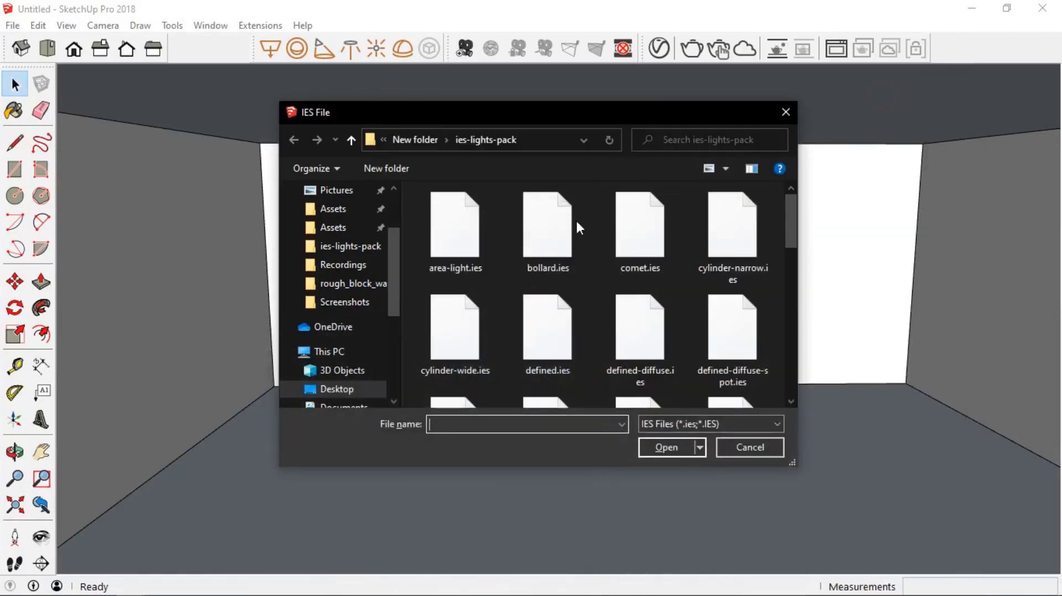
Load cylinder-wide.ies, place the IES Light on the room's back wall and run a brief test render.
double_click(473, 329)
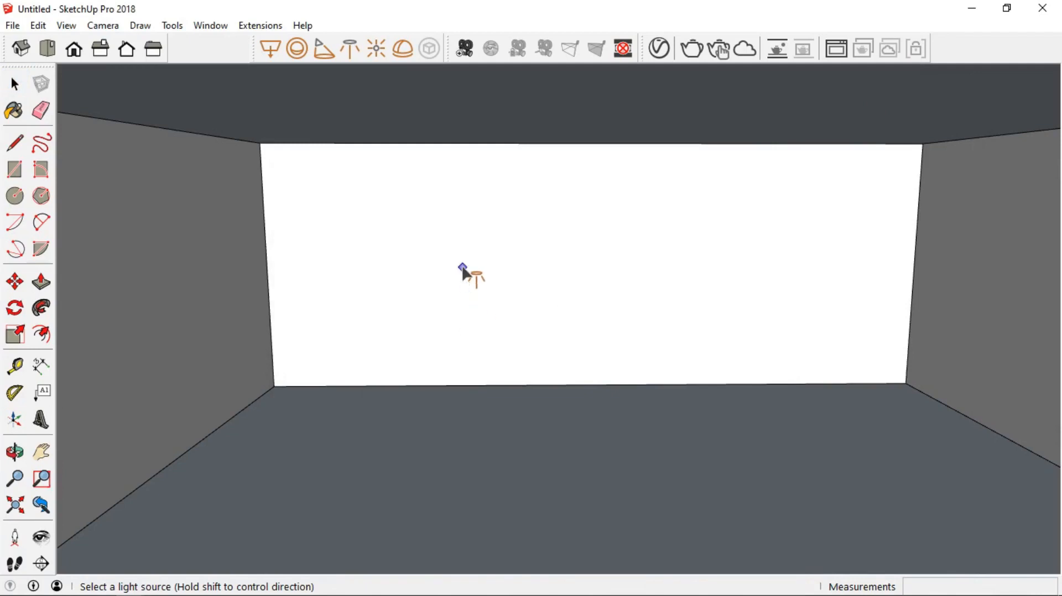
left_click(443, 217)
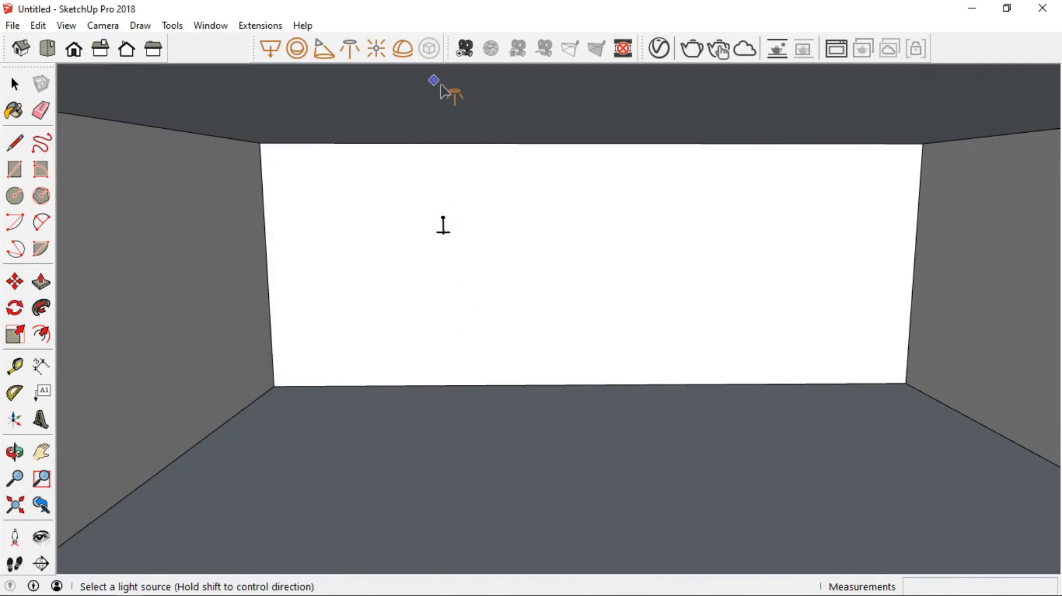
left_click(693, 50)
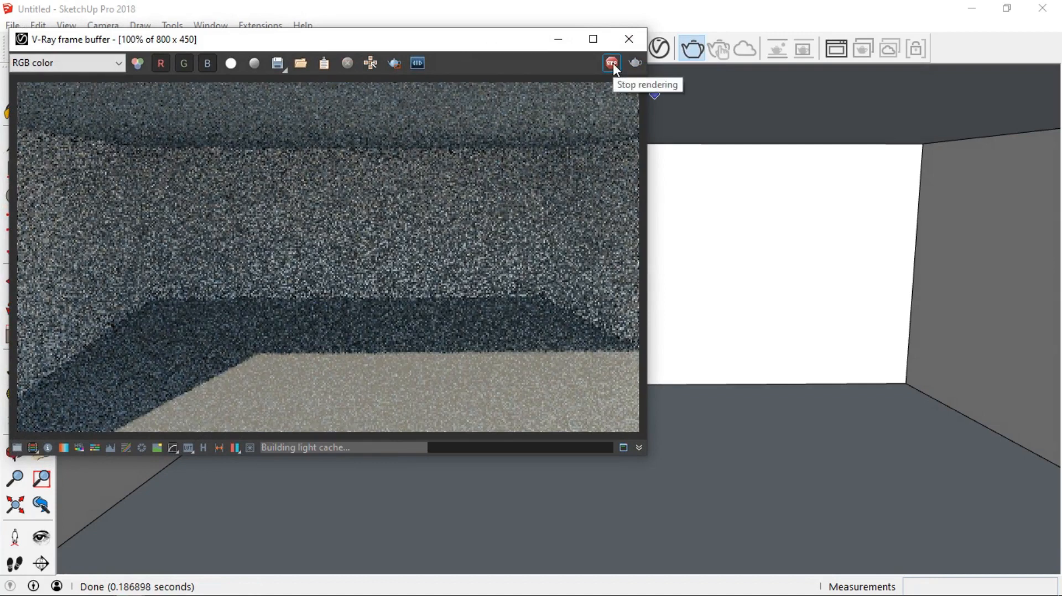
left_click(613, 64)
left_click(564, 40)
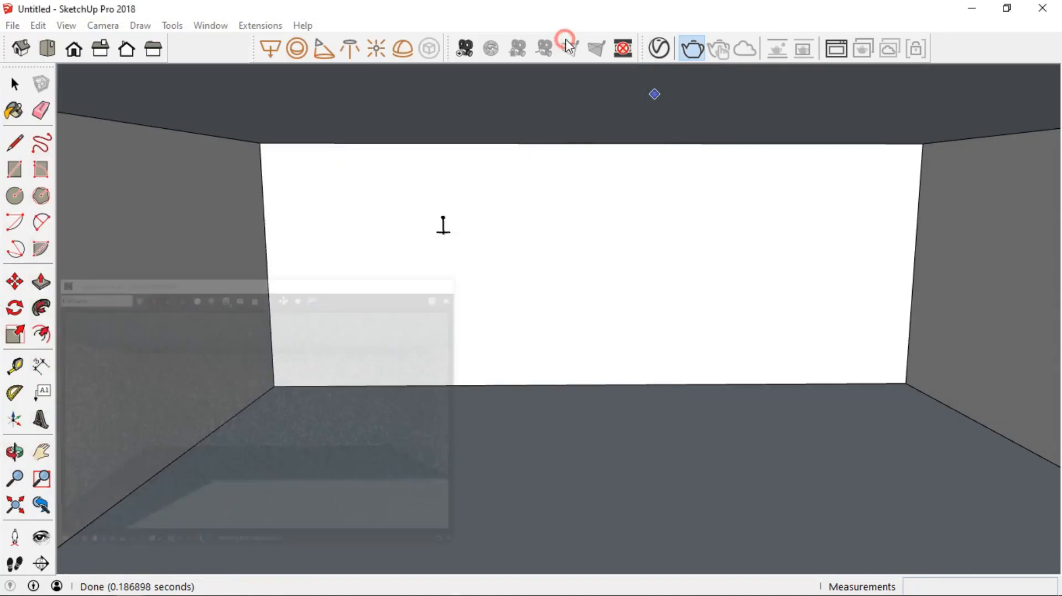
Turn off the SunLight and set its intensity multiplier to 0.2.
left_click(659, 50)
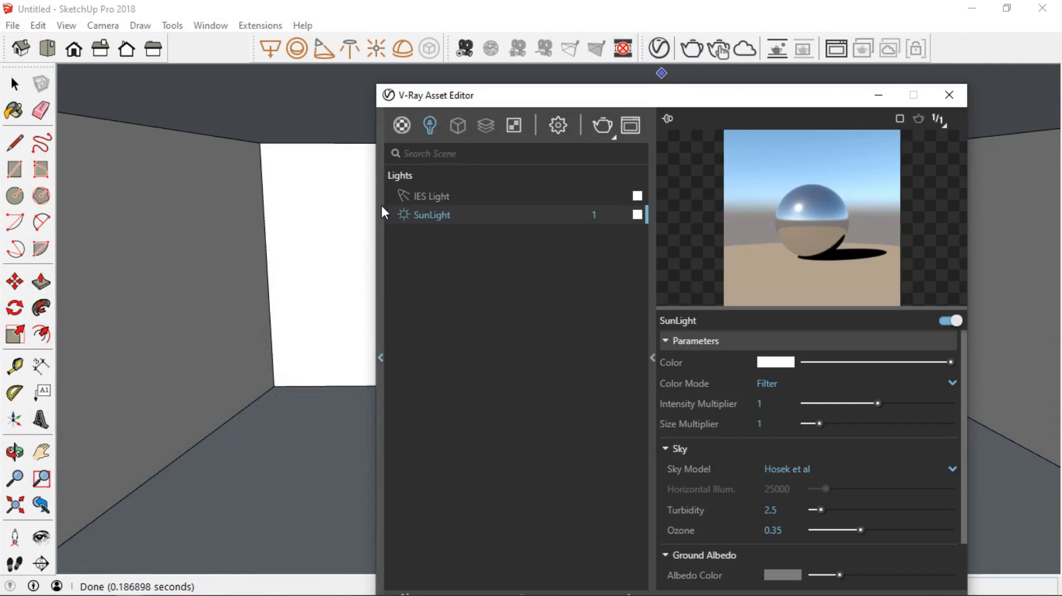
left_click(406, 214)
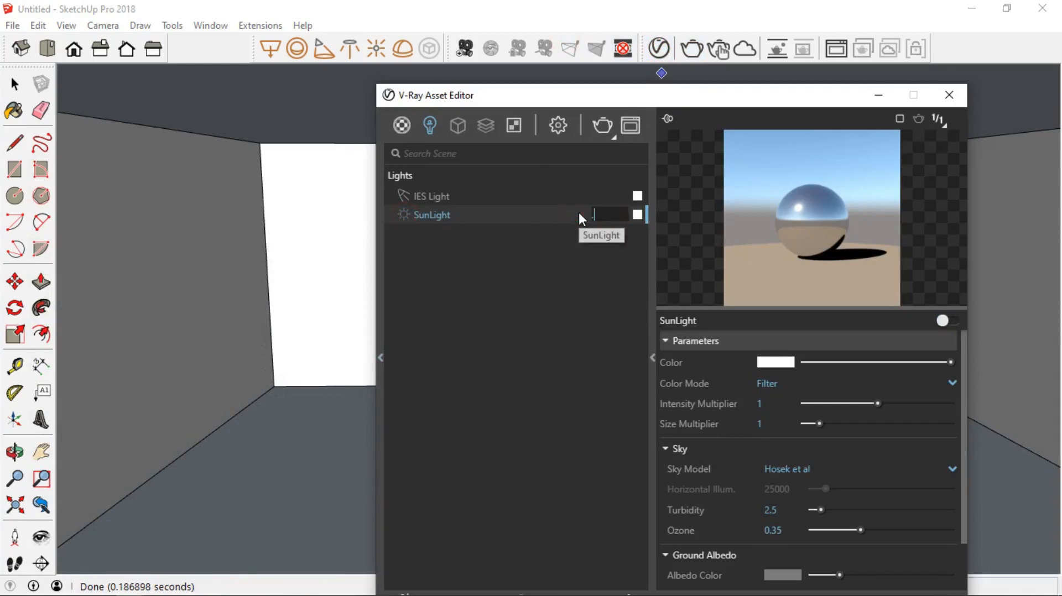
type("0.2")
key("Return")
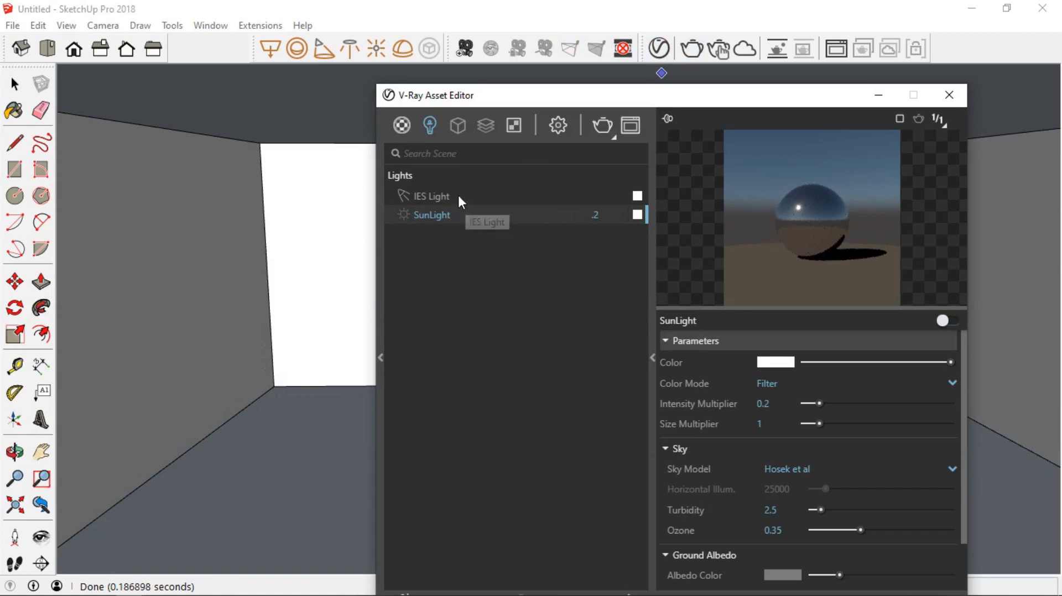
Enable the IES Light's intensity override and set it to 170000 lm.
left_click(457, 197)
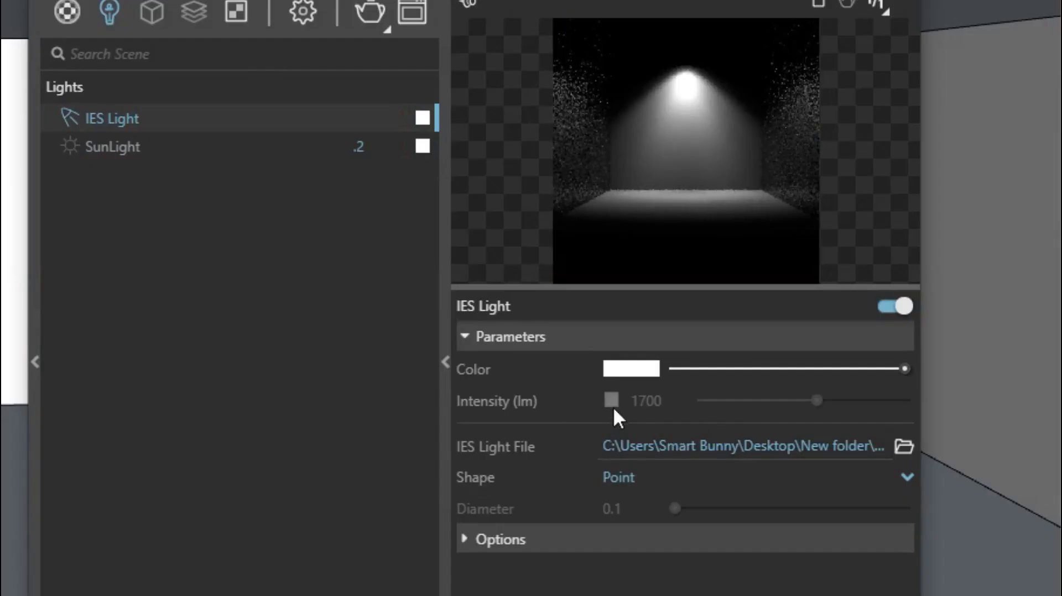
left_click(612, 404)
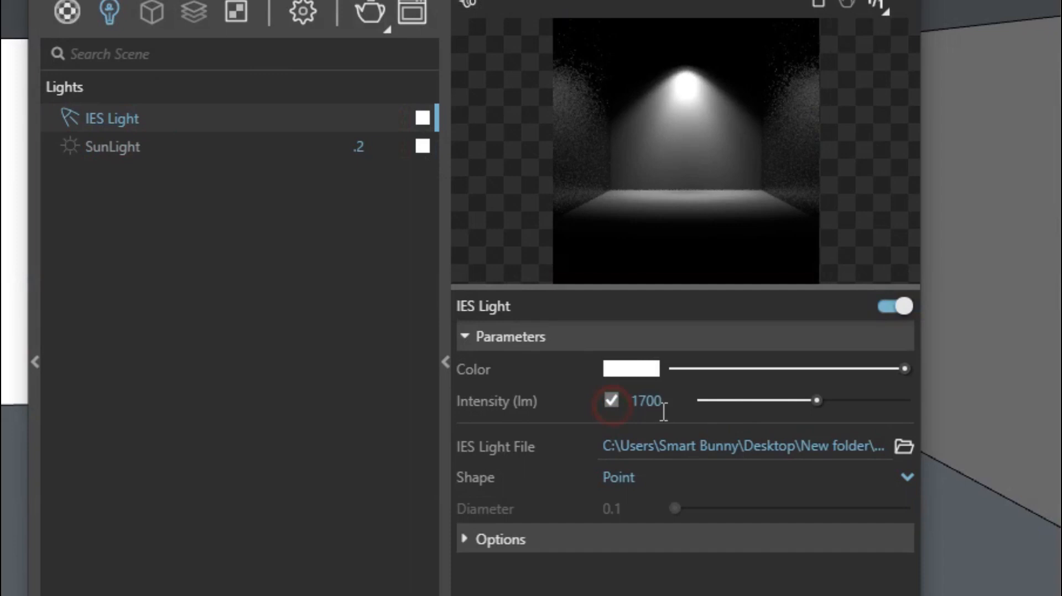
left_click(675, 405)
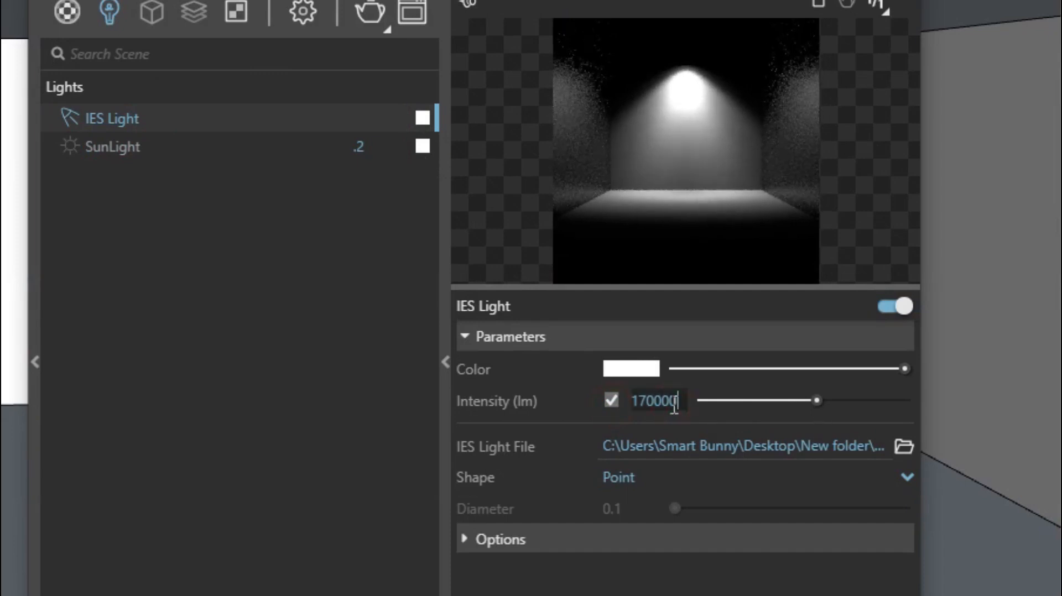
key("Return")
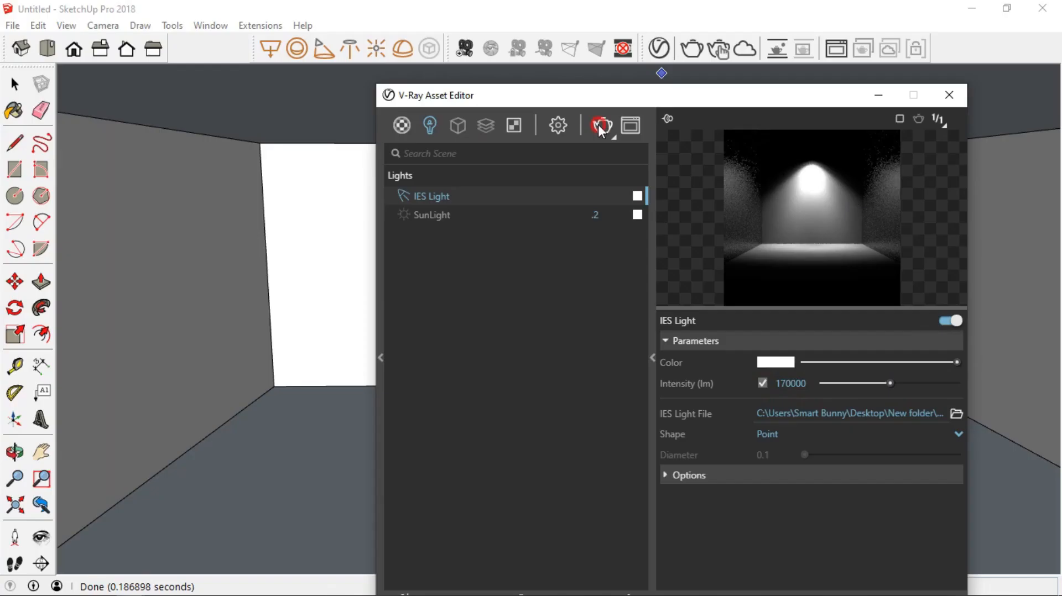
Test render the room with the brighter IES Light, then stop rendering and minimize the frame buffer.
left_click(601, 127)
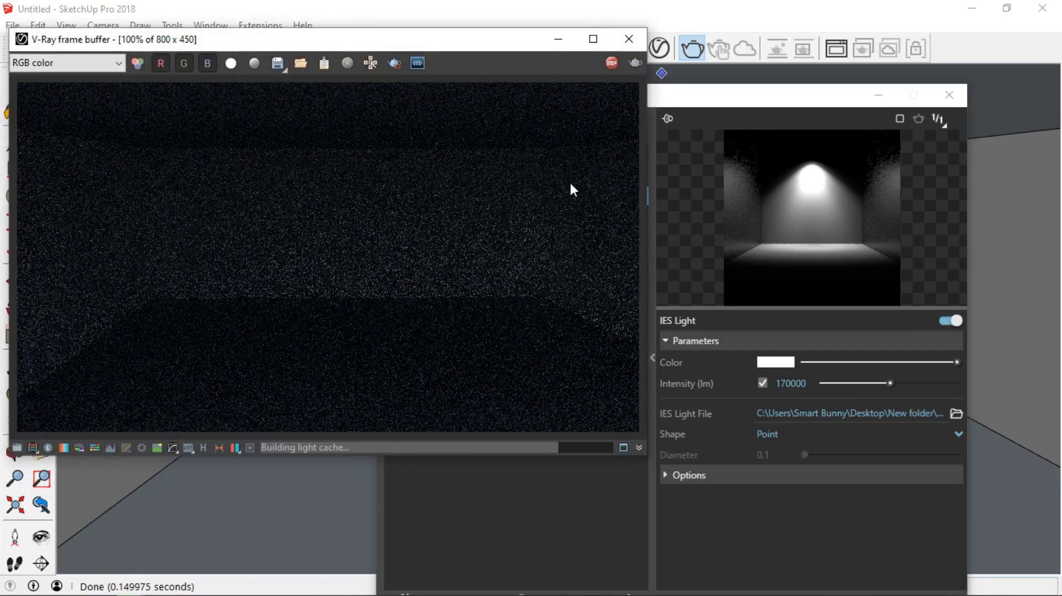
left_click(610, 63)
left_click(559, 40)
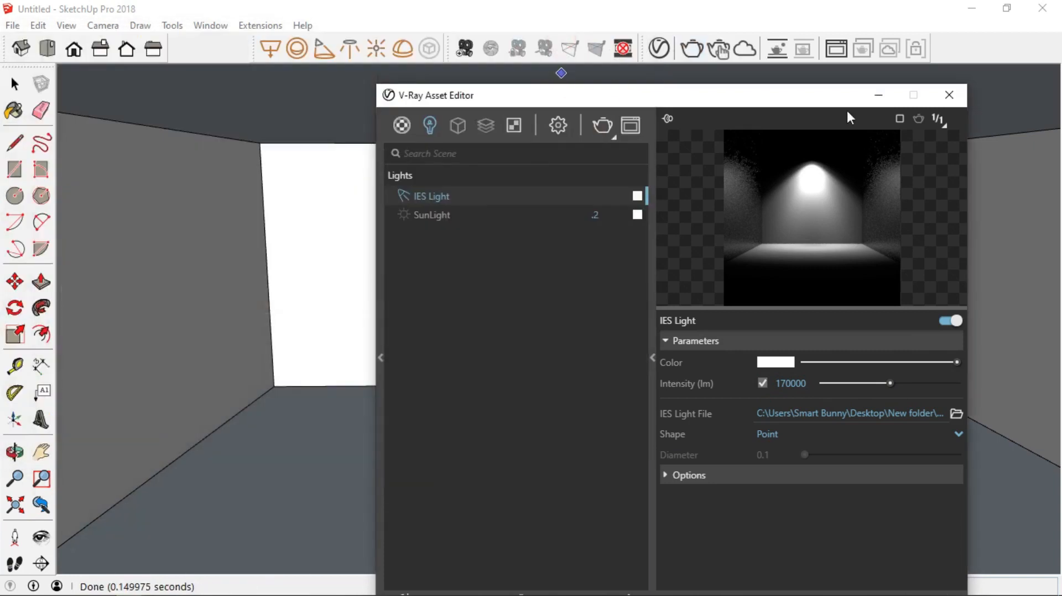
Move the IES Light off the back wall into the room, keeping the Asset Editor out of the way.
left_click_drag(823, 96, 982, 133)
scroll(427, 232, "up", 5)
middle_click_drag(434, 267, 332, 271)
left_click(15, 282)
left_click(498, 218)
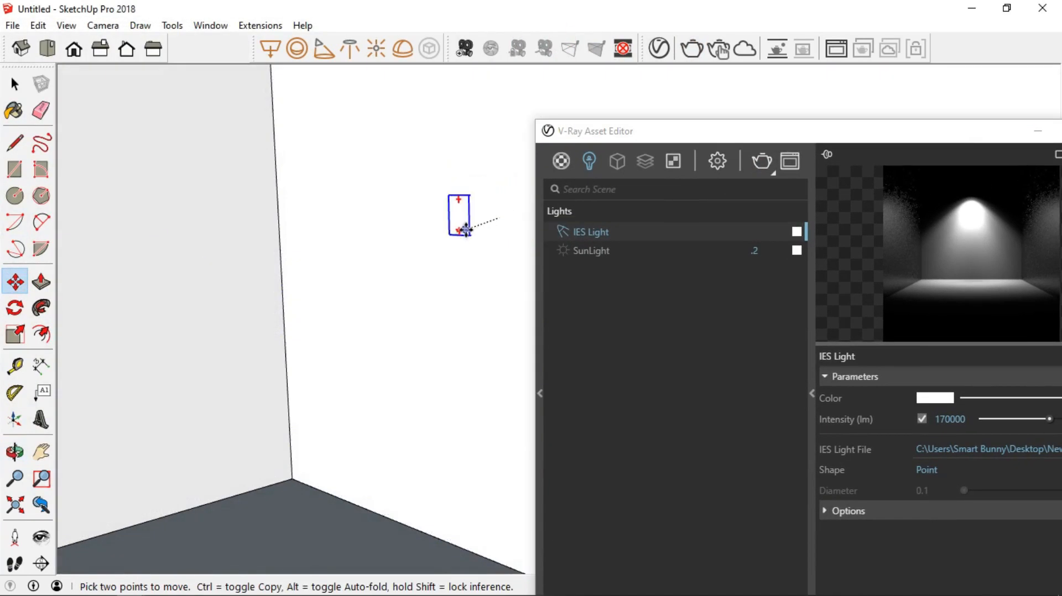
left_click(463, 231)
scroll(460, 229, "up", 4)
left_click(466, 230)
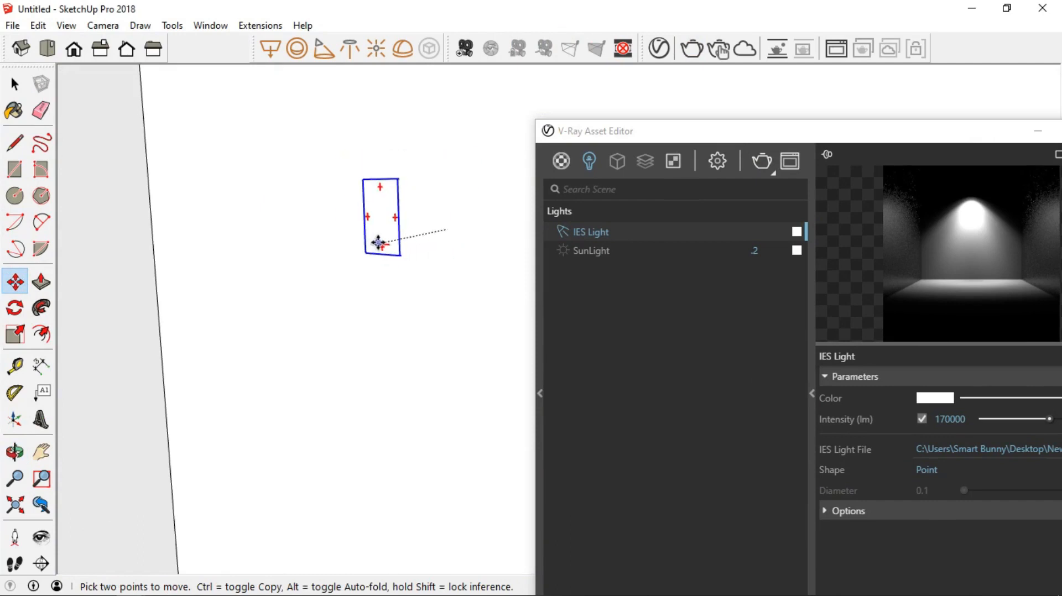
left_click(374, 241)
middle_click_drag(376, 260, 450, 261)
scroll(437, 273, "down", 5)
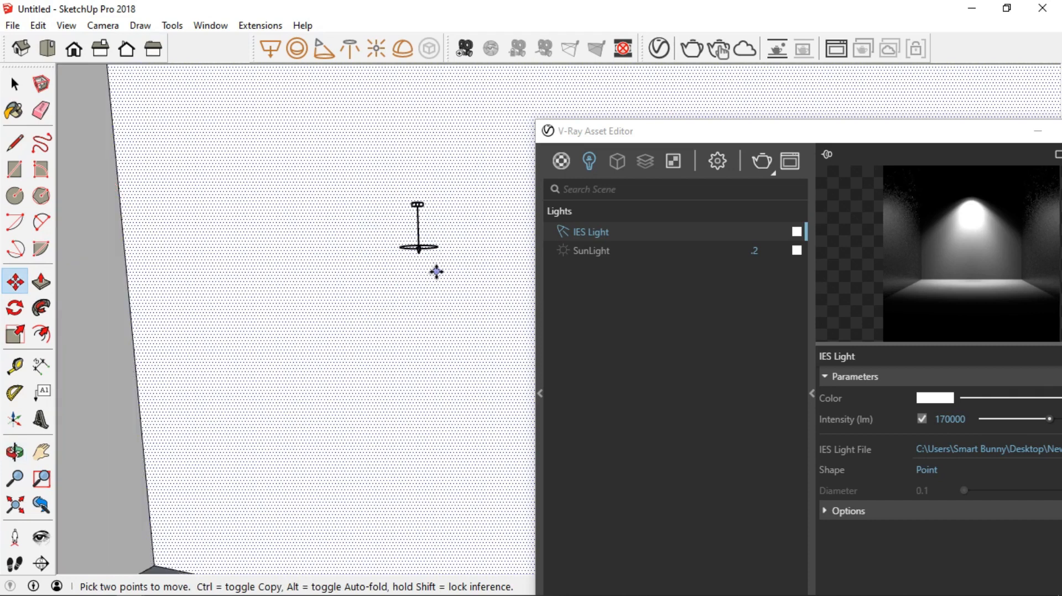
middle_click_drag(398, 319, 384, 299)
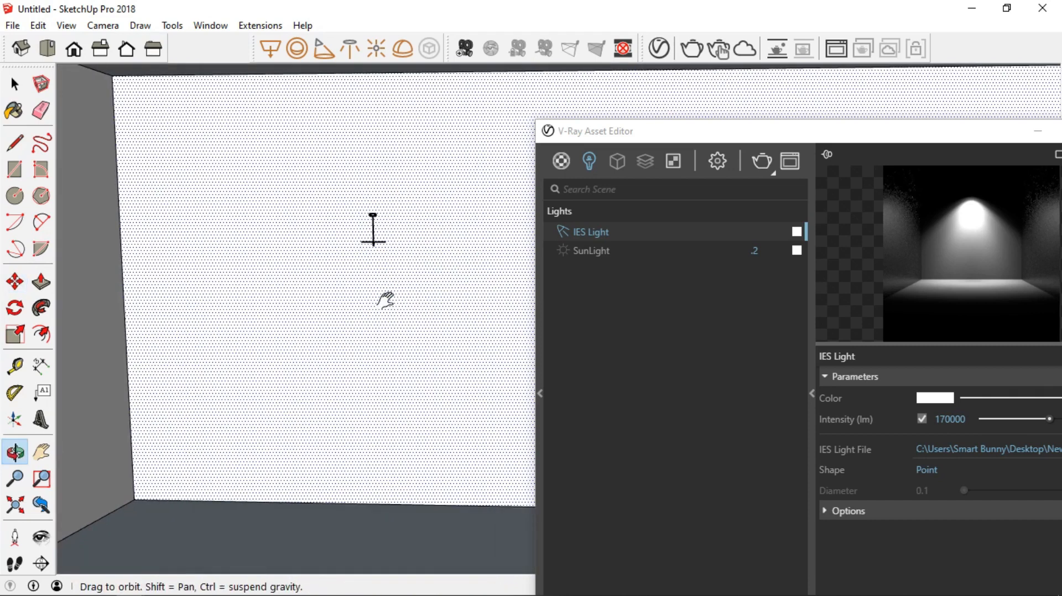
Render the repositioned IES Light to check its beam, then stop and minimize the frame buffer.
left_click(760, 162)
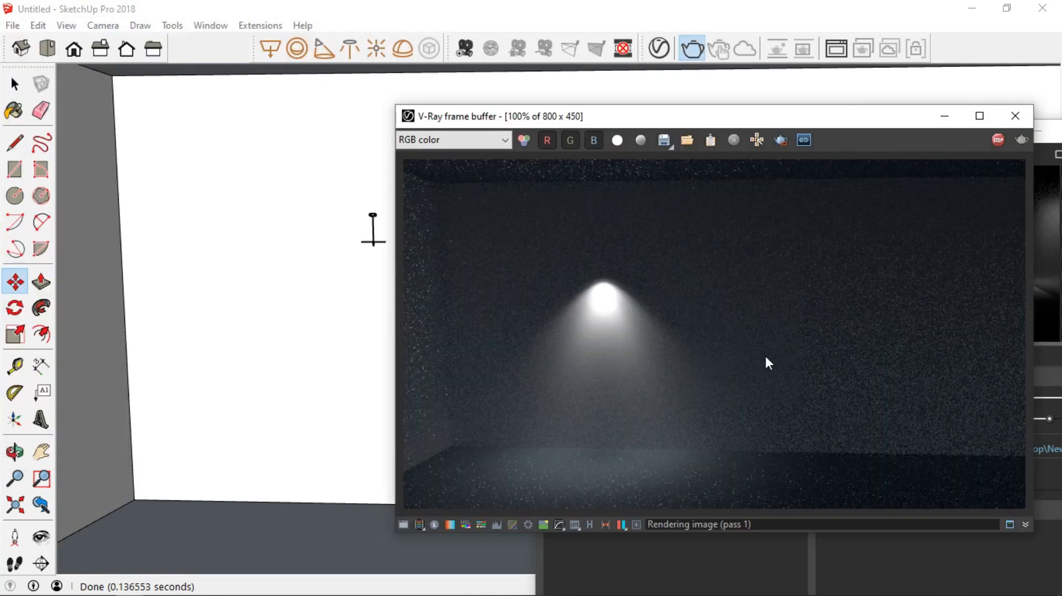
left_click(995, 139)
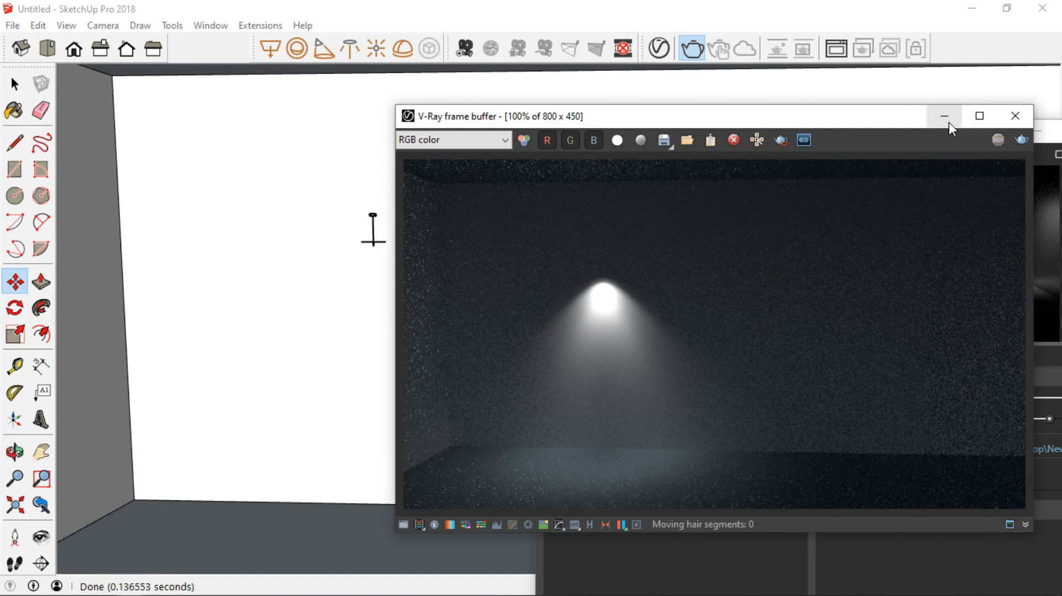
left_click(946, 117)
left_click_drag(834, 132, 731, 65)
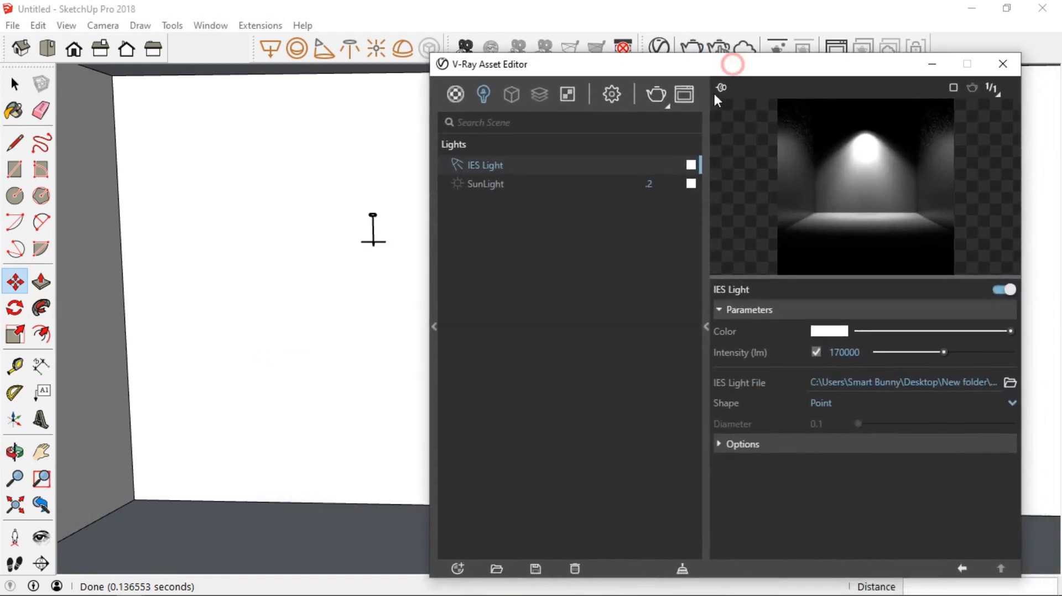
left_click(1010, 381)
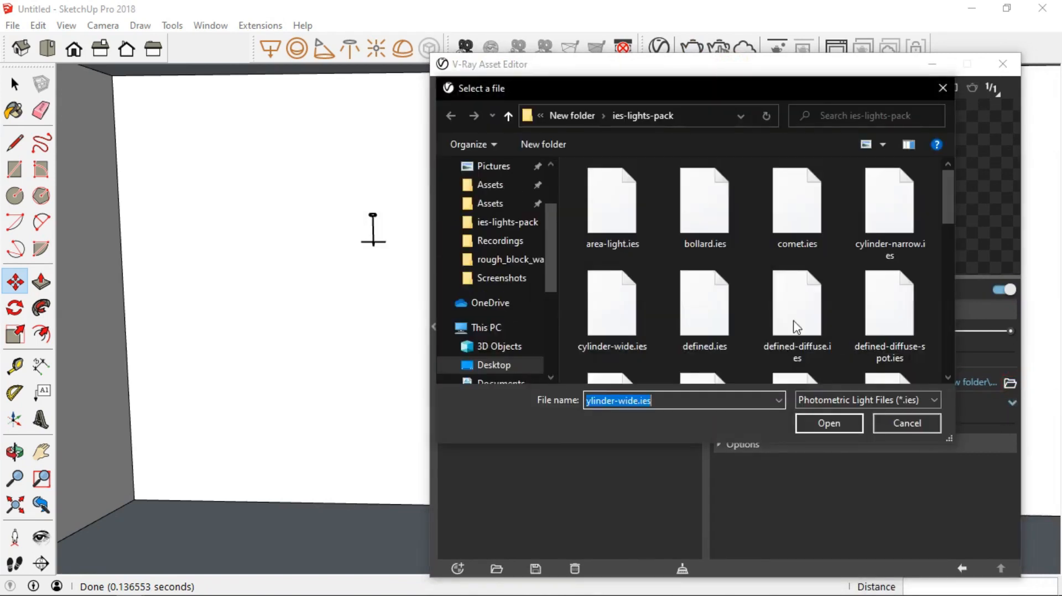
double_click(813, 302)
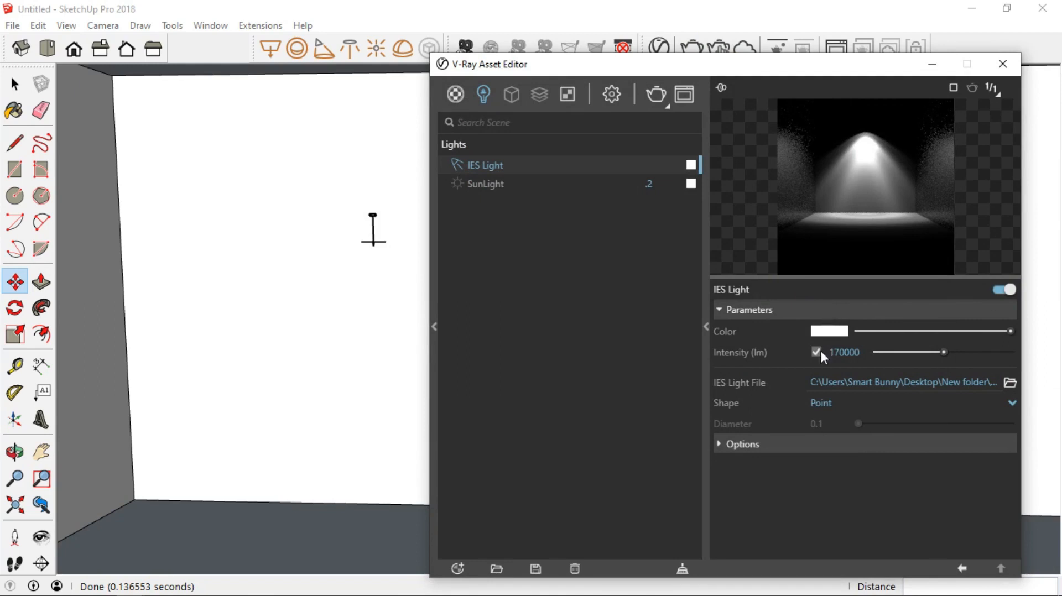
Expand the IES Light's options and set its shape to From IES File after trying Circle.
left_click(718, 445)
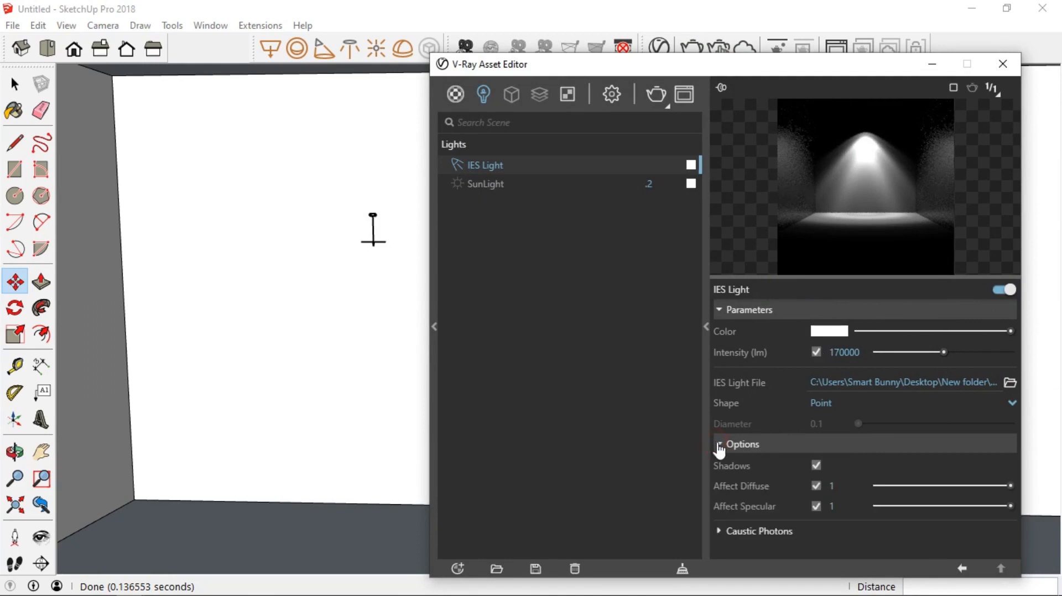
left_click(839, 401)
left_click(846, 462)
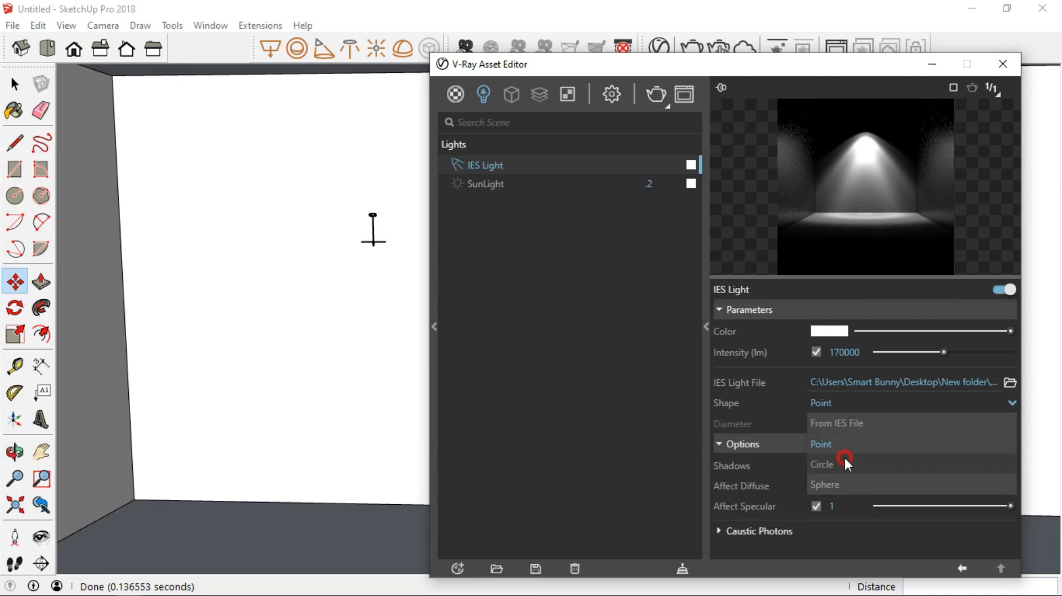
left_click(839, 402)
left_click(849, 423)
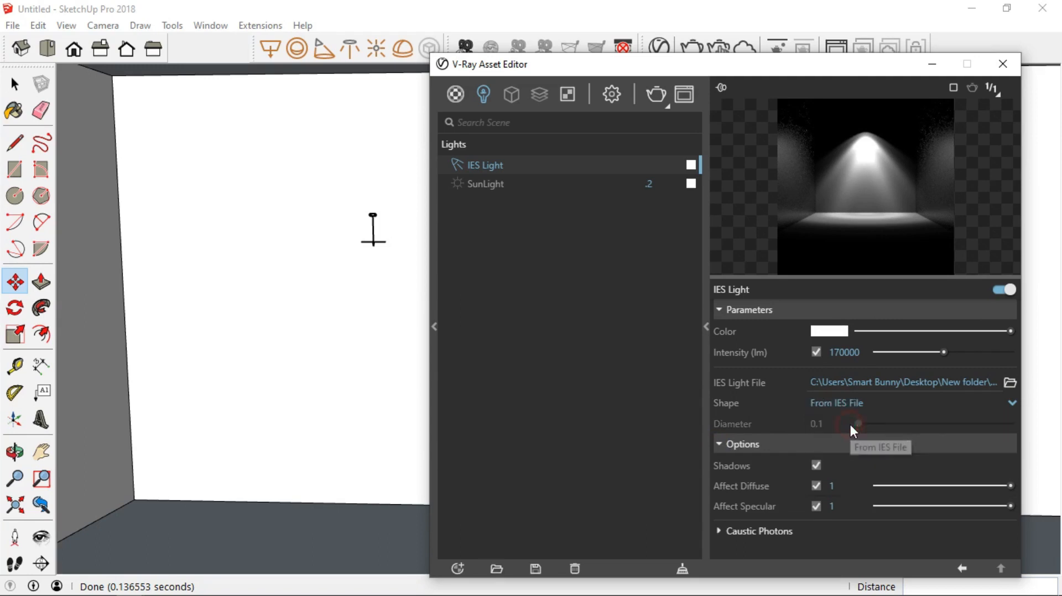
left_click(844, 404)
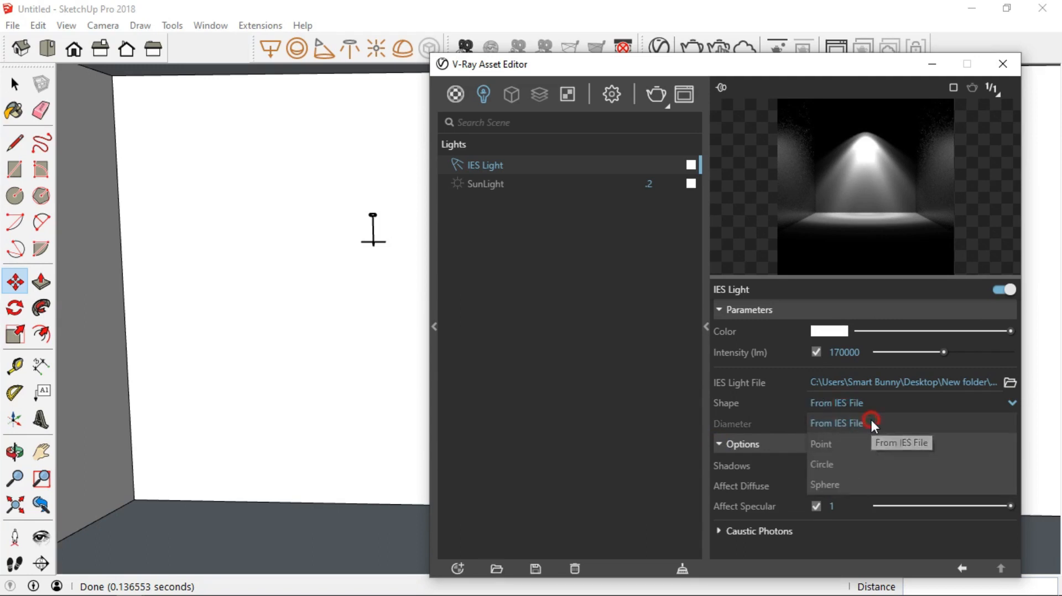
left_click(872, 421)
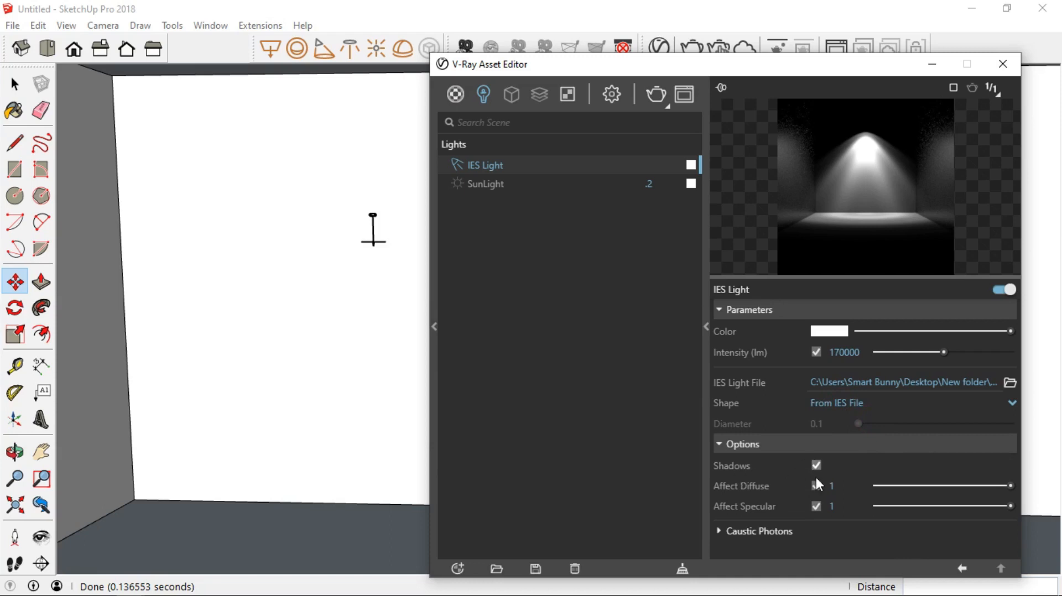
Expand the IES Light's caustic photon settings and raise Caustic Subdivs to 5359.
left_click(719, 532)
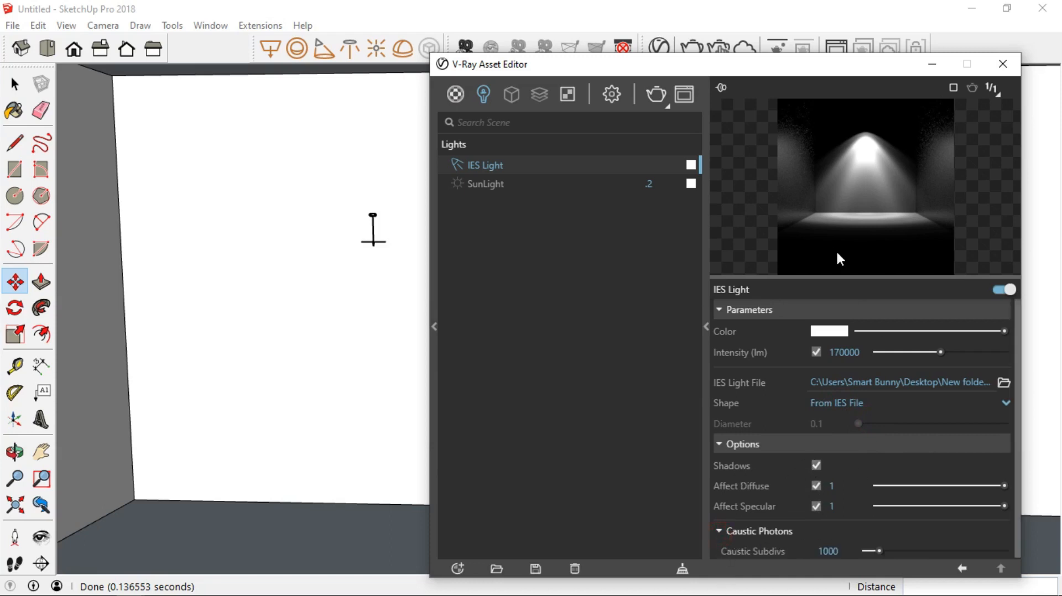
left_click_drag(871, 64, 863, 28)
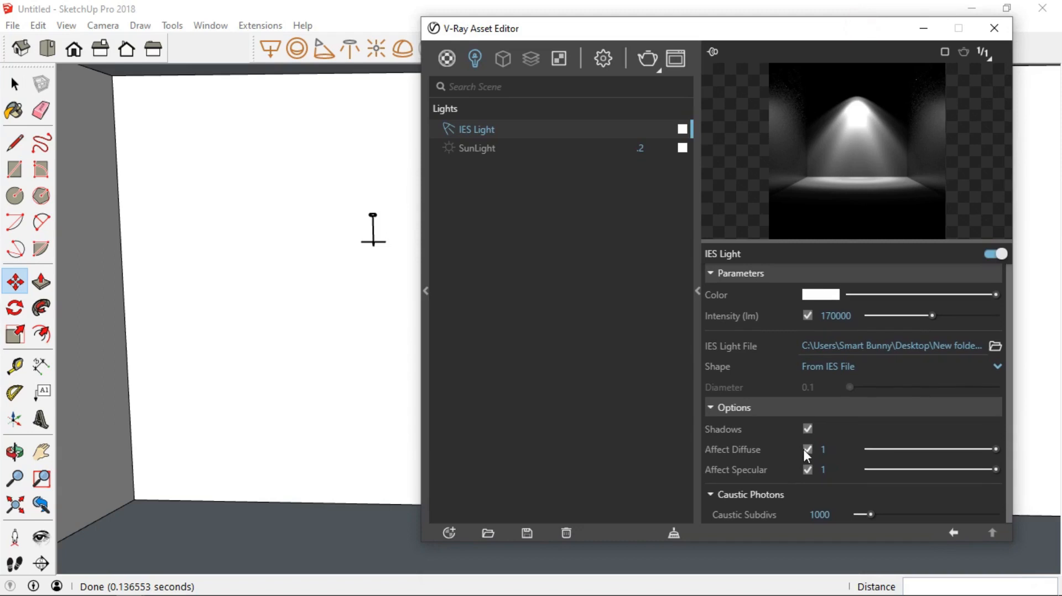
left_click_drag(871, 514, 896, 505)
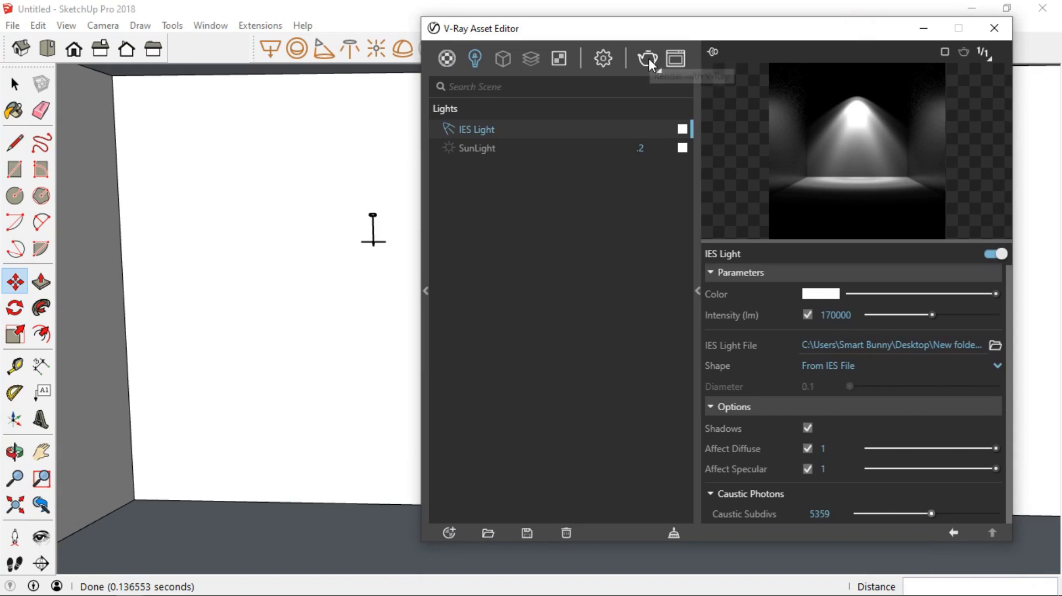
Start an interactive render, minimize the Asset Editor and place the frame buffer so the IES Light stays uncovered.
left_click(657, 71)
left_click(649, 100)
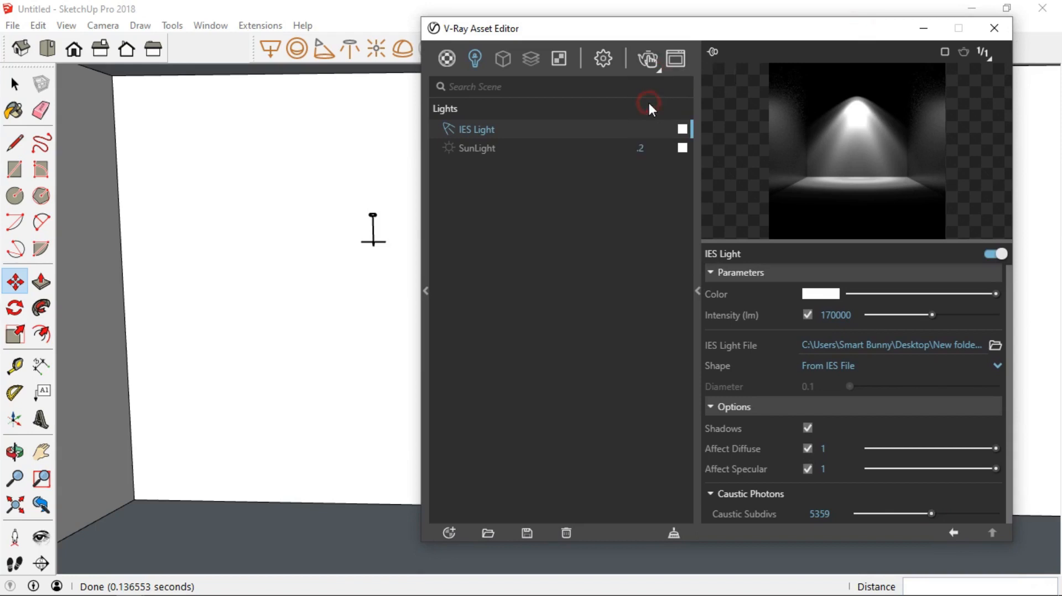
left_click_drag(676, 124, 287, 32)
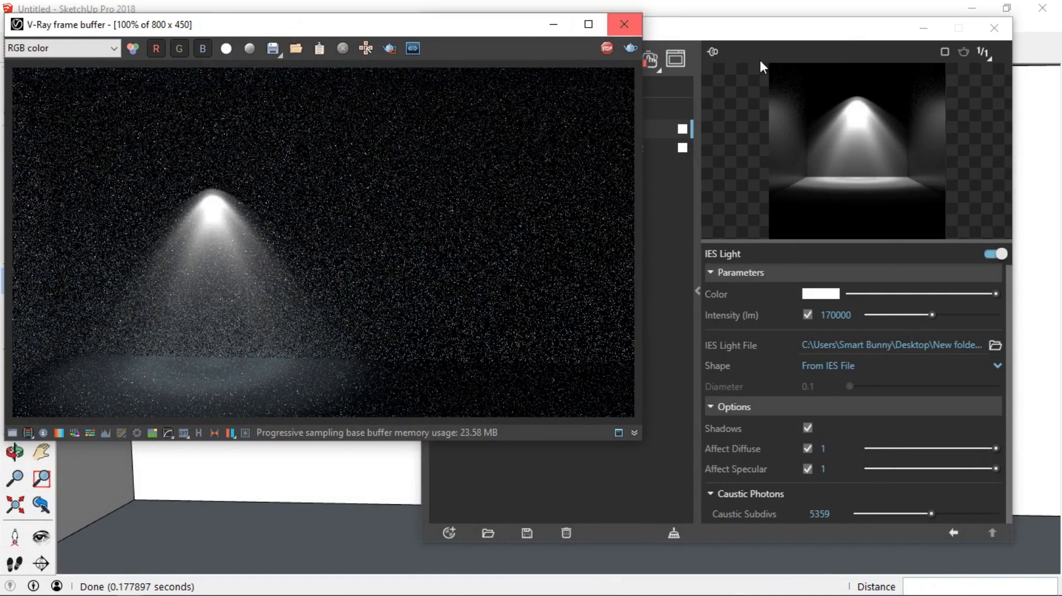
left_click_drag(755, 35, 704, 506)
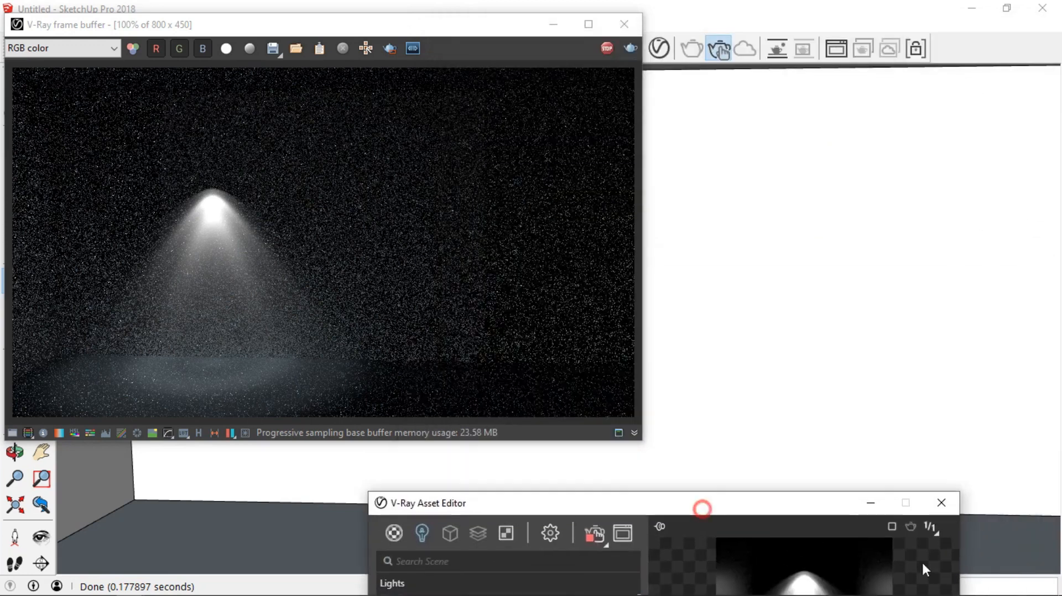
left_click(868, 504)
mouse_move(379, 25)
left_mouse_down()
mouse_move(701, 76)
mouse_move(878, 150)
left_mouse_up()
Scale up the IES Light by a factor of about 3.40 while the interactive render updates.
left_click(15, 87)
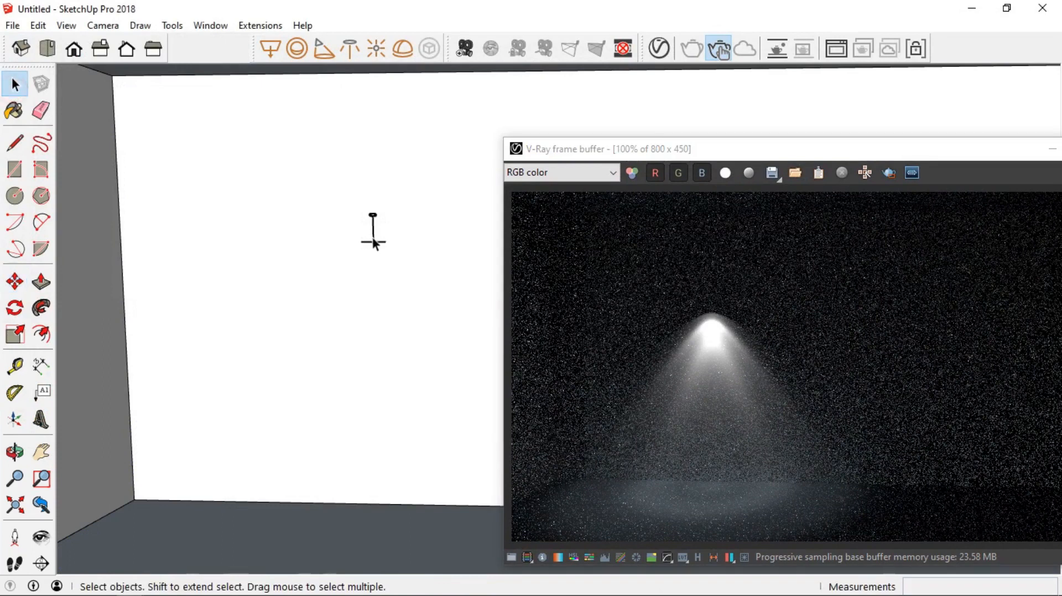
left_click(16, 335)
left_click_drag(382, 247, 428, 332)
left_click_drag(935, 144, 930, 68)
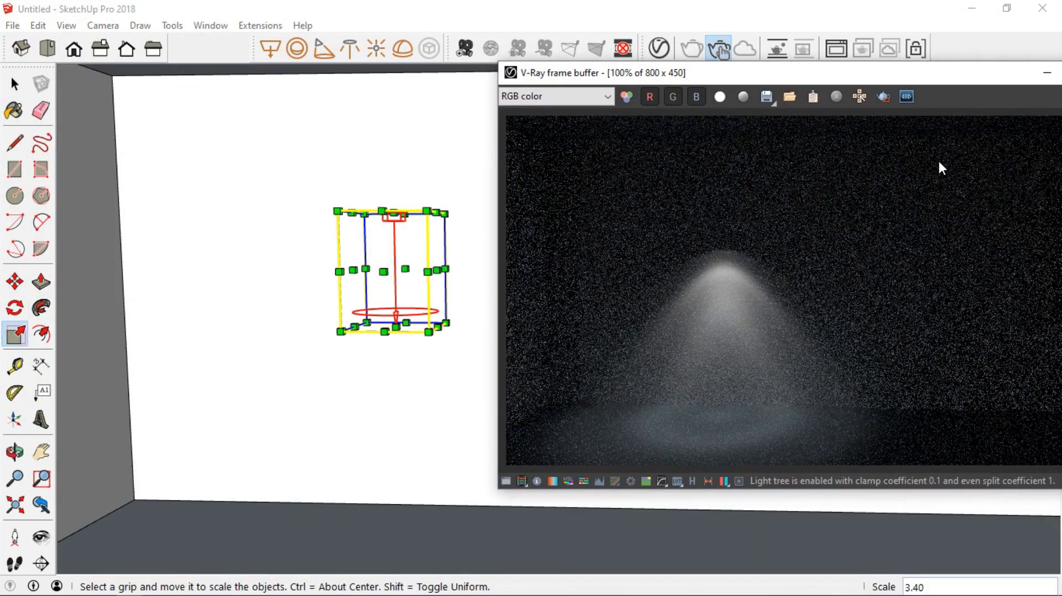
Put the frame buffer out of the way and delete the IES Light from the room.
left_click_drag(929, 75, 776, 57)
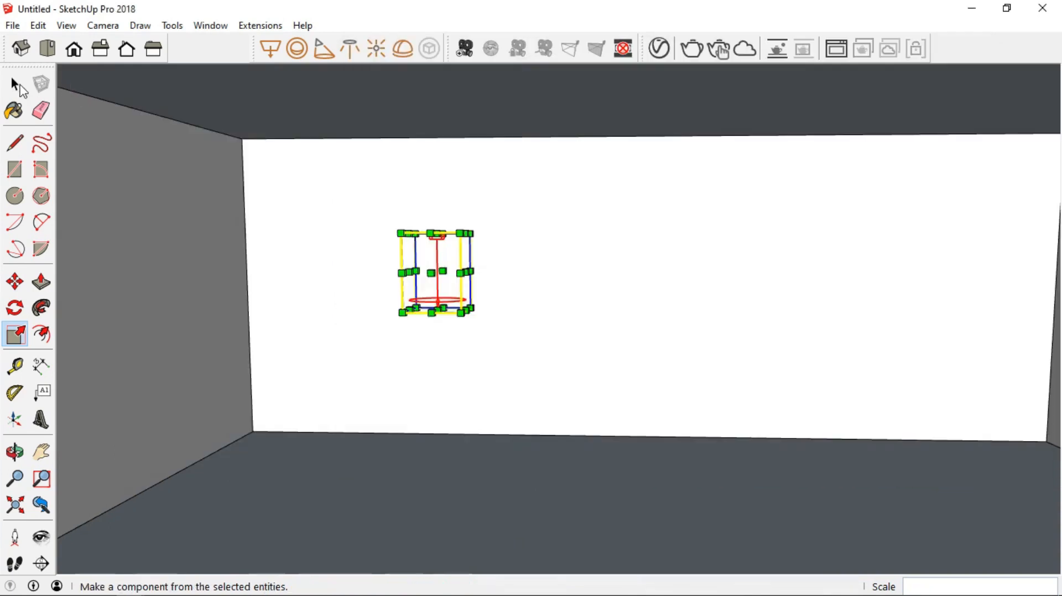
left_click(15, 84)
key("Delete")
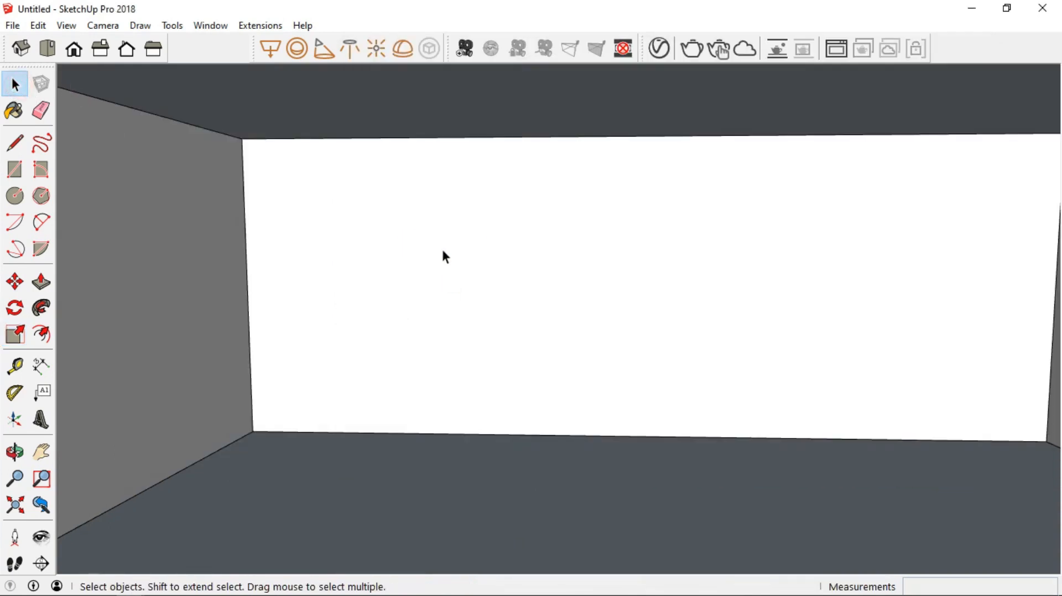
Place an Omni Light on the room's wall.
left_click(372, 51)
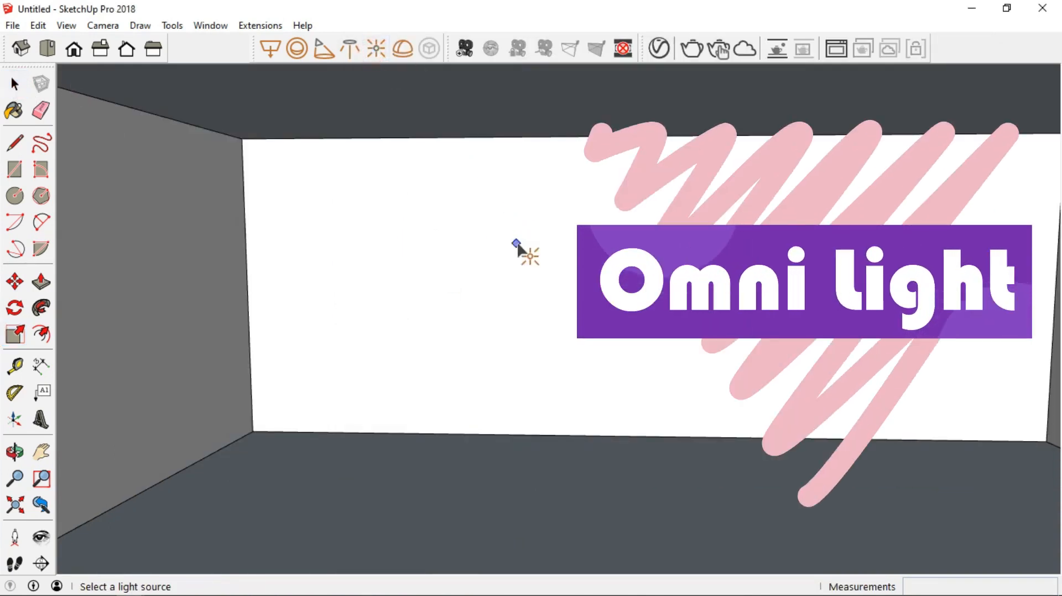
scroll(522, 257, "up", 5)
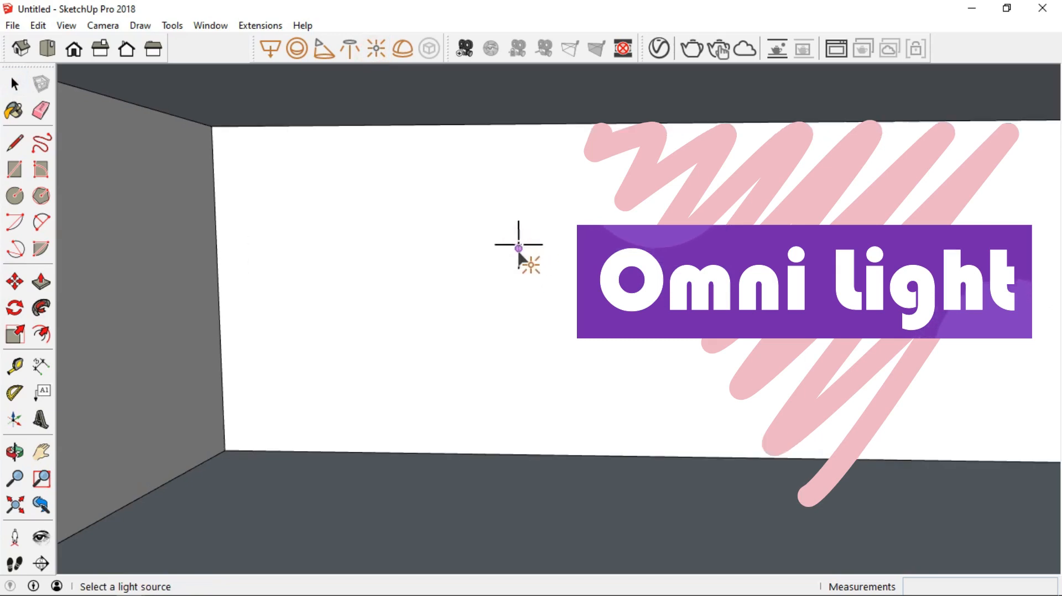
middle_click_drag(527, 257, 250, 366)
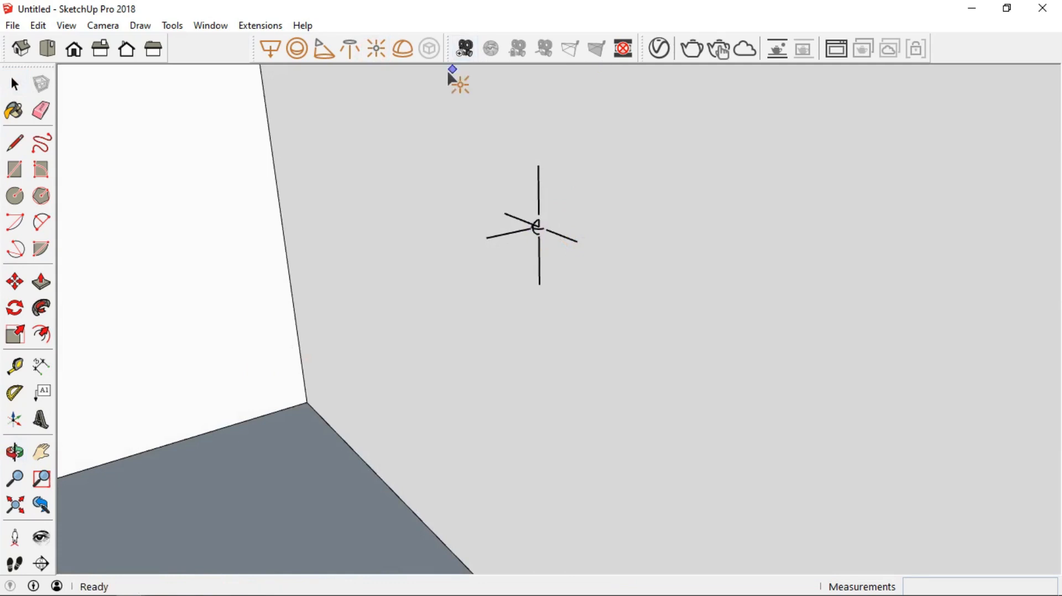
Render the scene, switch to an interactive render and place the frame buffer clear of the Omni Light.
left_click(692, 50)
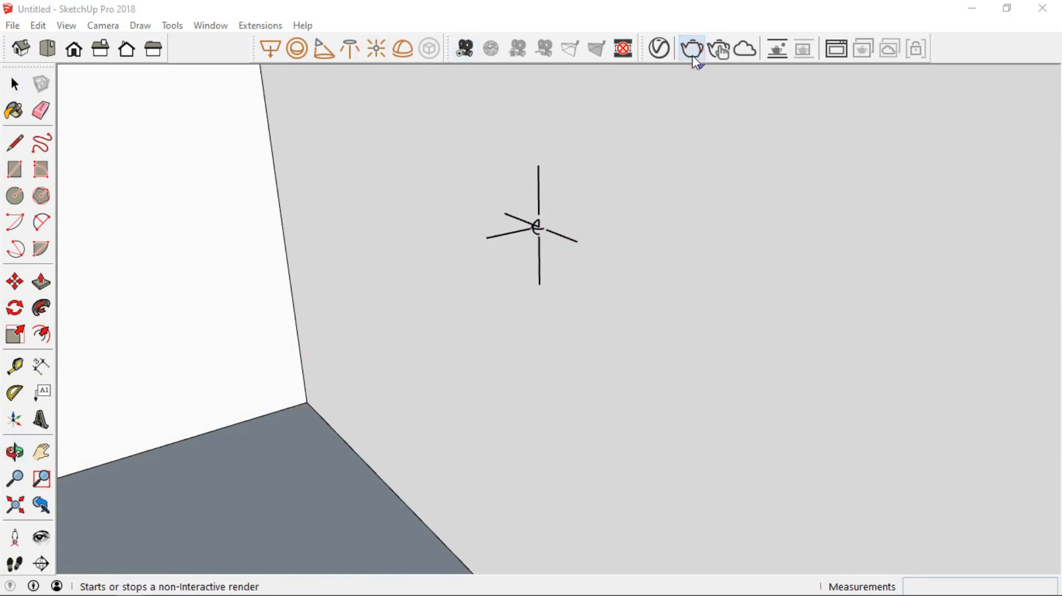
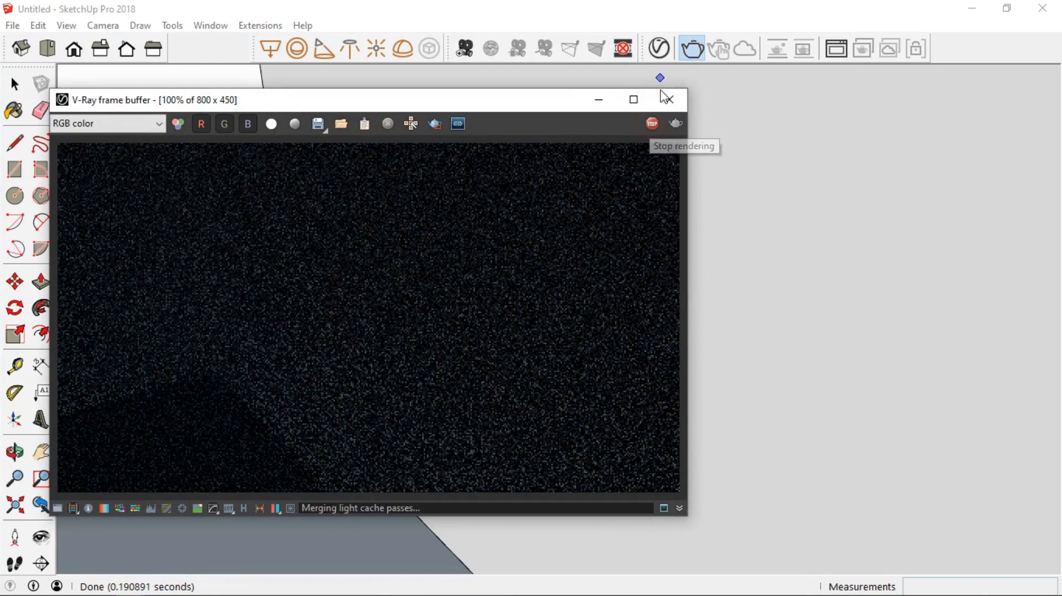
left_click(719, 51)
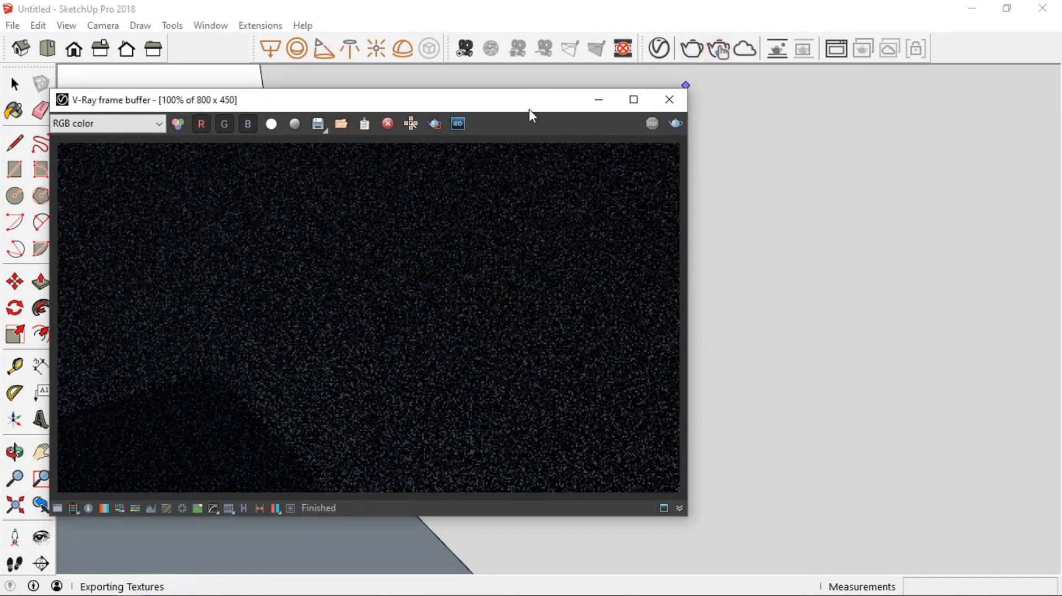
mouse_move(534, 107)
left_mouse_down()
mouse_move(592, 112)
mouse_move(889, 272)
mouse_move(822, 350)
left_mouse_up()
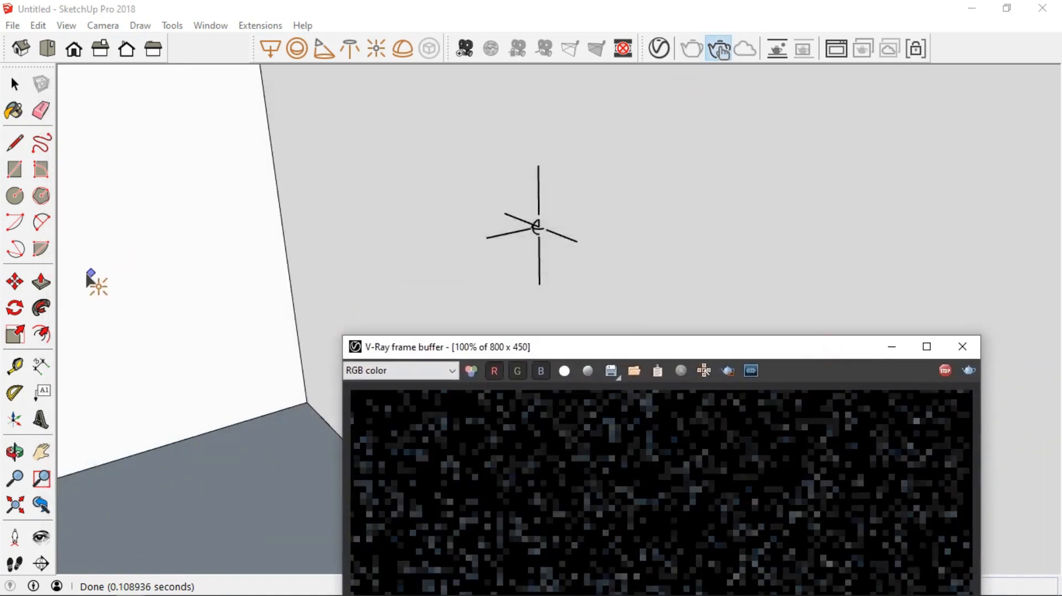
Move the Omni Light a short distance off the wall into the room while the interactive render updates.
left_click(15, 282)
left_click(534, 237)
left_click(522, 246)
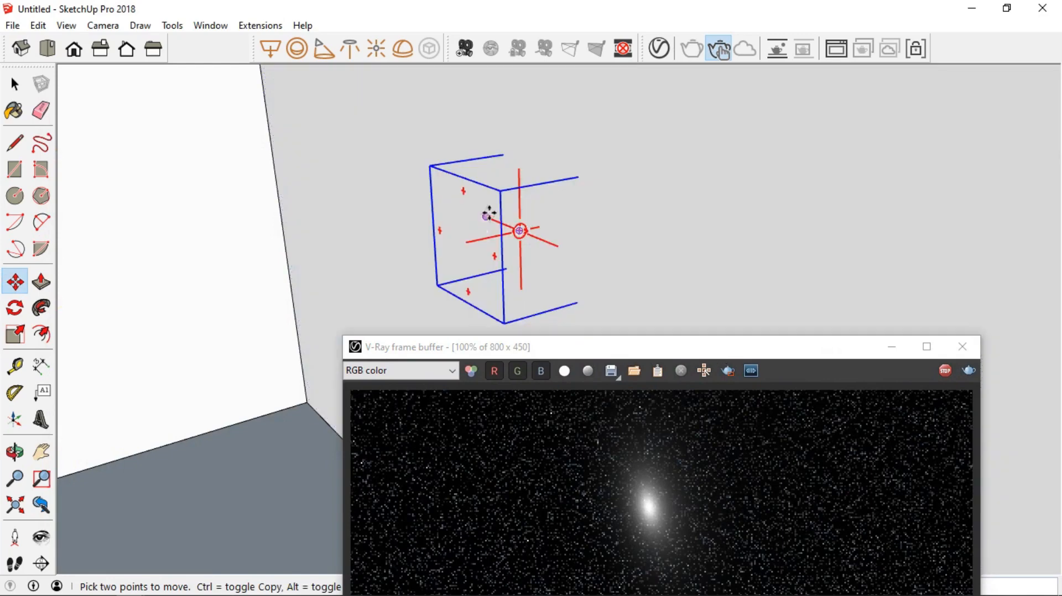
Bring up the Omni Light's settings, raise its intensity to 2000 and set its units to Radiant power (W).
left_click_drag(701, 347, 512, 116)
left_click(658, 50)
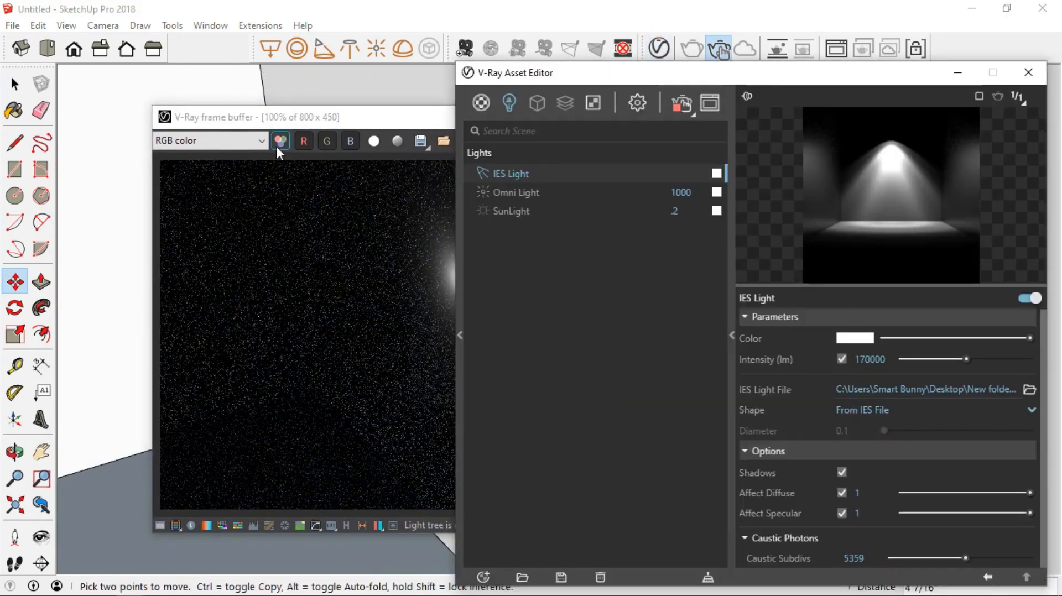
left_click_drag(353, 125, 225, 105)
left_click(690, 78)
left_click(511, 193)
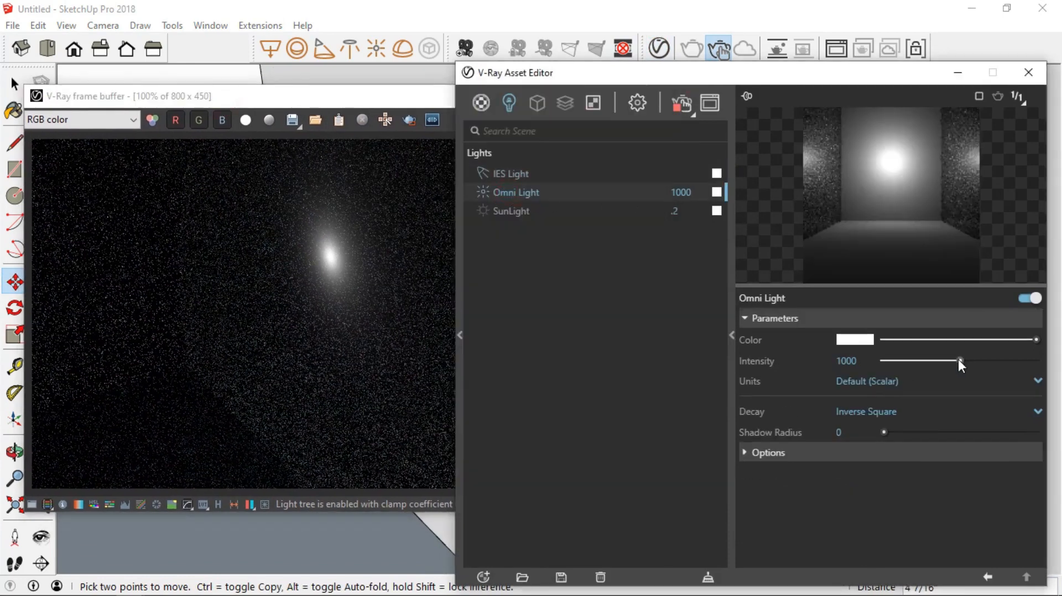
left_click_drag(960, 361, 1038, 361)
left_click(882, 380)
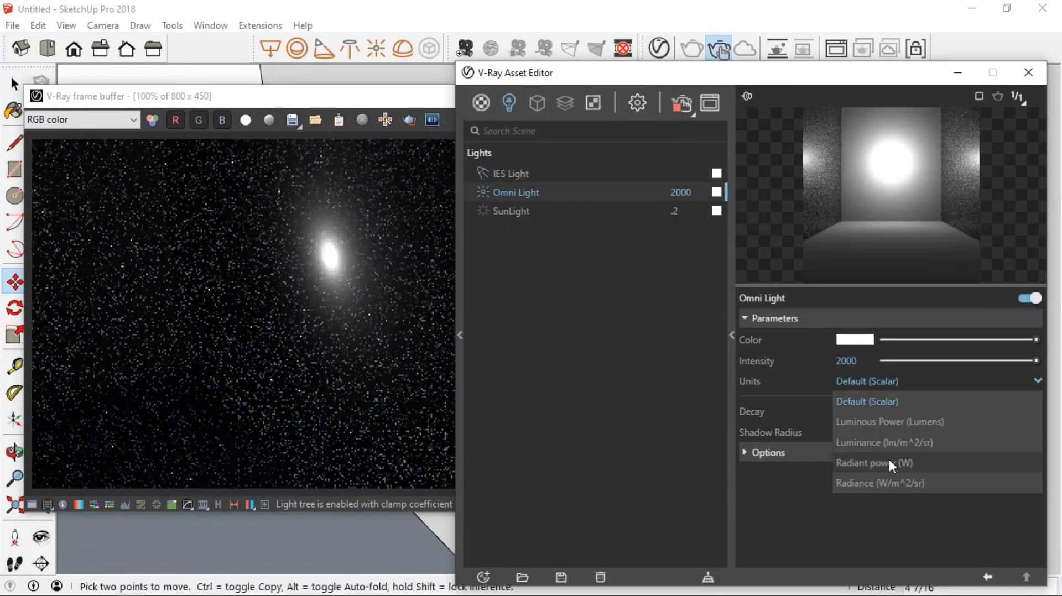
left_click(888, 462)
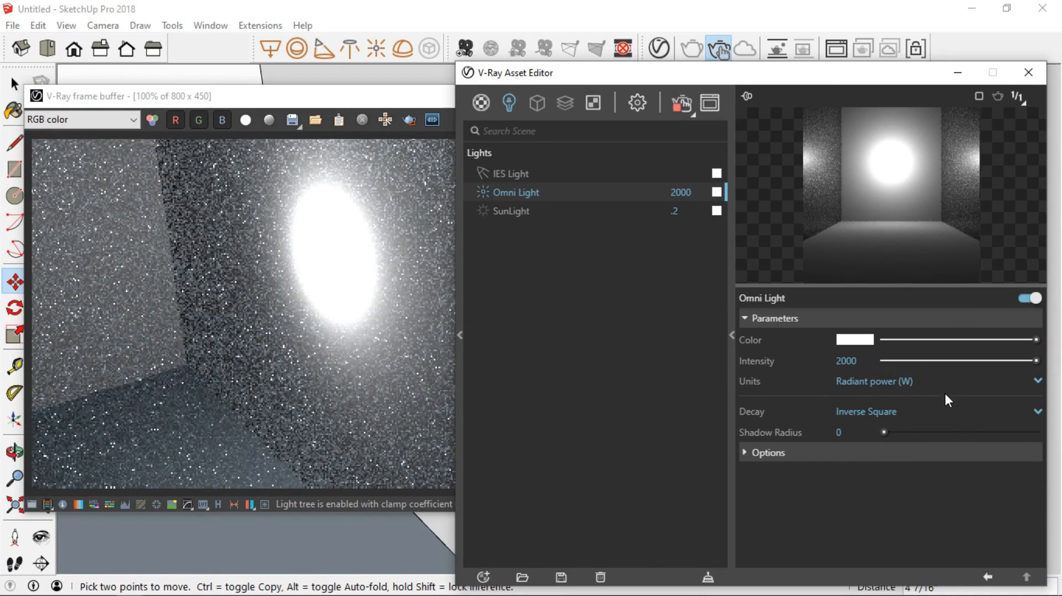
Expand the Omni Light's options and caustic photon settings, and set its decay to No Decay.
left_click(745, 454)
left_click(744, 541)
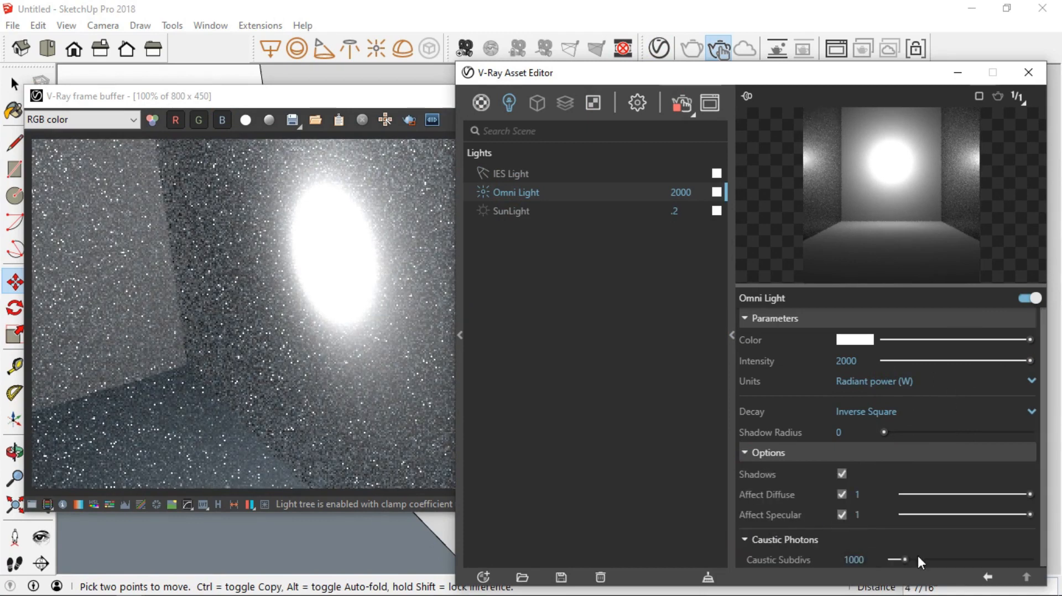
left_click(896, 412)
left_click(864, 431)
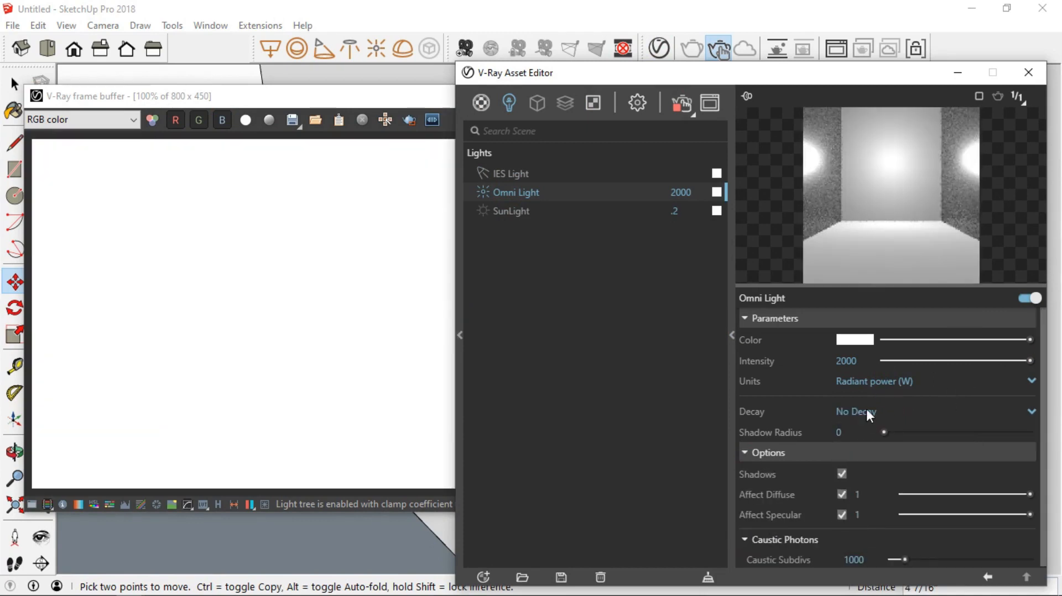
Lower the Omni Light's intensity to 85.1 and set its decay to Inverse.
left_click_drag(911, 361, 906, 362)
left_click(854, 412)
left_click(863, 449)
left_click(888, 362)
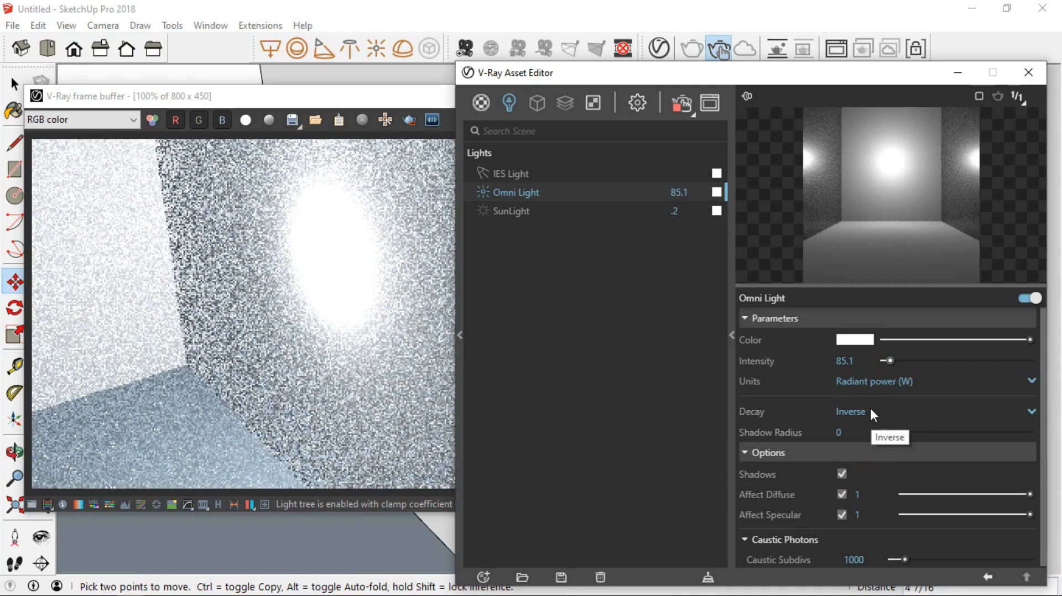
Set the Omni Light's decay to Inverse Cube after trying Inverse Square, and stop the interactive render.
left_click(871, 411)
left_click(886, 473)
left_click(868, 411)
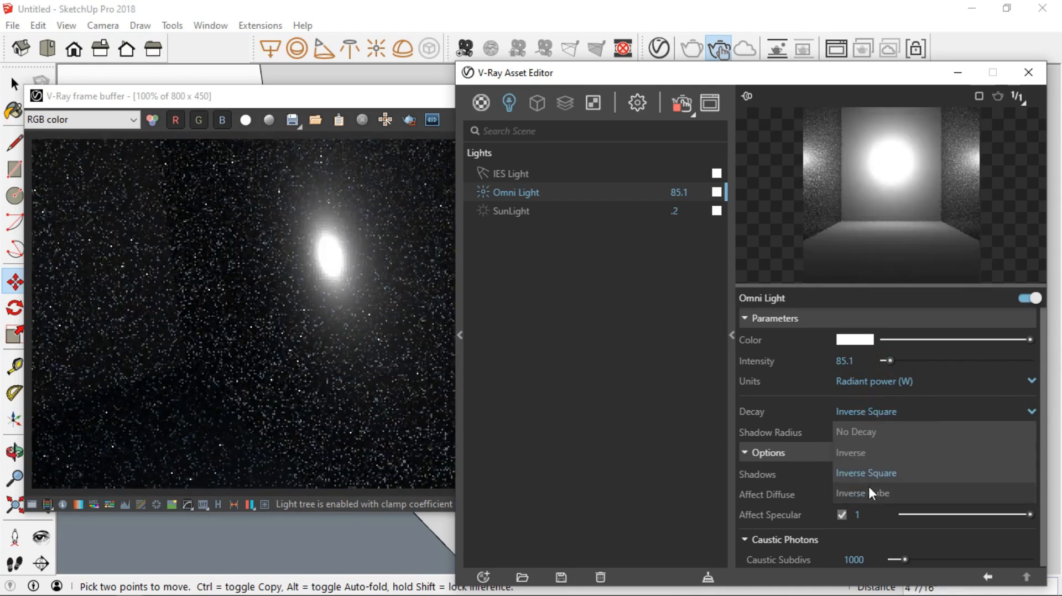
left_click(870, 493)
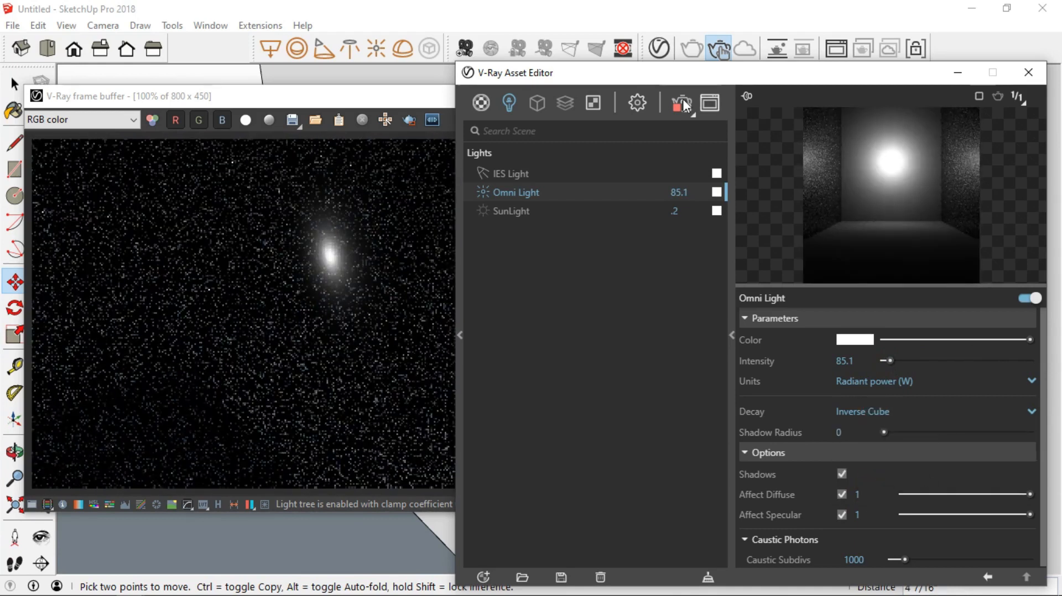
left_click(681, 105)
left_click(958, 73)
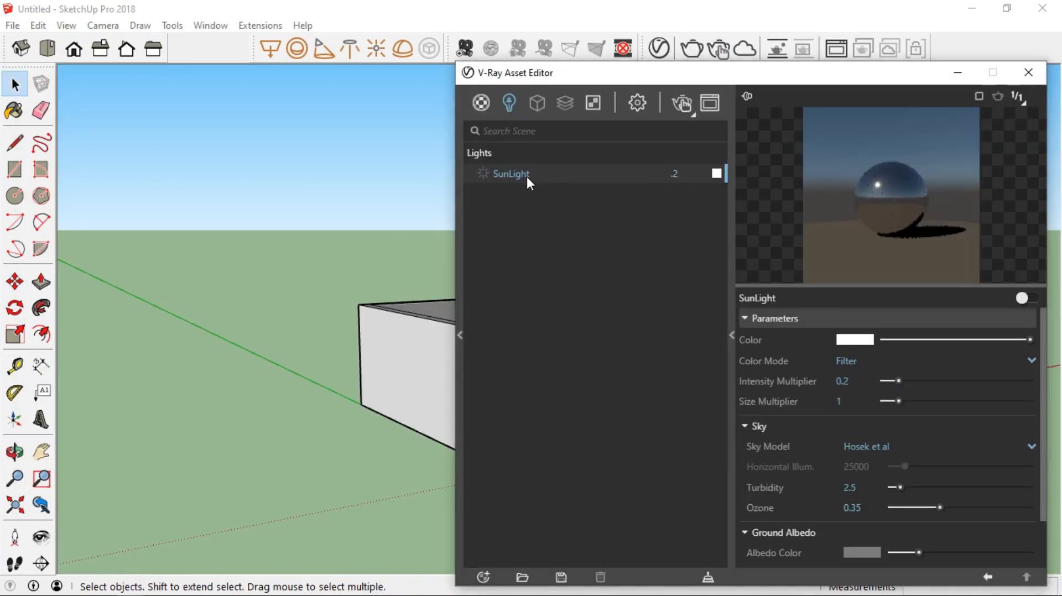
Turn on the SunLight, set its intensity to 1 and minimize the Asset Editor.
left_click(483, 174)
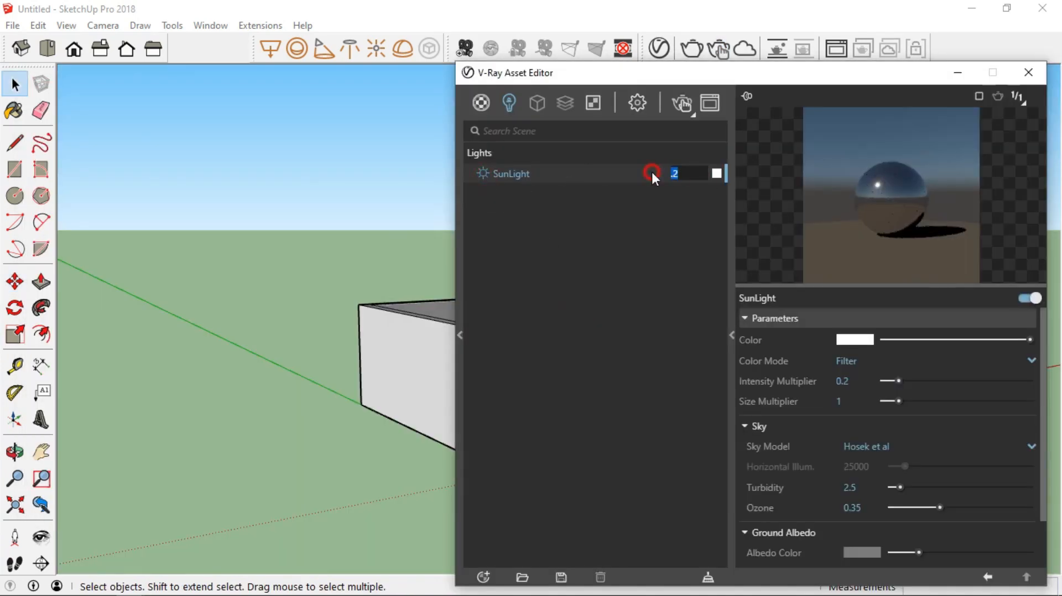
type("1")
key("Return")
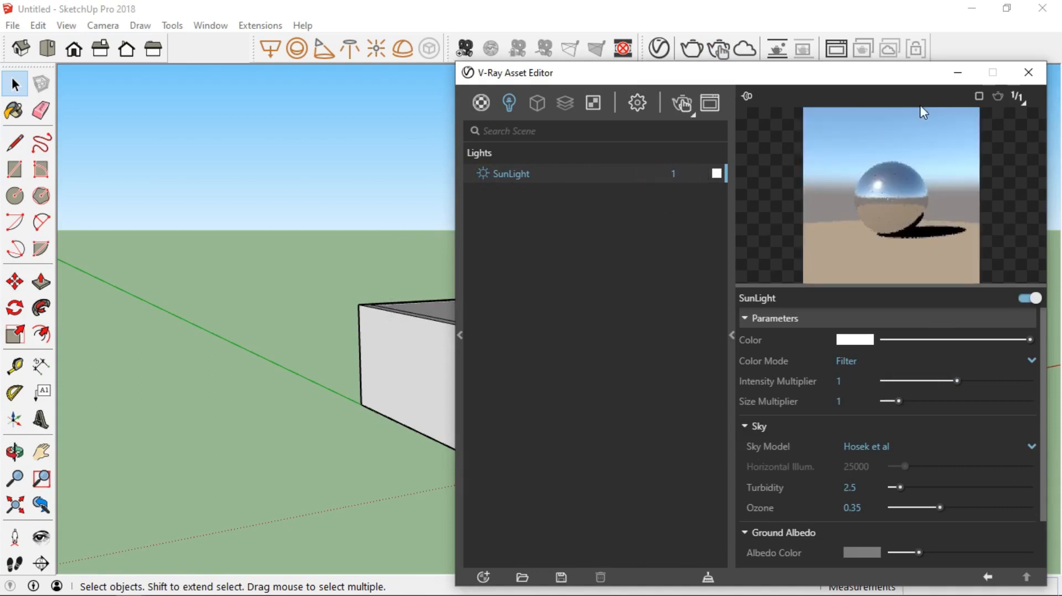
left_click(941, 80)
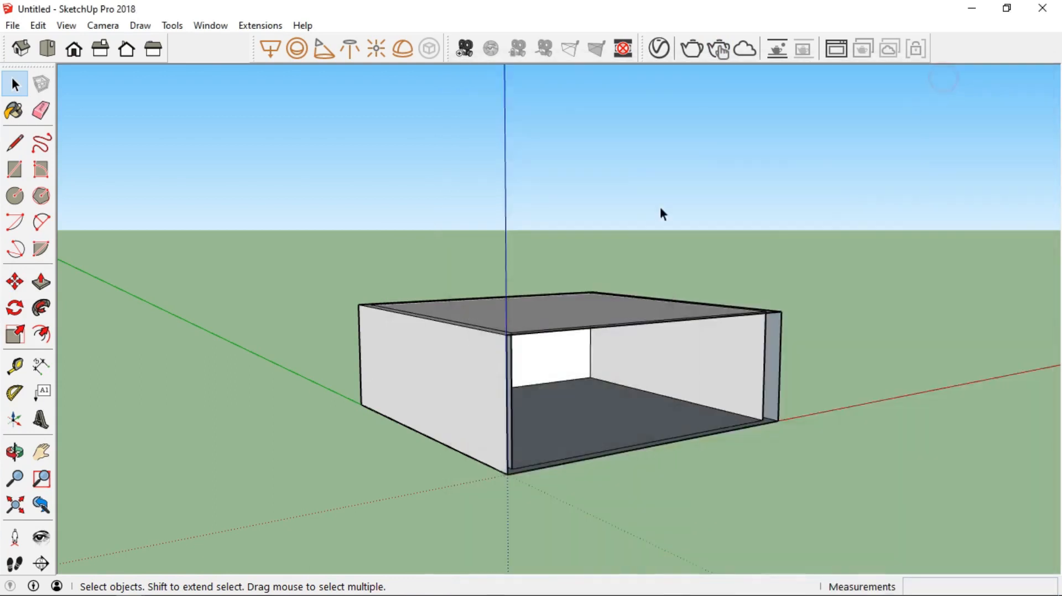
Draw a ground rectangle of about 39' 11 1/4" by 65' 4 1/8" beside the room.
scroll(501, 271, "down", 1)
mouse_move(243, 324)
middle_mouse_down("shift")
mouse_move(385, 295)
mouse_move(354, 349)
middle_mouse_up("shift")
left_click(15, 169)
left_click(159, 237)
left_click(467, 377)
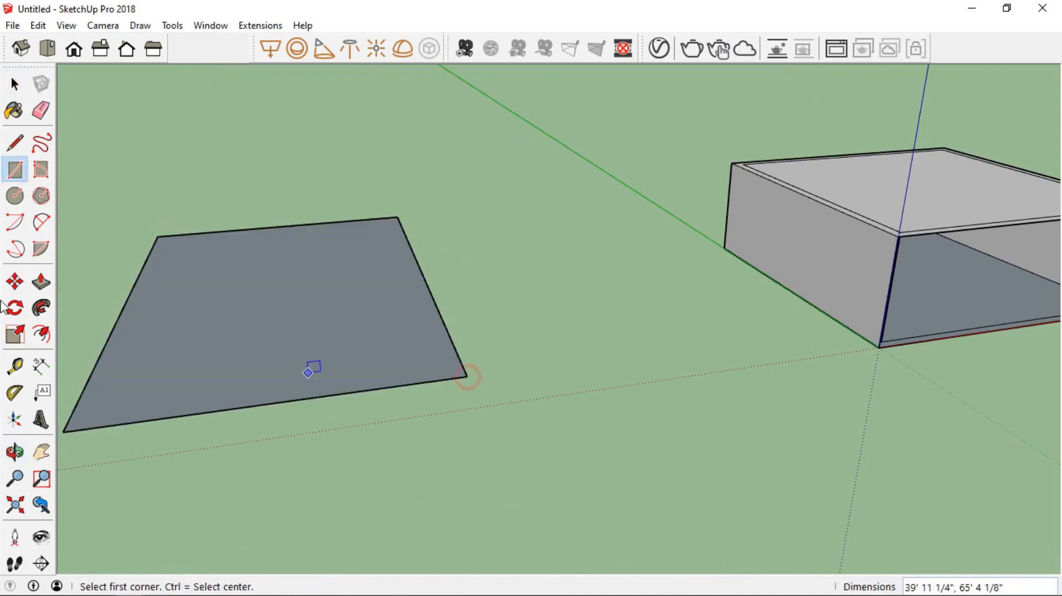
Draw a small flat circle with 50 segments on the ground beside the rectangle.
left_click(15, 195)
scroll(465, 313, "up", 5)
left_click(481, 305)
type("5")
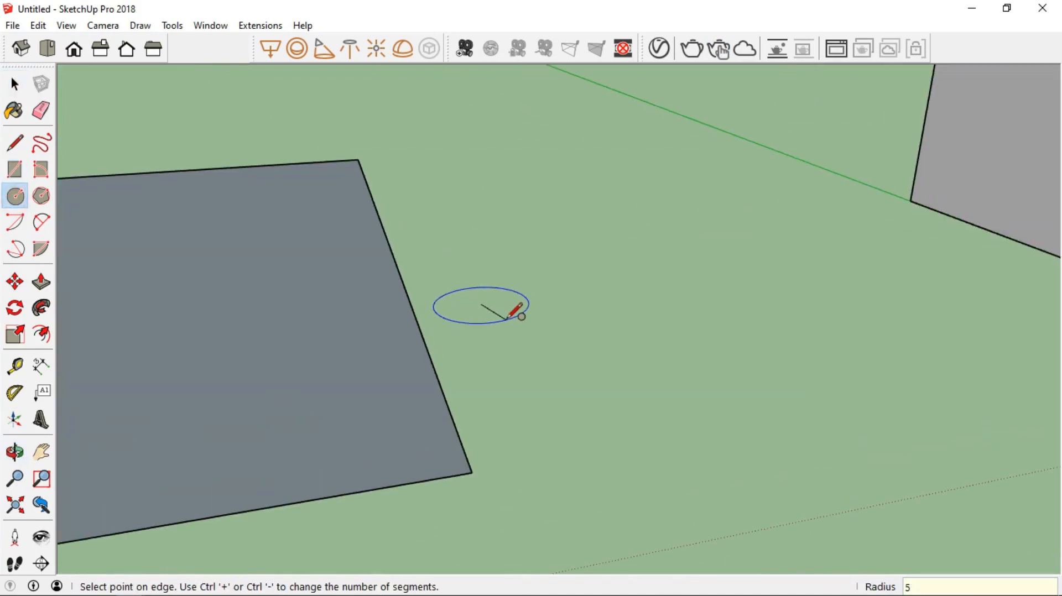
type("0s")
key("Return")
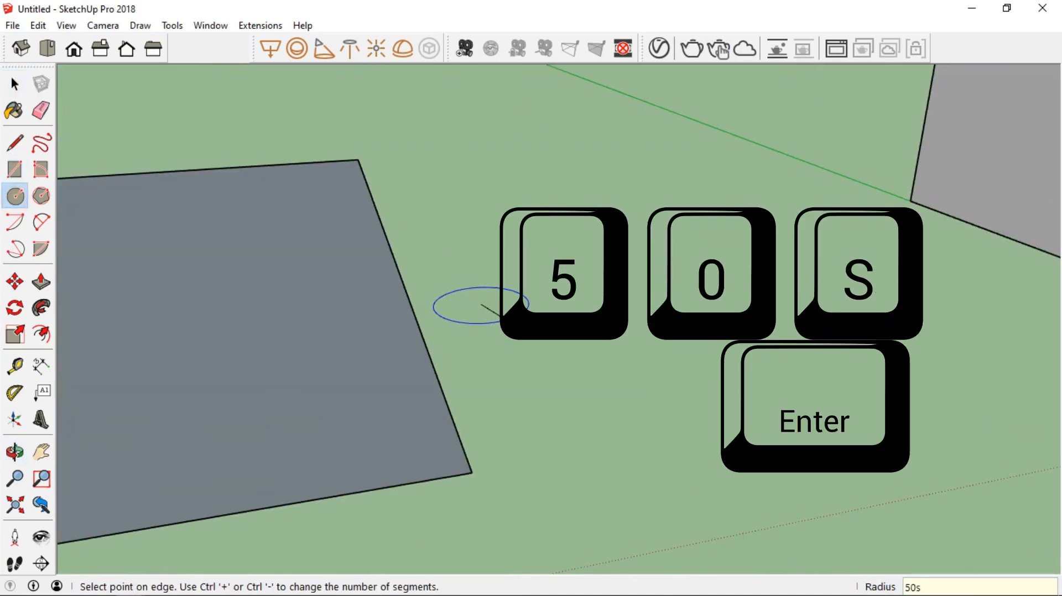
left_click(500, 317)
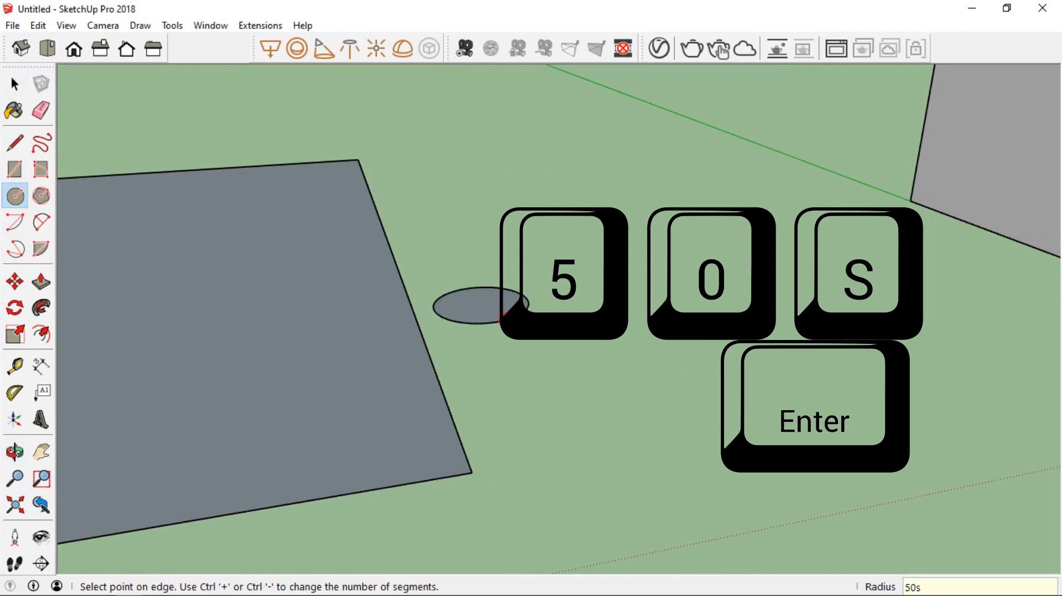
Draw a vertical circle at the flat circle's center and sweep it around the flat circle with Follow Me to form a sphere.
scroll(479, 298, "up", 3)
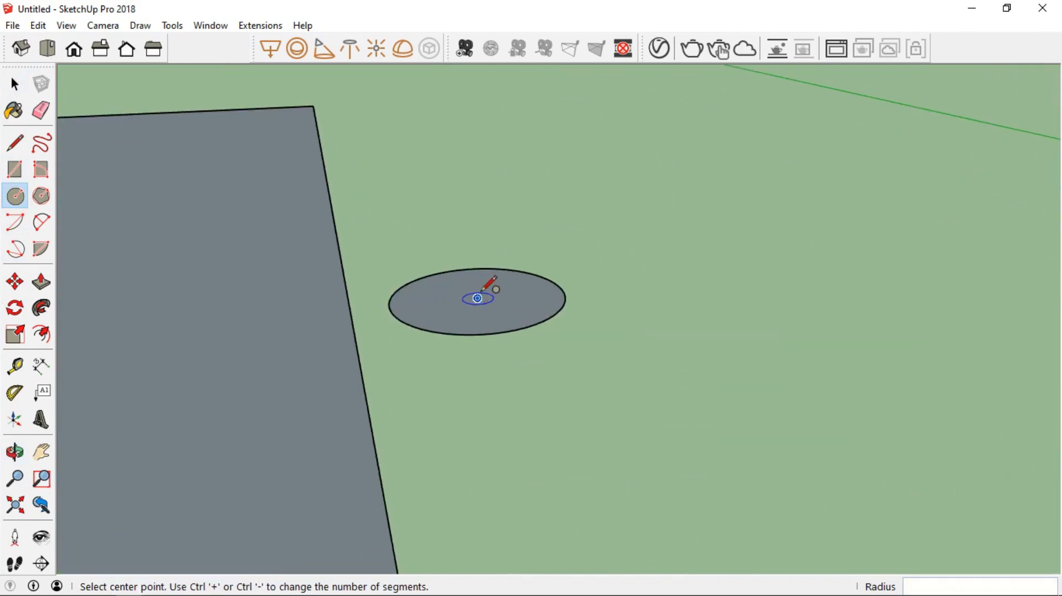
left_click(477, 299)
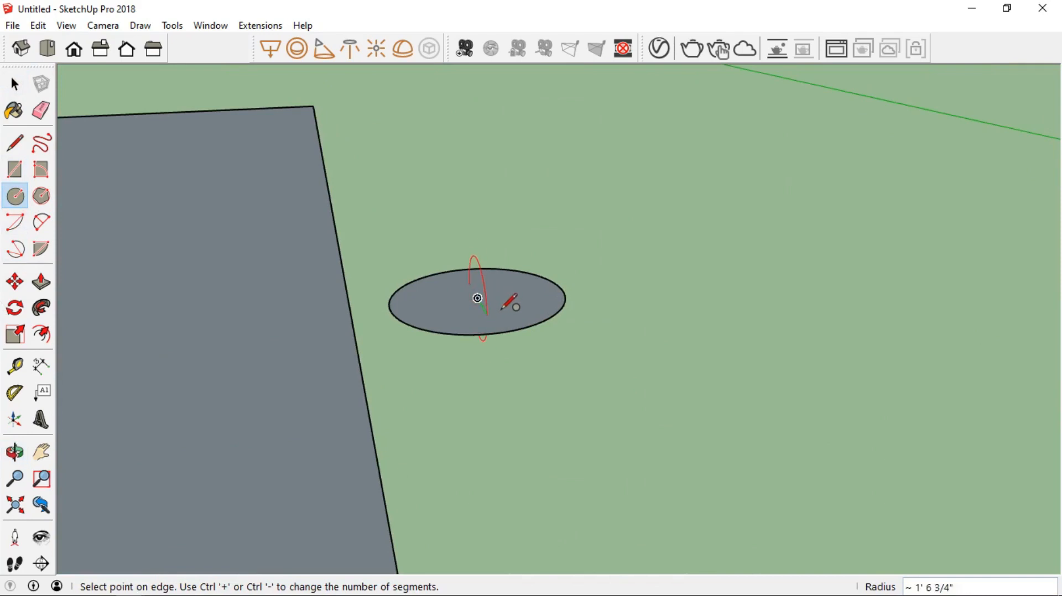
left_click(509, 306)
left_click(42, 308)
left_click(479, 274)
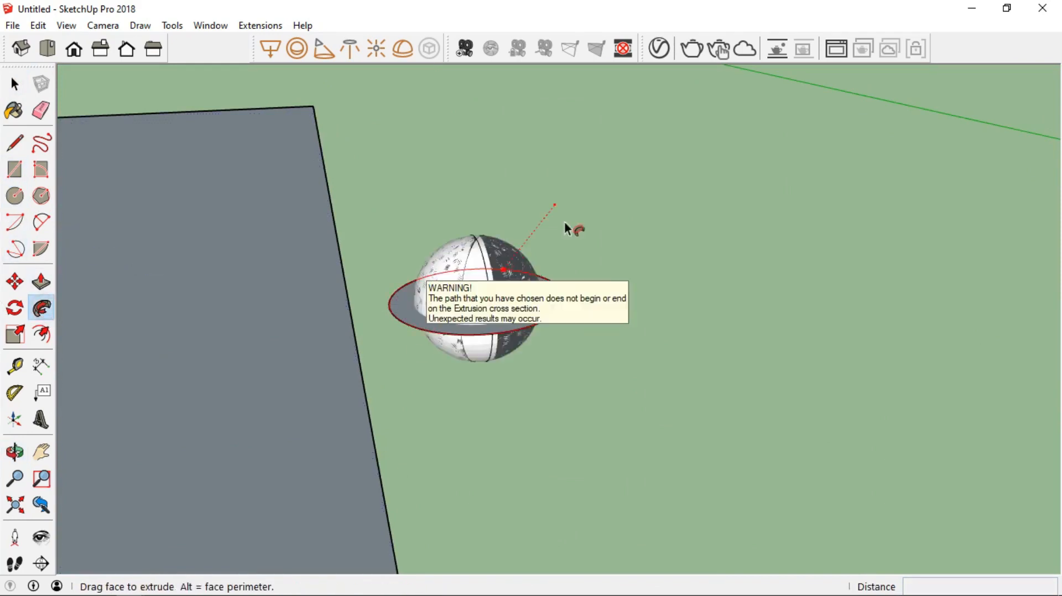
left_click(571, 283)
Delete the leftover flat circle around the sphere.
key("space")
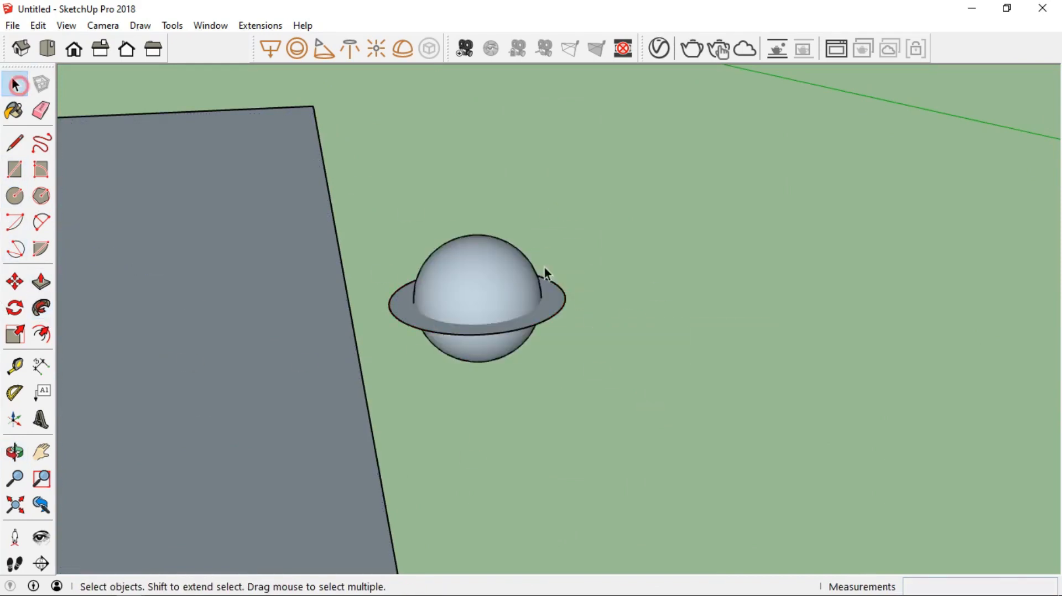
left_click(545, 273)
key("Delete")
Move the sphere onto the ground rectangle and raise it above the surface.
scroll(391, 270, "down", 5)
middle_click_drag(390, 271, 410, 227)
left_click(424, 278)
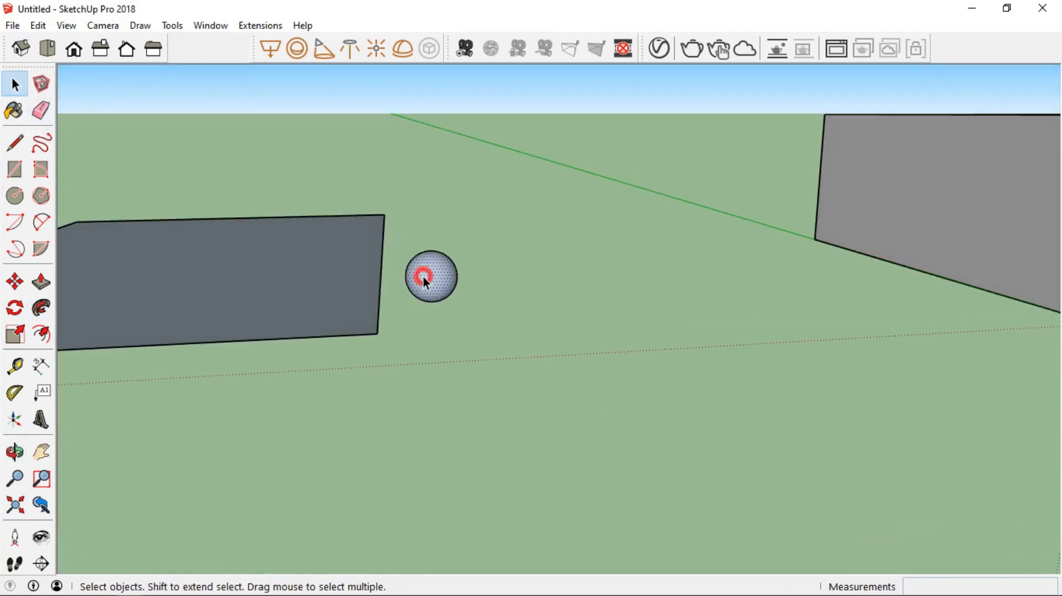
key("m")
left_click(430, 275)
left_click(238, 272)
left_click(238, 273)
left_click(237, 239)
scroll(249, 280, "up", 4)
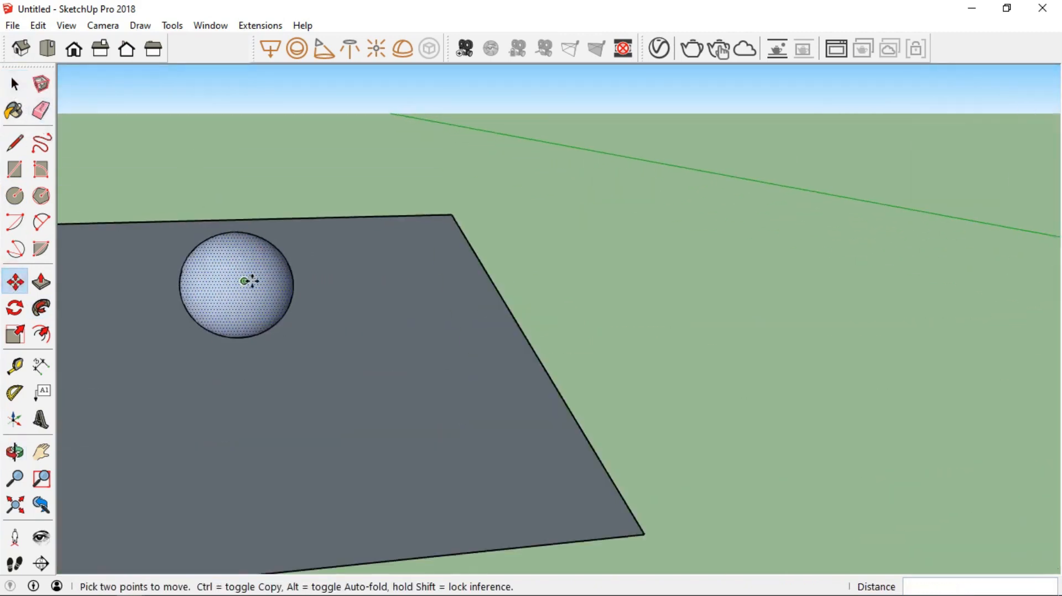
Create a new PBR material in the V-Ray Asset Editor and bring its settings fully into view.
left_click(657, 50)
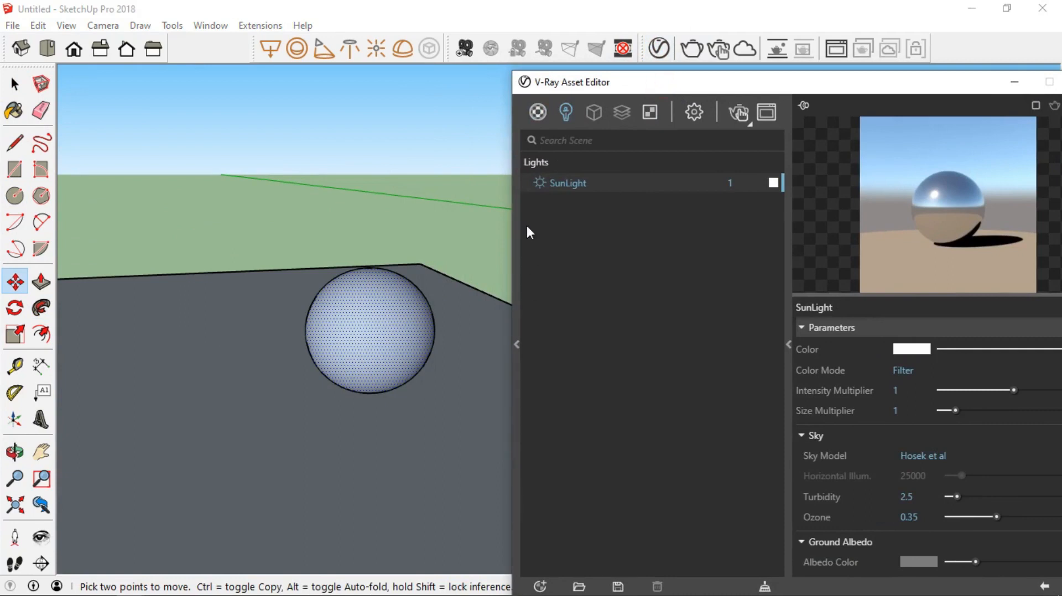
left_click(536, 112)
left_click(537, 113)
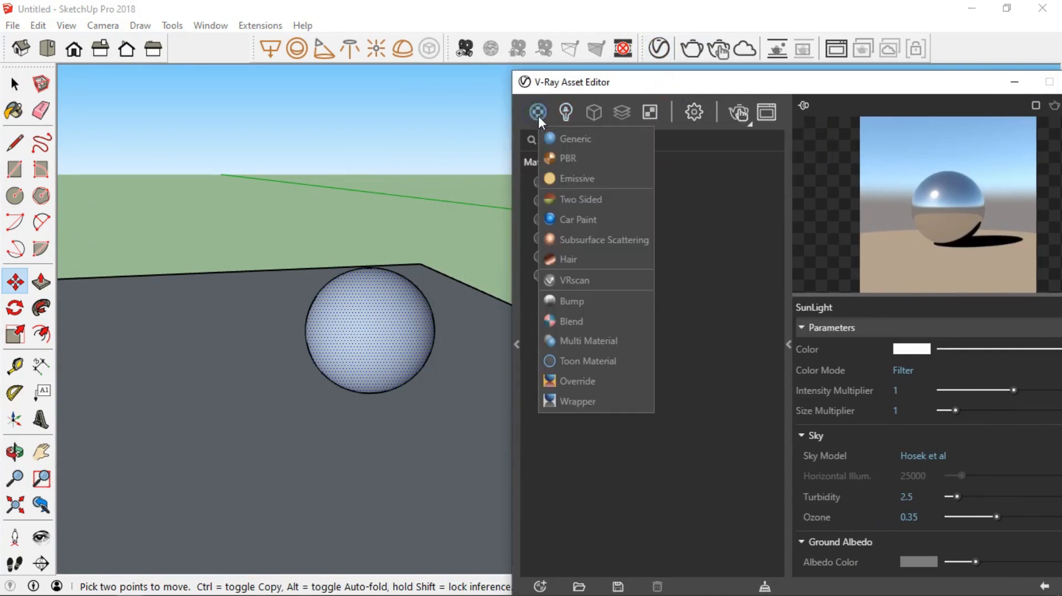
left_click(556, 152)
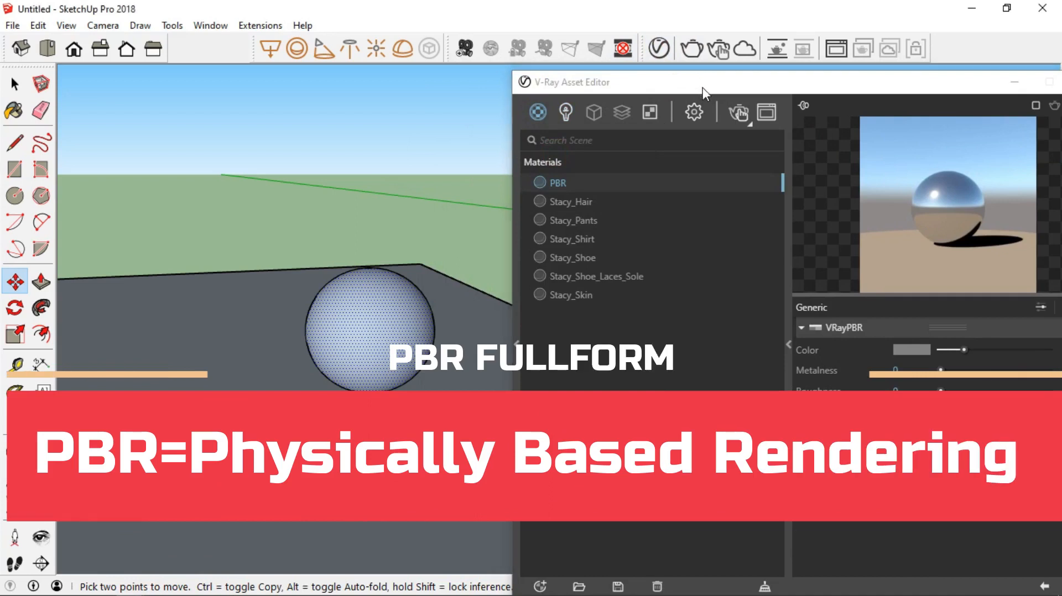
left_click_drag(703, 86, 608, 69)
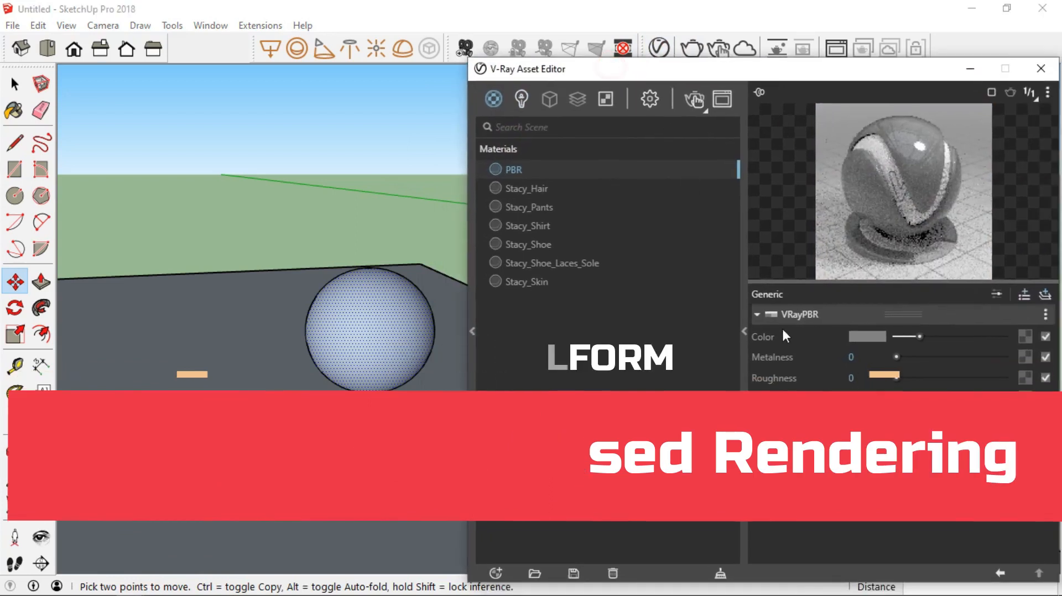
Set the PBR material's color to white and metalness to 1, and apply it to the selected sphere.
left_click_drag(919, 336, 1042, 333)
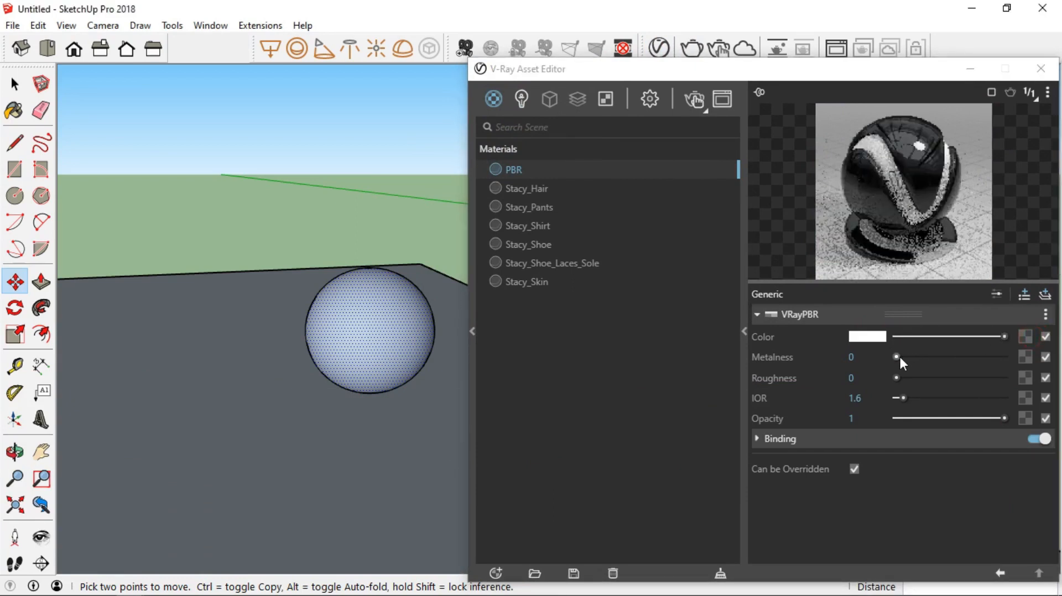
left_click_drag(897, 357, 1011, 361)
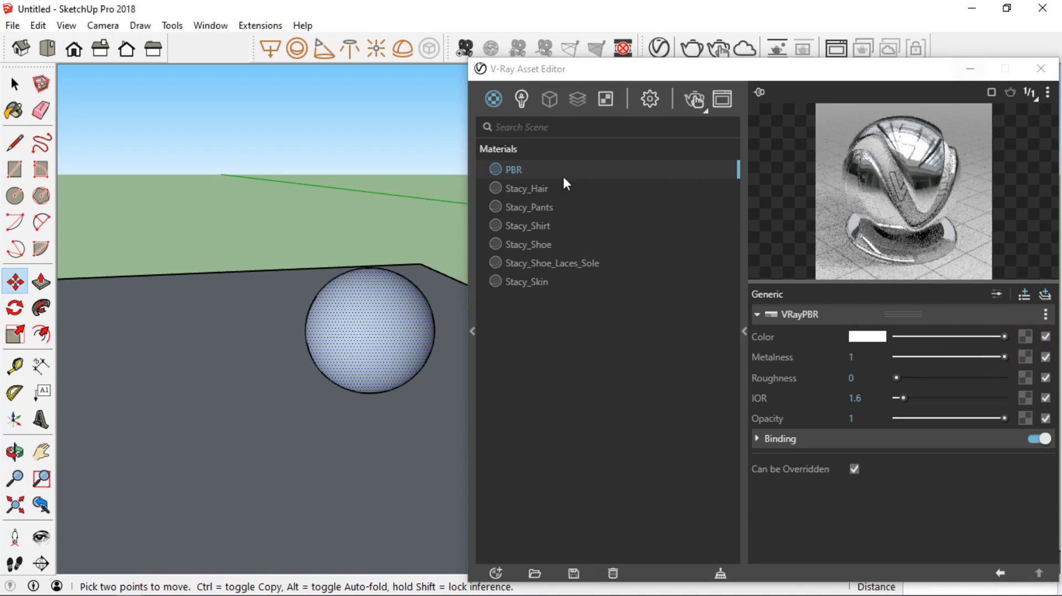
right_click(505, 171)
left_click(530, 203)
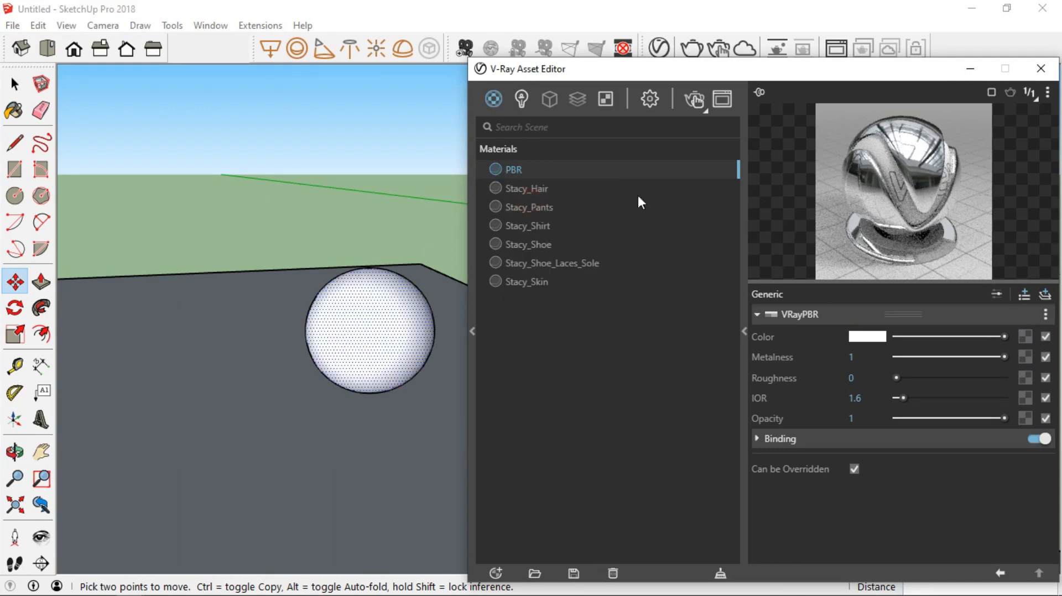
Start an interactive render to check the metallic sphere, and clear the V-Ray windows from the model view.
left_click(693, 101)
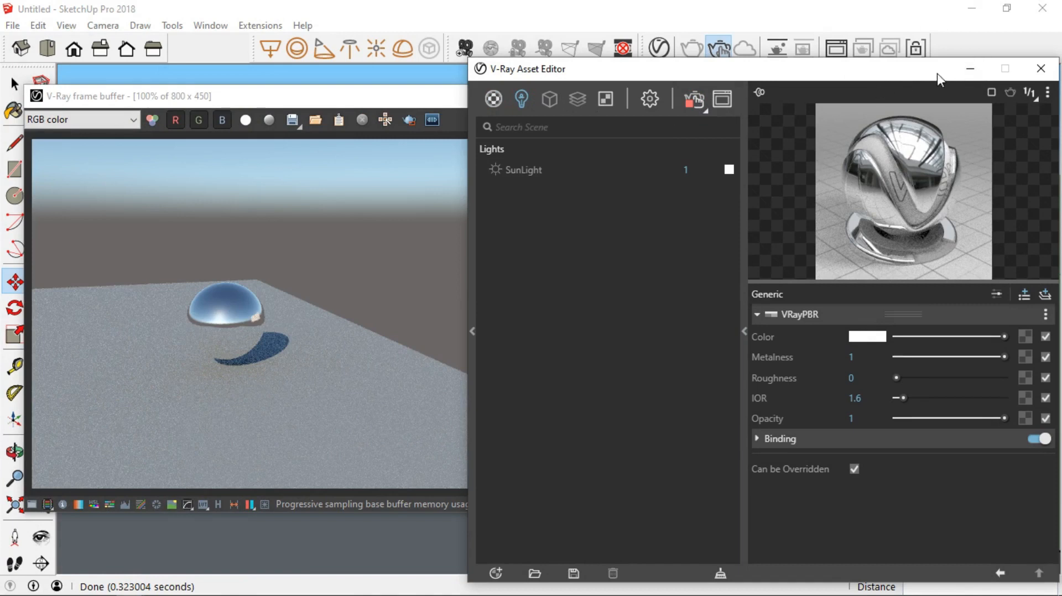
left_click(969, 68)
left_click(572, 99)
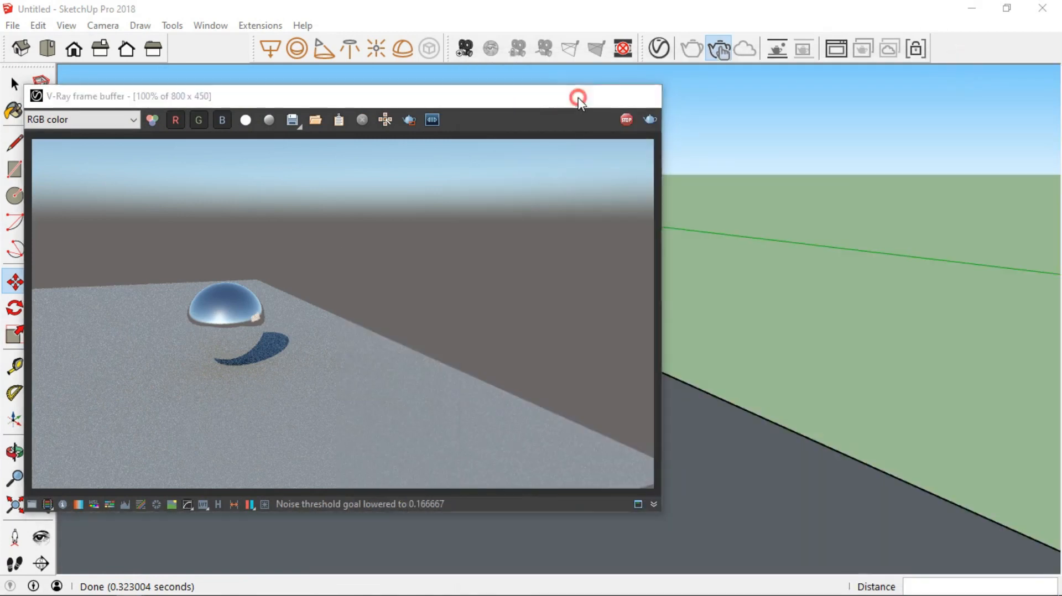
Place a dome light on the ground beyond the rectangle and bring the interactive render back into view.
left_click(403, 49)
left_click(567, 272)
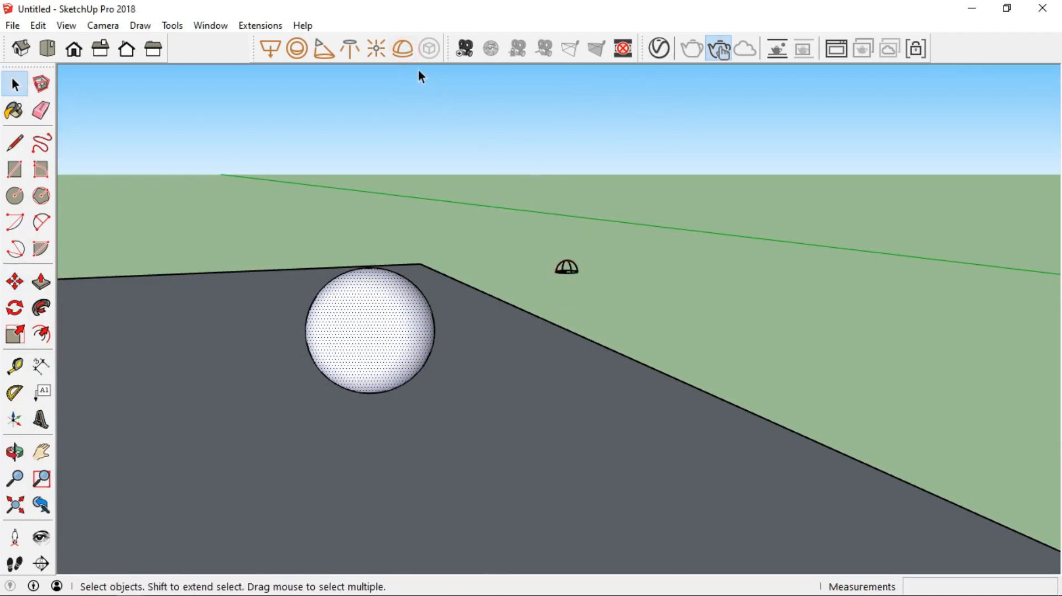
left_click(838, 48)
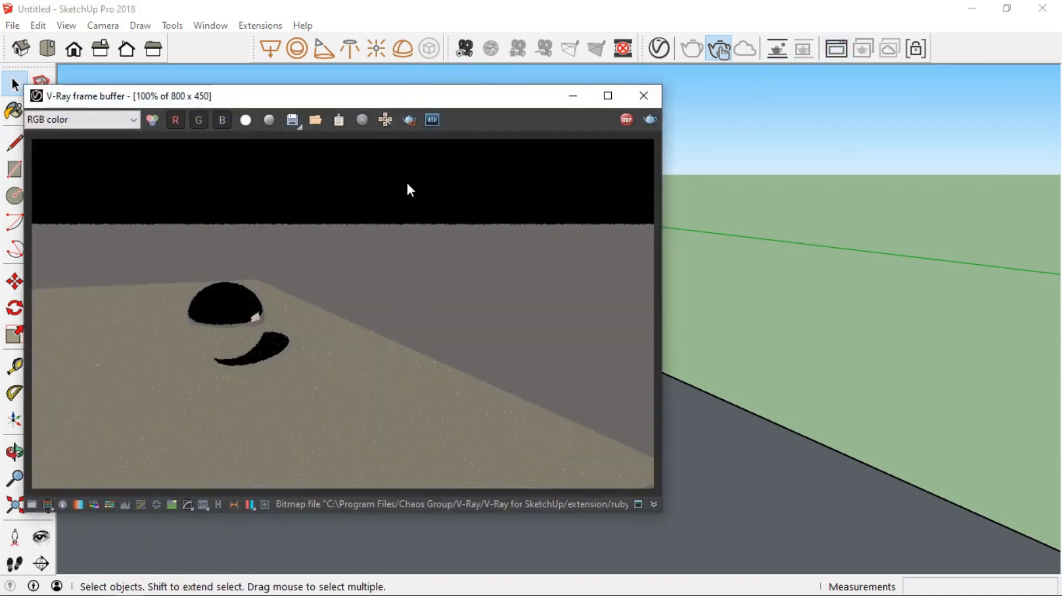
Open the dome light's HDR texture settings in the V-Ray Asset Editor.
left_click(659, 49)
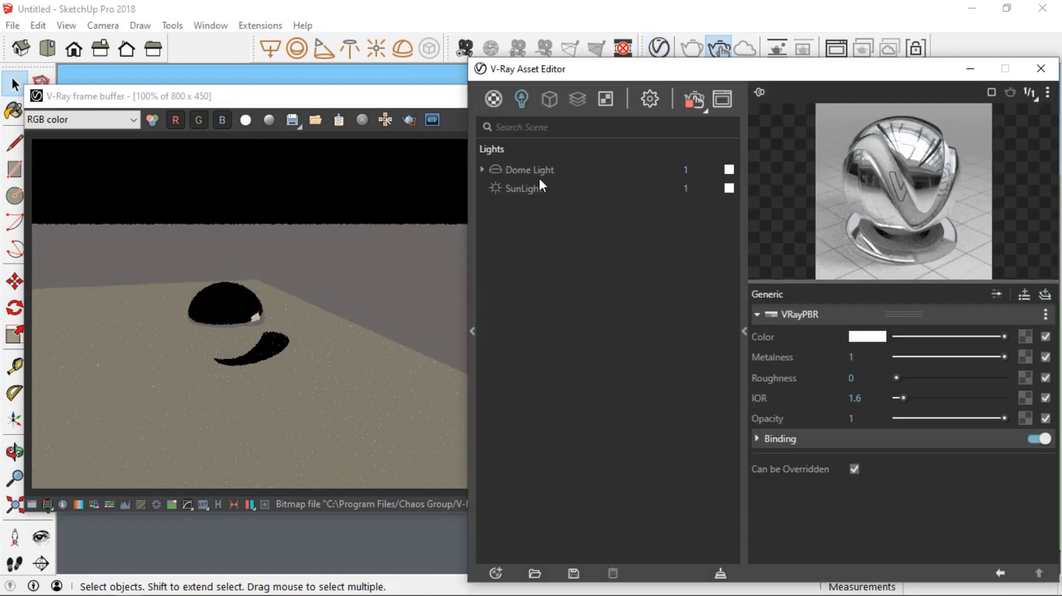
left_click(534, 173)
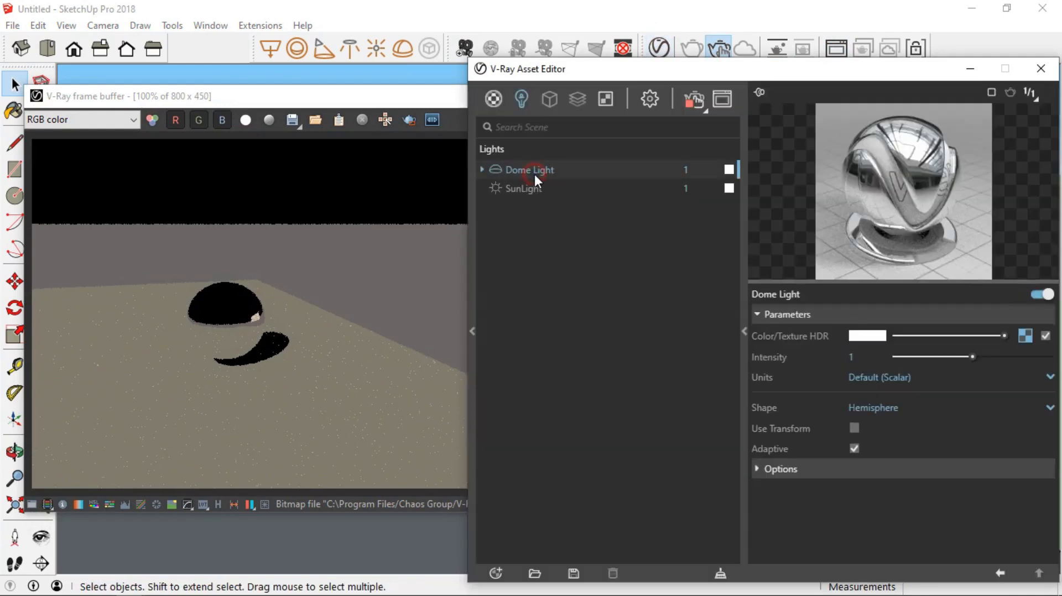
left_click(1026, 338)
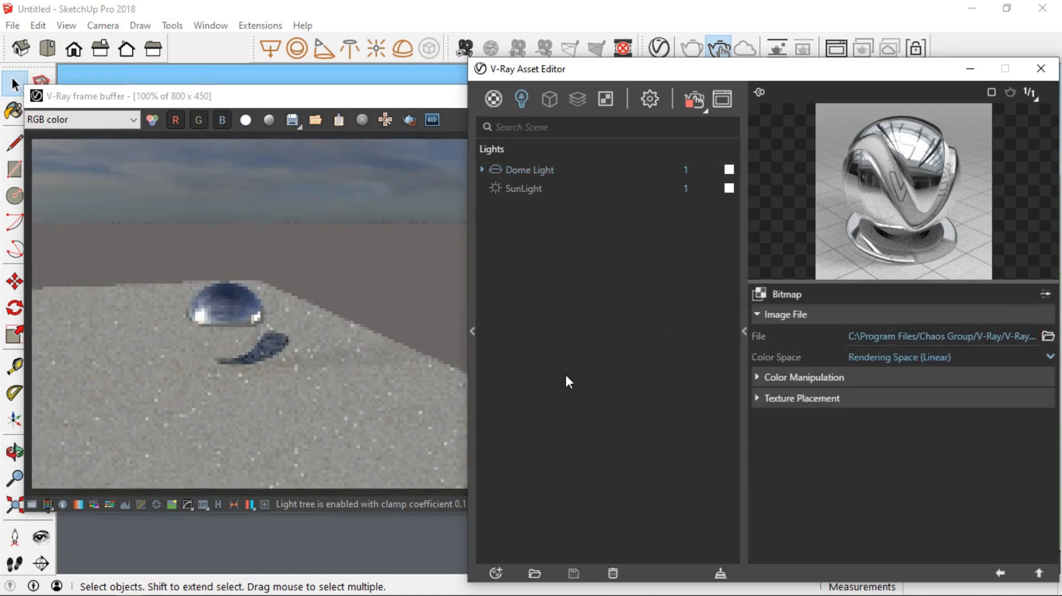
Switch to Chrome, search for "hdri haven" in a new tab, and open the site's HDRIs page.
key("alt+Tab")
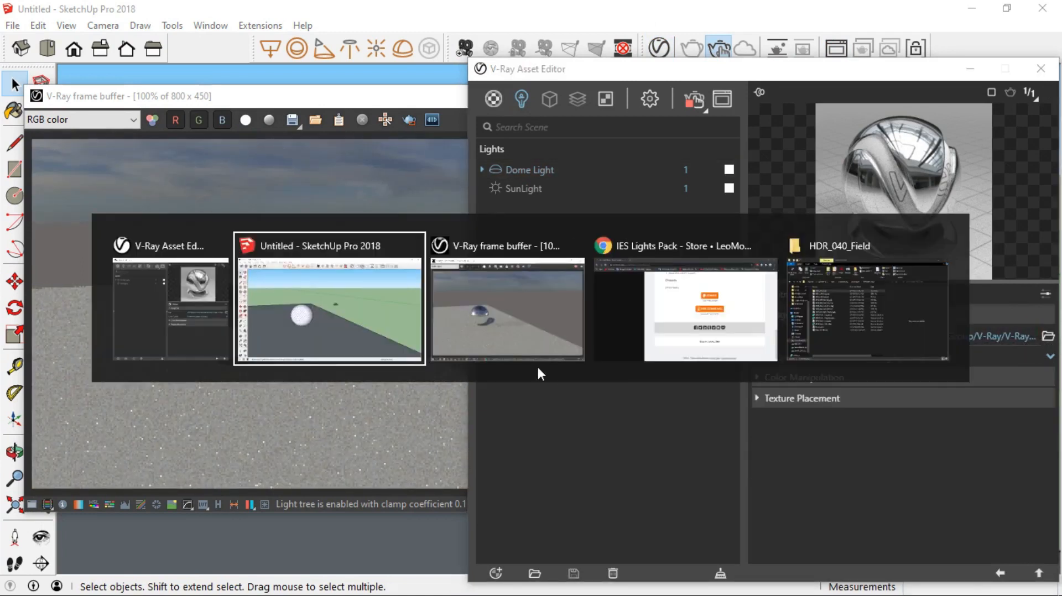
left_click(709, 318)
left_click(206, 12)
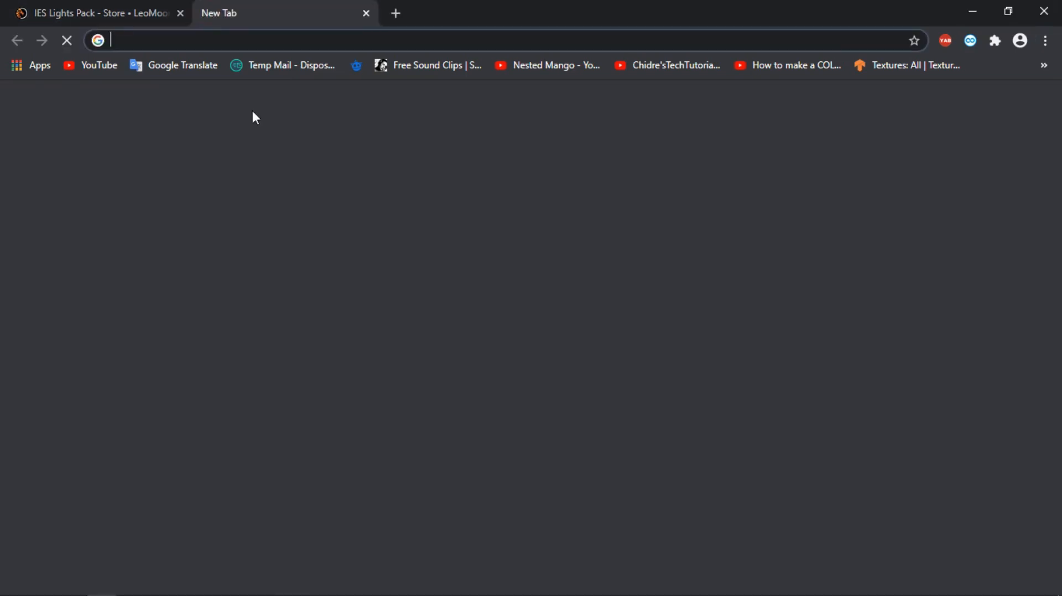
type("hdri heven")
left_click(252, 111)
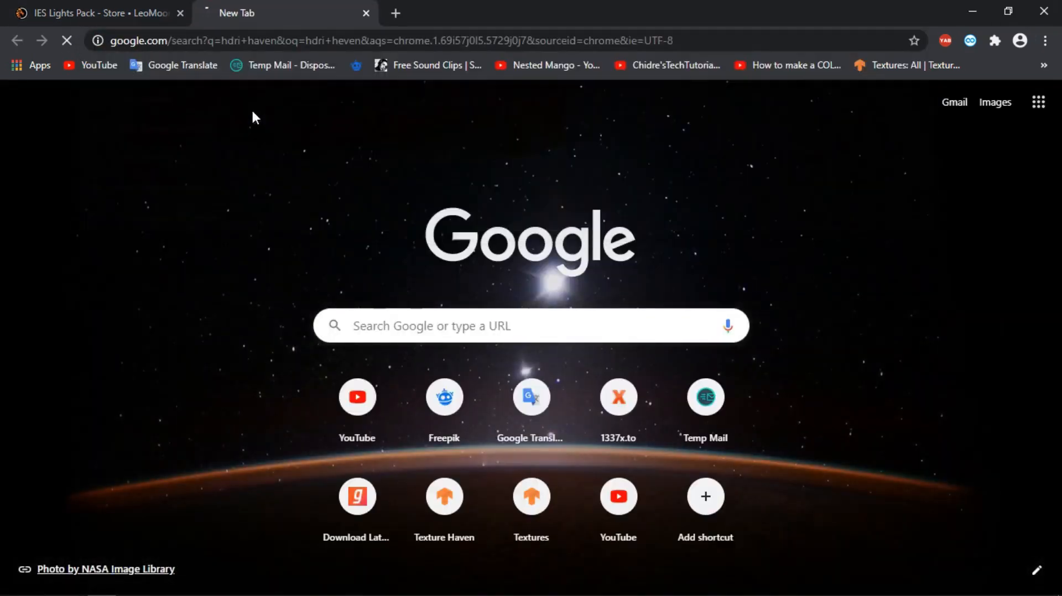
left_click(152, 241)
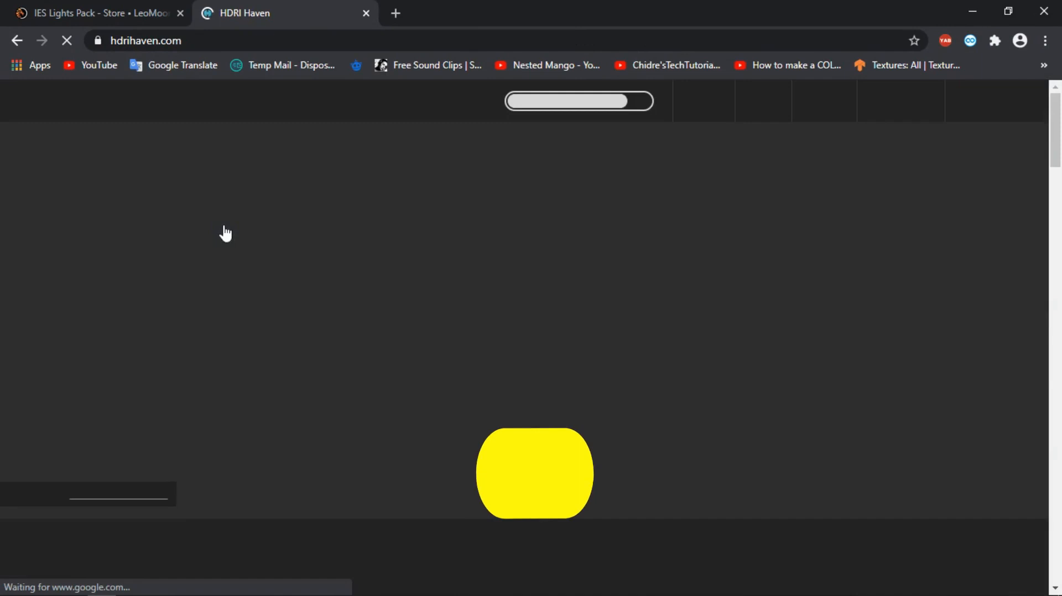
left_click(703, 109)
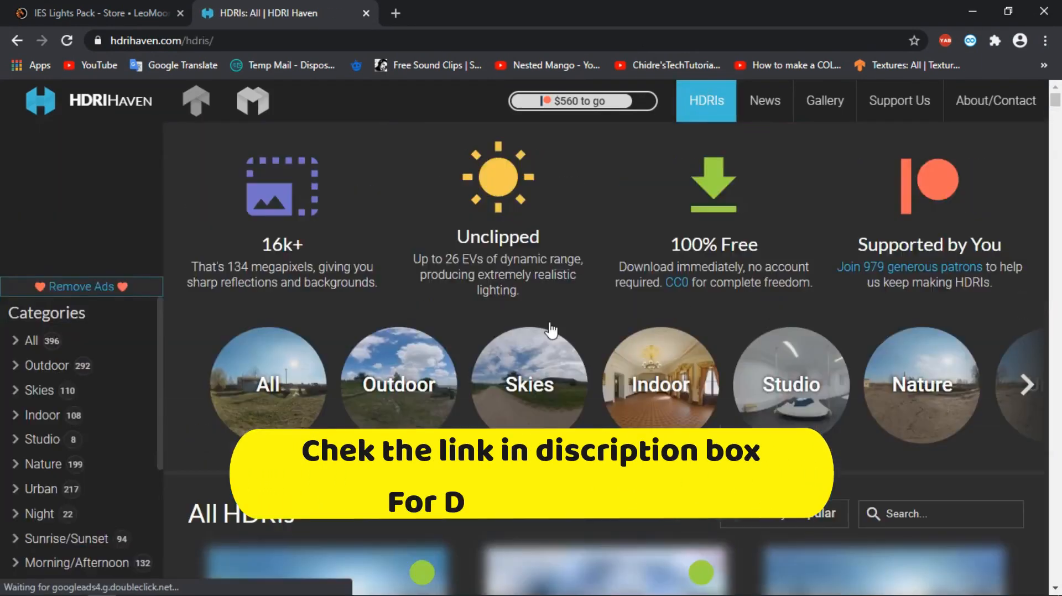
Browse the Outdoor HDRIs, examine the Pump Station download options, and return to SketchUp.
scroll(480, 243, "down", 5)
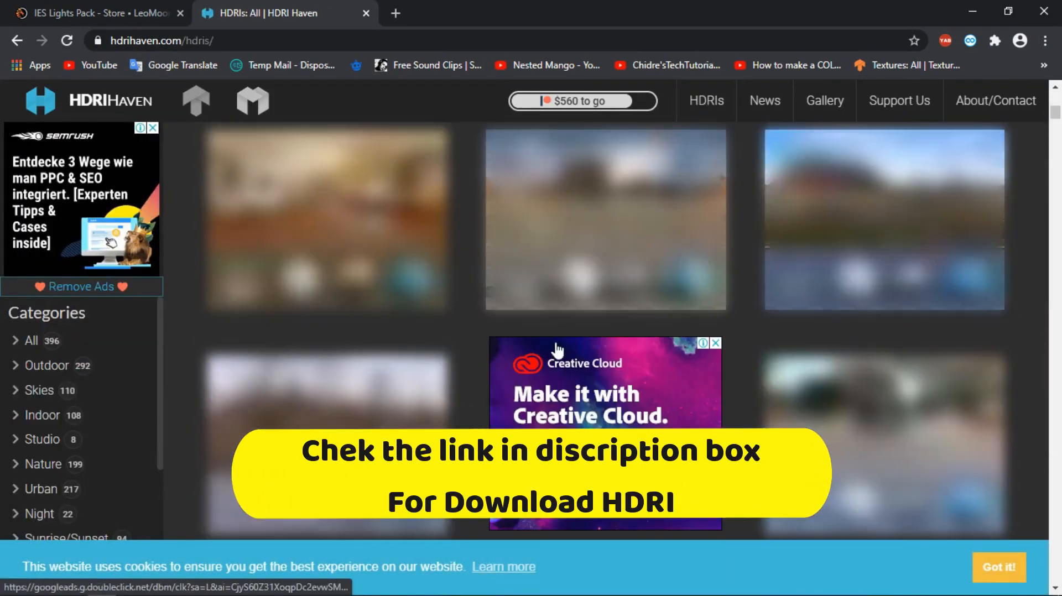
scroll(555, 351, "up", 3)
left_click(385, 201)
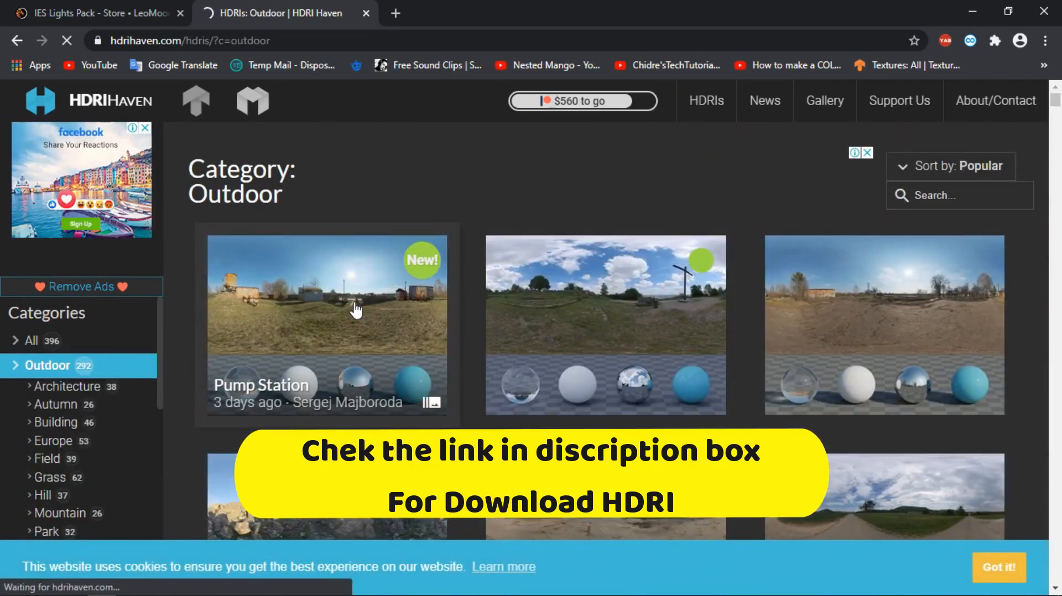
left_click(356, 310)
scroll(356, 310, "down", 15)
scroll(337, 426, "up", 4)
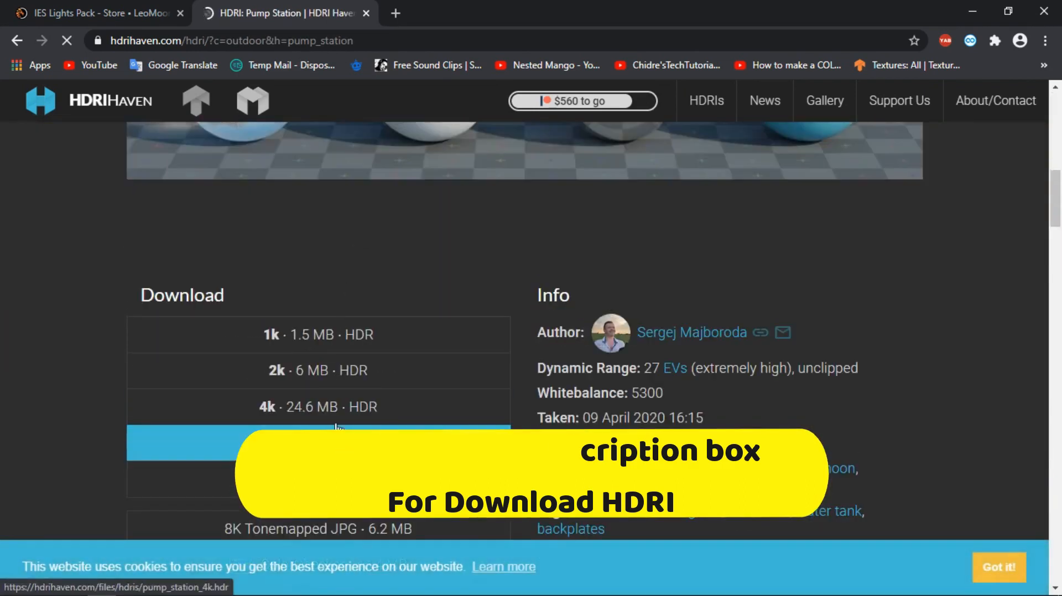
left_click(973, 9)
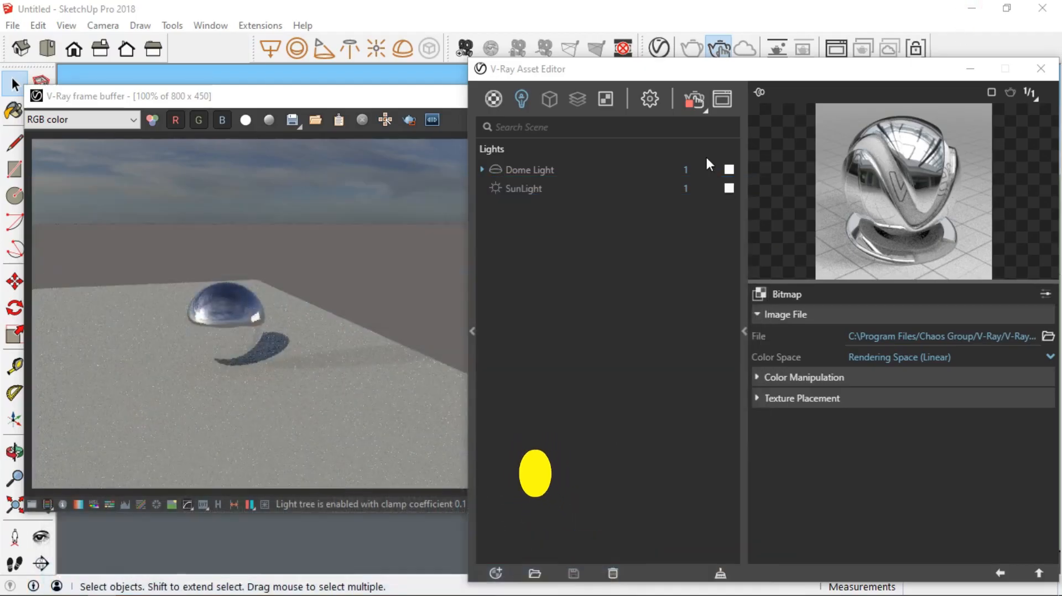
Load the HDR_040 field image from Downloads as the dome light's texture and set the light's intensity to 20.
left_click(1049, 336)
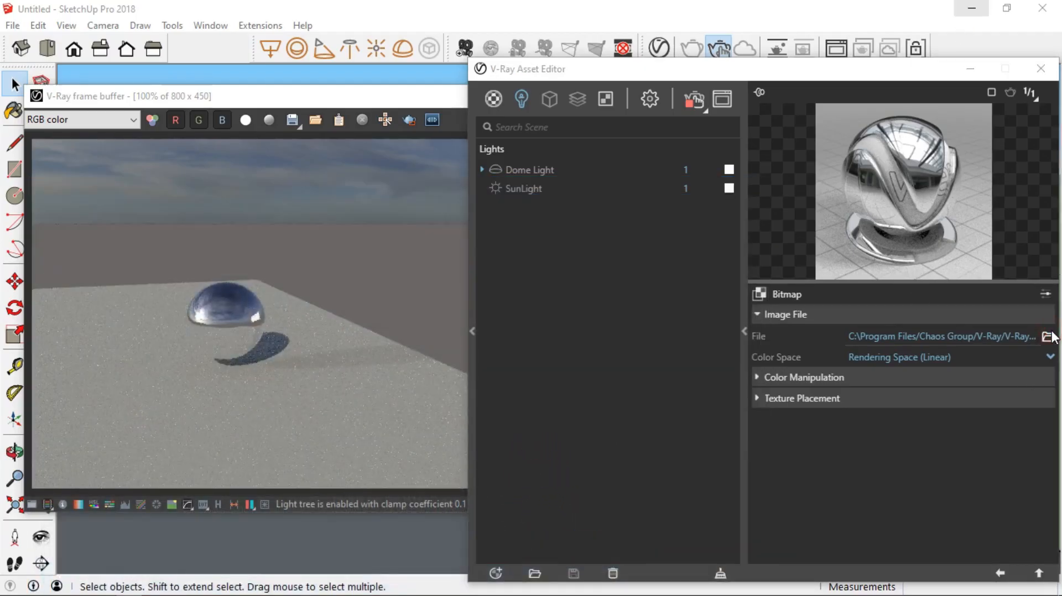
double_click(656, 211)
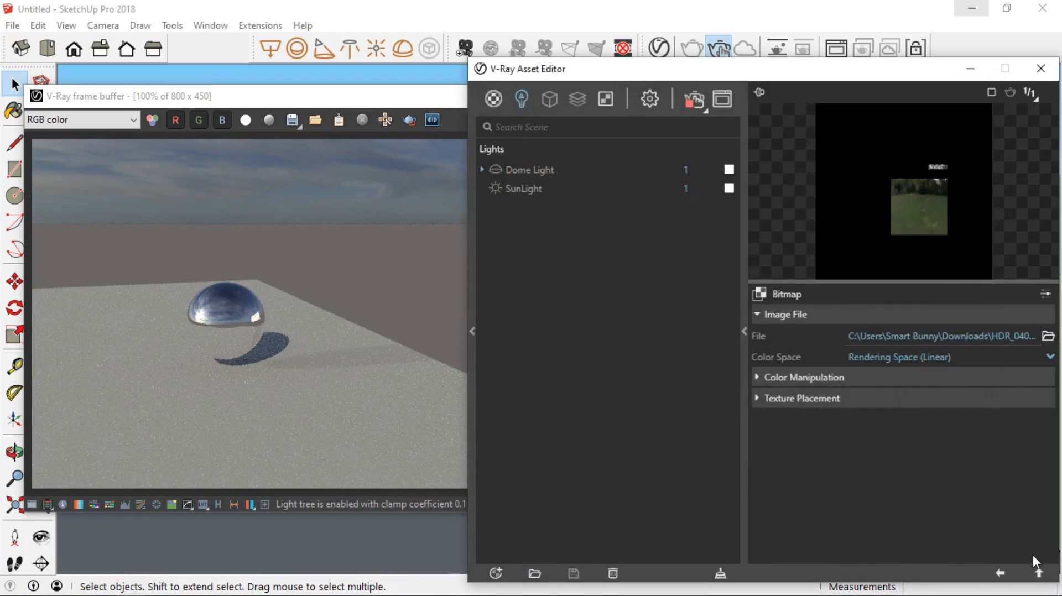
left_click(1038, 574)
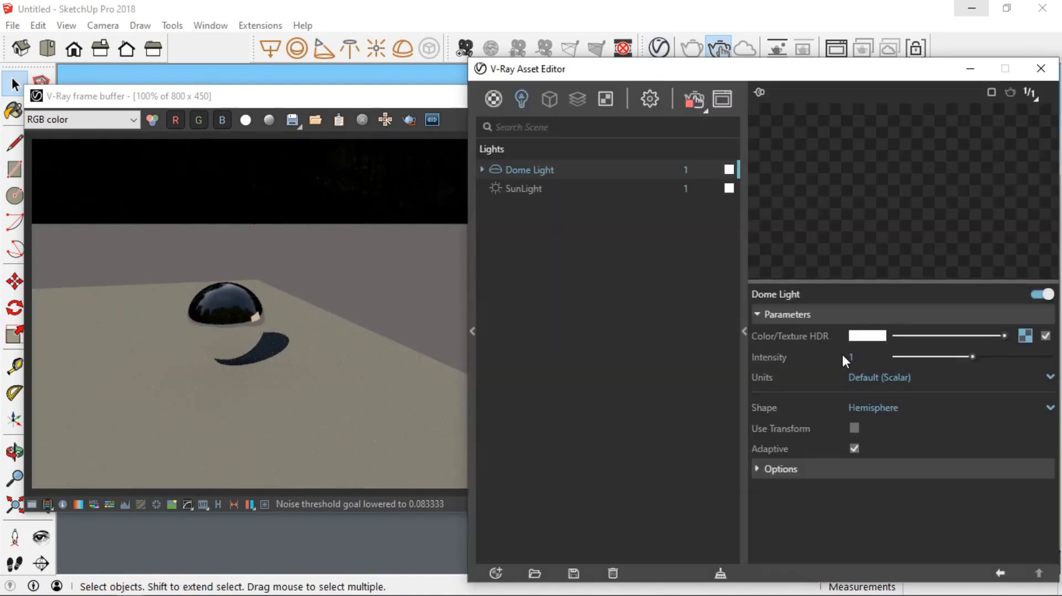
left_click(850, 355)
left_click(168, 386)
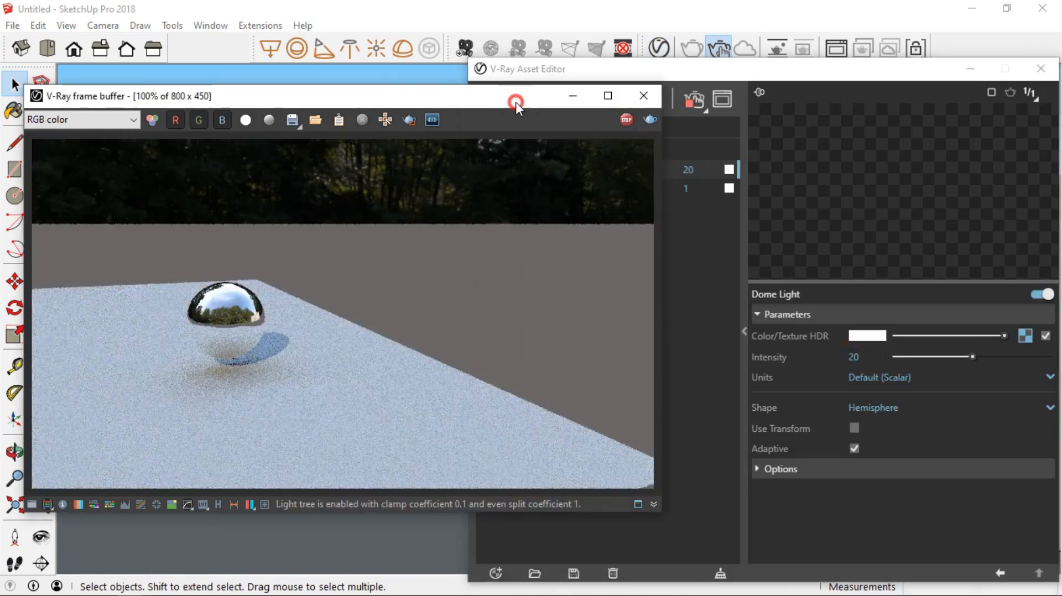
Examine the HDR background and the sphere's reflections in the interactive render from several viewing angles.
left_click_drag(516, 105, 892, 122)
mouse_move(185, 188)
middle_mouse_down()
mouse_move(277, 140)
mouse_move(288, 149)
middle_mouse_up()
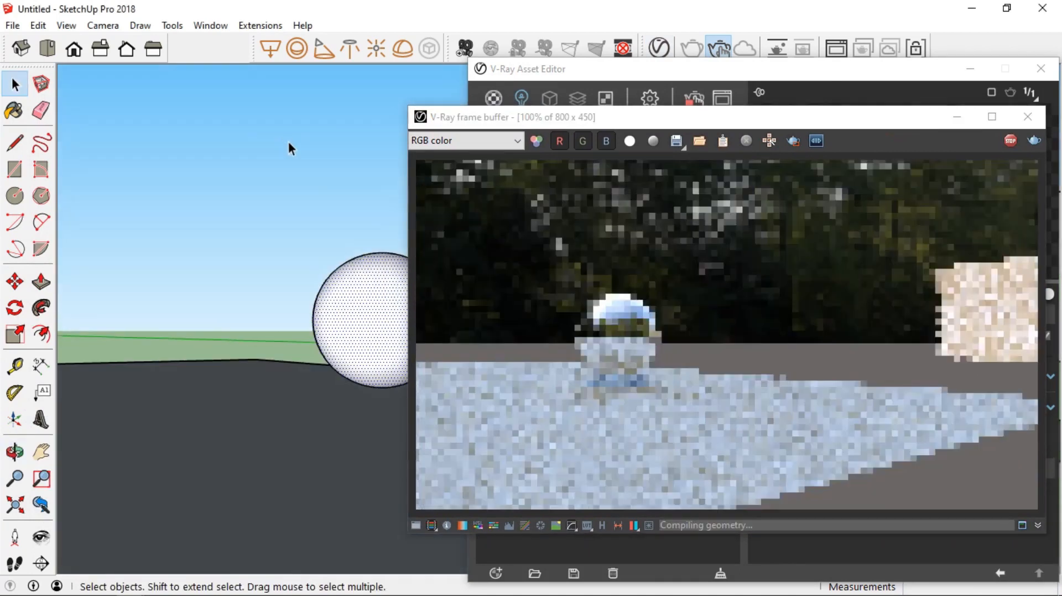
middle_click_drag(256, 194, 309, 227)
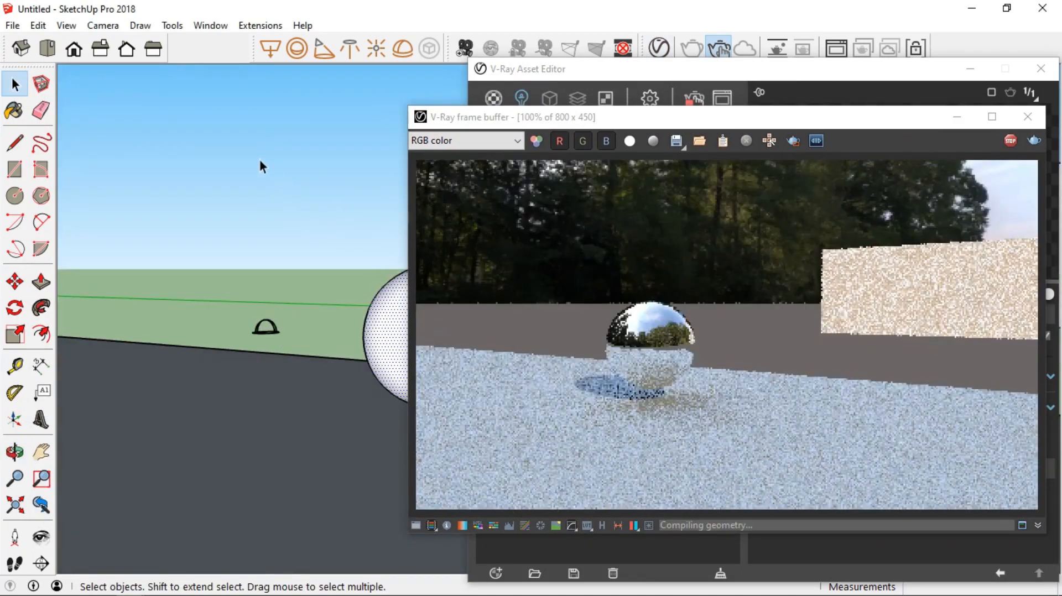
mouse_move(282, 188)
middle_mouse_down()
mouse_move(236, 214)
mouse_move(233, 164)
mouse_move(218, 208)
mouse_move(231, 220)
middle_mouse_up()
mouse_move(238, 310)
middle_mouse_down()
mouse_move(252, 120)
mouse_move(218, 415)
mouse_move(224, 387)
middle_mouse_up()
key("space")
scroll(256, 139, "down", 3)
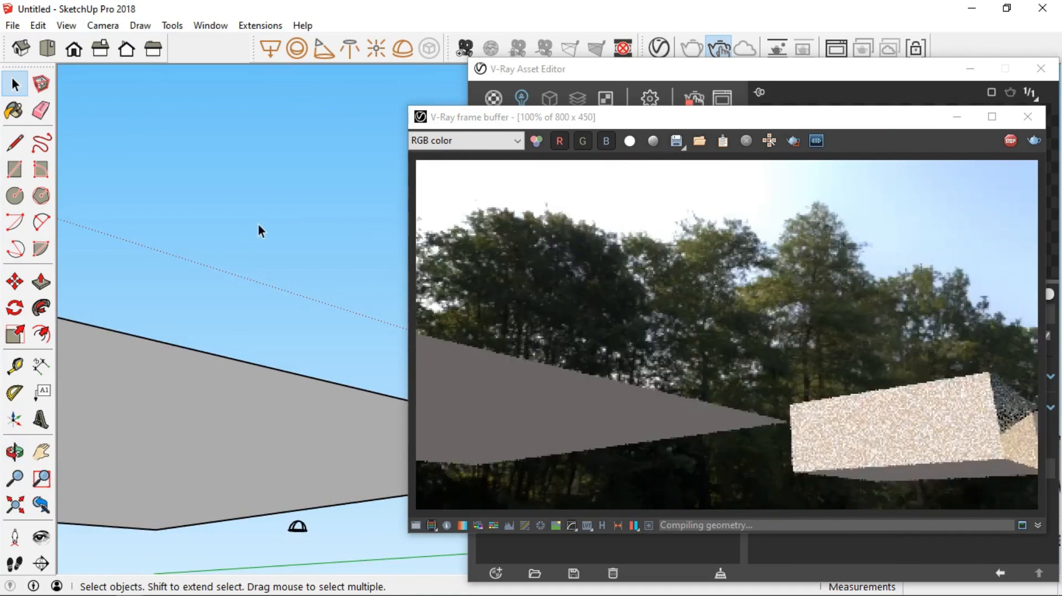
middle_click_drag(270, 225, 232, 367)
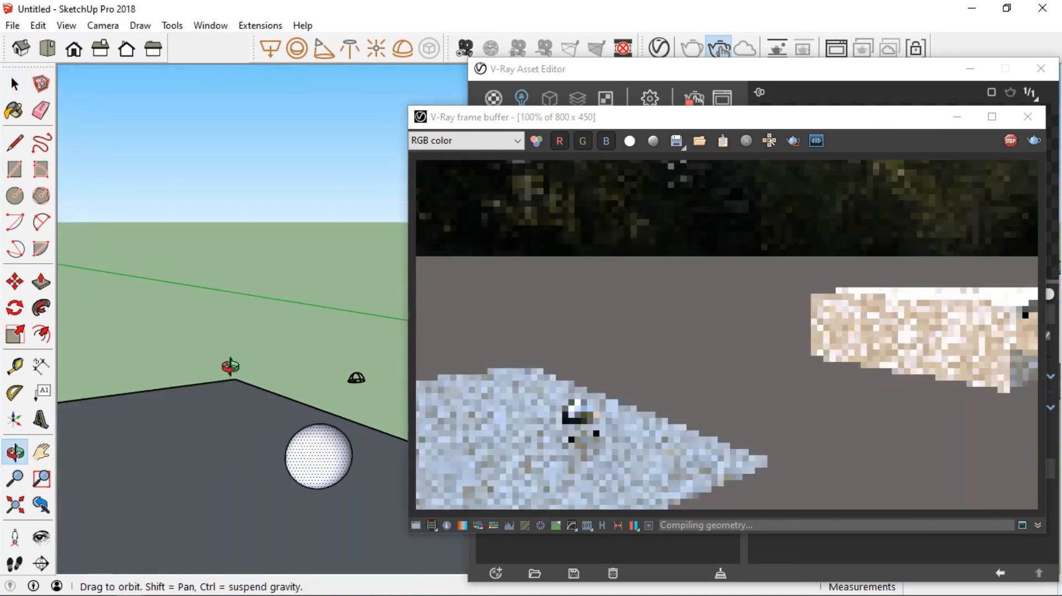
Set the dome light's shape to Sphere and check the result in the interactive render.
left_click(959, 117)
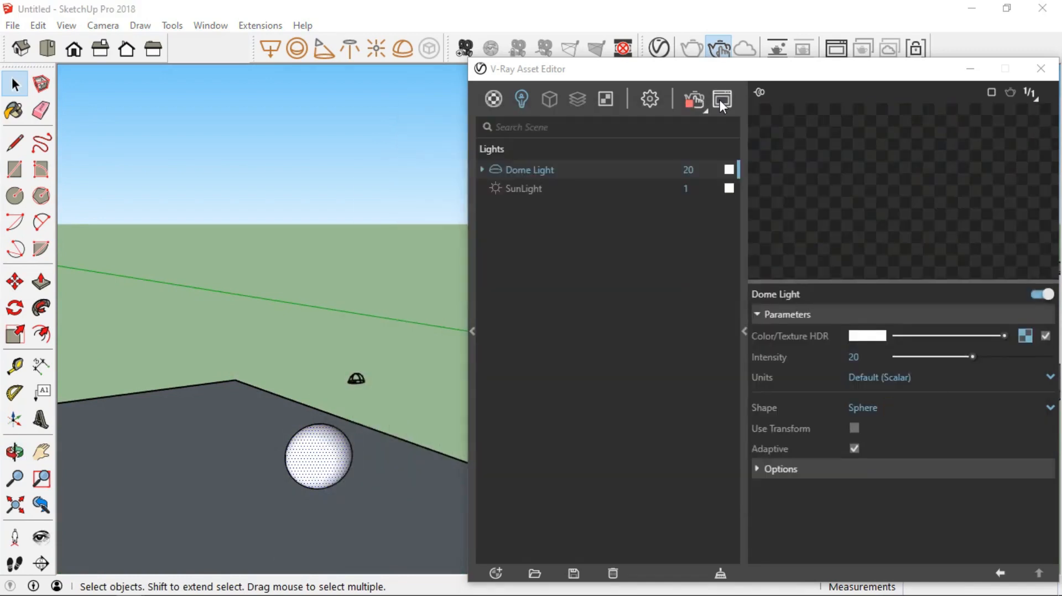
left_click(721, 102)
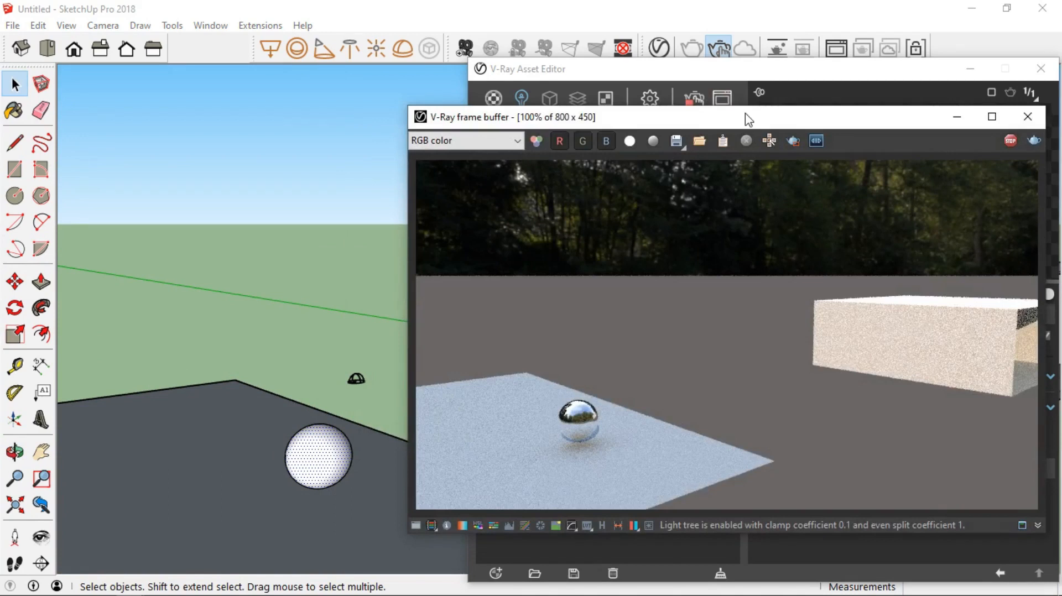
left_click_drag(739, 117, 432, 74)
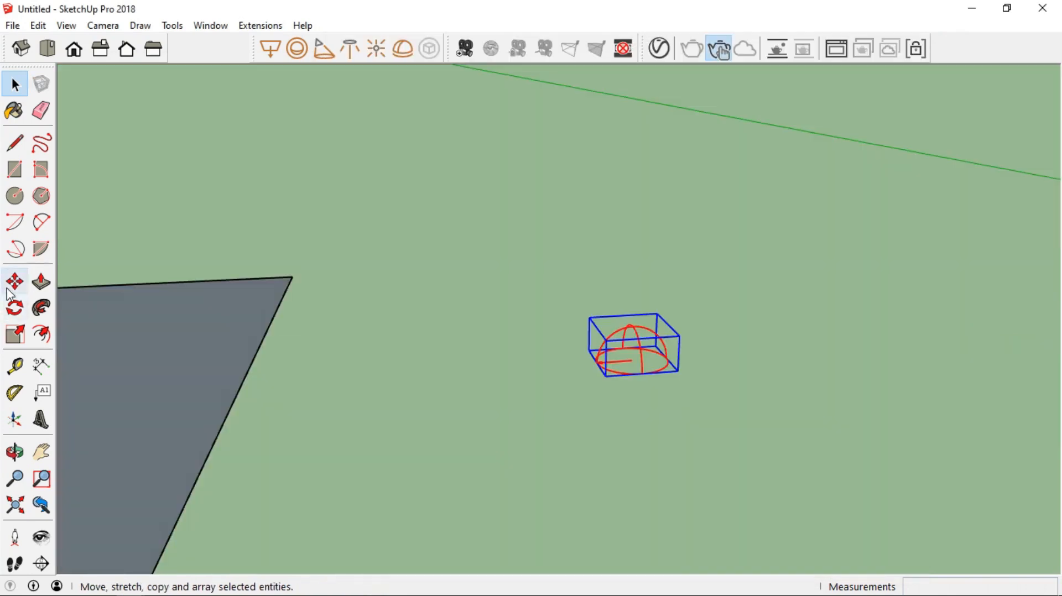
Rotate the dome light 90 degrees about its vertical axis while the interactive render is running.
left_click(15, 308)
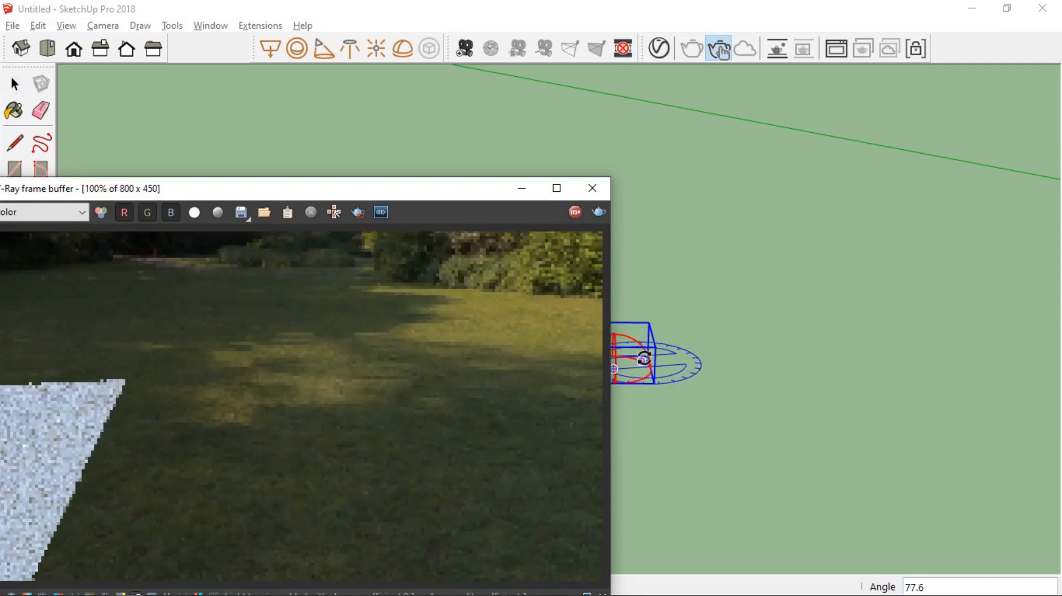
left_click(658, 365)
left_click(769, 355)
left_click(690, 438)
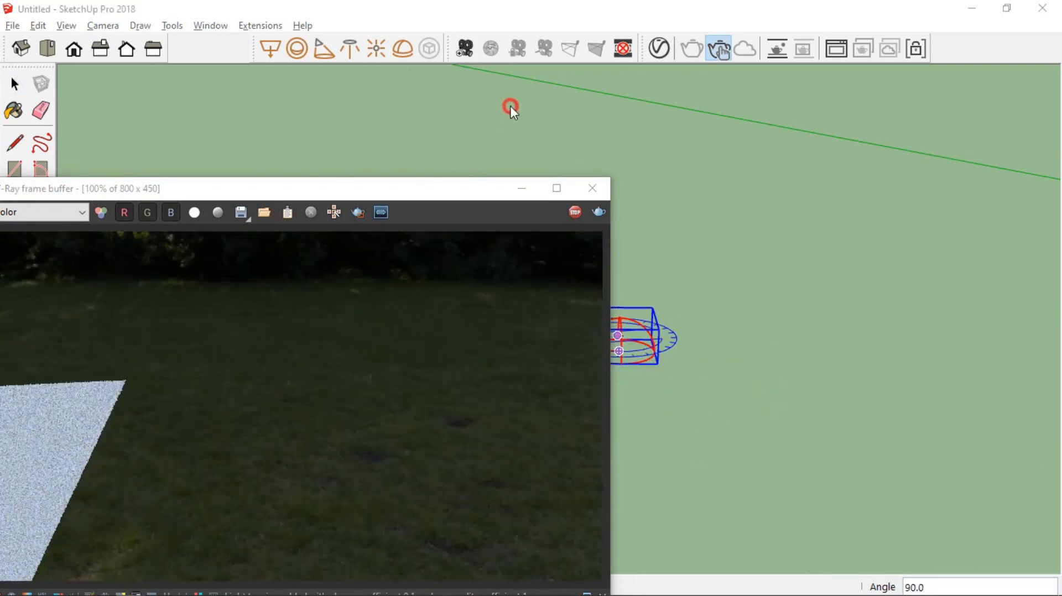
Turn off Use Transform for the dome light and review its Options settings.
left_click_drag(513, 194, 541, 123)
left_click(659, 48)
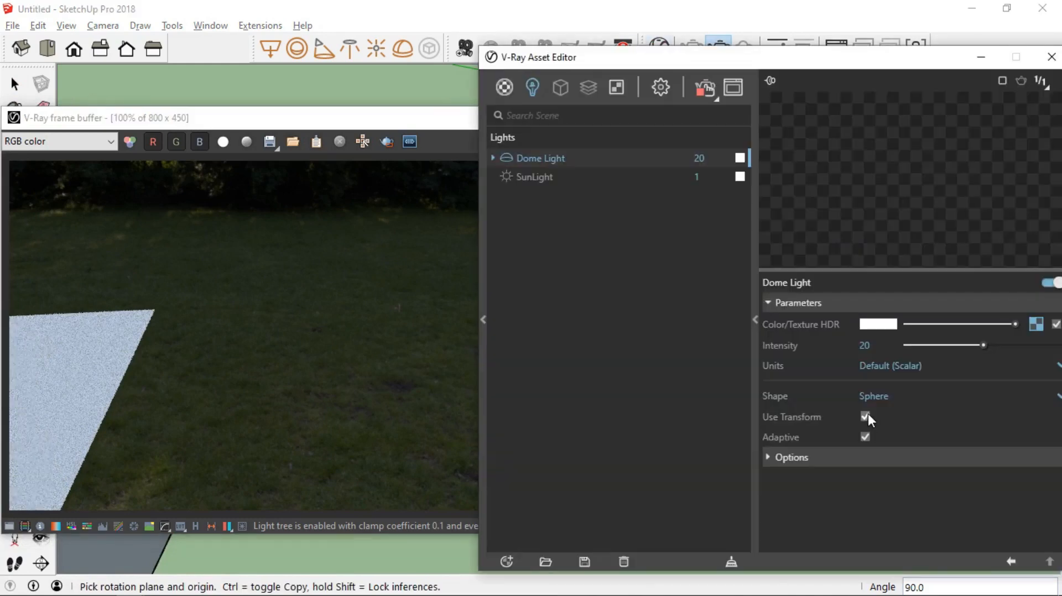
left_click(768, 457)
scroll(826, 484, "down", 2)
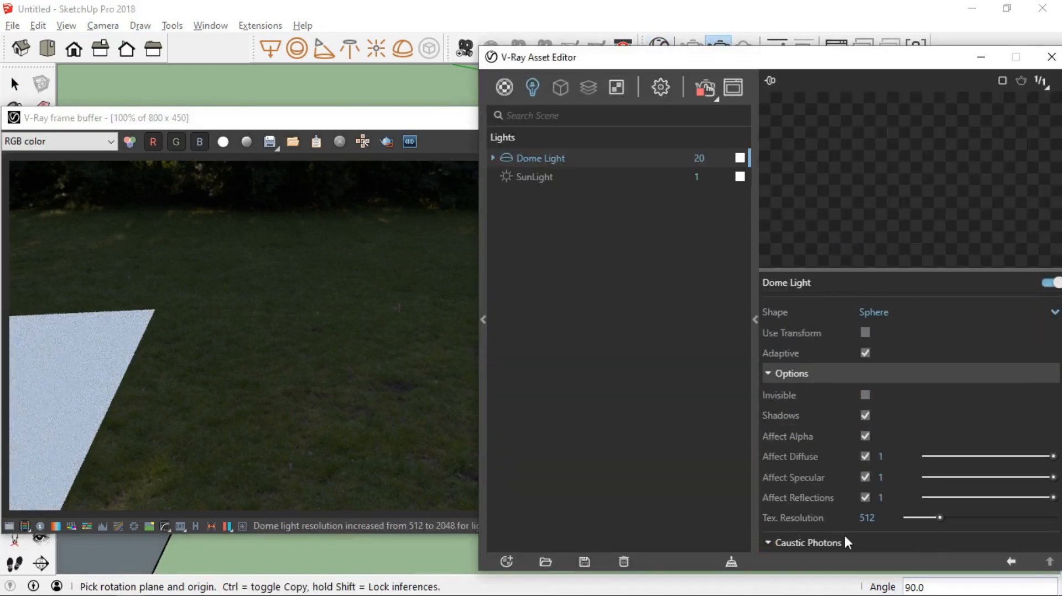
scroll(847, 543, "down", 1)
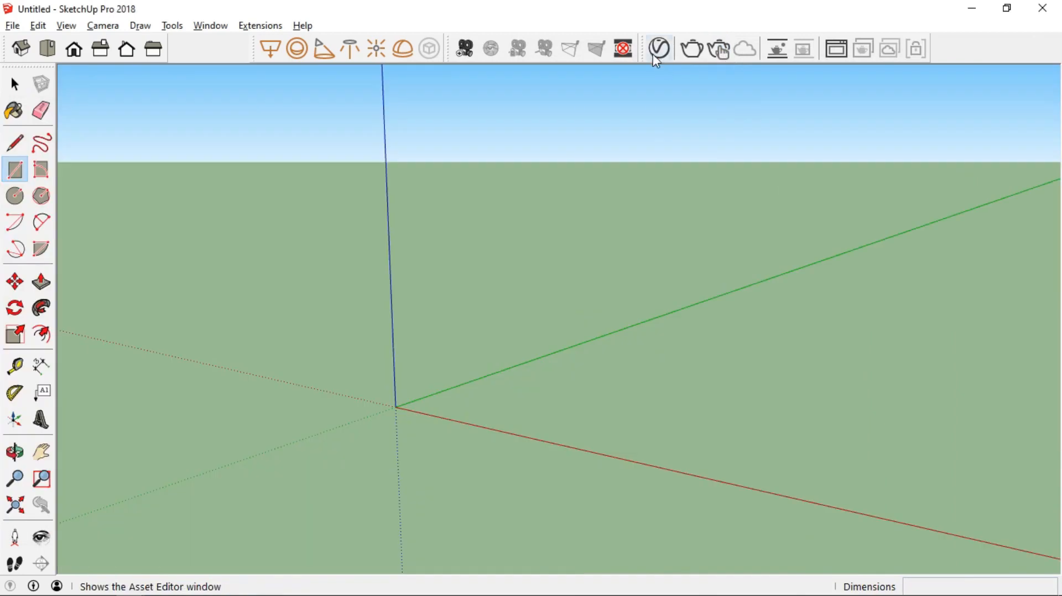
Delete the dome light from the scene's lights and close the Asset Editor.
left_click(657, 51)
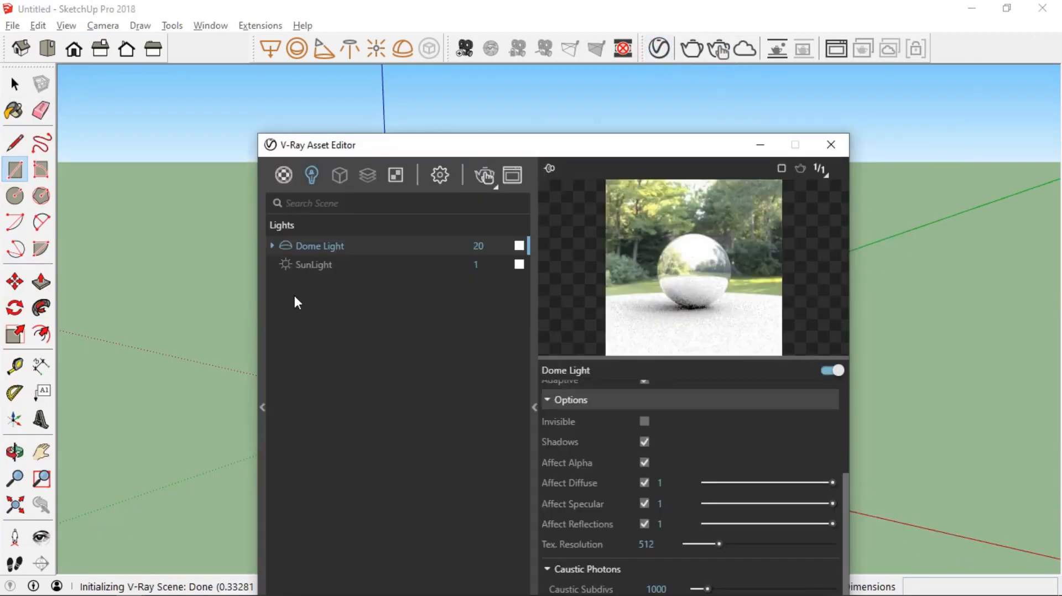
left_click(285, 247)
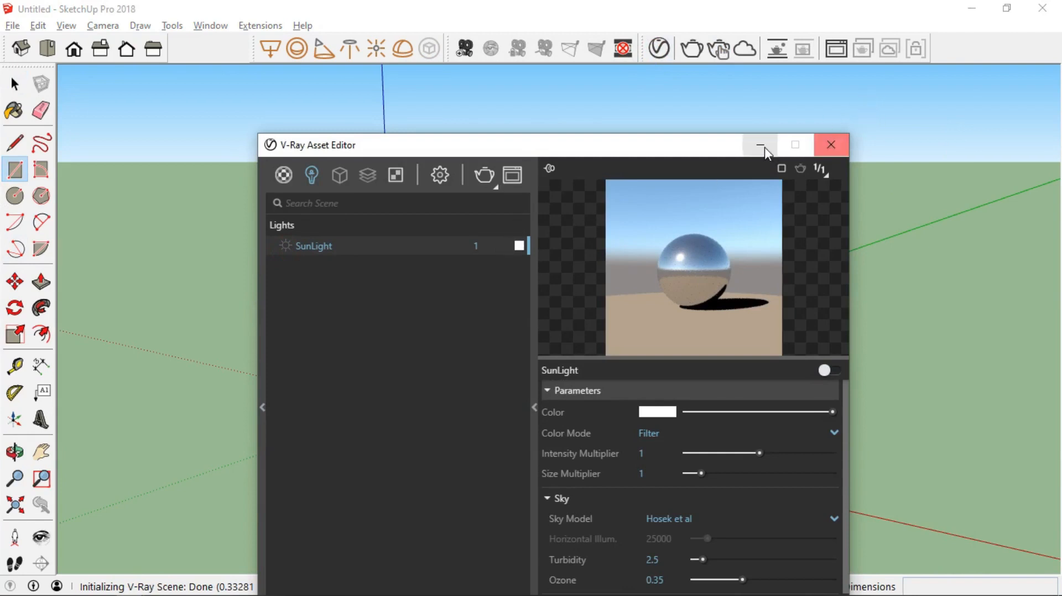
left_click(831, 145)
Draw a rectangle on the ground and offset its outline inward to form a border.
left_click(559, 424)
left_click(620, 525)
left_click(41, 334)
left_click(537, 500)
left_click(545, 493)
Extrude the border around the rectangle into a raised frame.
left_click(42, 281)
left_click(630, 511)
left_click(631, 494)
Select all of the frame's geometry and make it a group.
left_click(15, 84)
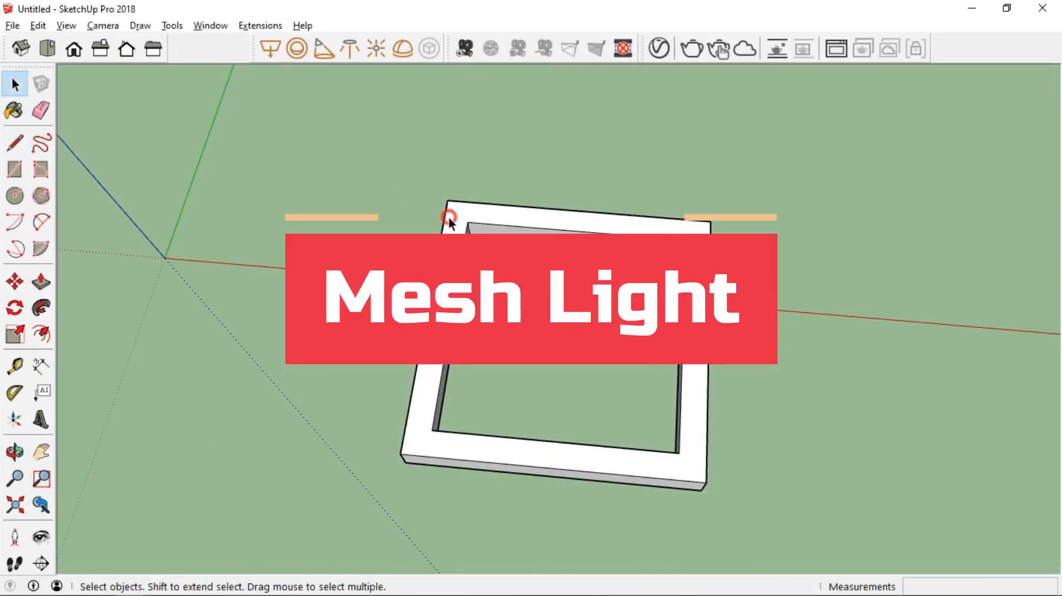
triple_click(449, 220)
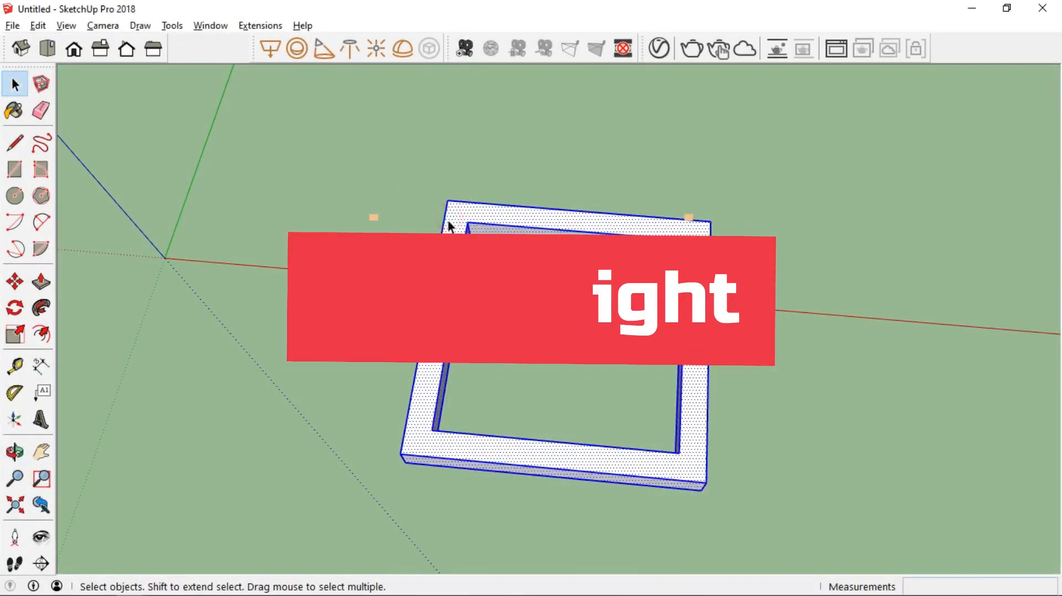
right_click(449, 222)
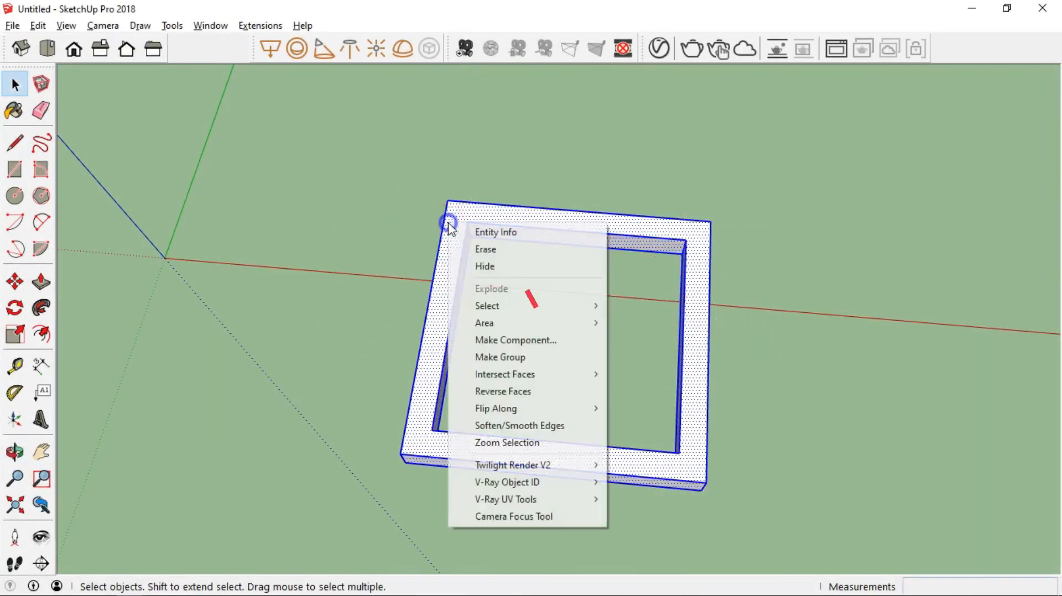
left_click(507, 360)
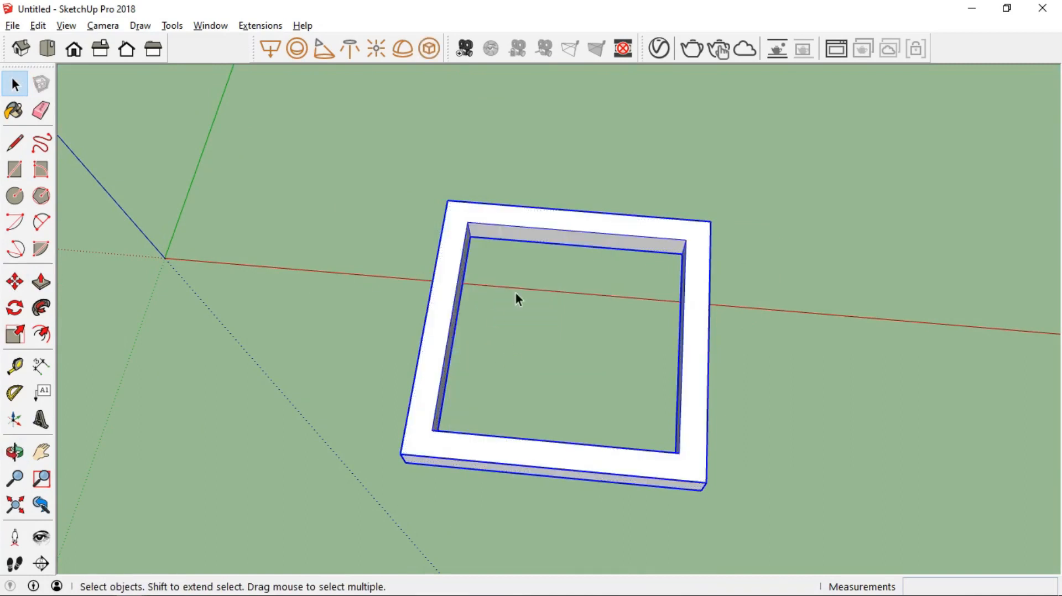
middle_click_drag(738, 221, 575, 140)
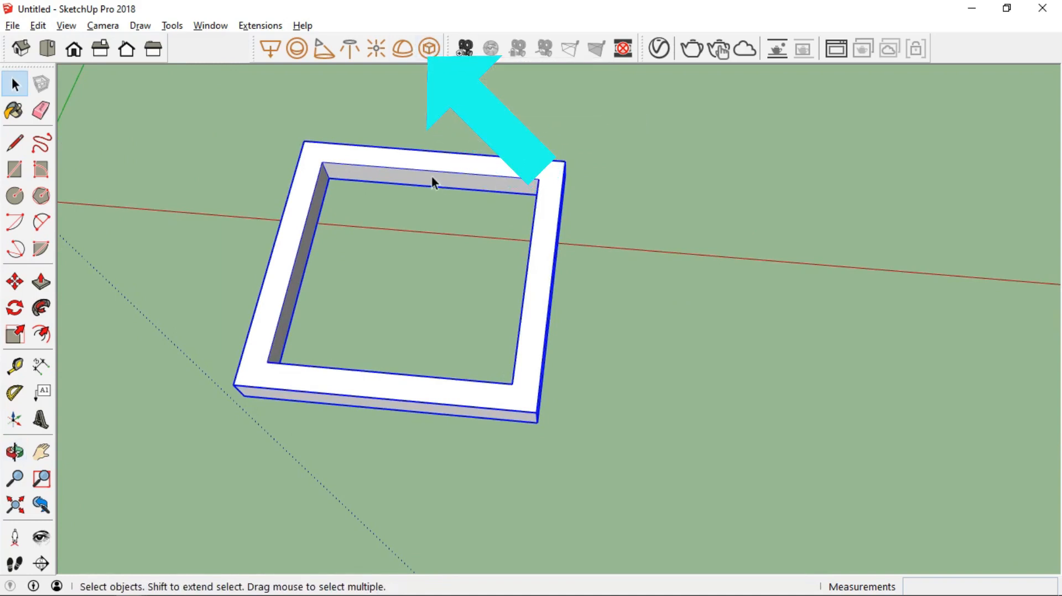
Draw a rectangle about 2' 5 13/16" by 2' 10 3/16" beside the frame and select its ungrouped face.
left_click(15, 169)
left_click(648, 185)
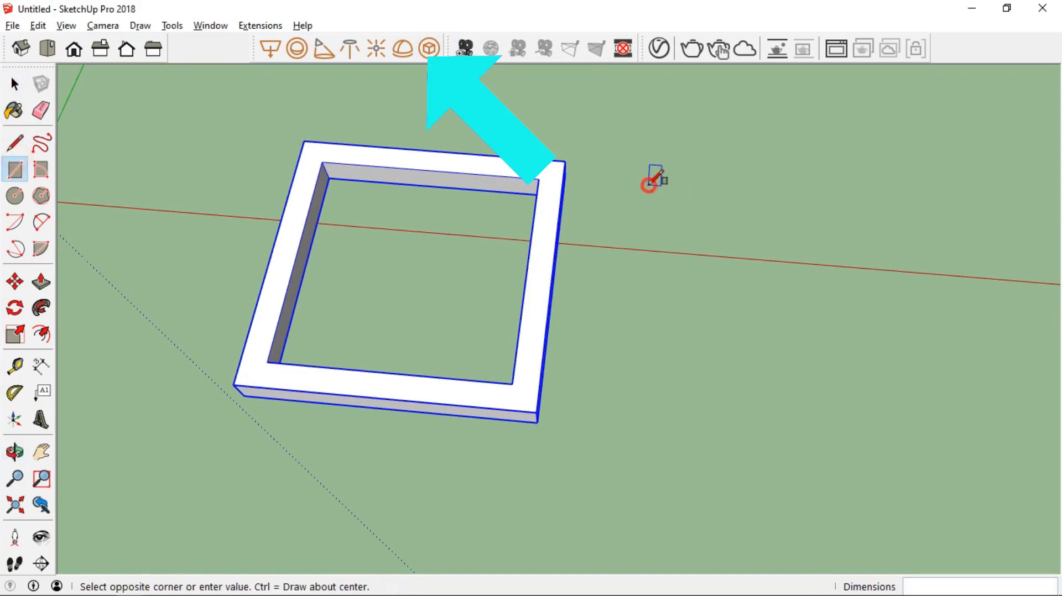
left_click(769, 313)
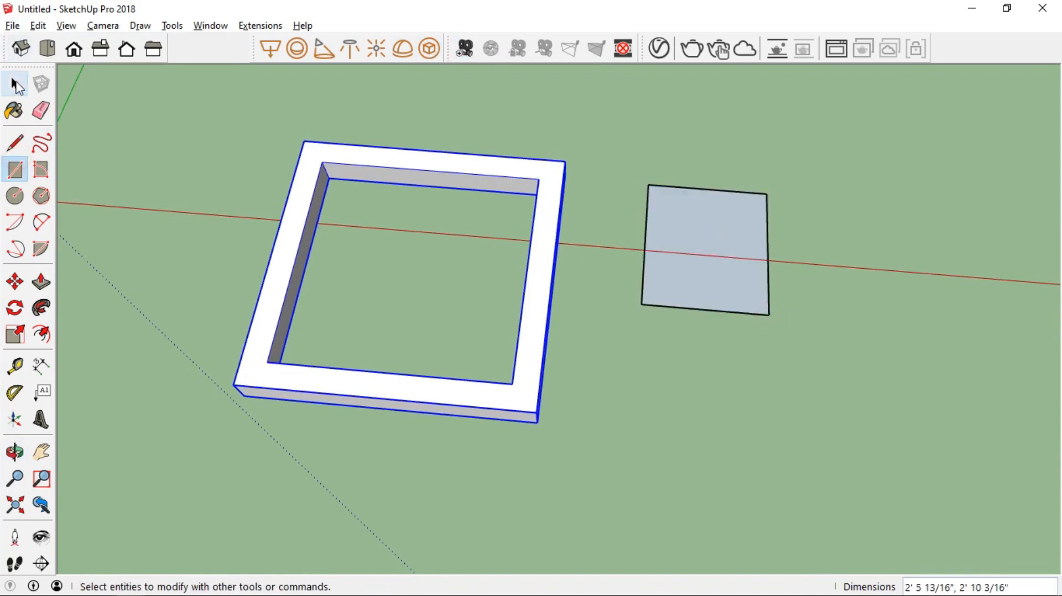
left_click(14, 84)
left_click(717, 224)
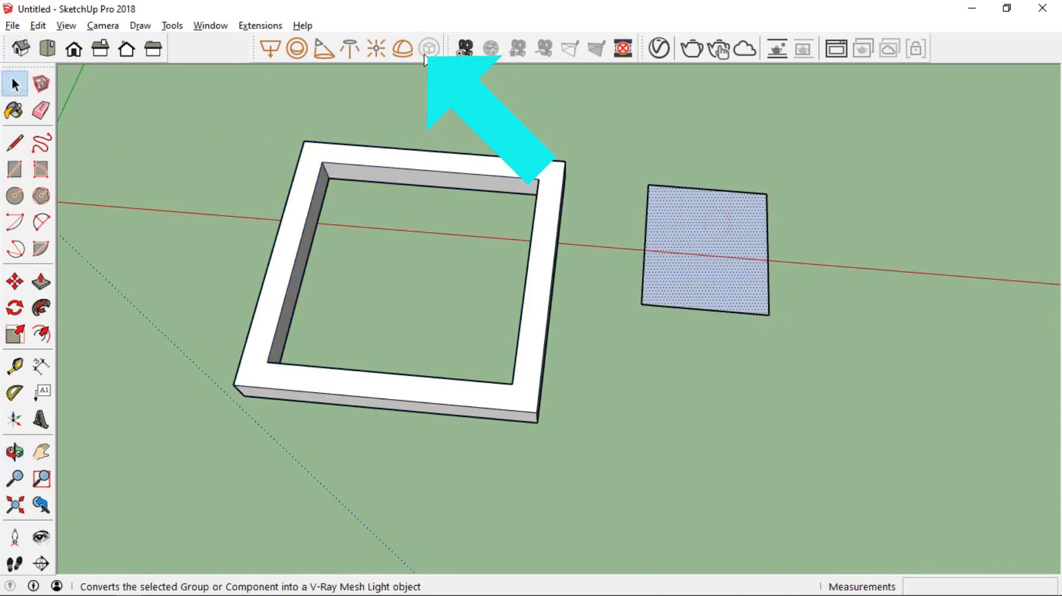
Convert the grouped frame into a V-Ray mesh light and open its parameters in the Asset Editor.
left_click(548, 167)
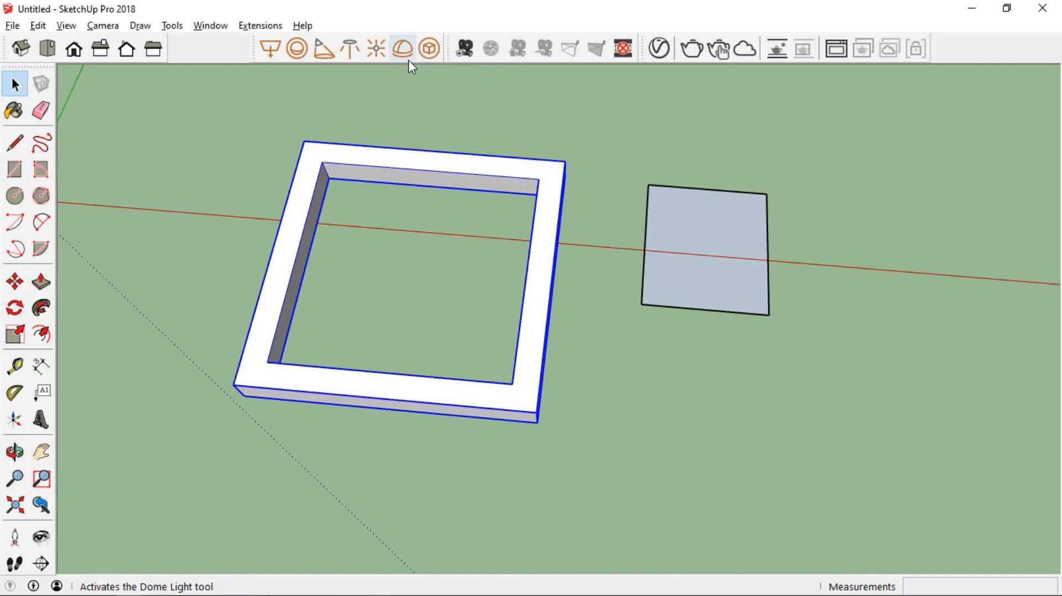
left_click(427, 50)
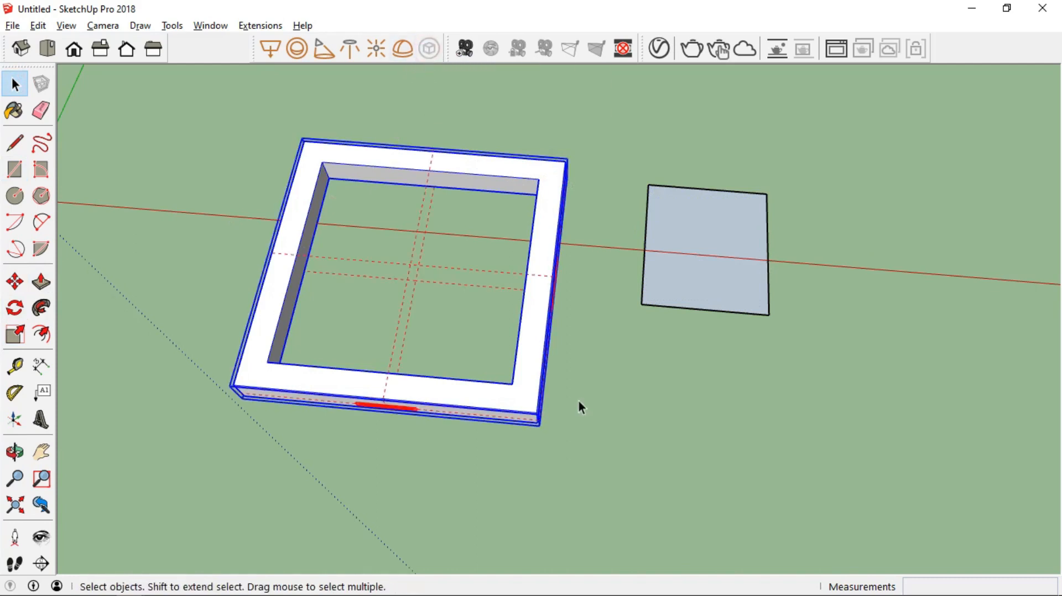
left_click(659, 49)
left_click_drag(649, 146, 847, 65)
left_click(570, 170)
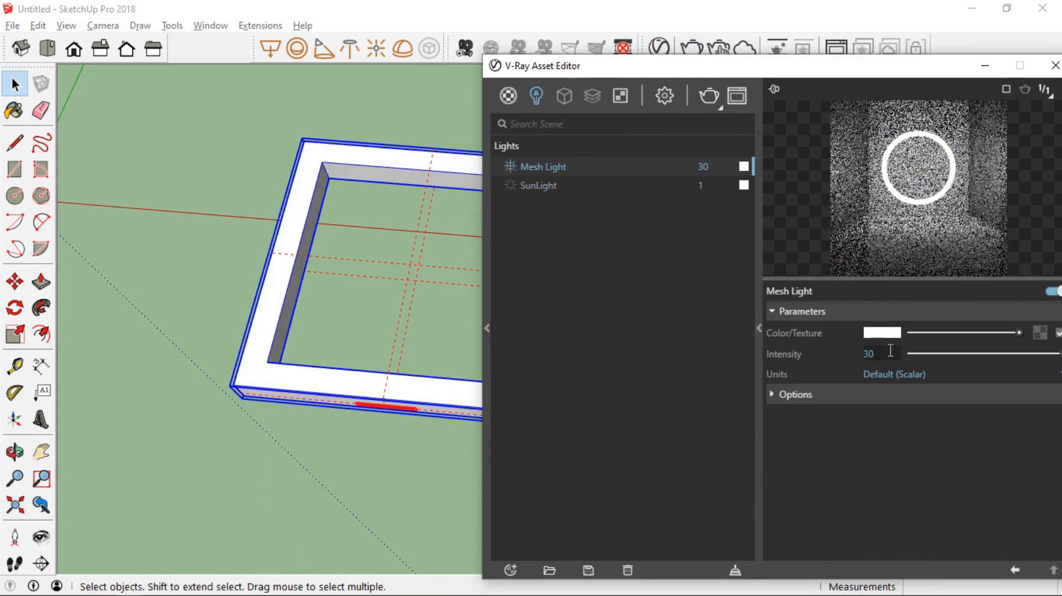
left_click_drag(840, 72, 743, 54)
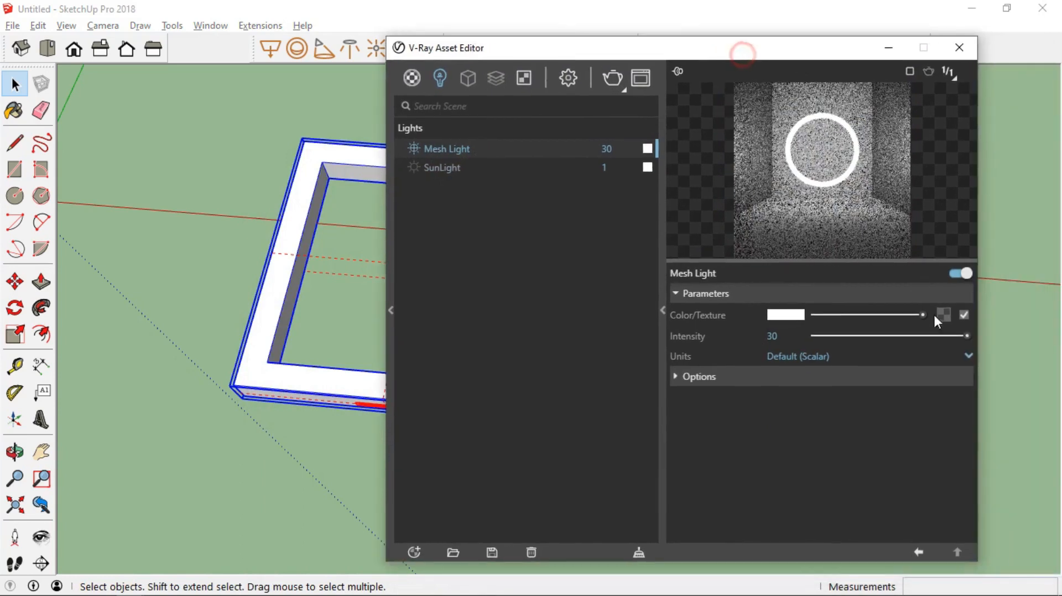
Set the mesh light's intensity to 60.
left_click(786, 336)
type("60")
key("Return")
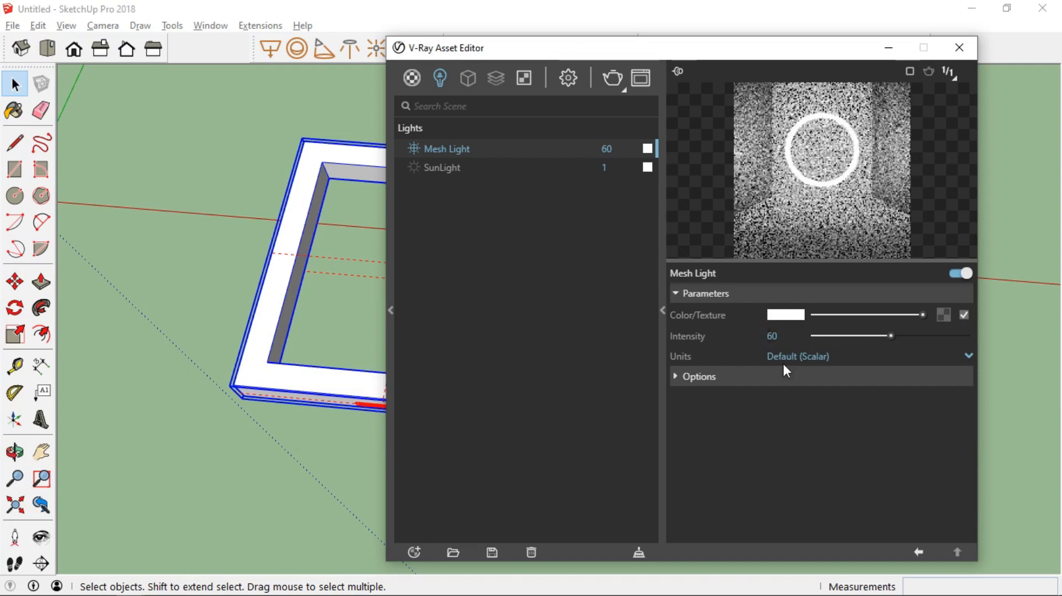
Try Radiant power (W) as the mesh light's units and return to Default (Scalar).
left_click(801, 358)
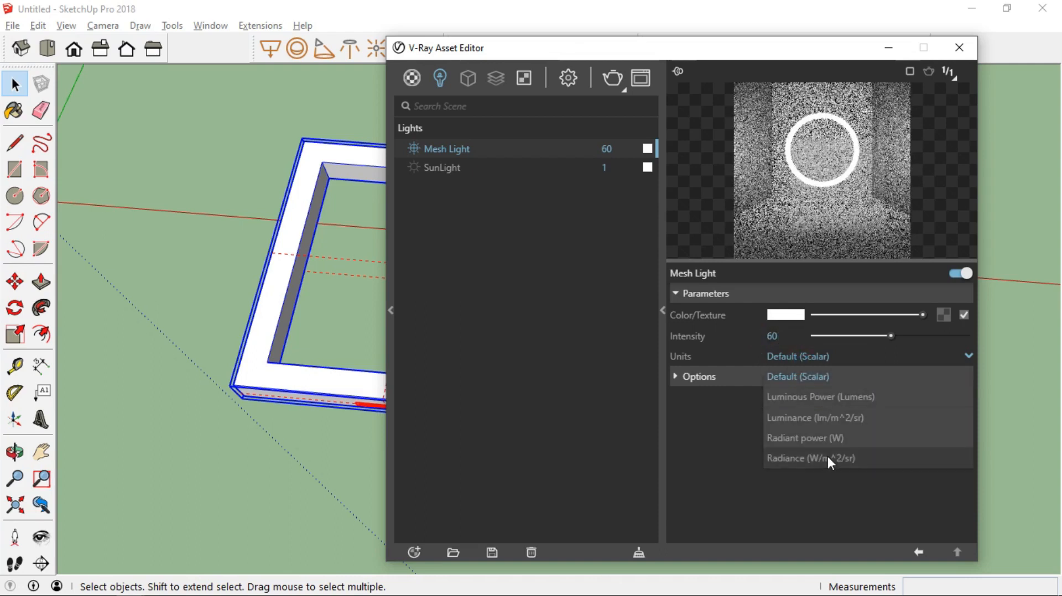
left_click(824, 437)
left_click(821, 356)
left_click(818, 376)
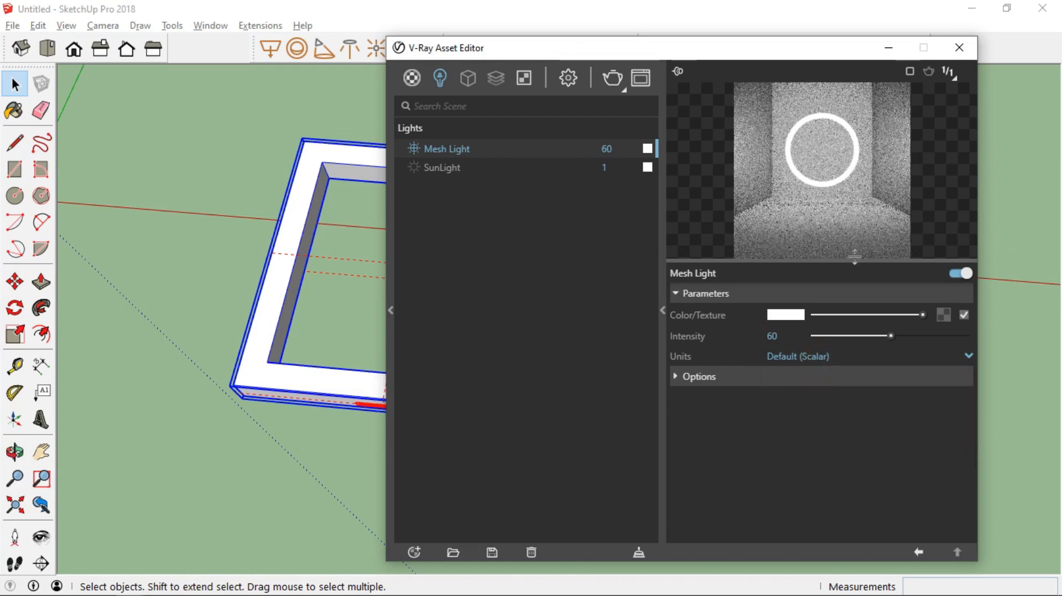
Expand the mesh light's options and set its color to light red with R 1, G 0.433 and B 0.433.
left_click(616, 76)
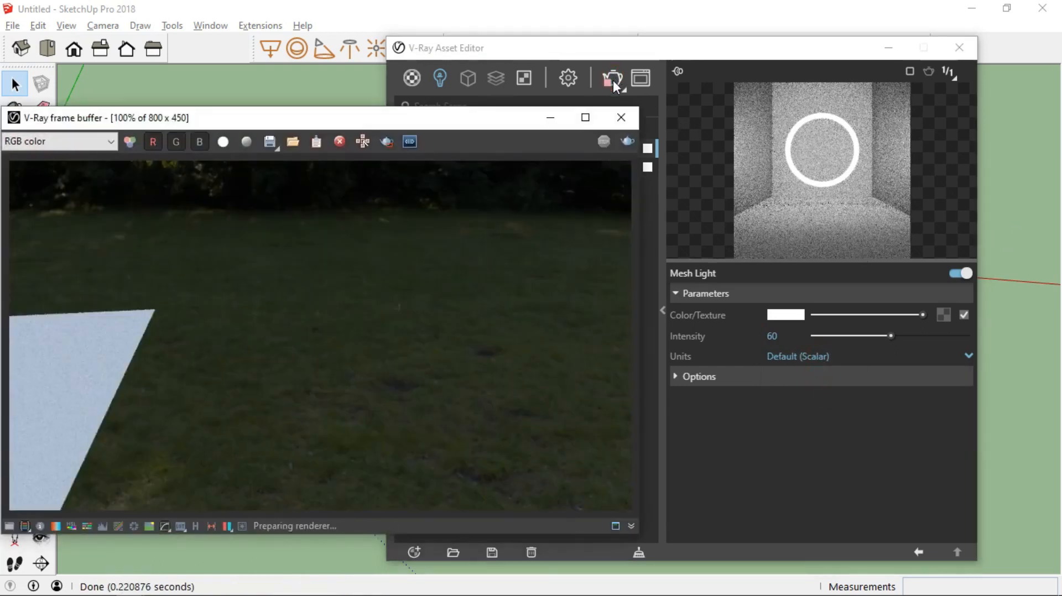
left_click(699, 376)
left_click(775, 316)
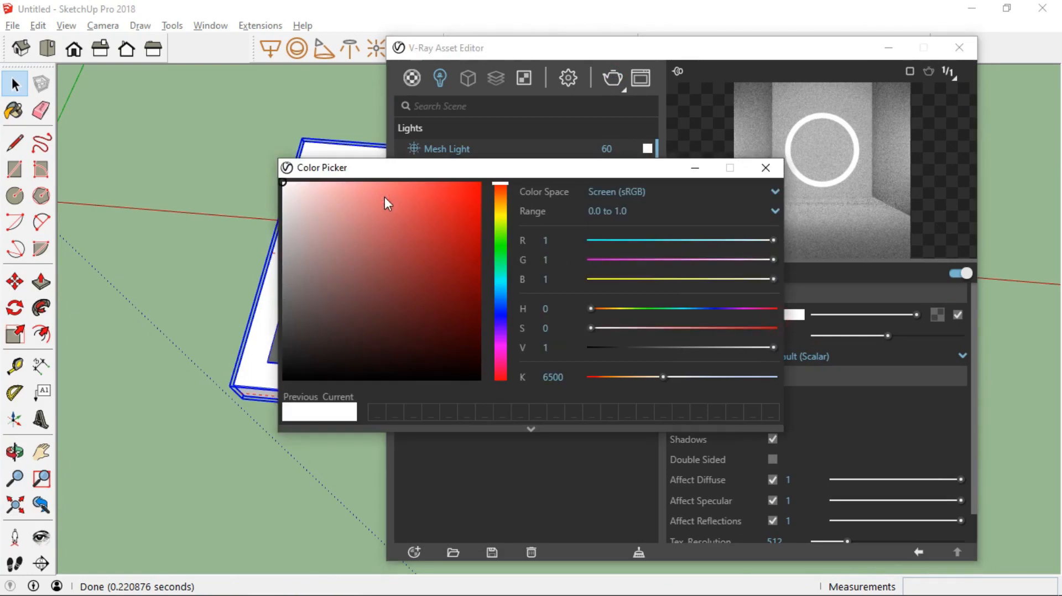
left_click(395, 181)
left_click(766, 168)
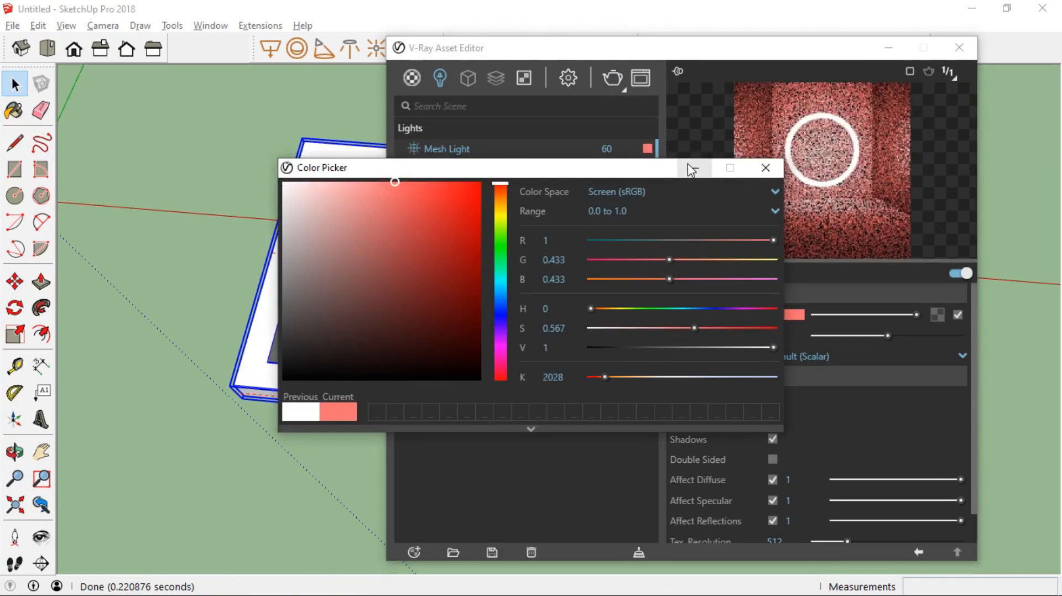
left_click(889, 48)
Draw a rectangle about 12' 3 1/16" by 9' 1/4" around the mesh light and offset its outline inward.
left_click(14, 169)
left_click(163, 92)
left_click(701, 552)
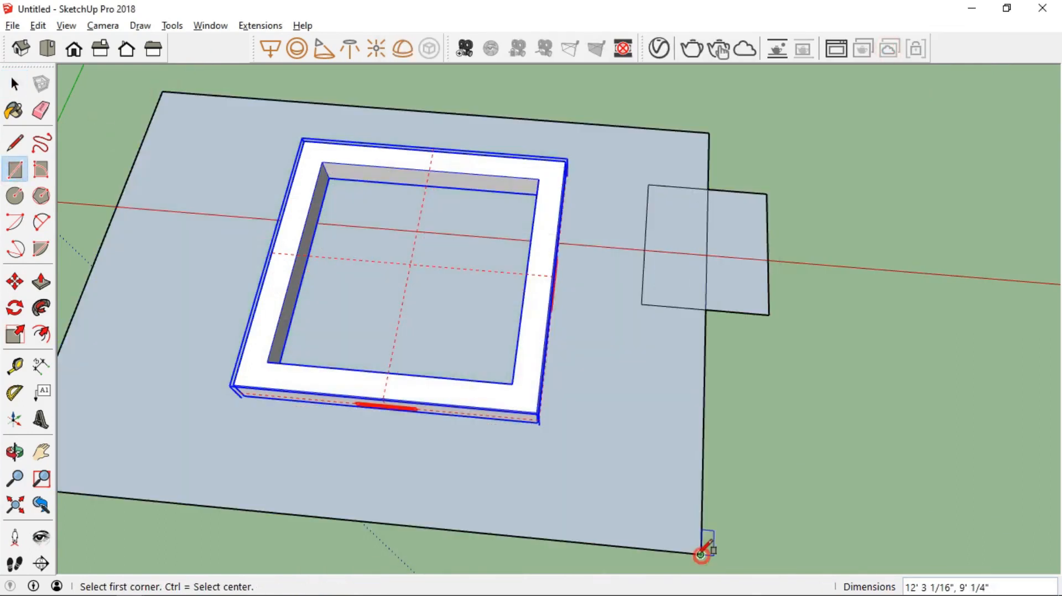
key("f")
Pull the border around the mesh light up about 5' 5 3/4" to form the room's walls.
key("p")
key("Escape")
left_click(192, 500)
left_click(209, 256)
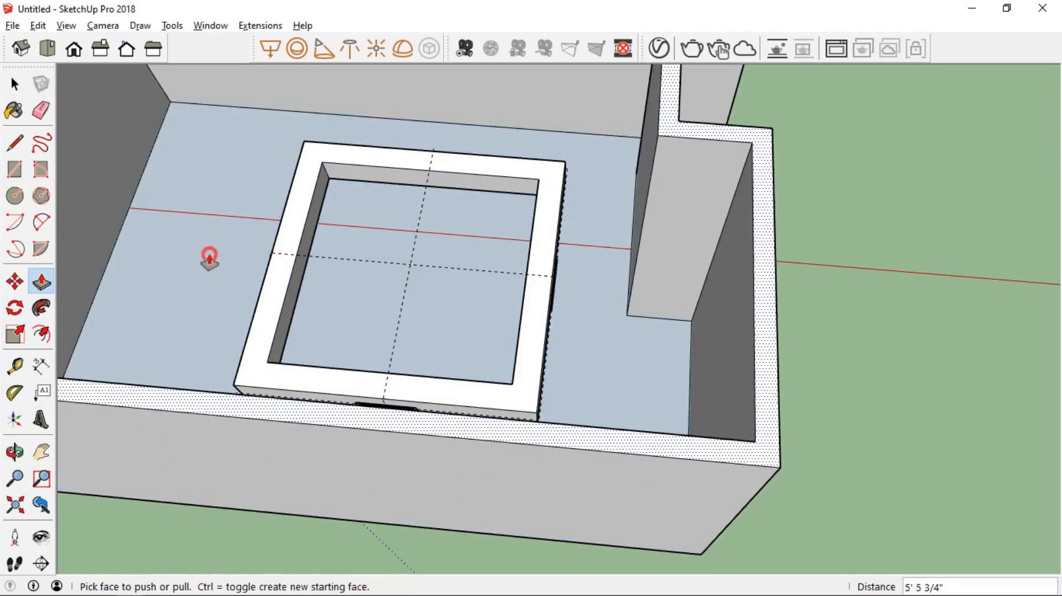
key("space")
Render the walled room lit by the red mesh light, stop the render and minimize the frame buffer.
scroll(351, 219, "up", 2)
left_click(693, 49)
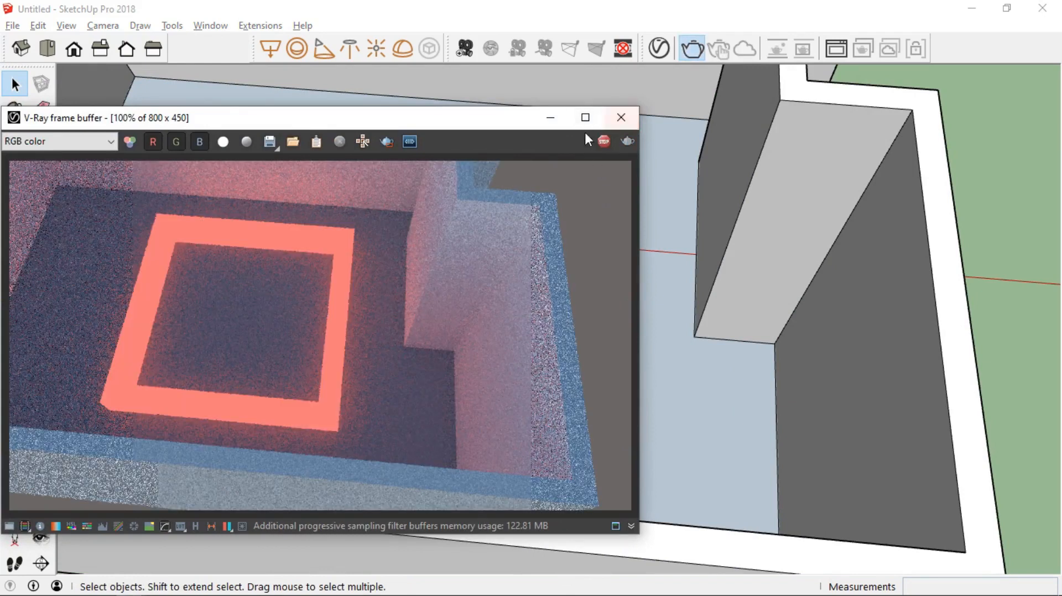
left_click(603, 141)
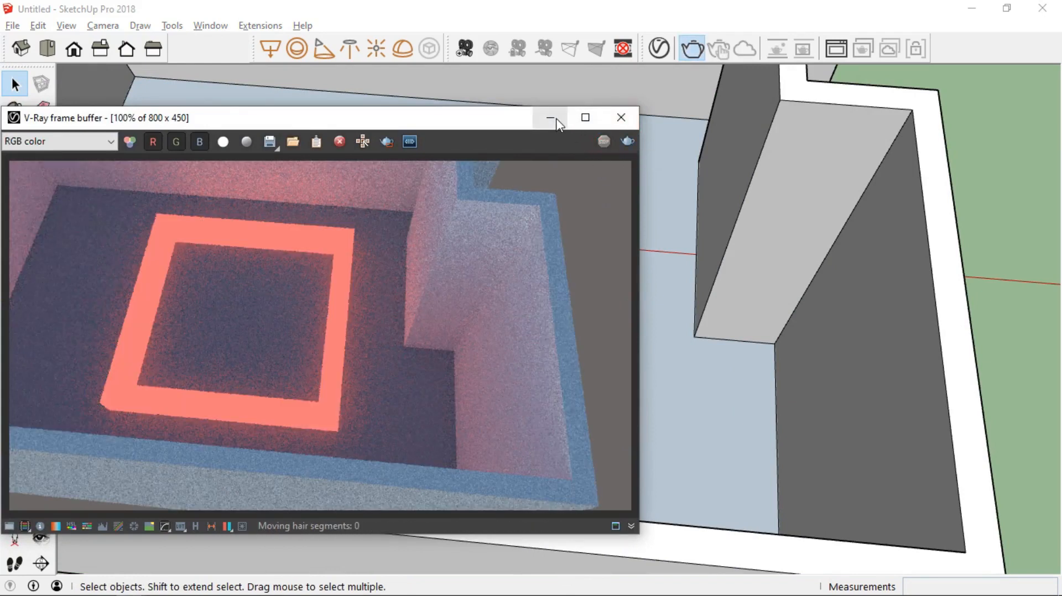
left_click(549, 119)
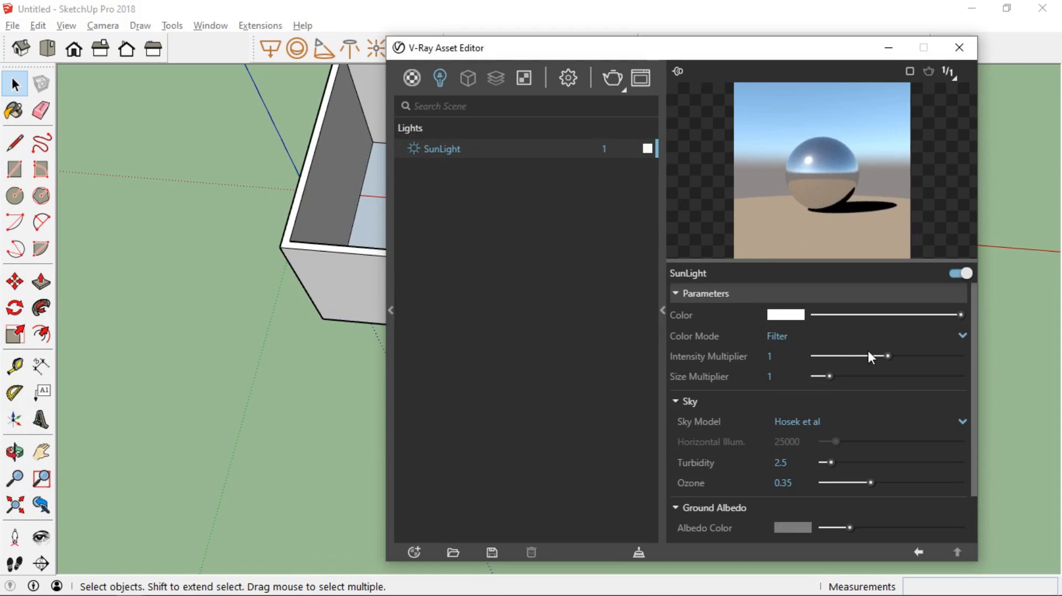
Start an interactive render and set the SunLight's intensity multiplier to 0.981 and size multiplier to 6.8.
left_click_drag(888, 355, 915, 355)
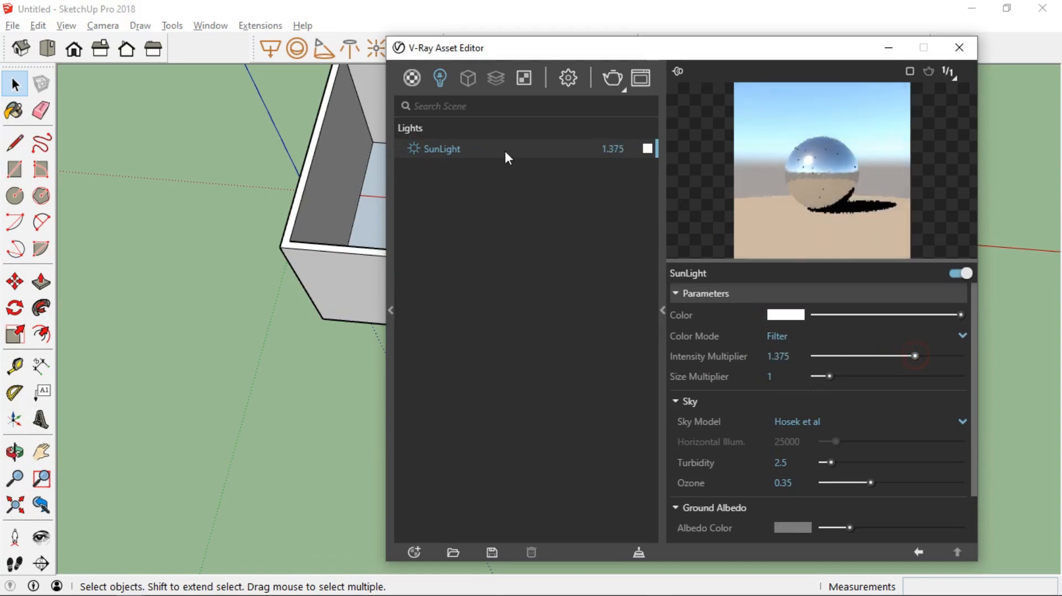
left_click(625, 88)
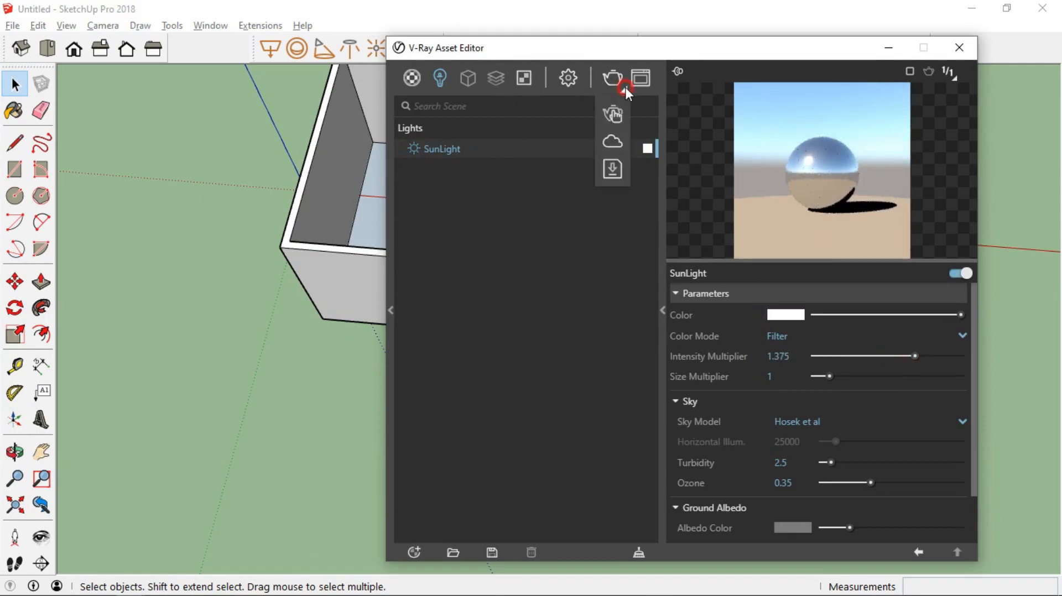
left_click(612, 118)
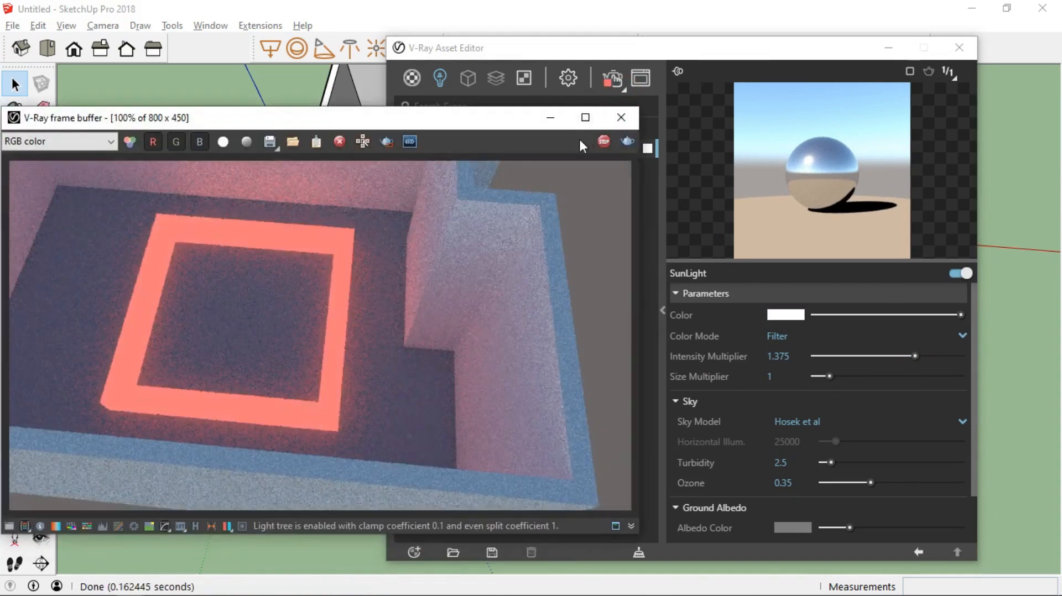
left_click_drag(895, 356, 886, 356)
left_click_drag(829, 376, 913, 376)
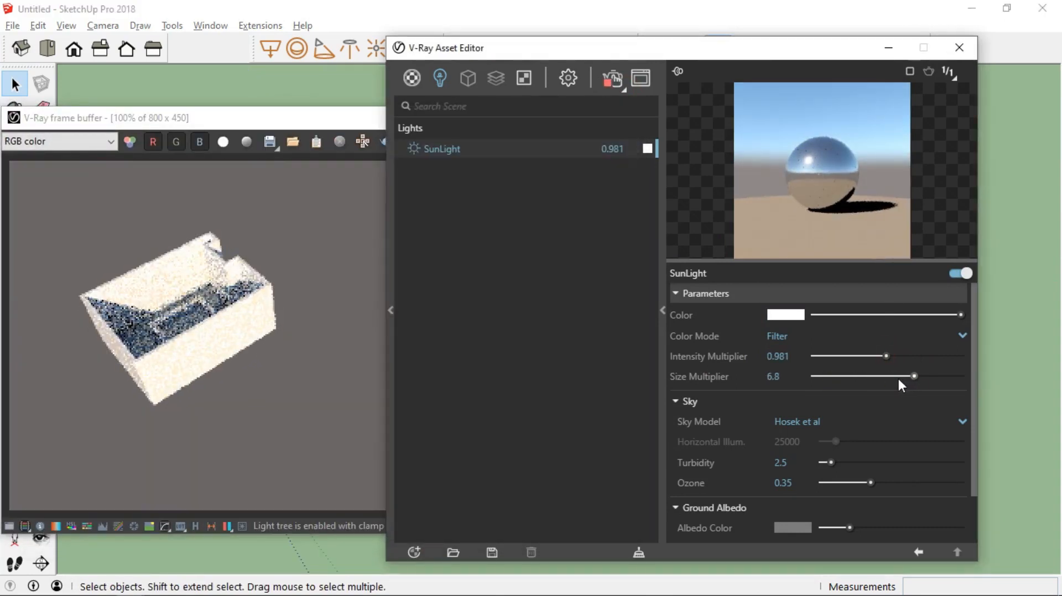
Try the sky models, choose CIE Overcast, and set horizontal illumination to 62346, turbidity to 5.2 and ozone to 0.69.
left_click(824, 422)
left_click(822, 459)
left_click(806, 420)
left_click(812, 439)
left_click(807, 422)
left_click(820, 480)
left_click_drag(837, 442, 914, 482)
Brighten the ground albedo color to near white, and set the blend angle to 3 and horizon offset to 4.97.
scroll(828, 453, "down", 2)
left_click_drag(849, 470, 955, 471)
left_click_drag(902, 492, 890, 512)
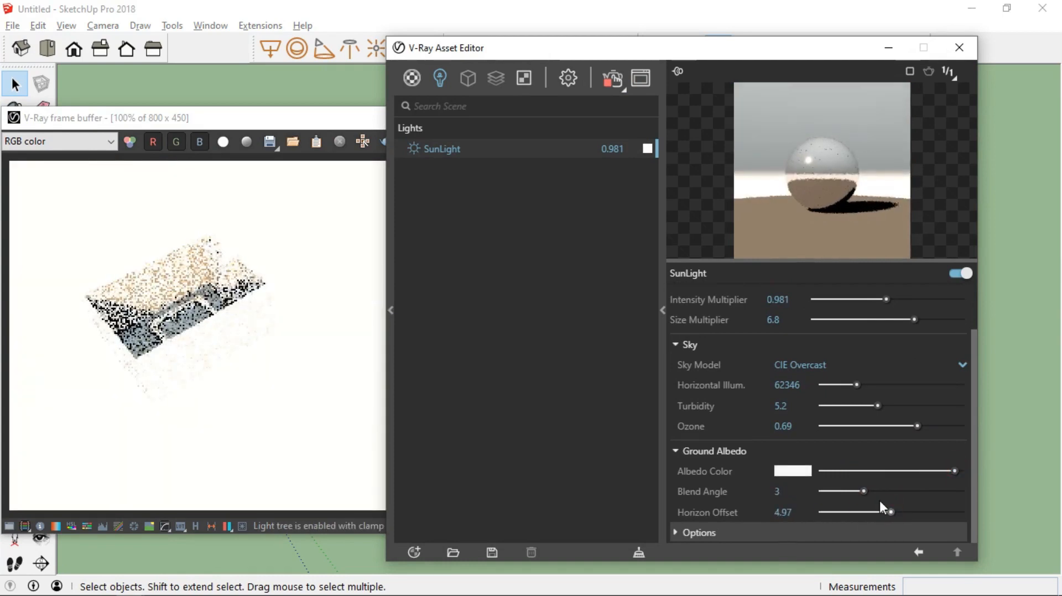
Expand the SunLight's Options and Caustic Photons settings, and stop the interactive render.
left_click(698, 533)
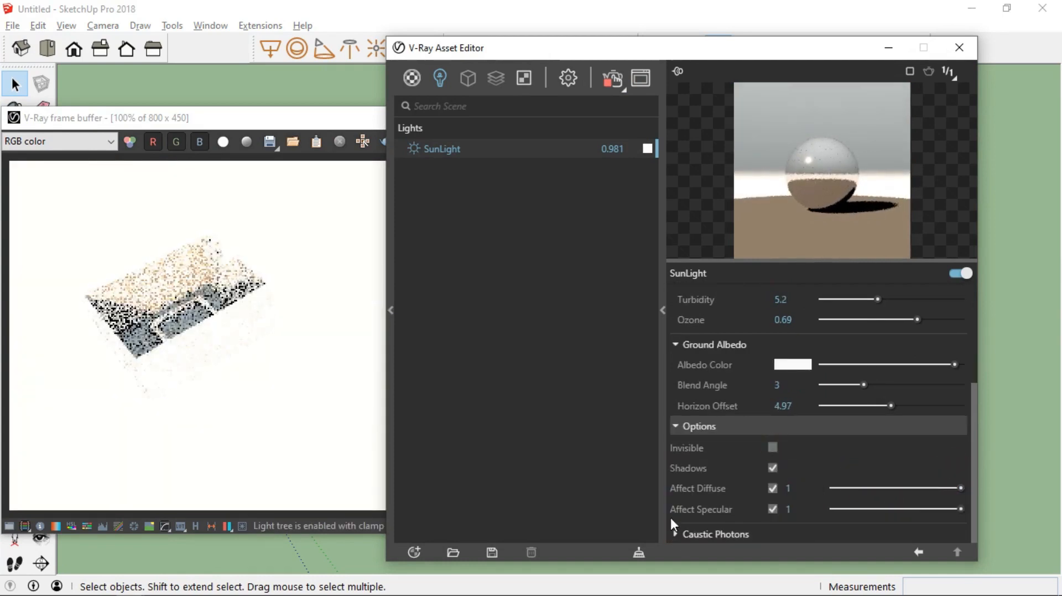
left_click(675, 534)
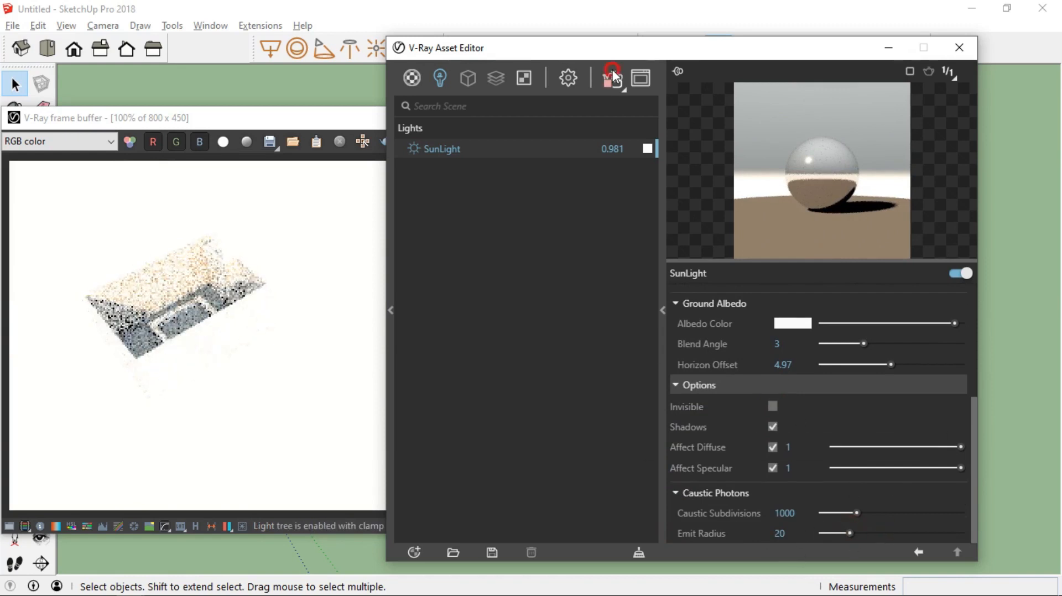
left_click(612, 72)
left_click(889, 49)
left_click_drag(544, 119, 701, 131)
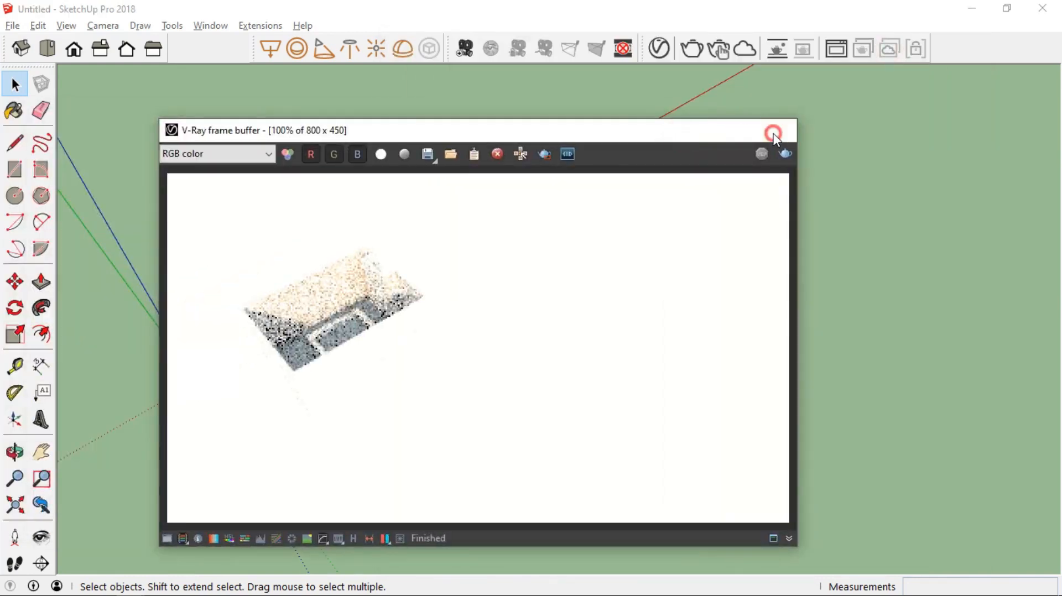